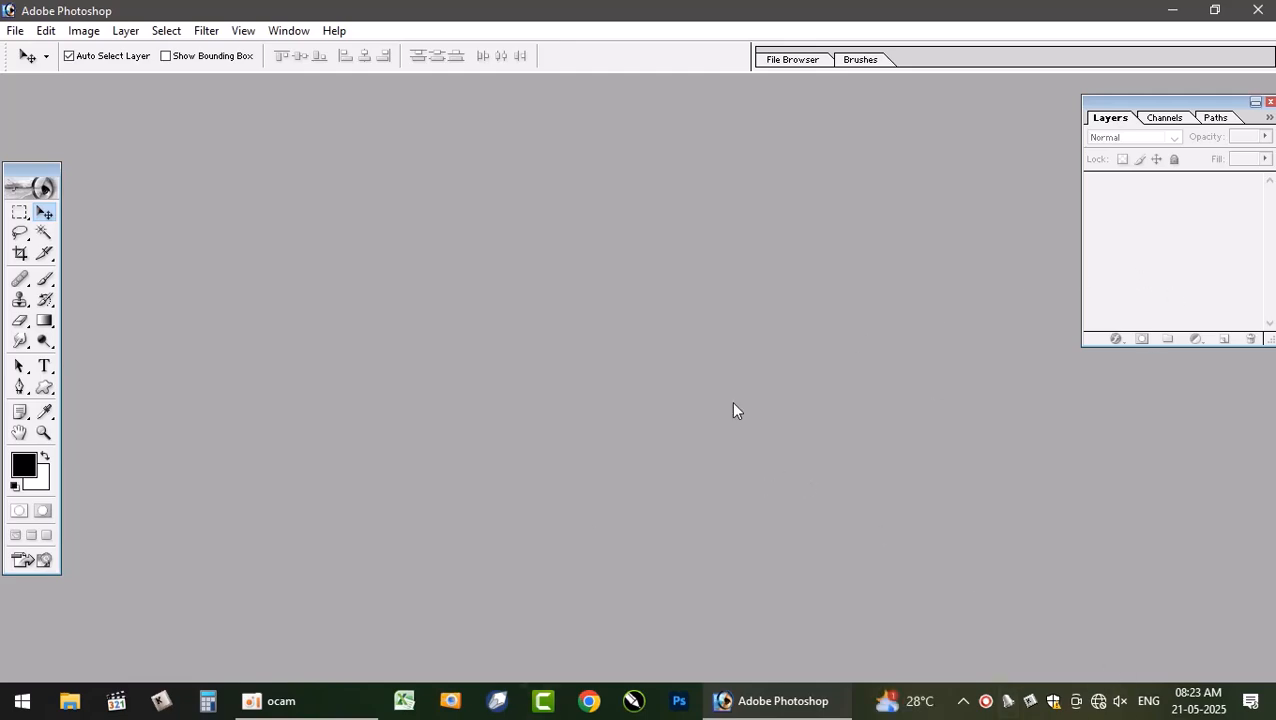
# - Open the 30 x 10 vck banner.psd file from the Desktop
pyautogui.doubleClick(595, 347)
pyautogui.click(262, 290)
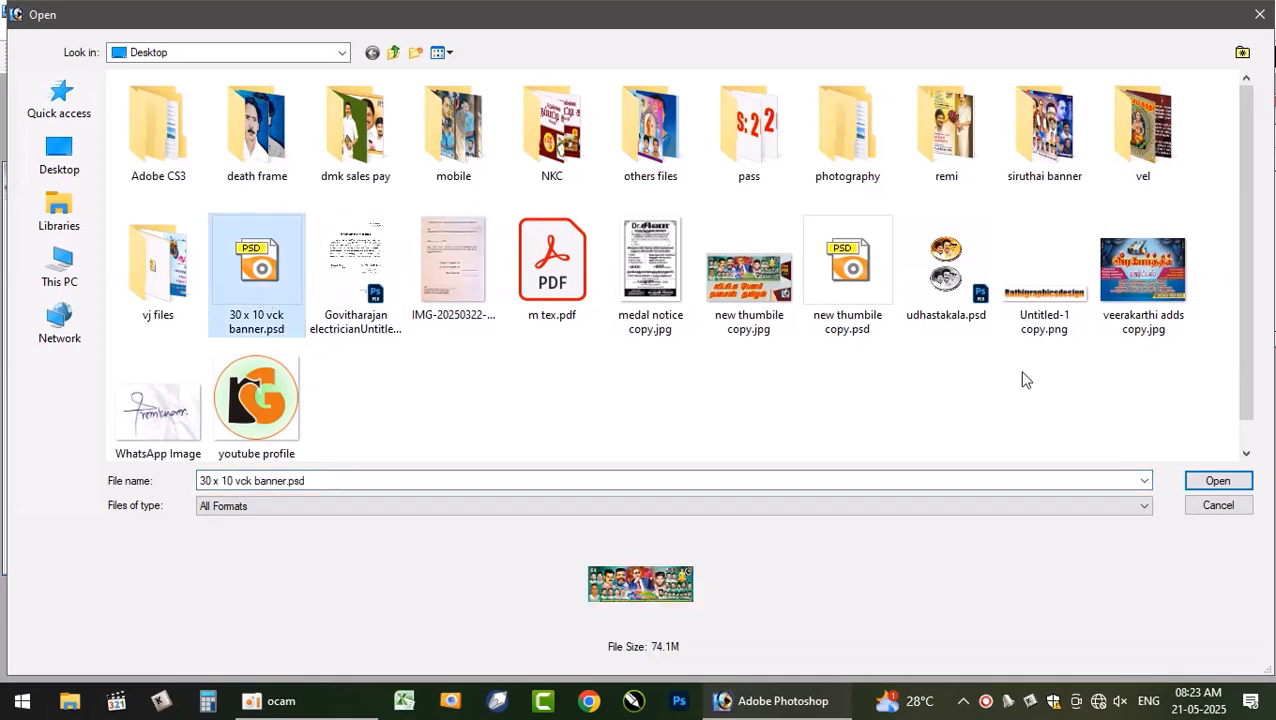
pyautogui.press('Return')
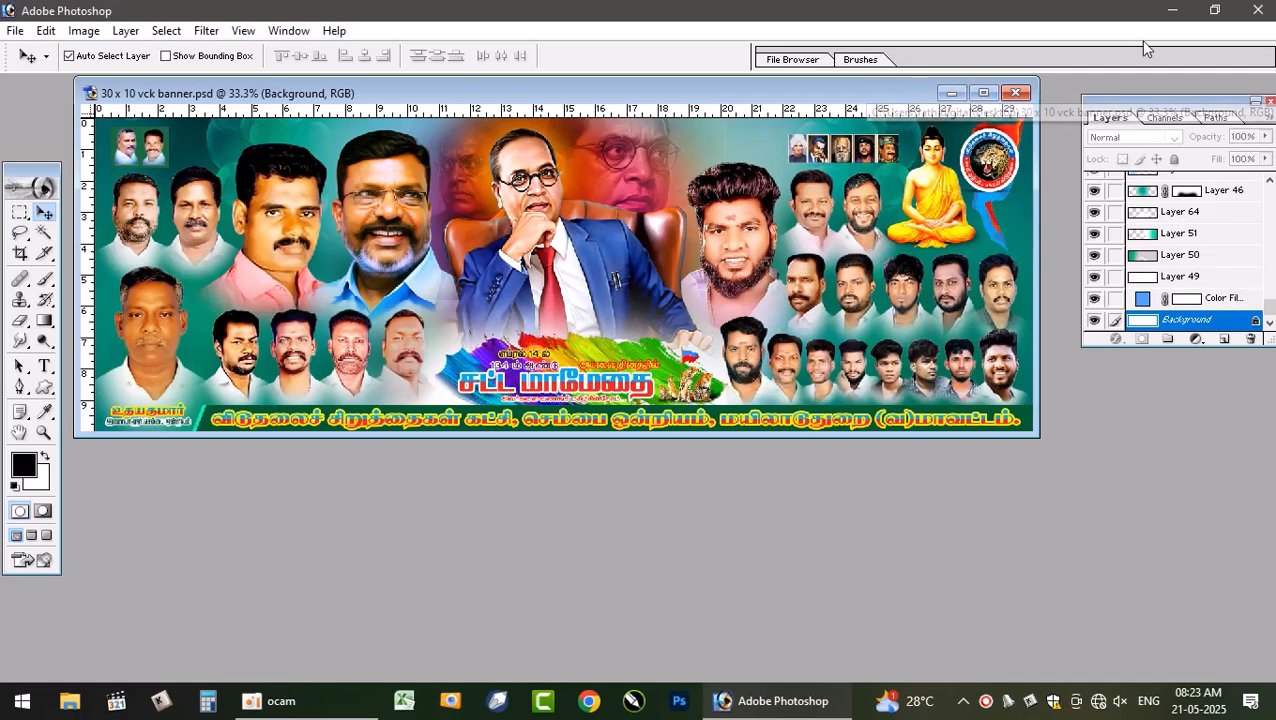
# - Check the banner's pixel dimensions, document size and resolution in Image Size, leaving them as they are
pyautogui.click(1172, 10)
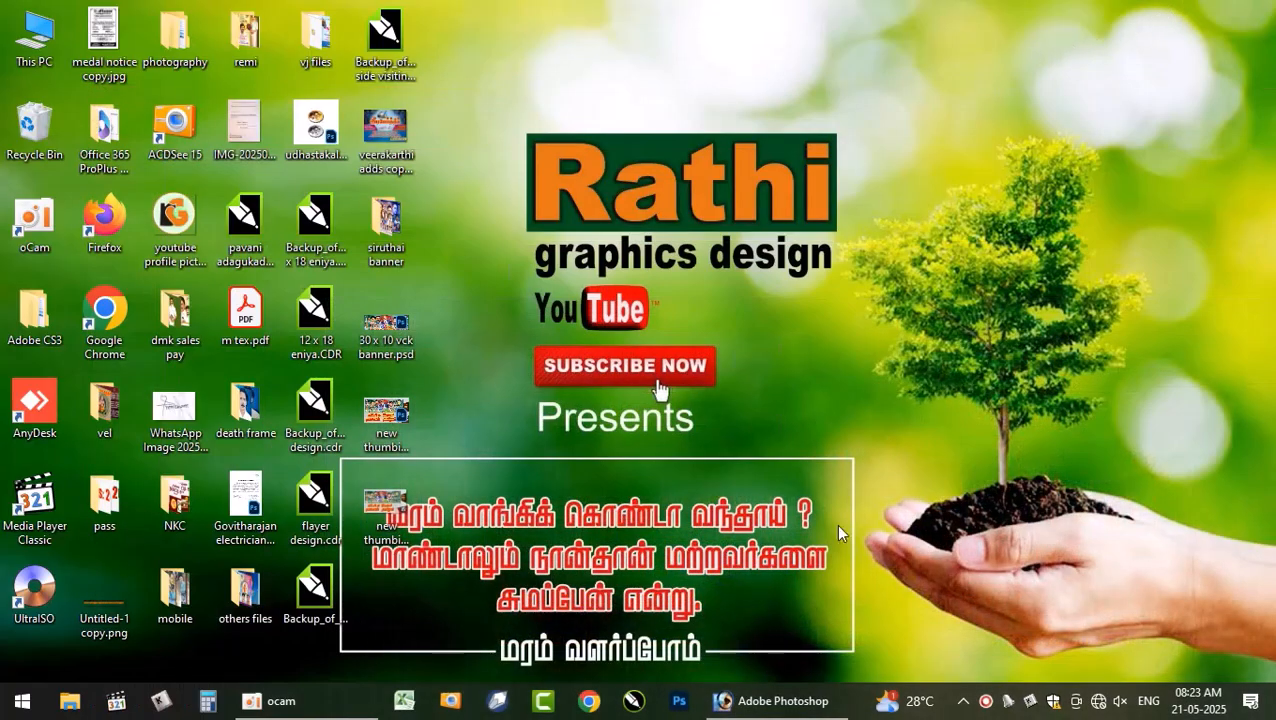
pyautogui.click(775, 700)
pyautogui.click(84, 30)
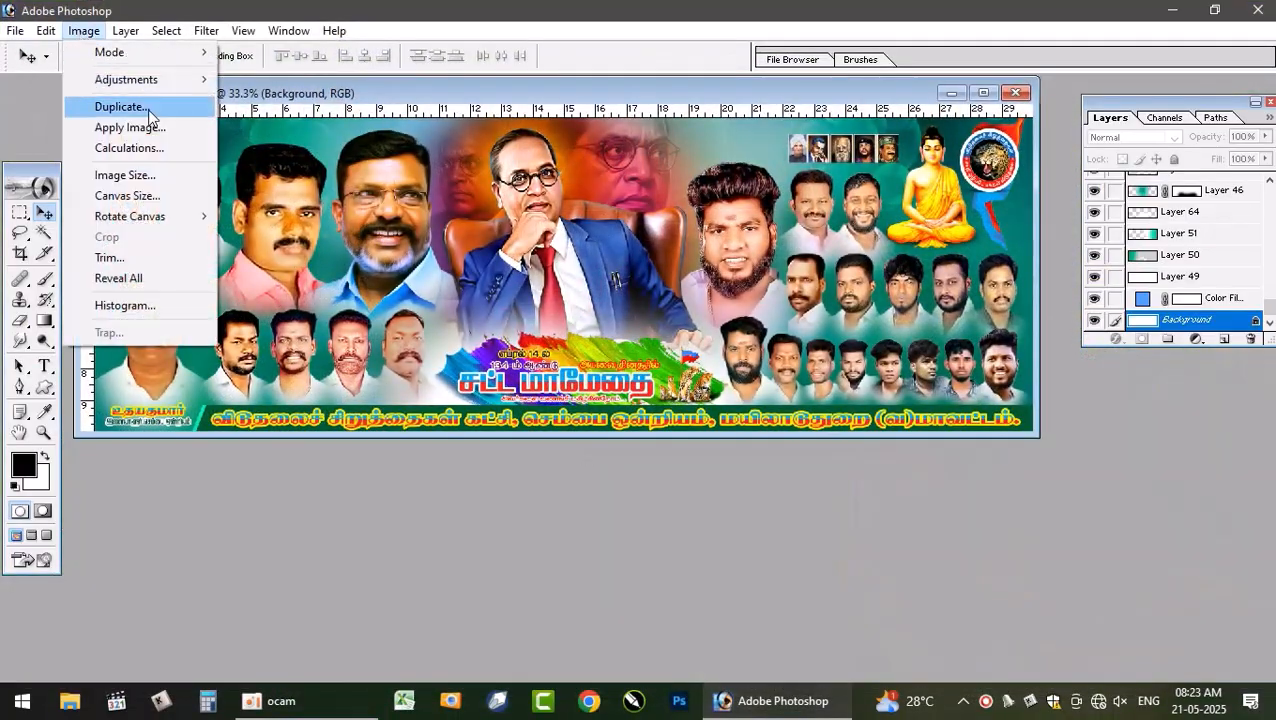
pyautogui.click(100, 174)
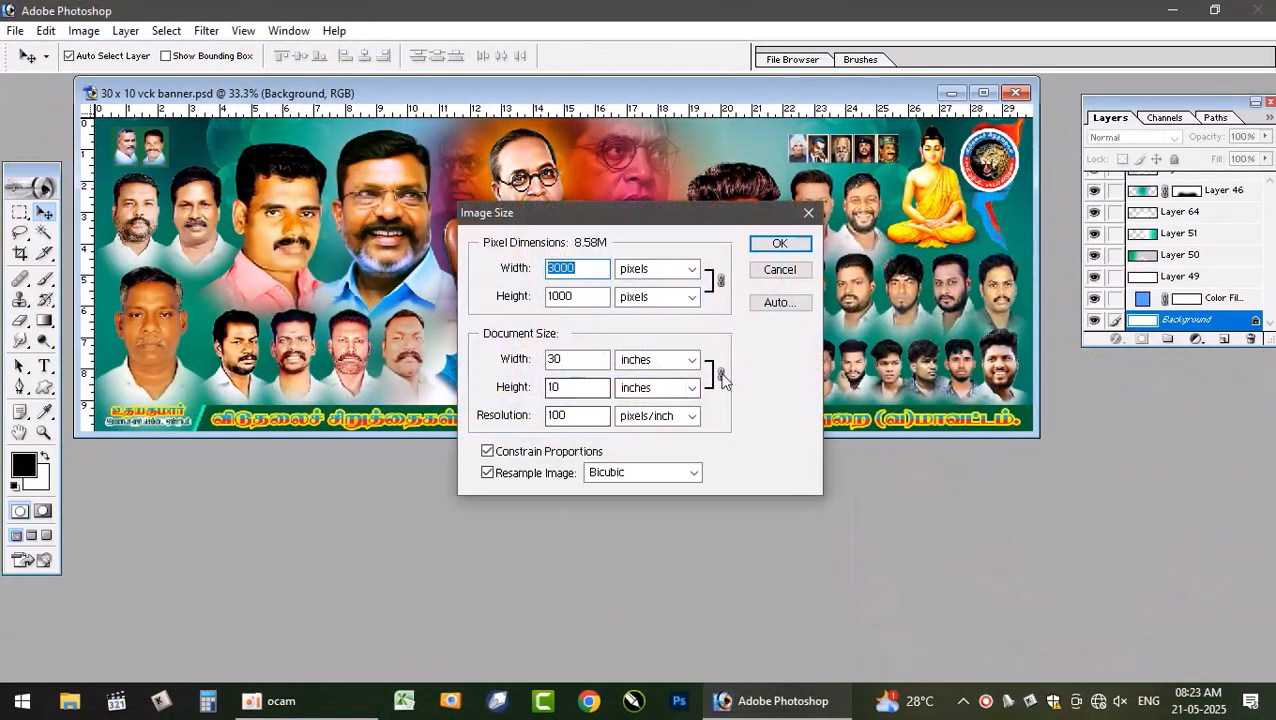
pyautogui.click(780, 271)
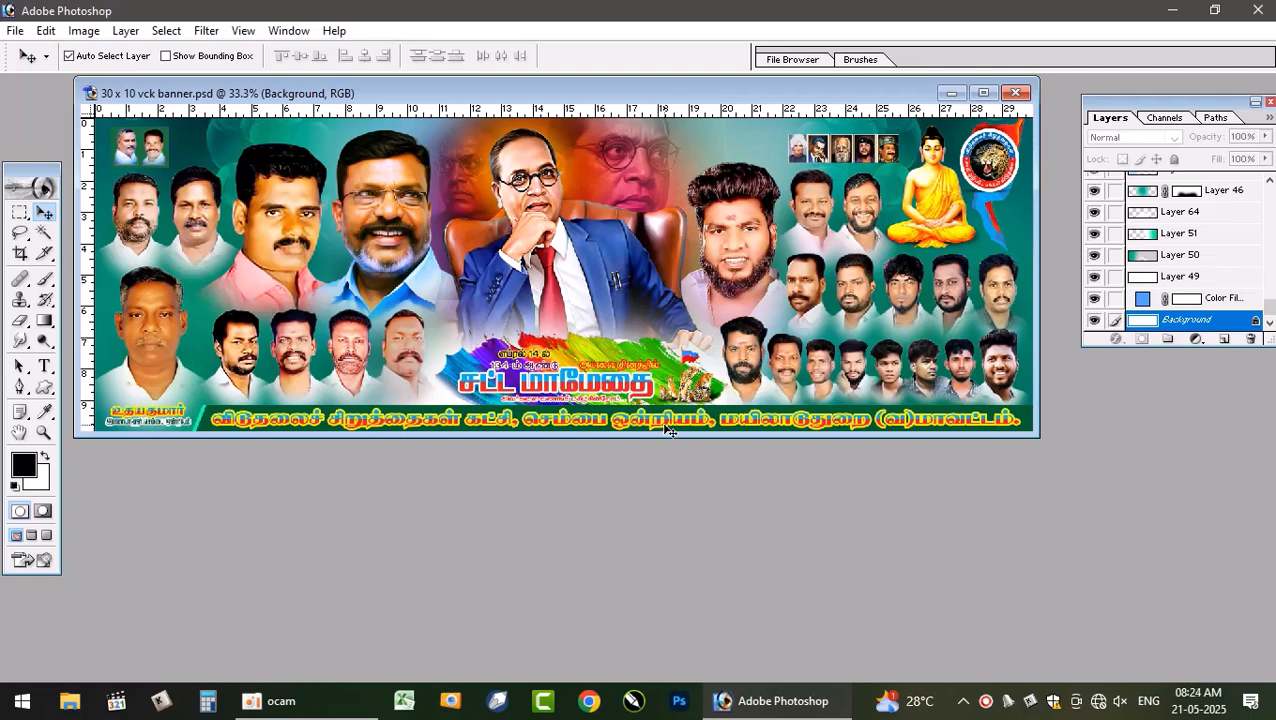
# - Create a white RGB document 30 × 10 inches at the banner's resolution, place its window below the banner, and reactivate the banner
pyautogui.hotkey('ctrl', 'n')
pyautogui.doubleClick(605, 308)
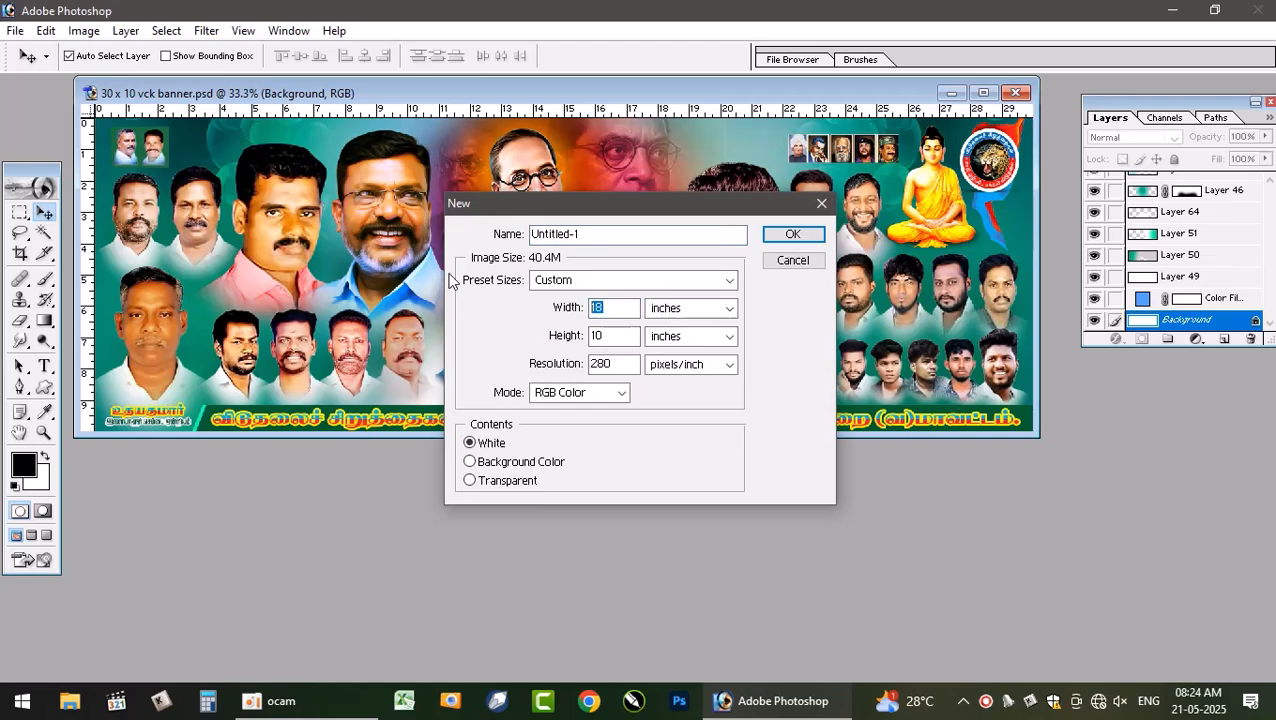
pyautogui.write('30')
pyautogui.press('Tab')
pyautogui.press('Tab')
pyautogui.press('Tab')
pyautogui.press('Tab')
pyautogui.write('1')
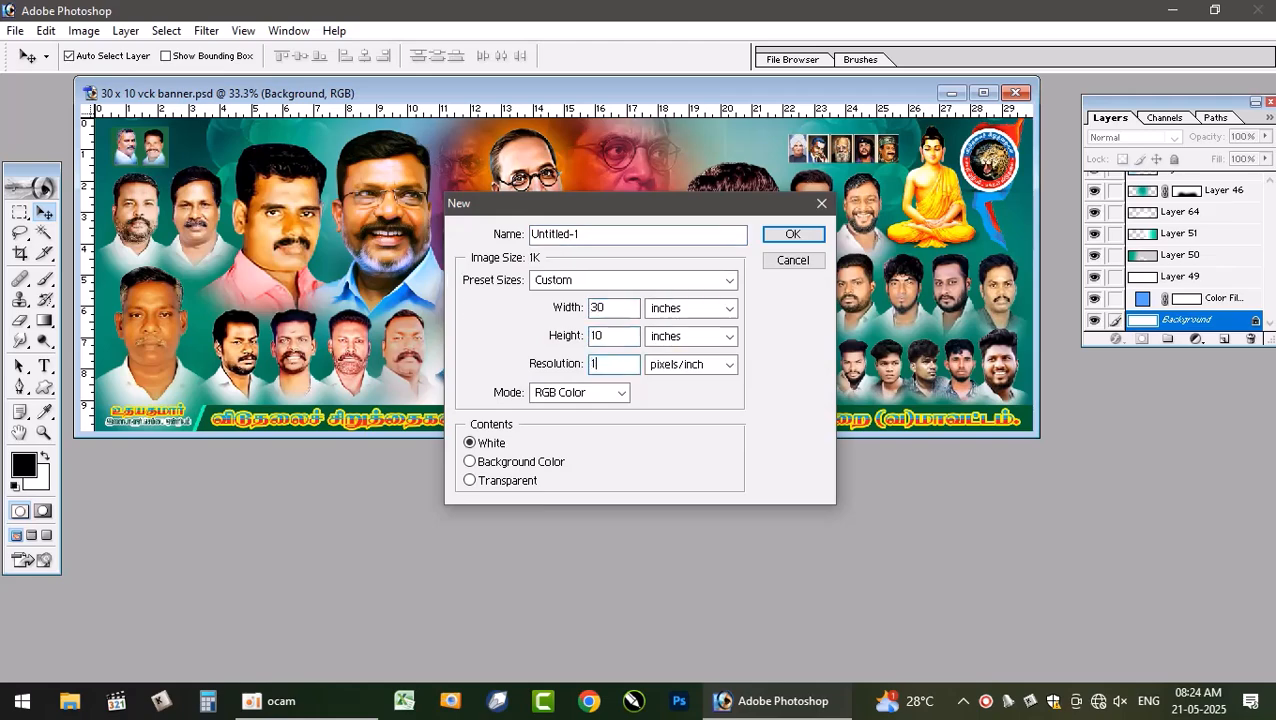
pyautogui.press('Return')
pyautogui.moveTo(703, 100); pyautogui.dragTo(681, 287)
pyautogui.click(675, 218)
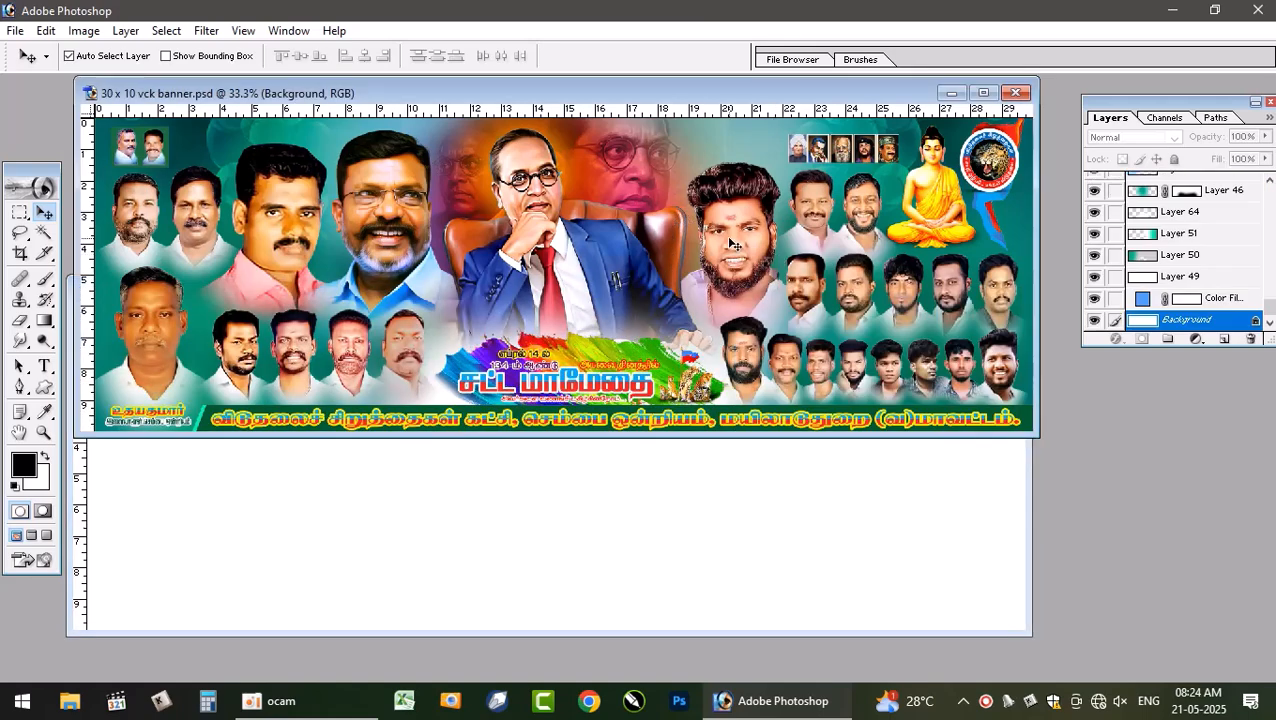
# - Select the layer of the large bearded man's portrait in the banner, undoing the trial moves
pyautogui.moveTo(733, 244); pyautogui.dragTo(818, 214)
pyautogui.hotkey('ctrl', 'z')
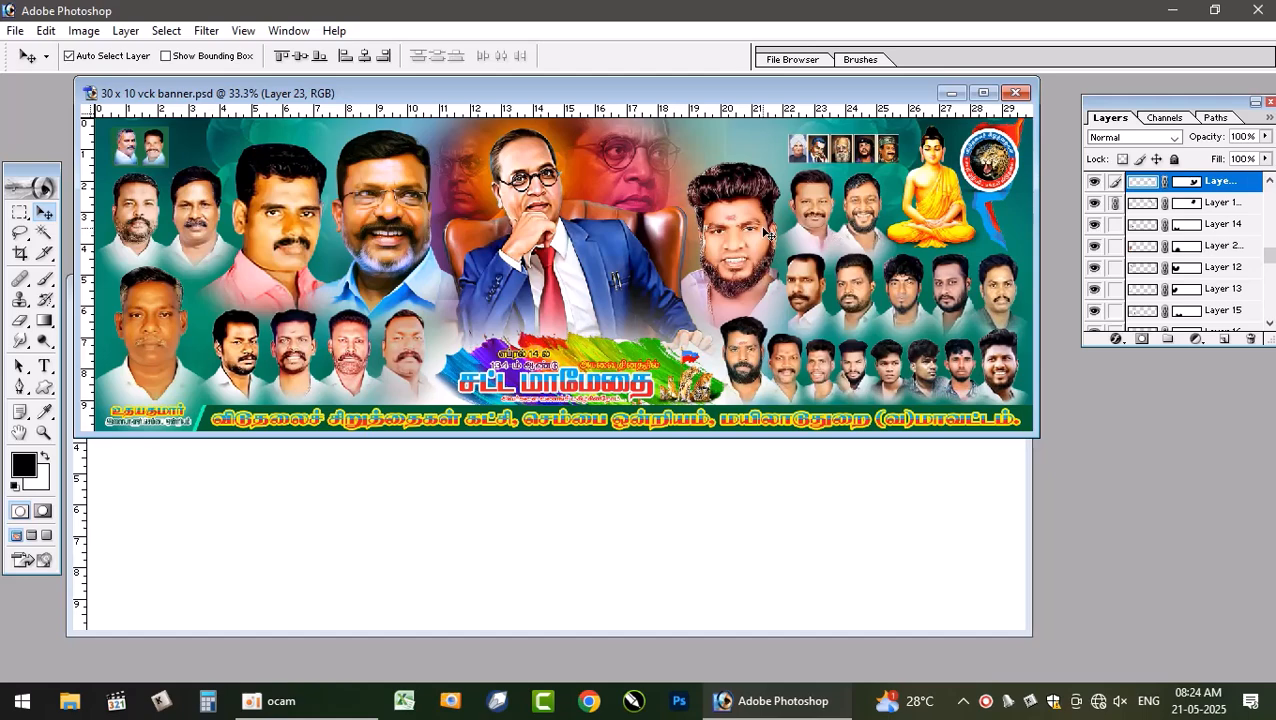
pyautogui.moveTo(749, 241); pyautogui.dragTo(754, 222)
pyautogui.hotkey('ctrl', 'z')
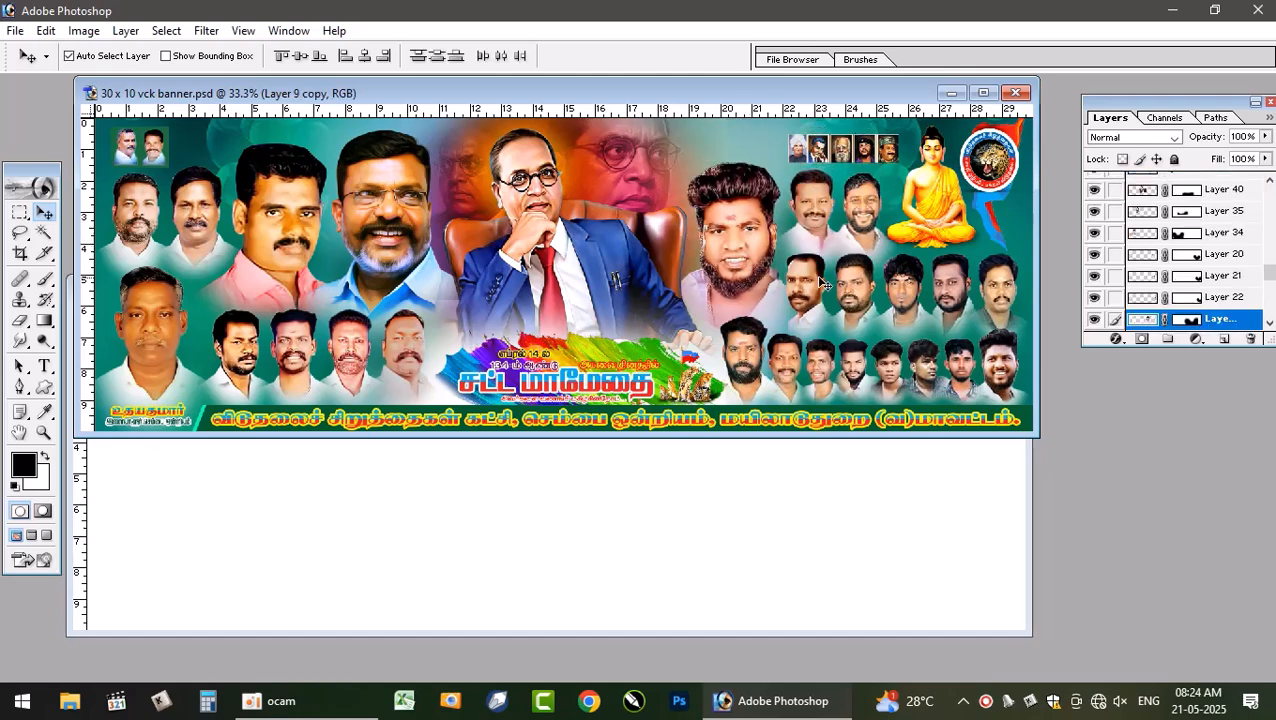
# - Link the five middle-row portraits beside the large bearded man to his portrait layer, undoing the trial move
pyautogui.rightClick(805, 279)
pyautogui.keyDown('shift'); pyautogui.click(825, 289); pyautogui.keyUp('shift')
pyautogui.keyDown('shift'); pyautogui.rightClick(860, 288); pyautogui.keyUp('shift')
pyautogui.keyDown('shift'); pyautogui.click(882, 299); pyautogui.keyUp('shift')
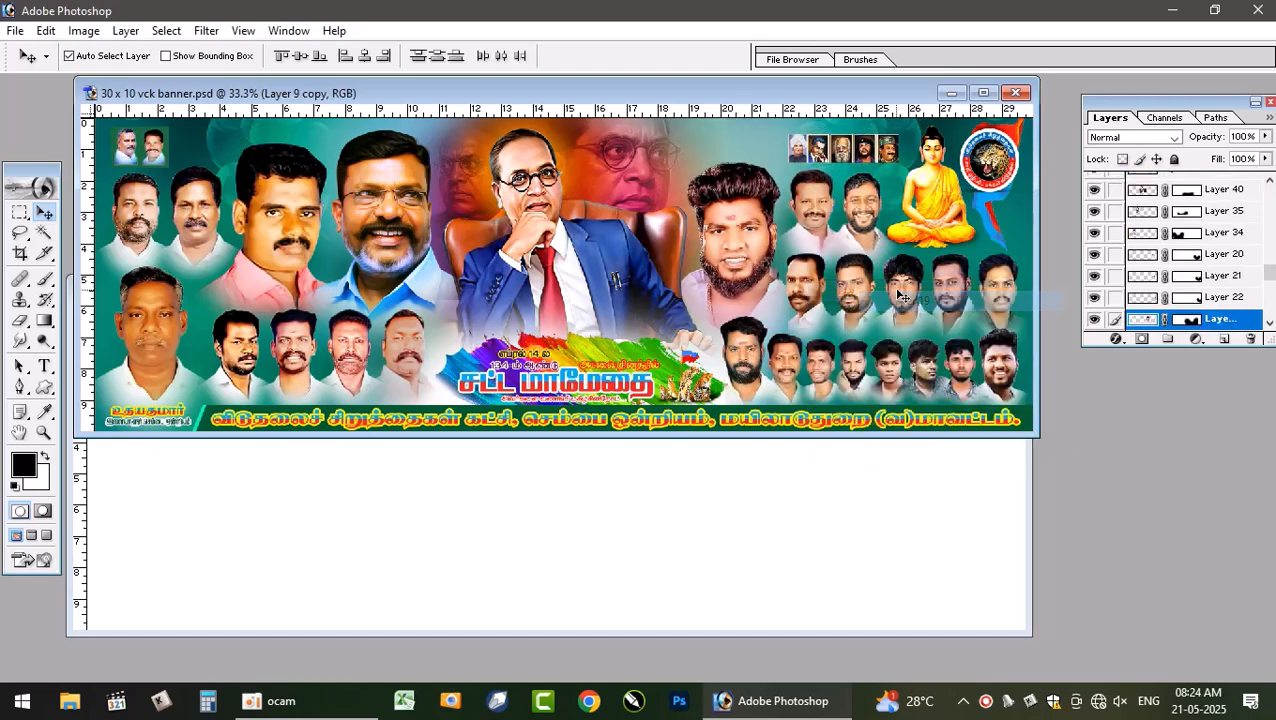
pyautogui.keyDown('shift'); pyautogui.rightClick(902, 290); pyautogui.keyUp('shift')
pyautogui.keyDown('shift'); pyautogui.click(943, 298); pyautogui.keyUp('shift')
pyautogui.keyDown('shift'); pyautogui.rightClick(944, 282); pyautogui.keyUp('shift')
pyautogui.keyDown('shift'); pyautogui.click(968, 295); pyautogui.keyUp('shift')
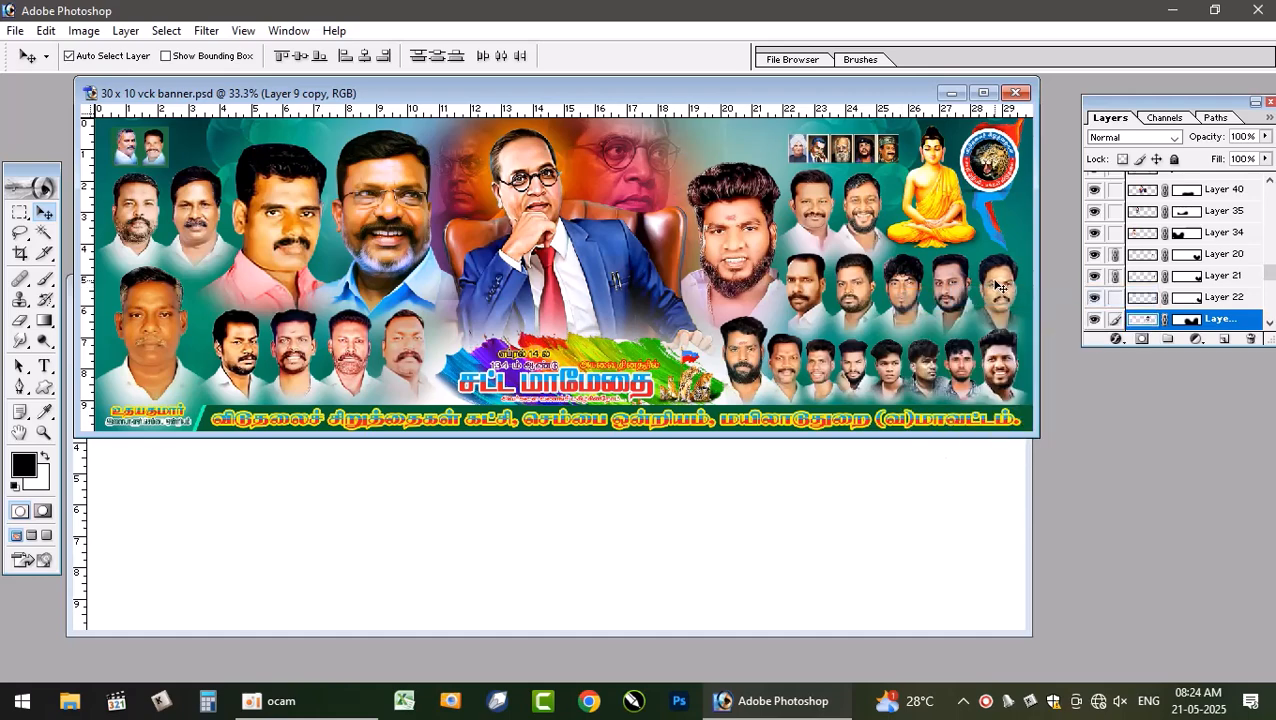
pyautogui.keyDown('shift'); pyautogui.rightClick(995, 285); pyautogui.keyUp('shift')
pyautogui.keyDown('shift'); pyautogui.click(1034, 300); pyautogui.keyUp('shift')
pyautogui.moveTo(998, 284); pyautogui.dragTo(981, 225)
pyautogui.hotkey('ctrl', 'z')
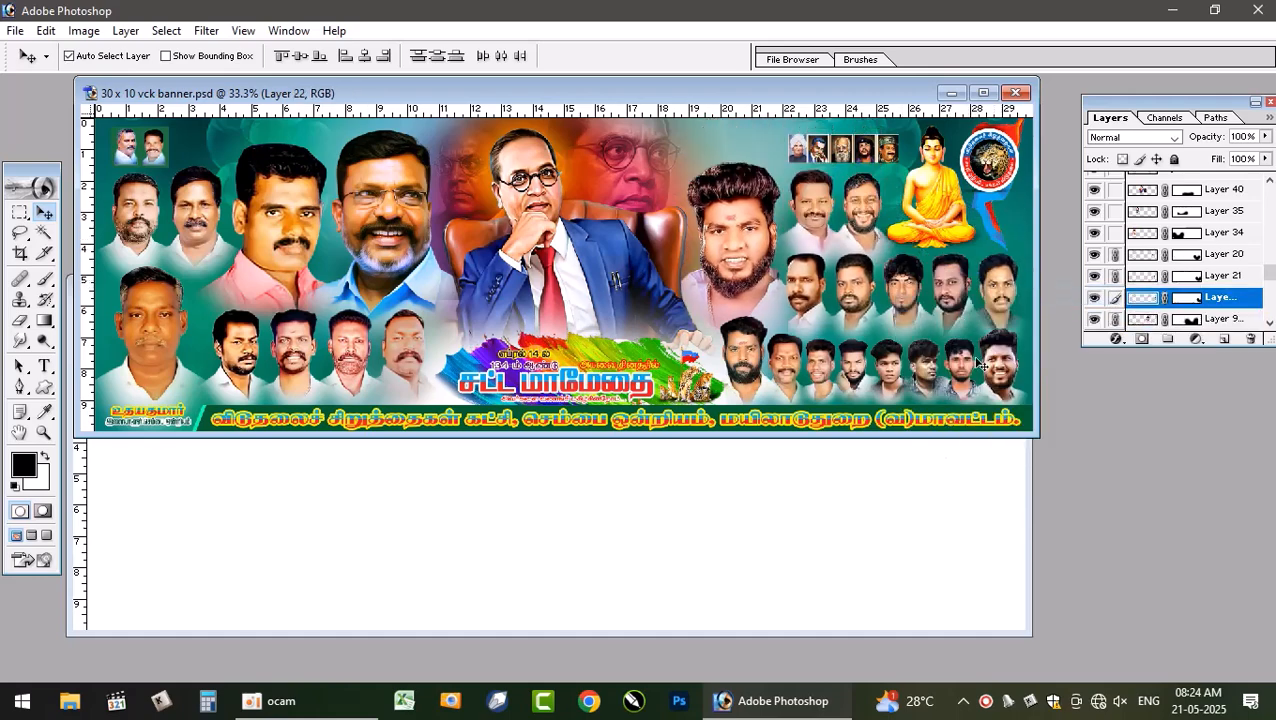
# - Add the four rightmost portraits of the banner's lower-right row to the linked layers
pyautogui.keyDown('shift'); pyautogui.rightClick(1003, 370); pyautogui.keyUp('shift')
pyautogui.keyDown('shift'); pyautogui.click(998, 373); pyautogui.keyUp('shift')
pyautogui.keyDown('shift'); pyautogui.rightClick(954, 362); pyautogui.keyUp('shift')
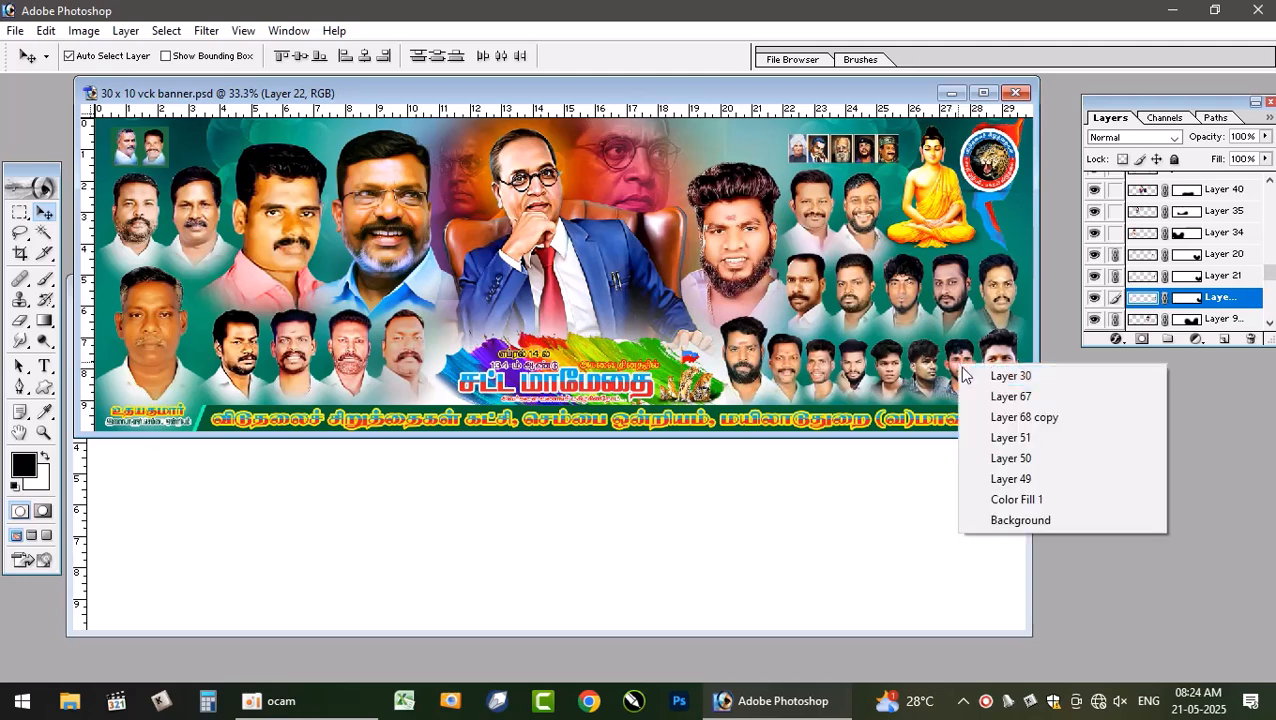
pyautogui.keyDown('shift'); pyautogui.click(950, 376); pyautogui.keyUp('shift')
pyautogui.keyDown('shift'); pyautogui.rightClick(921, 355); pyautogui.keyUp('shift')
pyautogui.keyDown('shift'); pyautogui.click(925, 367); pyautogui.keyUp('shift')
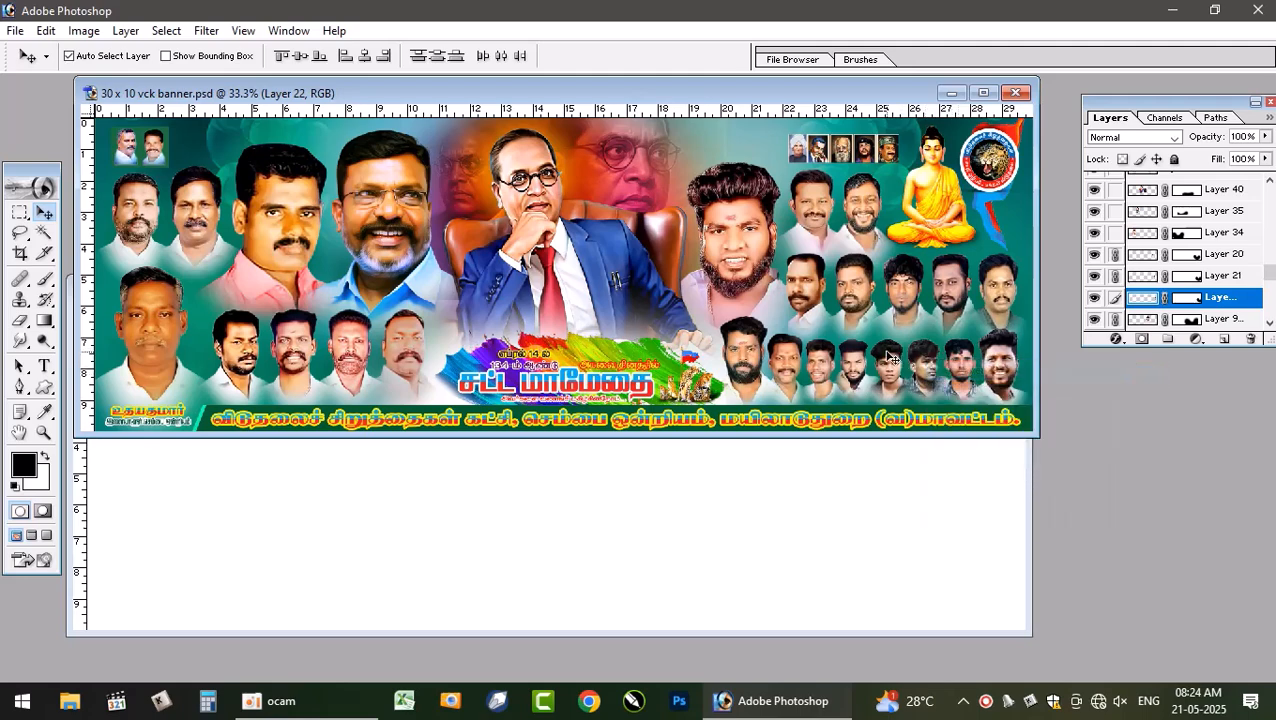
pyautogui.keyDown('shift'); pyautogui.rightClick(882, 350); pyautogui.keyUp('shift')
pyautogui.keyDown('shift'); pyautogui.click(884, 366); pyautogui.keyUp('shift')
# - Link the remaining four portraits of the lower-right row and copy the whole linked portrait group into Untitled-1
pyautogui.keyDown('shift'); pyautogui.rightClick(846, 354); pyautogui.keyUp('shift')
pyautogui.keyDown('shift'); pyautogui.click(848, 366); pyautogui.keyUp('shift')
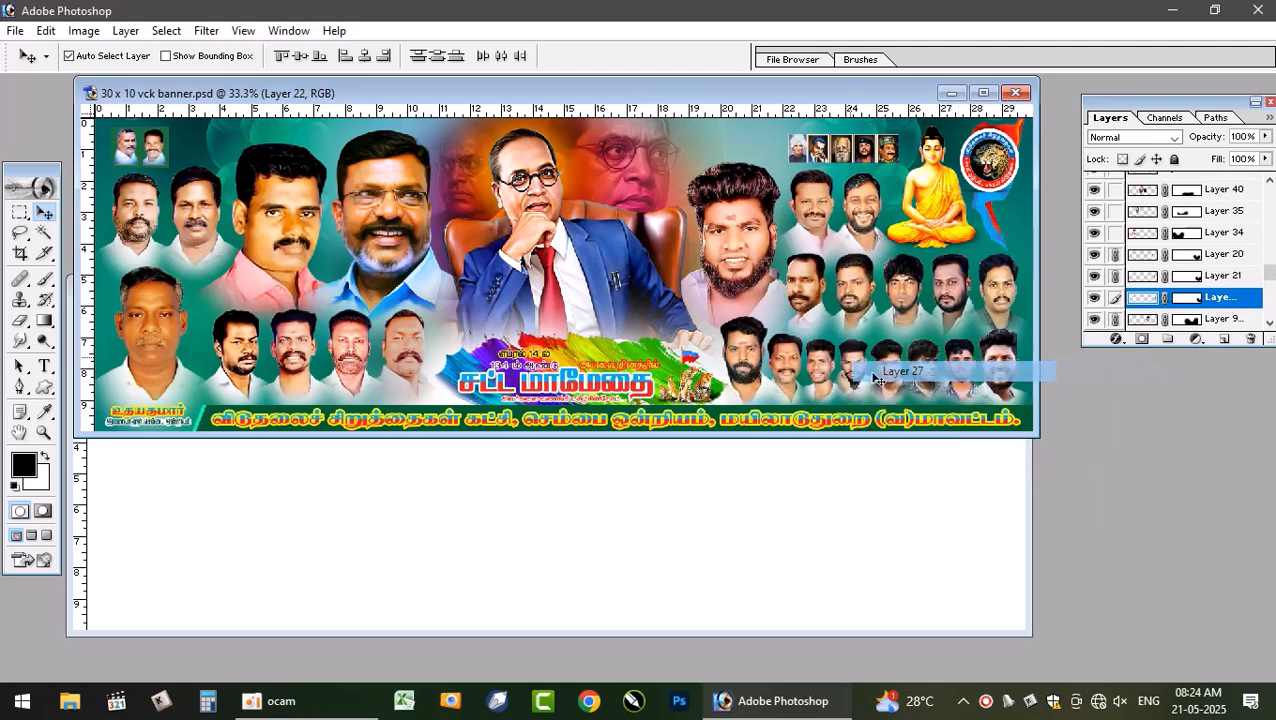
pyautogui.keyDown('shift'); pyautogui.rightClick(816, 354); pyautogui.keyUp('shift')
pyautogui.keyDown('shift'); pyautogui.click(866, 372); pyautogui.keyUp('shift')
pyautogui.keyDown('shift'); pyautogui.rightClick(782, 354); pyautogui.keyUp('shift')
pyautogui.keyDown('shift'); pyautogui.click(792, 367); pyautogui.keyUp('shift')
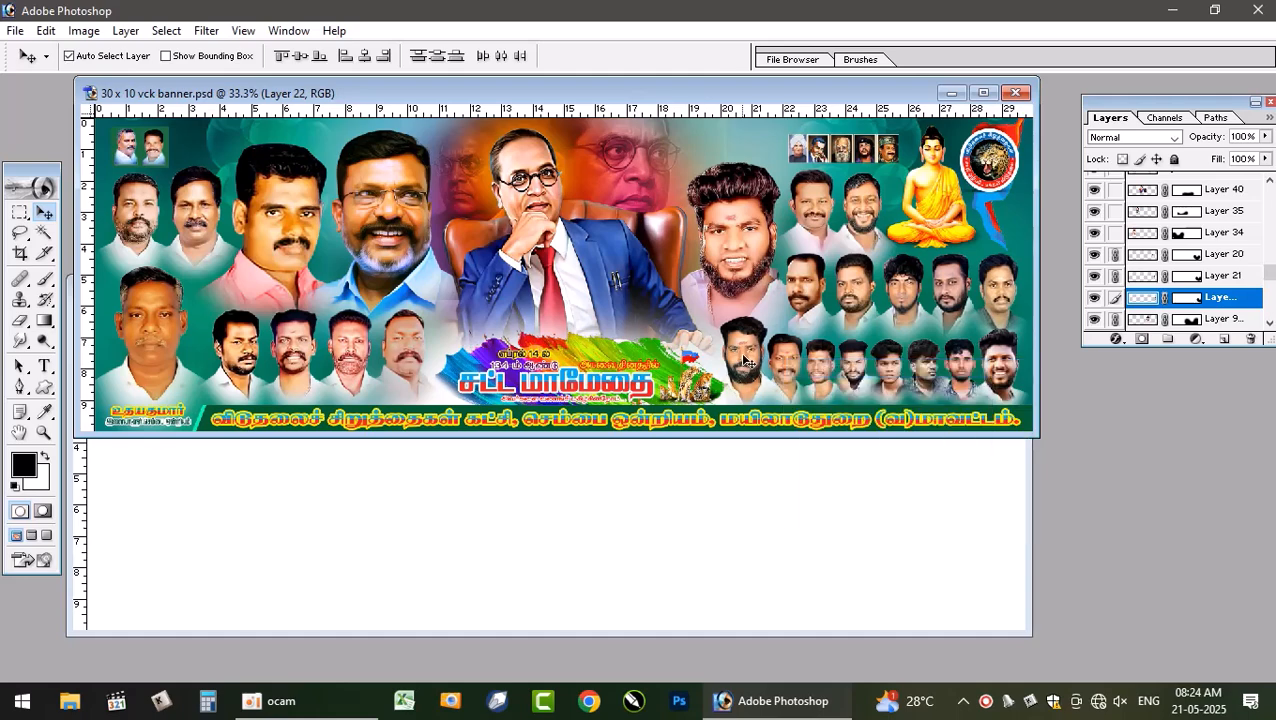
pyautogui.keyDown('shift'); pyautogui.rightClick(746, 354); pyautogui.keyUp('shift')
pyautogui.keyDown('shift'); pyautogui.click(764, 369); pyautogui.keyUp('shift')
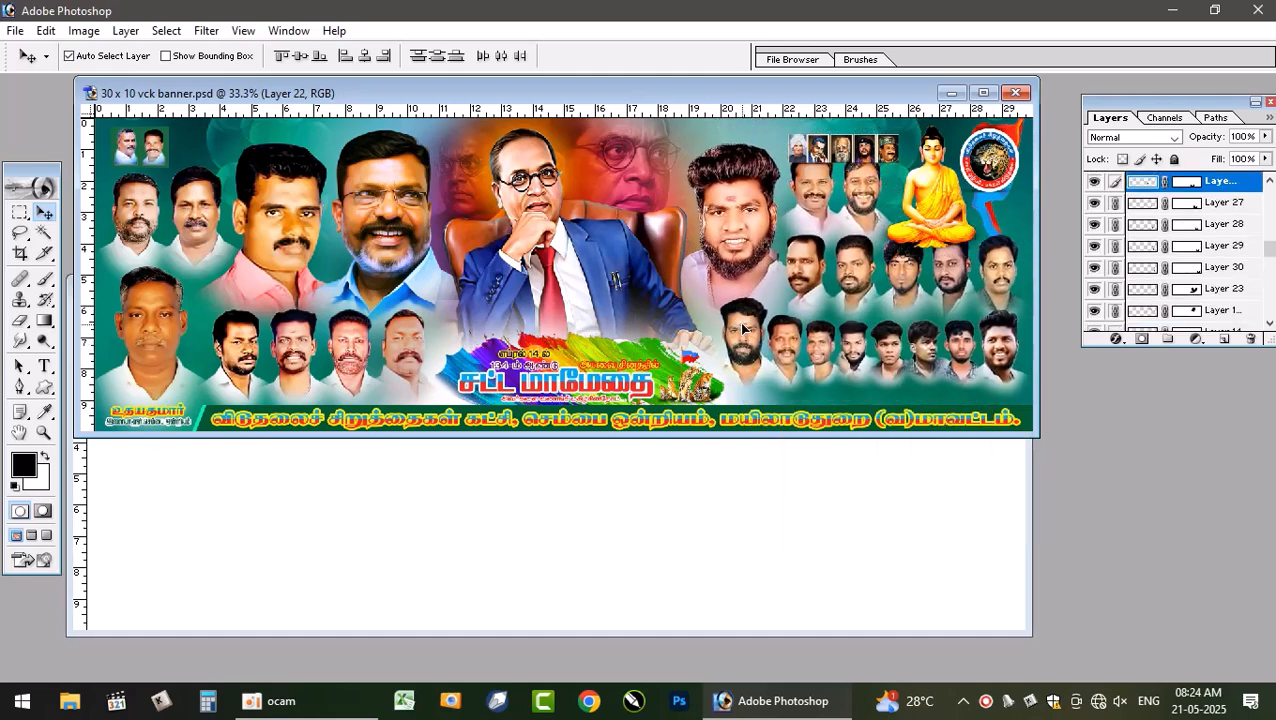
pyautogui.moveTo(756, 243); pyautogui.dragTo(774, 419)
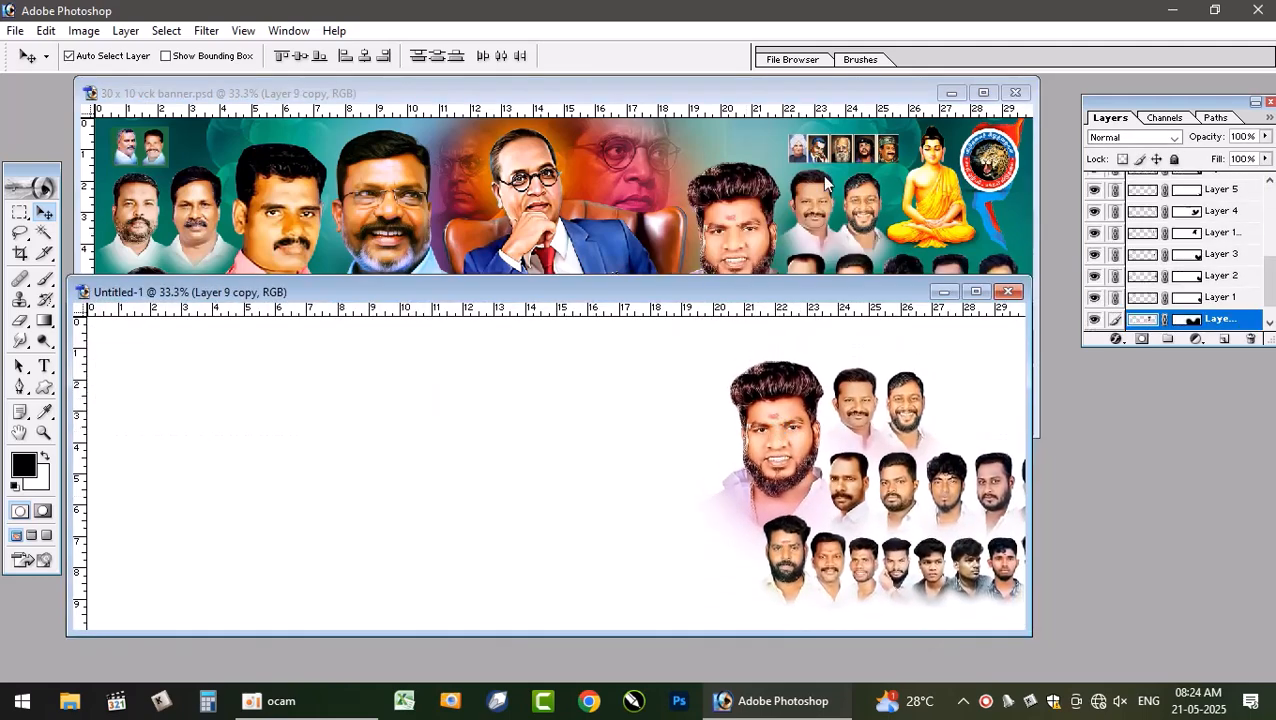
# - Copy the strip of five small portraits and the seated Buddha from the banner into the upper-right area of Untitled-1
pyautogui.click(835, 170)
pyautogui.click(861, 161)
pyautogui.moveTo(861, 161); pyautogui.dragTo(880, 146)
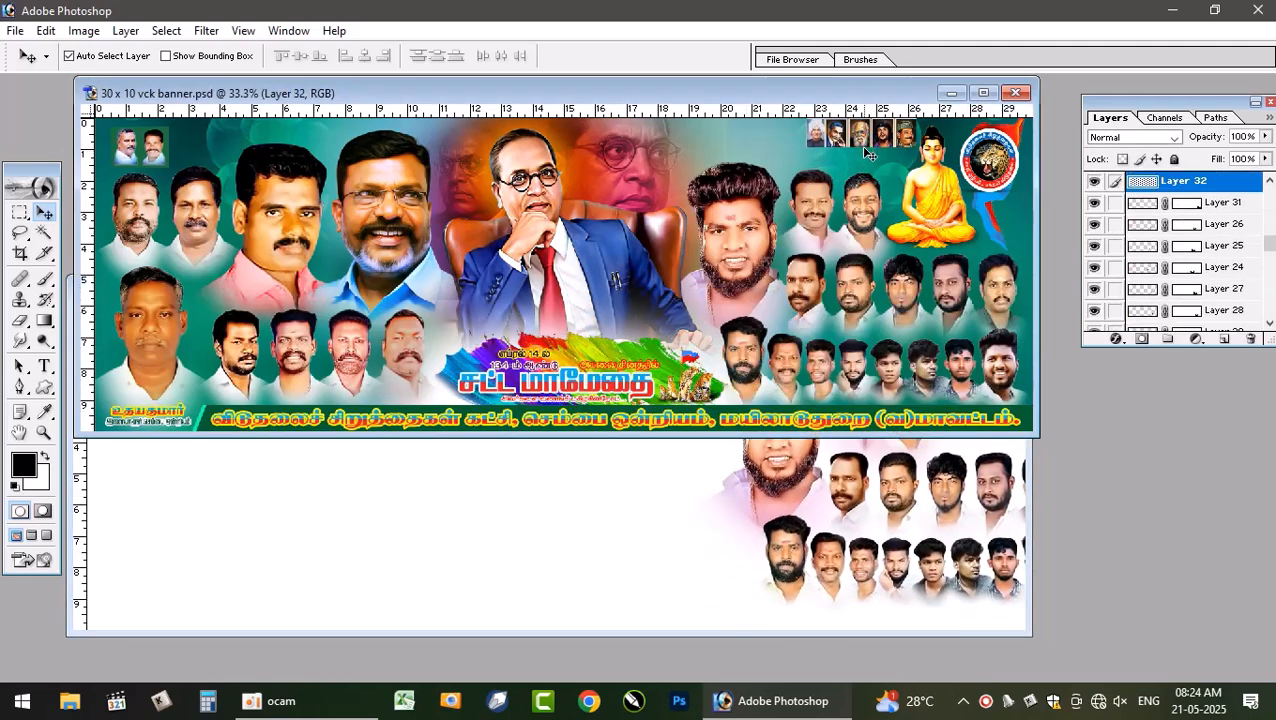
pyautogui.hotkey('ctrl', 'z')
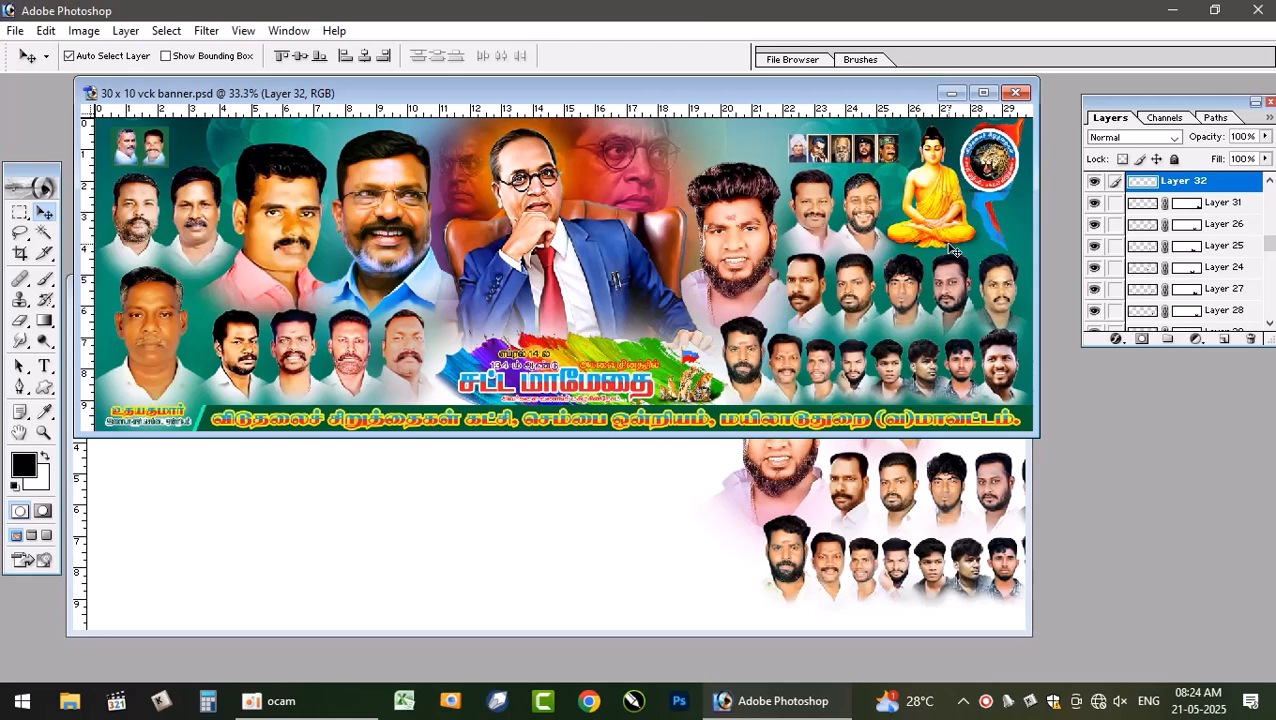
pyautogui.rightClick(948, 246)
pyautogui.click(978, 258)
pyautogui.moveTo(932, 218); pyautogui.dragTo(942, 471)
pyautogui.moveTo(938, 427); pyautogui.dragTo(968, 364)
# - Copy the round emblem and the map shape beneath it into Untitled-1's upper-right corner, and return to the banner
pyautogui.click(987, 193)
pyautogui.click(985, 190)
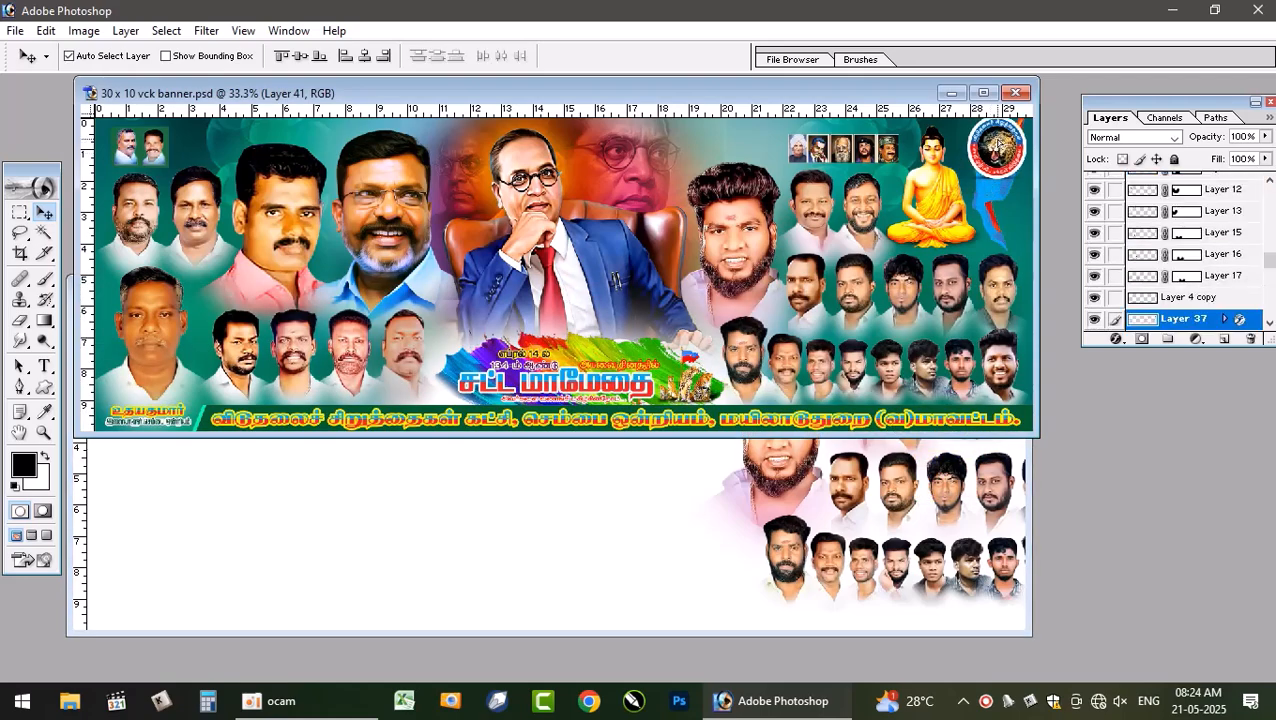
pyautogui.rightClick(985, 225)
pyautogui.press('Escape')
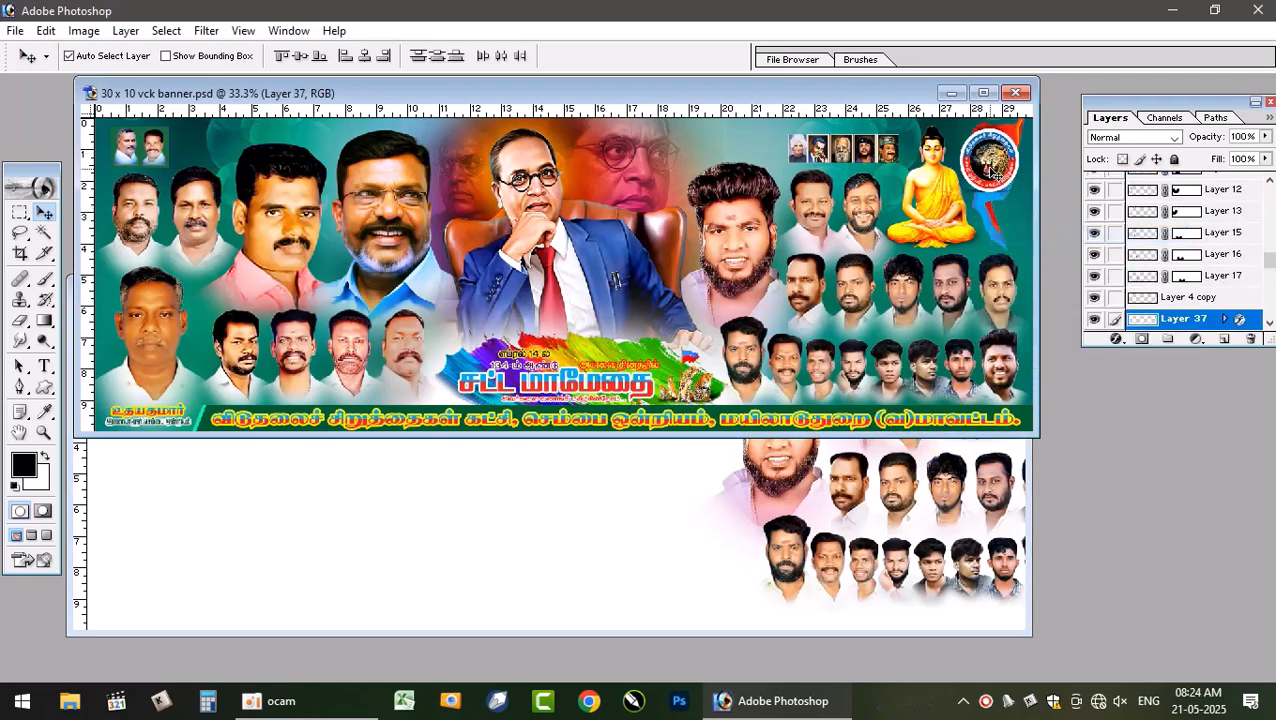
pyautogui.moveTo(971, 200); pyautogui.dragTo(998, 343)
pyautogui.click(632, 234)
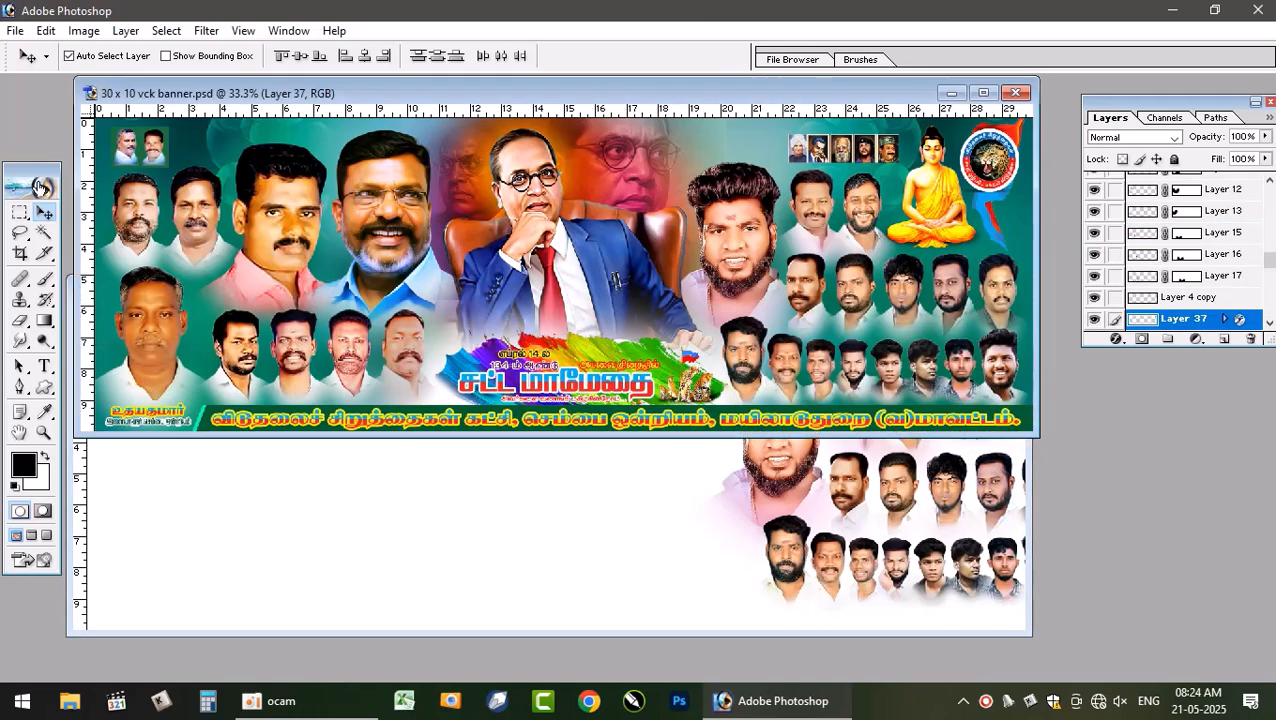
# - Link the small two-man picture in the banner's upper-left corner with the two portraits below it, Layer 12 and Layer 13
pyautogui.click(160, 145)
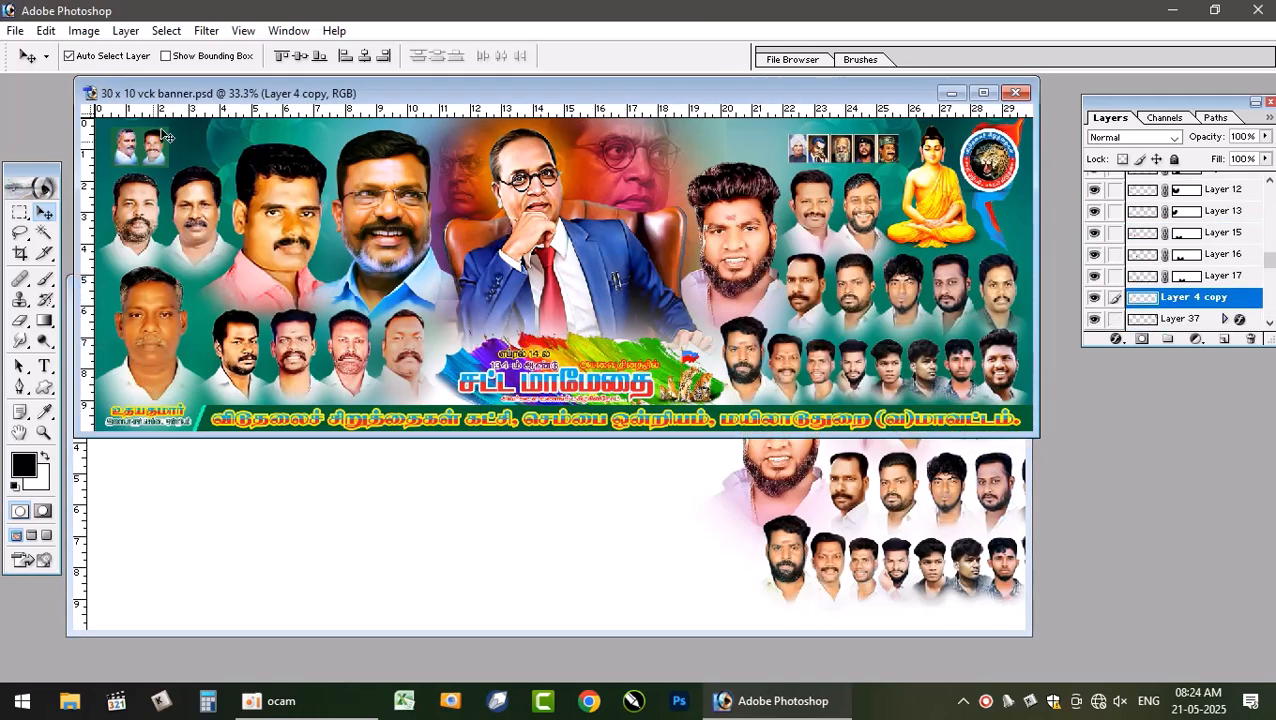
pyautogui.keyDown('shift'); pyautogui.rightClick(201, 219); pyautogui.keyUp('shift')
pyautogui.keyDown('shift'); pyautogui.click(256, 234); pyautogui.keyUp('shift')
pyautogui.keyDown('shift'); pyautogui.rightClick(134, 209); pyautogui.keyUp('shift')
pyautogui.keyDown('shift'); pyautogui.click(190, 222); pyautogui.keyUp('shift')
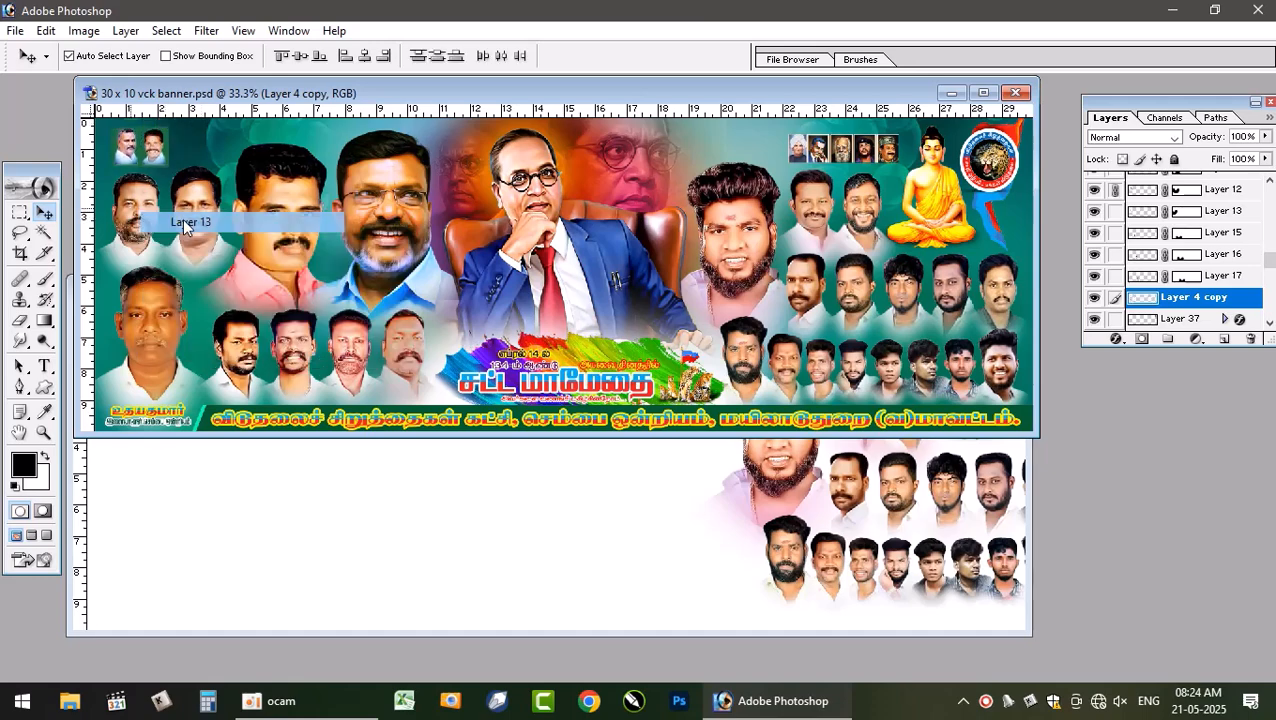
pyautogui.moveTo(191, 214)
pyautogui.mouseDown()
pyautogui.moveTo(198, 178)
pyautogui.moveTo(212, 206)
pyautogui.mouseUp()
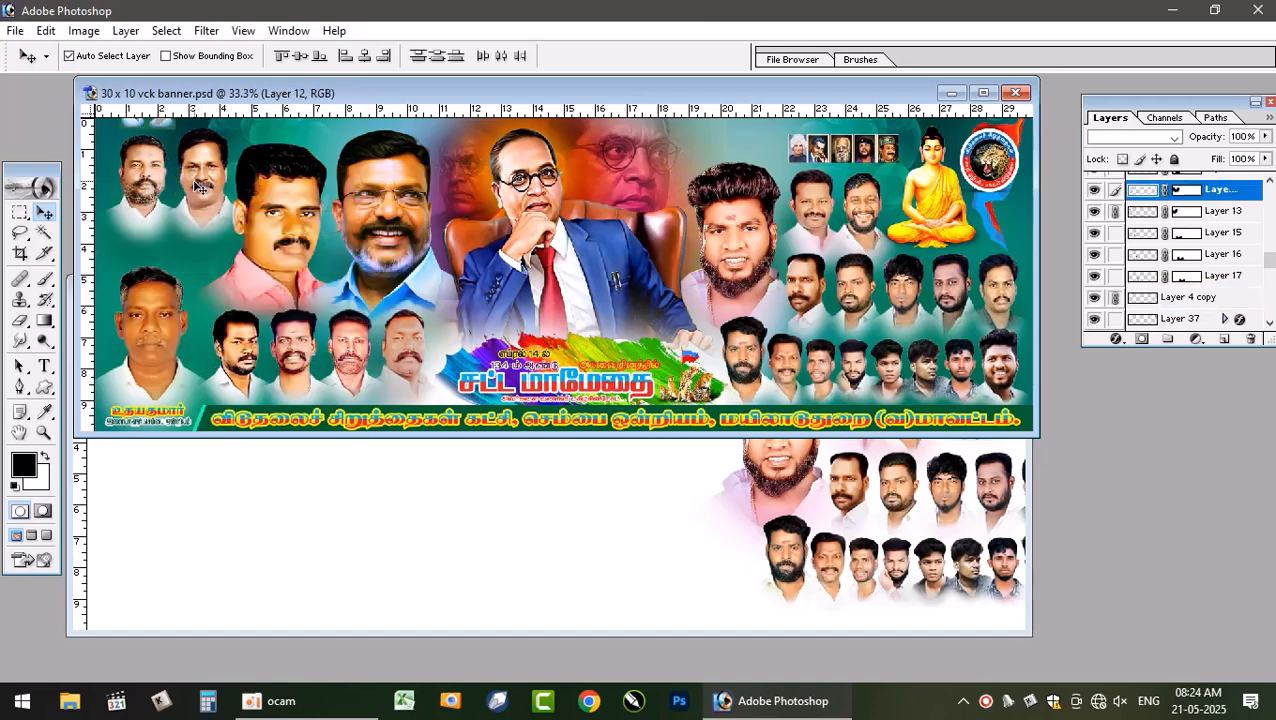
# - Link the lower-left man's portrait, Layer 2 copy, and the four portraits in the row beside him to the same group
pyautogui.keyDown('shift'); pyautogui.rightClick(155, 323); pyautogui.keyUp('shift')
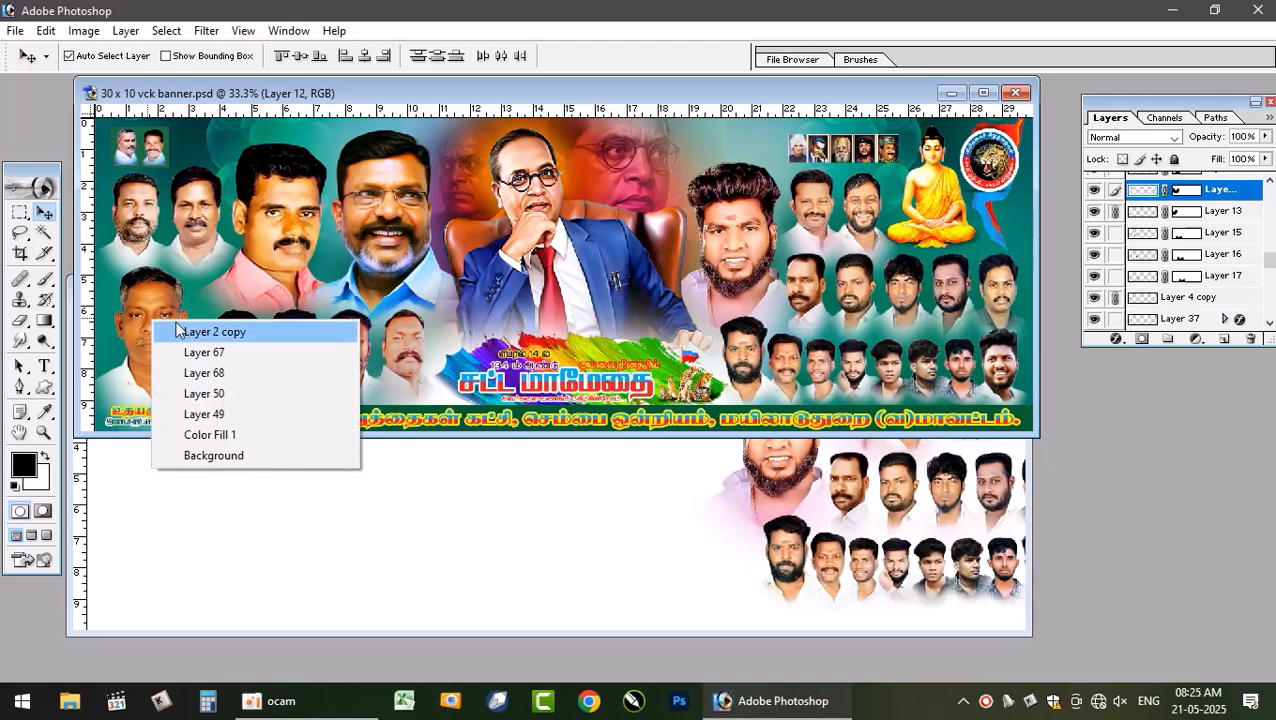
pyautogui.keyDown('shift'); pyautogui.click(180, 332); pyautogui.keyUp('shift')
pyautogui.keyDown('shift'); pyautogui.rightClick(249, 354); pyautogui.keyUp('shift')
pyautogui.click(284, 365)
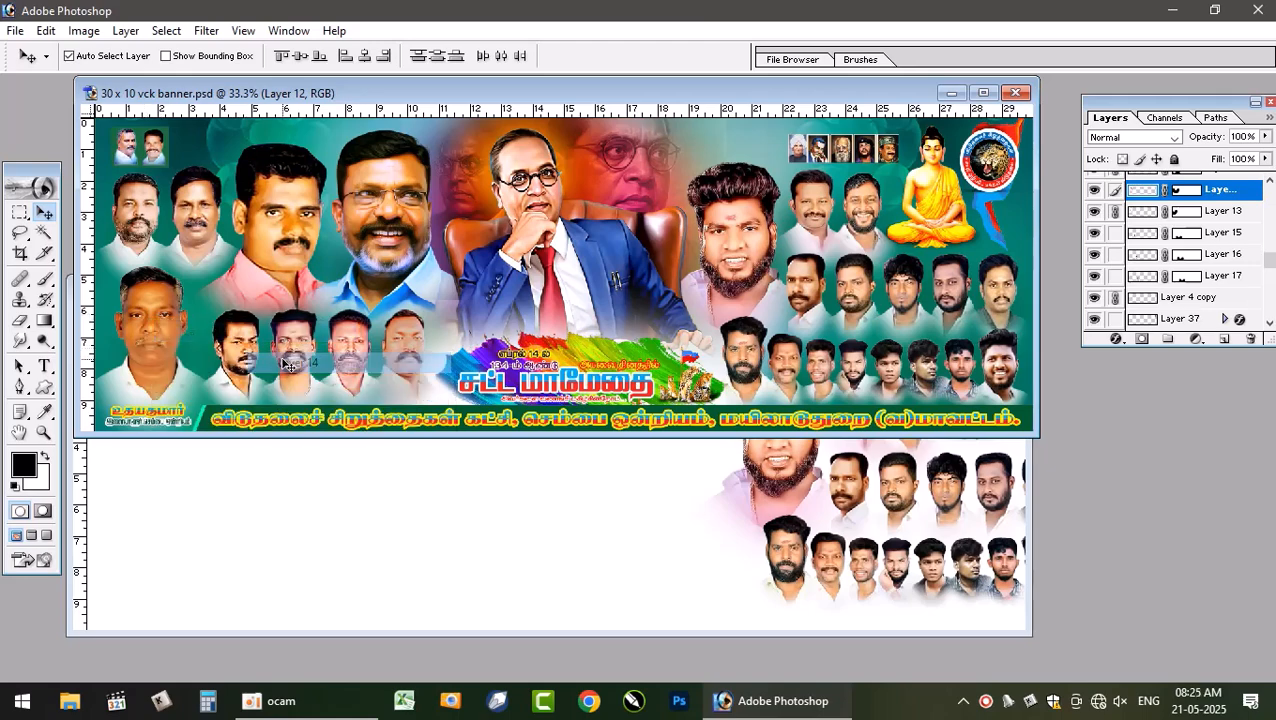
pyautogui.rightClick(298, 336)
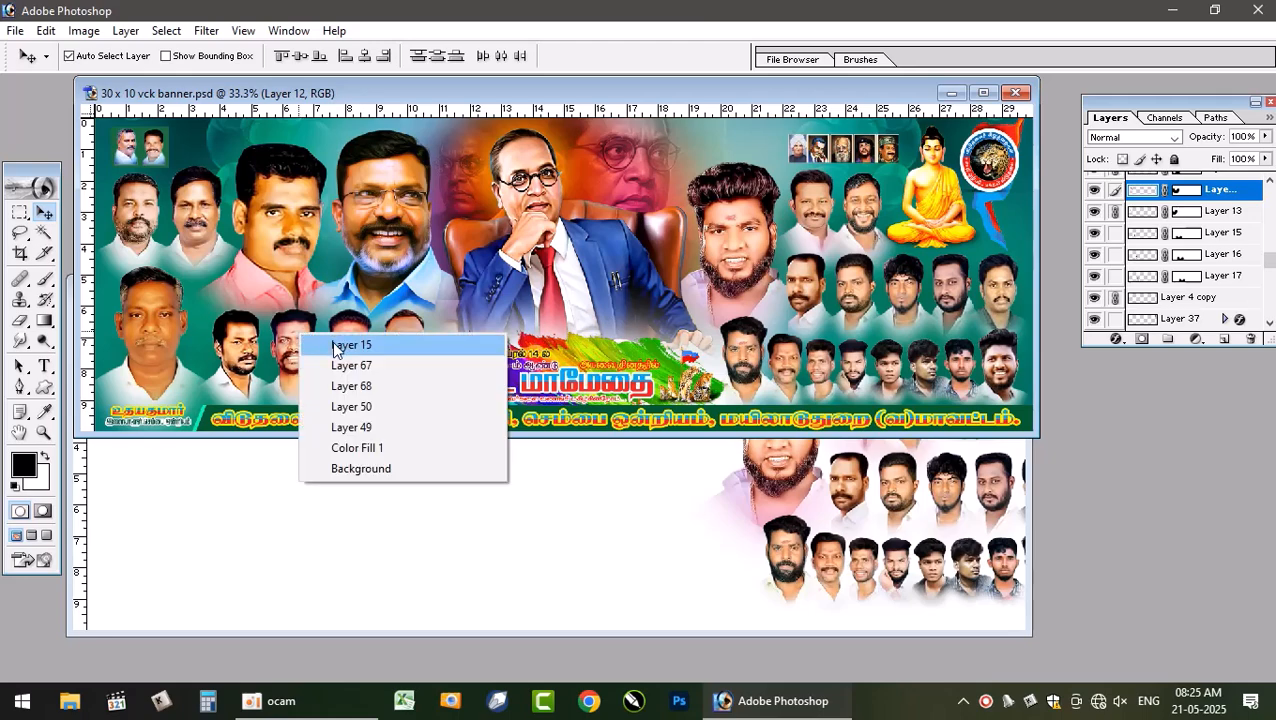
pyautogui.click(318, 342)
pyautogui.rightClick(361, 335)
pyautogui.click(399, 343)
pyautogui.rightClick(404, 330)
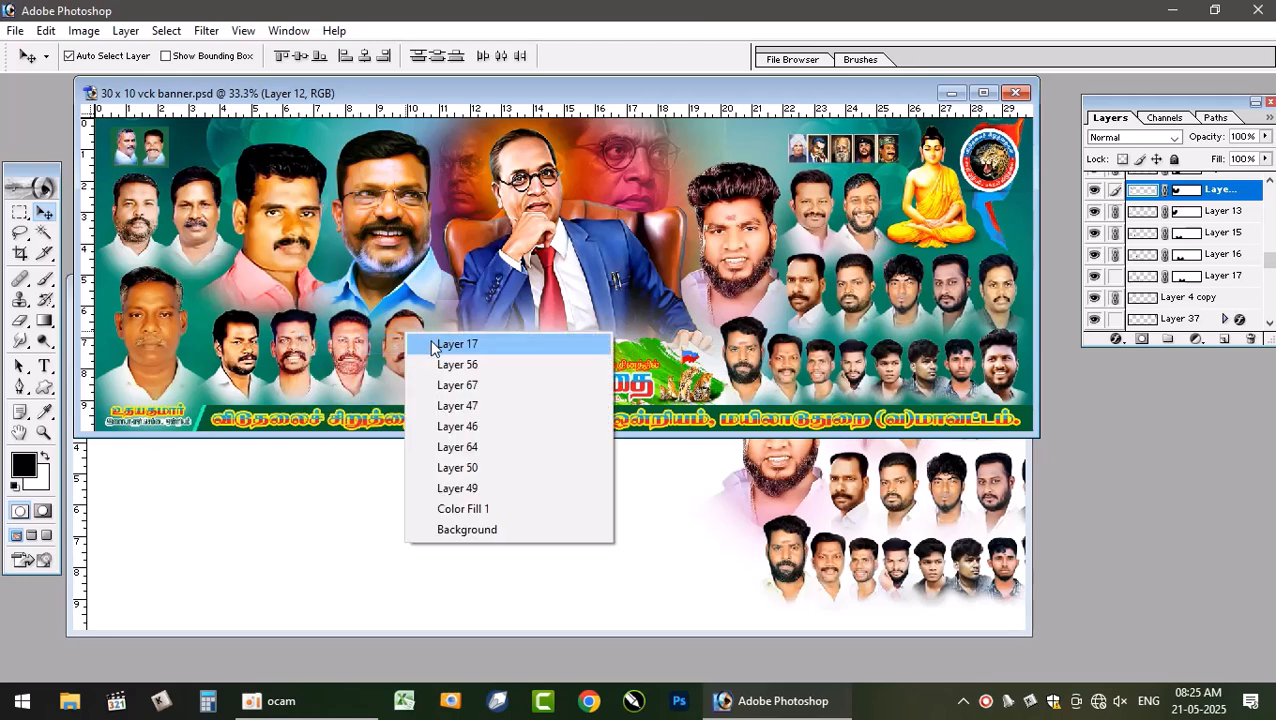
pyautogui.click(410, 340)
pyautogui.moveTo(410, 340); pyautogui.dragTo(416, 270)
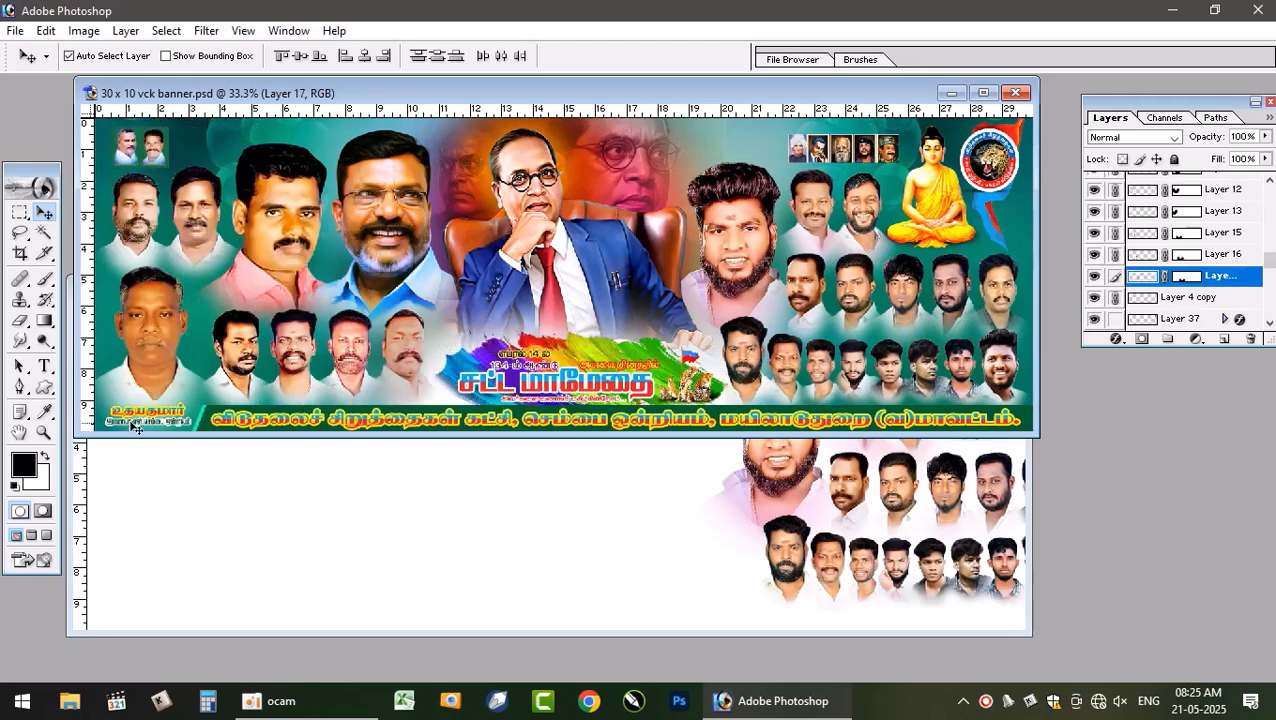
# - Link the name caption and its subtitle under the lower-left man, and copy the linked left-side group into Untitled-1
pyautogui.rightClick(152, 414)
pyautogui.click(195, 424)
pyautogui.rightClick(158, 428)
pyautogui.click(137, 428)
pyautogui.rightClick(137, 428)
pyautogui.click(142, 434)
pyautogui.moveTo(142, 434); pyautogui.dragTo(128, 492)
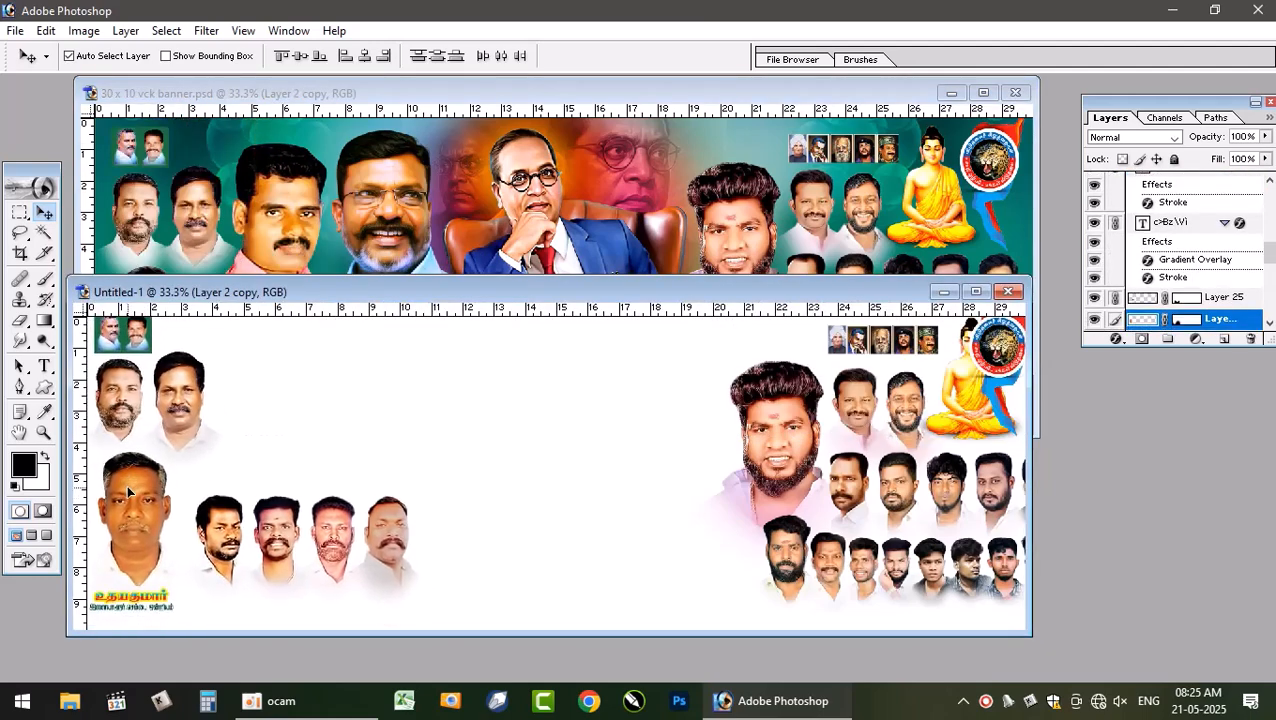
# - Link and copy the two large portraits, Layer 34 and Layer 35, into Untitled-1, then add the central seated man, Layer 40, beside them
pyautogui.click(398, 228)
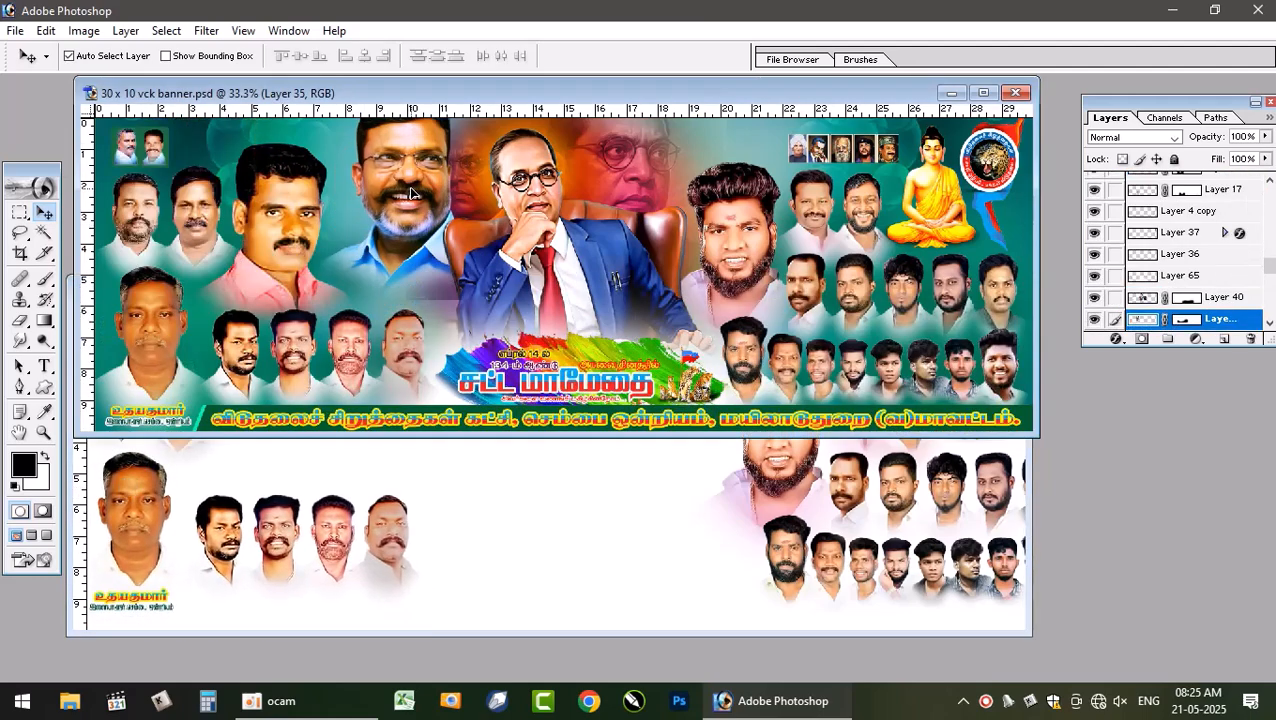
pyautogui.moveTo(362, 247); pyautogui.dragTo(350, 285)
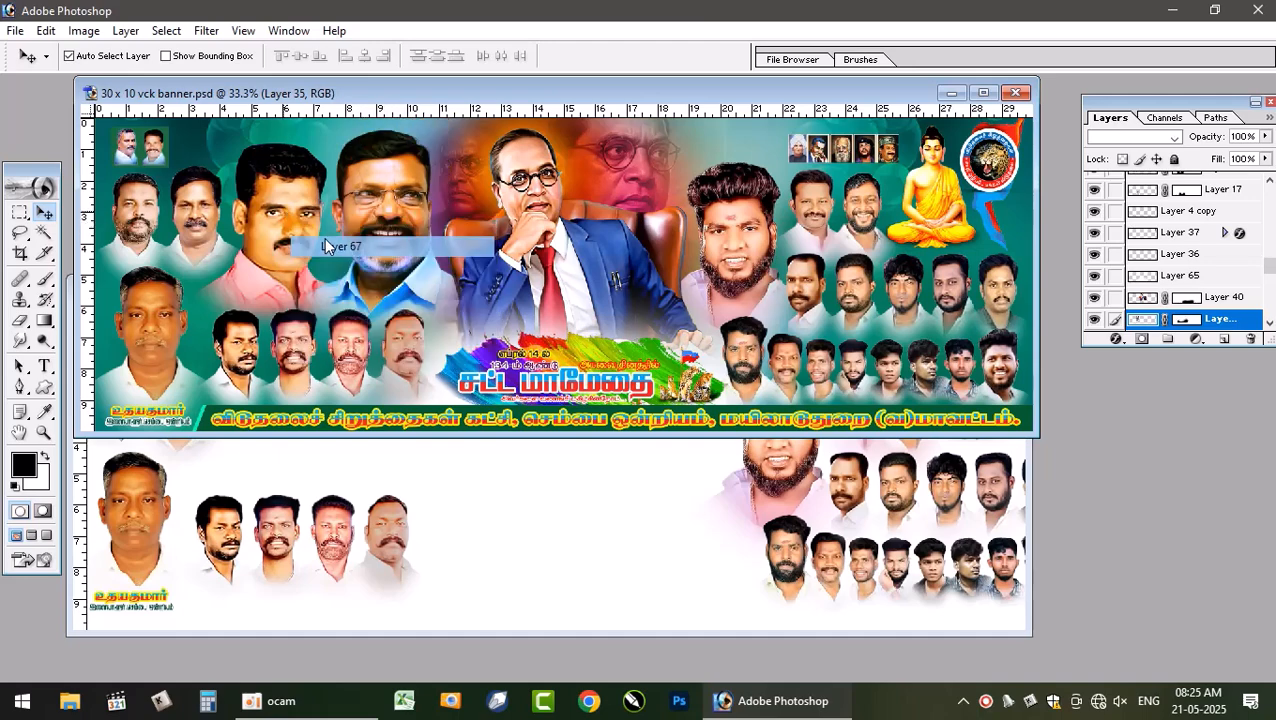
pyautogui.moveTo(289, 218); pyautogui.dragTo(391, 410)
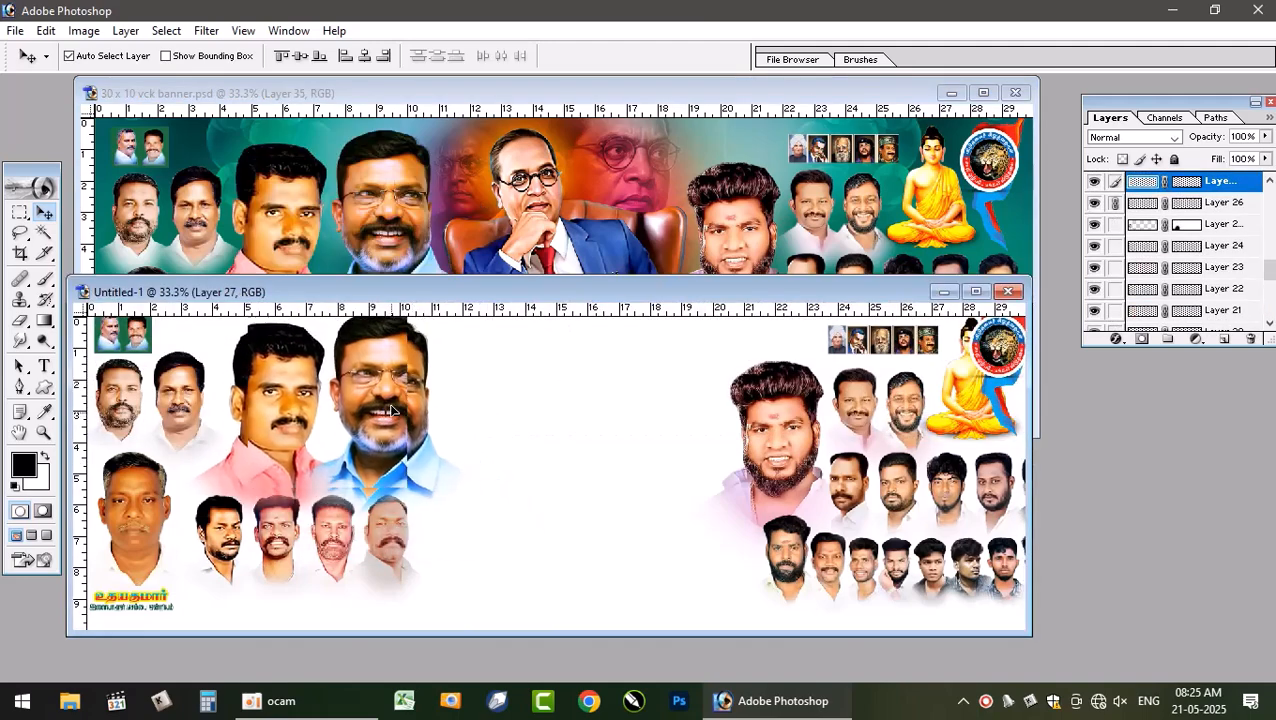
pyautogui.click(568, 248)
pyautogui.moveTo(568, 246); pyautogui.dragTo(573, 477)
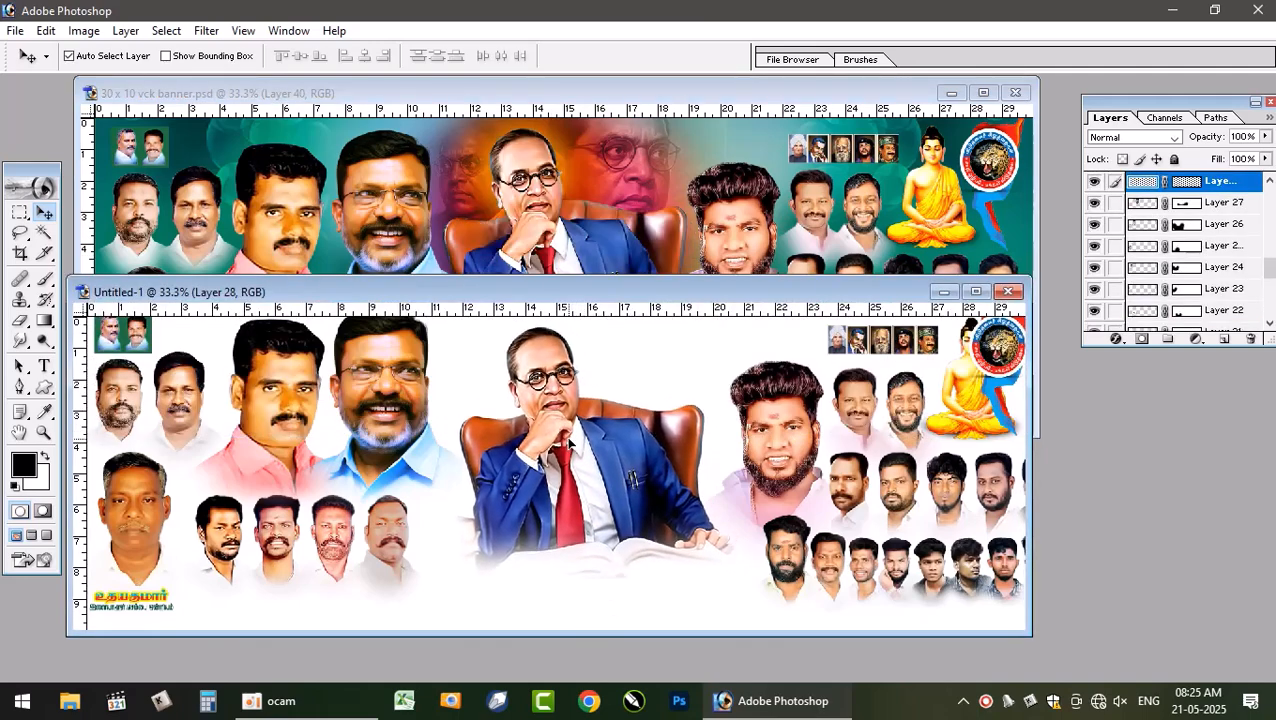
# - Locate the faded faces behind the central man in the banner's layers, and select Layer 53 linked with its companion face layer
pyautogui.click(630, 164)
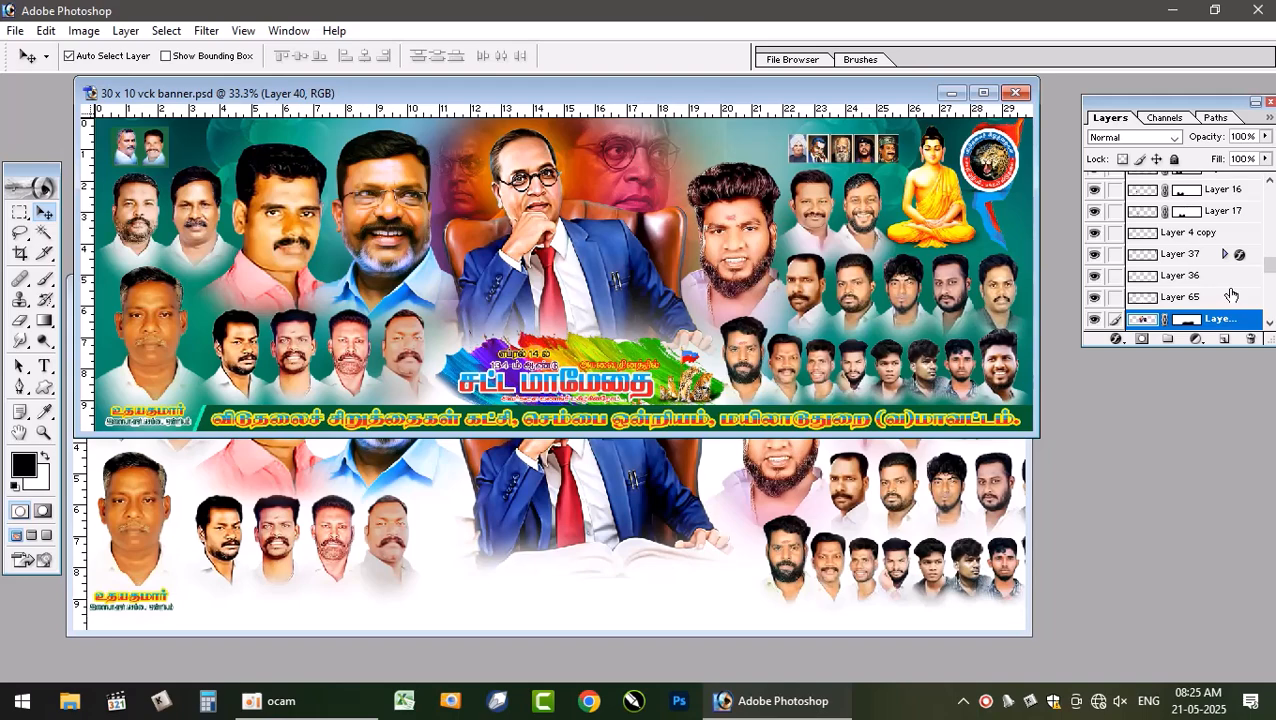
pyautogui.scroll(-3, 1238, 290)
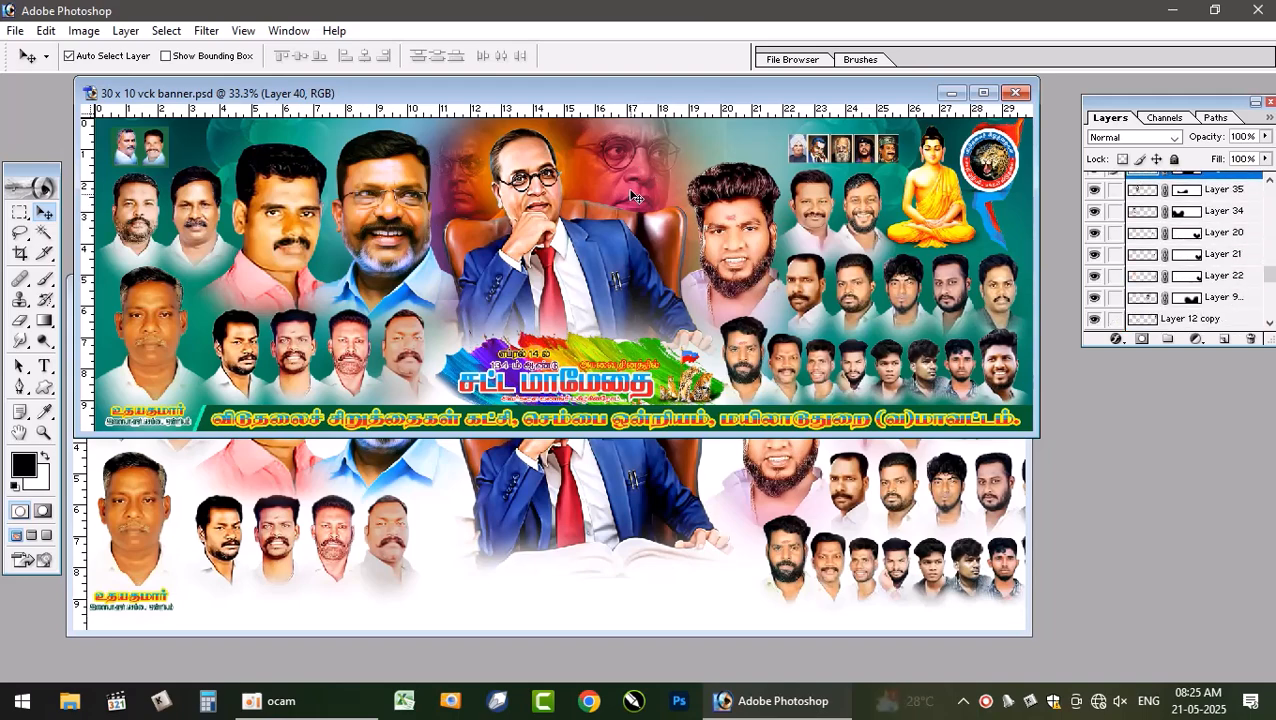
pyautogui.rightClick(640, 156)
pyautogui.click(690, 171)
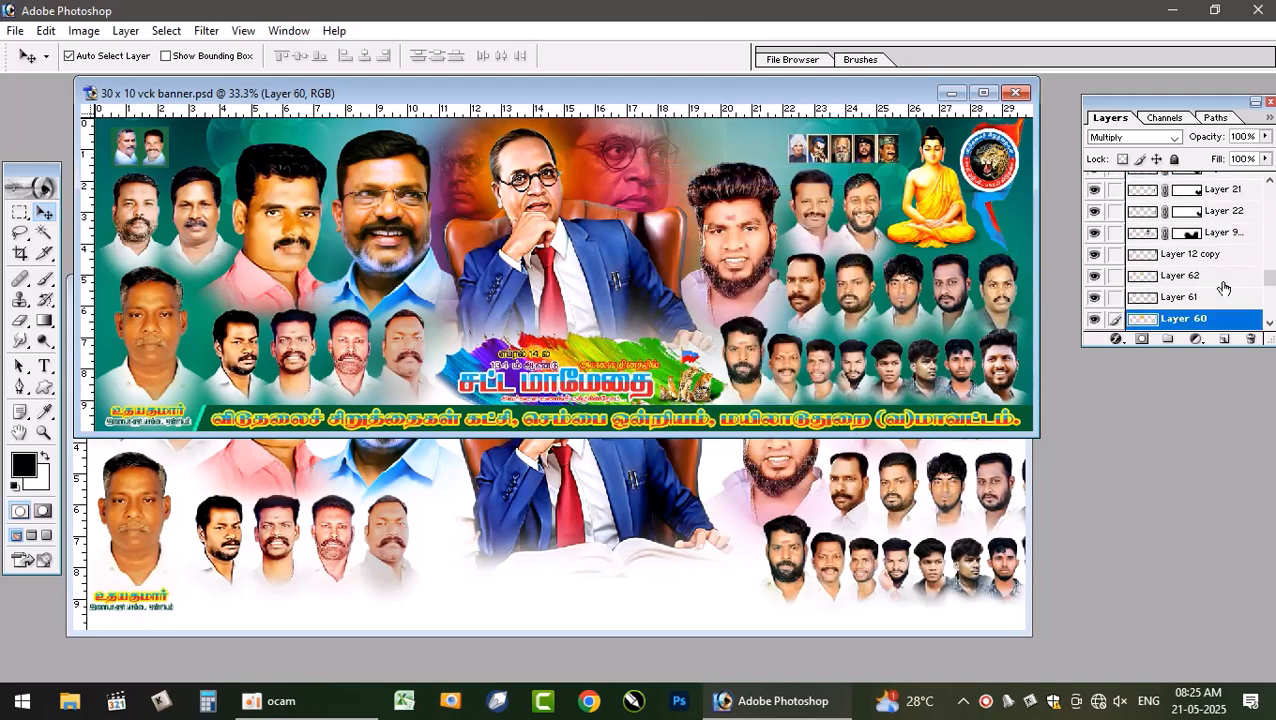
pyautogui.scroll(5, 1222, 290)
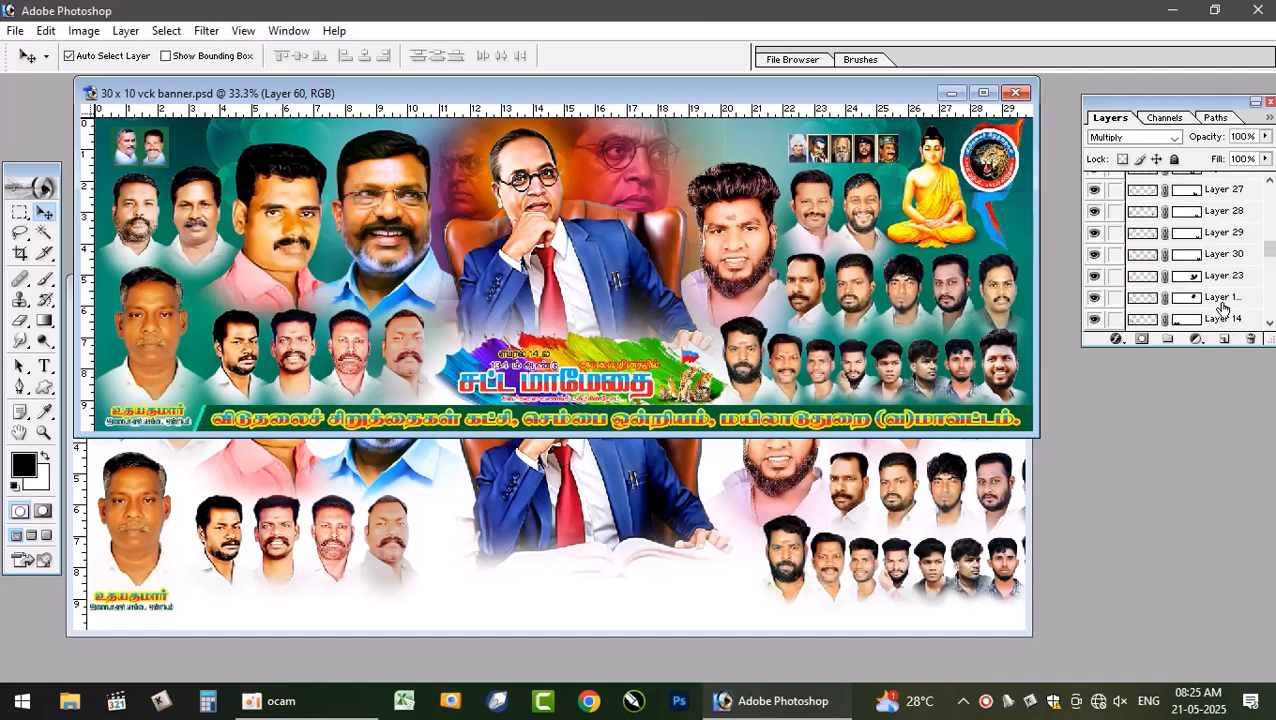
pyautogui.scroll(4, 1222, 290)
pyautogui.scroll(-8, 1222, 285)
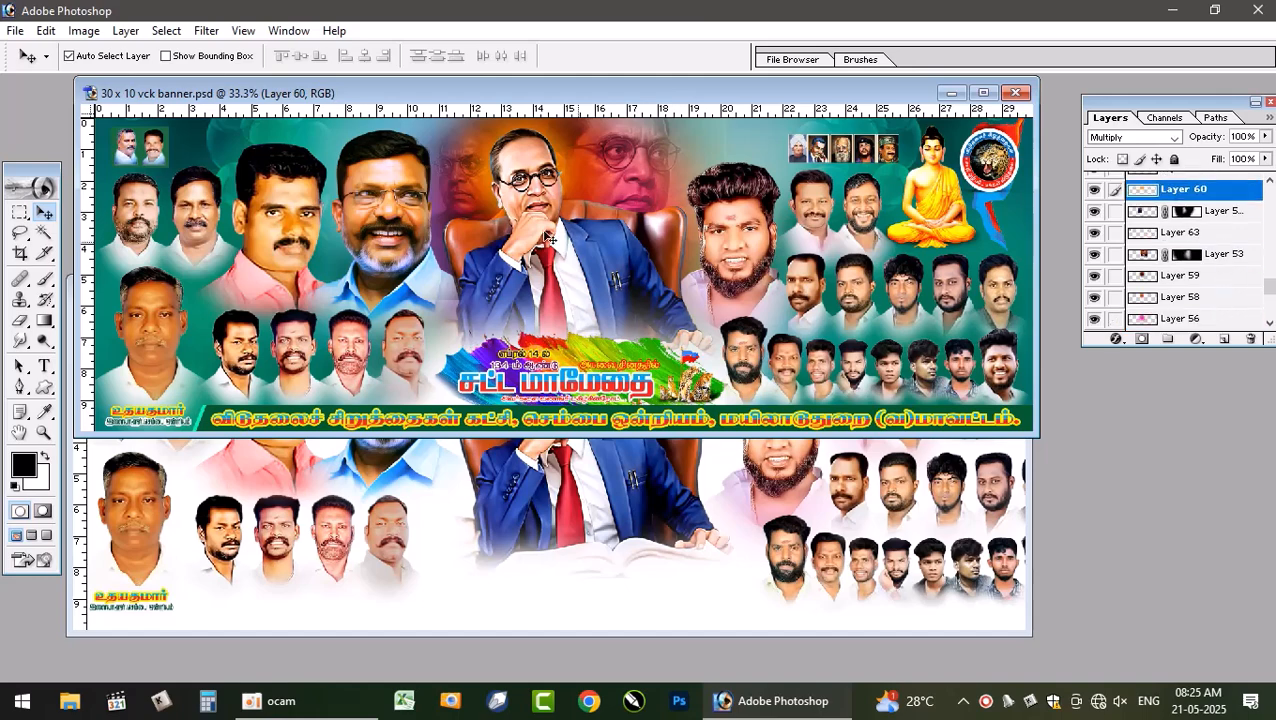
pyautogui.scroll(-3, 1232, 300)
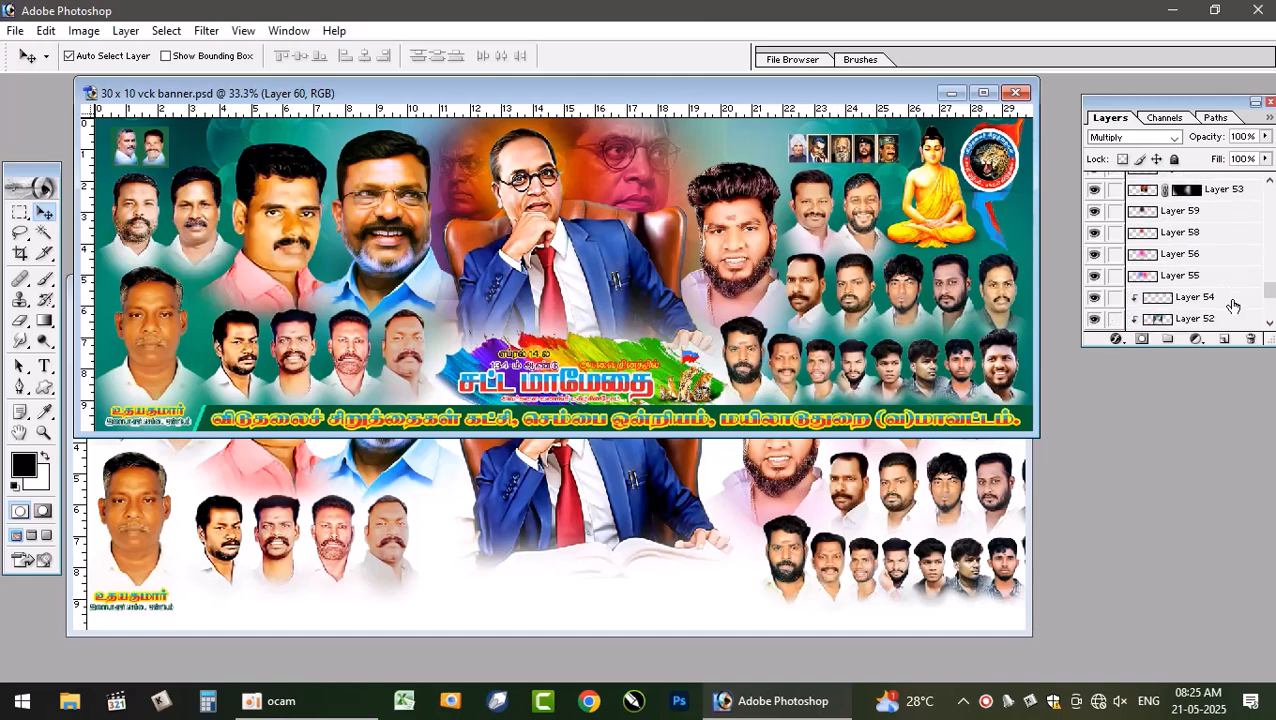
pyautogui.scroll(-5, 1220, 285)
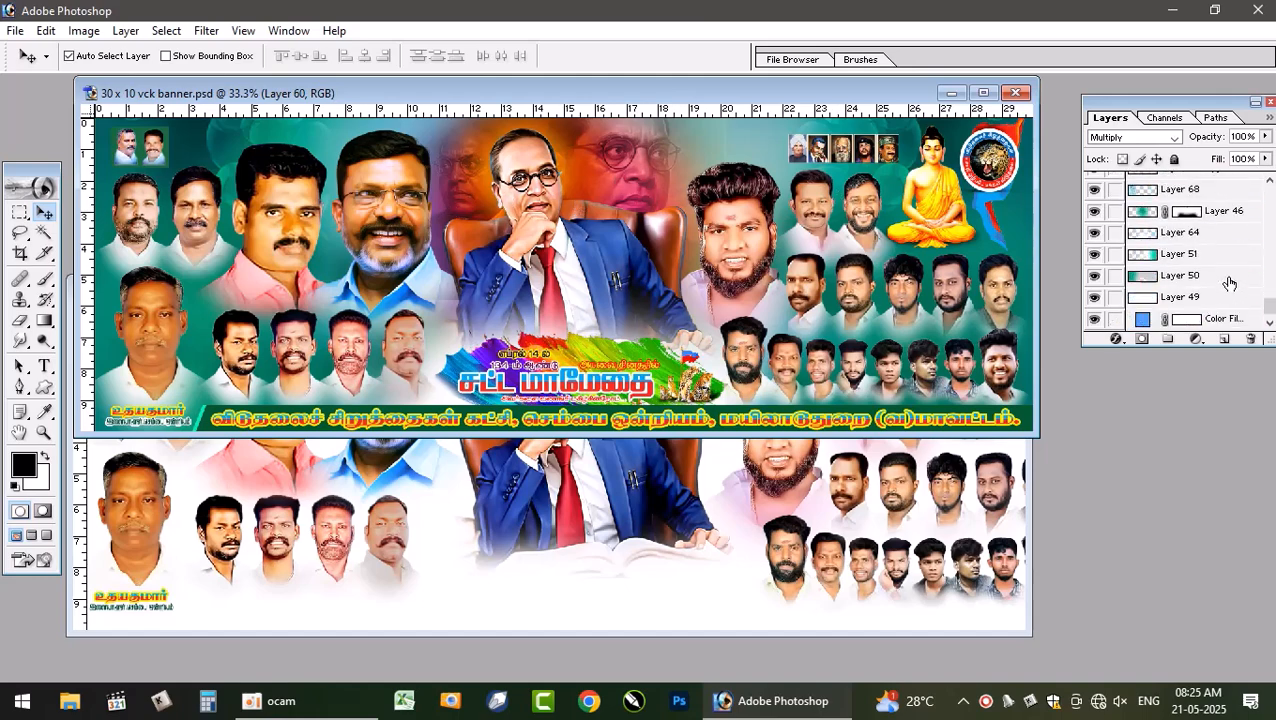
pyautogui.scroll(5, 1224, 286)
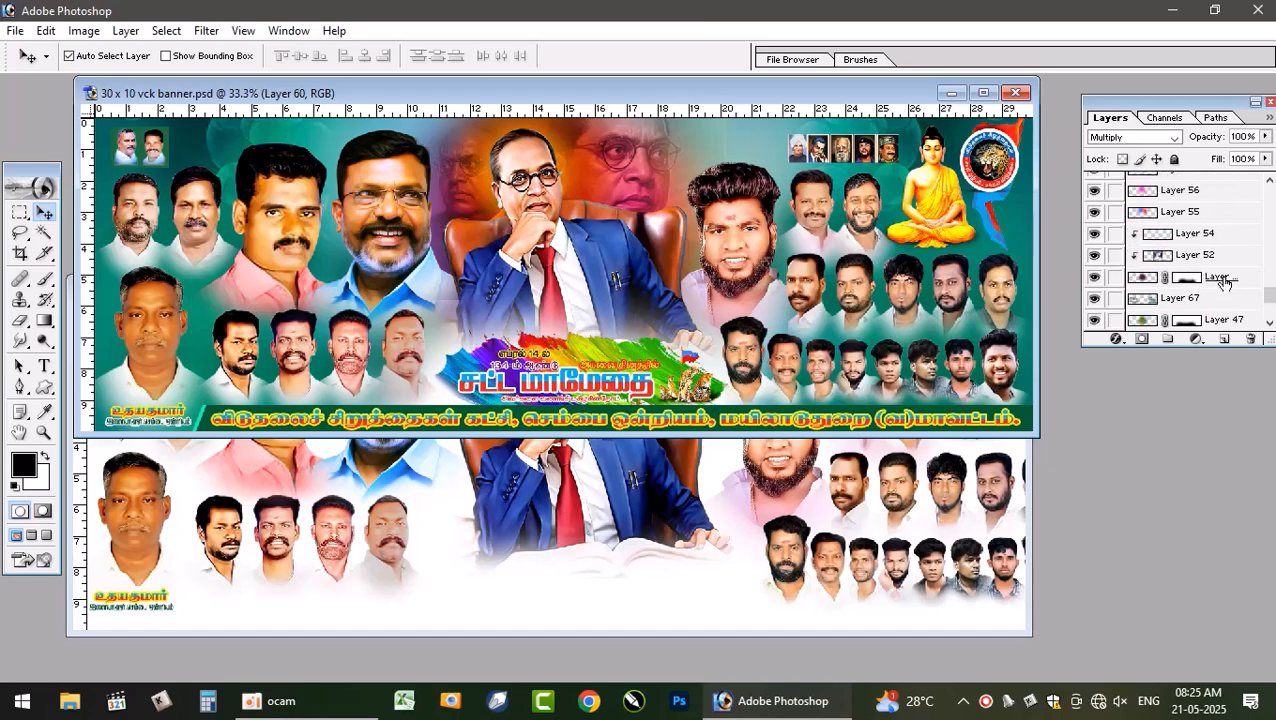
pyautogui.scroll(2, 1213, 285)
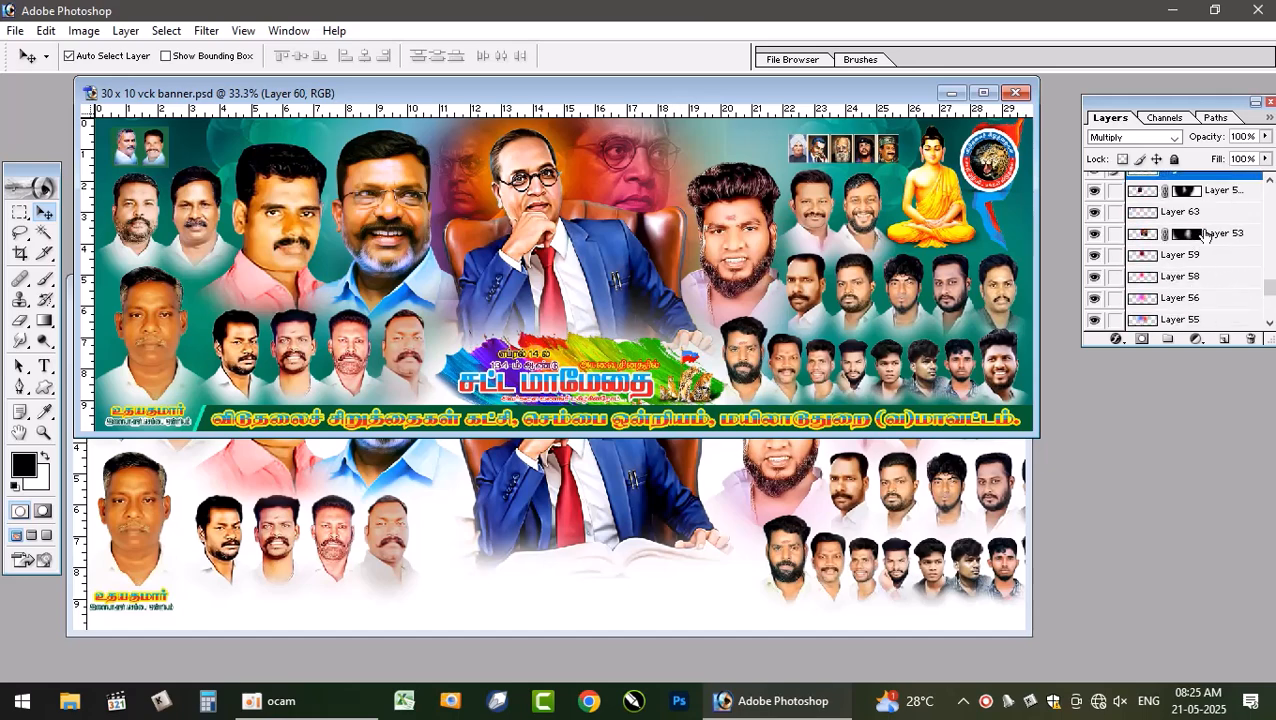
pyautogui.click(1203, 235)
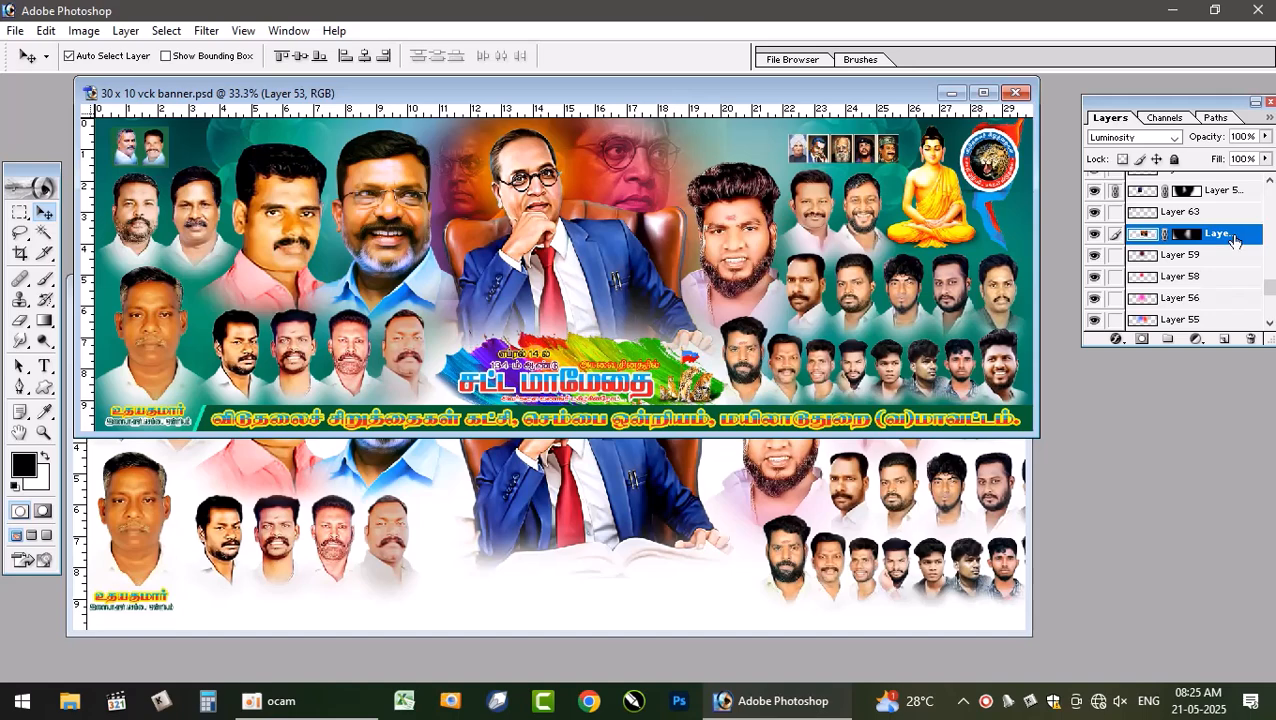
# - Copy the linked faded faces into Untitled-1, maximize that document and move the faces up to the canvas's upper centre
pyautogui.click(661, 154)
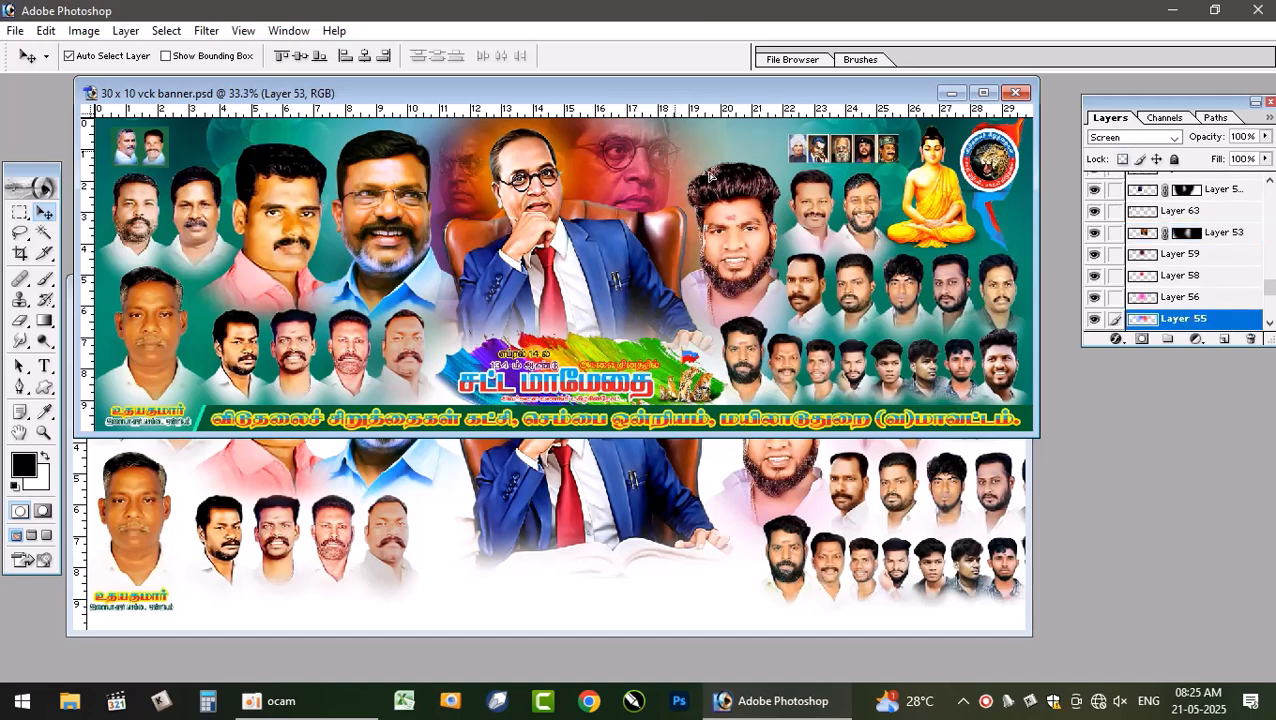
pyautogui.moveTo(647, 150); pyautogui.dragTo(718, 541)
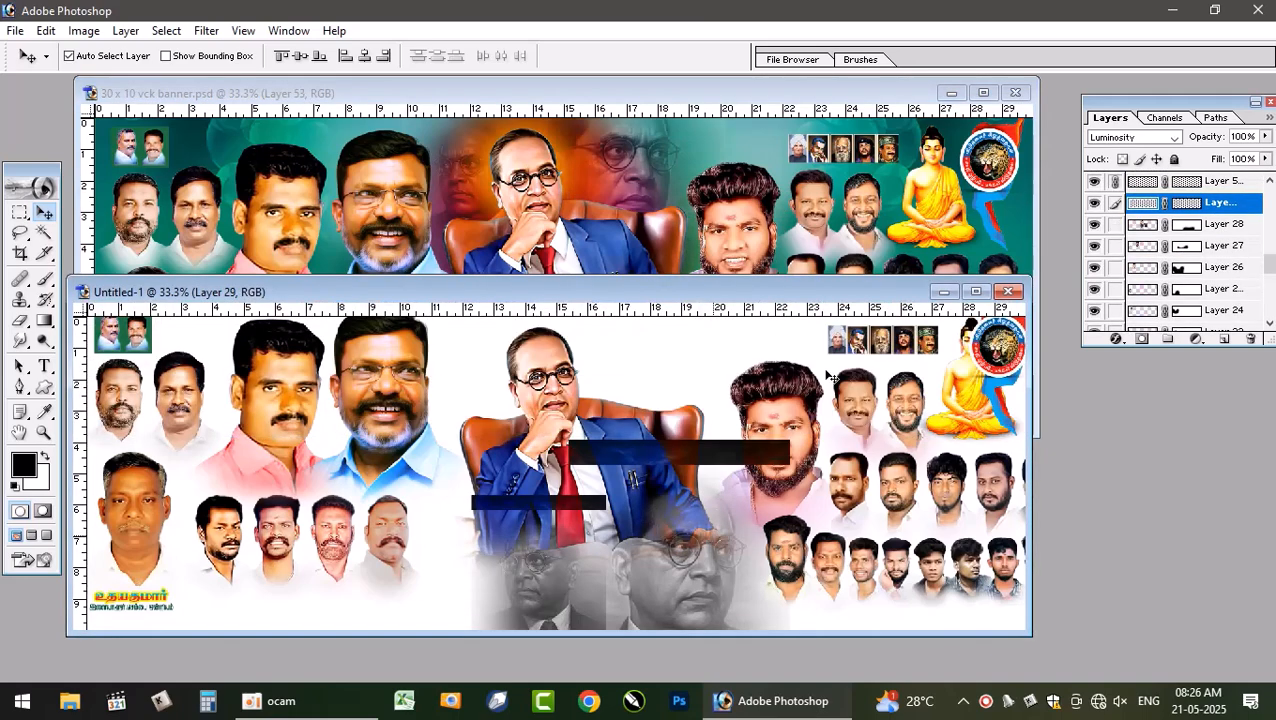
pyautogui.click(976, 291)
pyautogui.moveTo(767, 369); pyautogui.dragTo(745, 151)
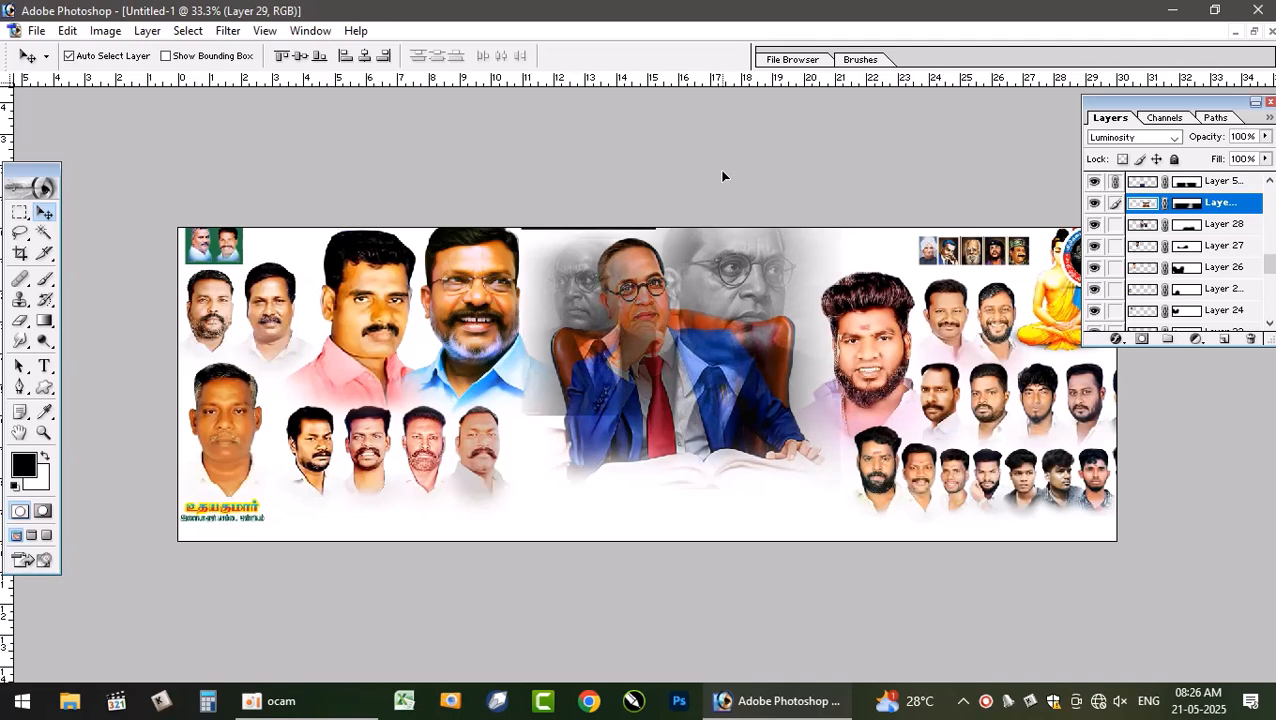
# - Bring the seated man, Layer 28, to the front and shift the faded faces slightly to the right behind him
pyautogui.click(771, 443)
pyautogui.click(775, 443)
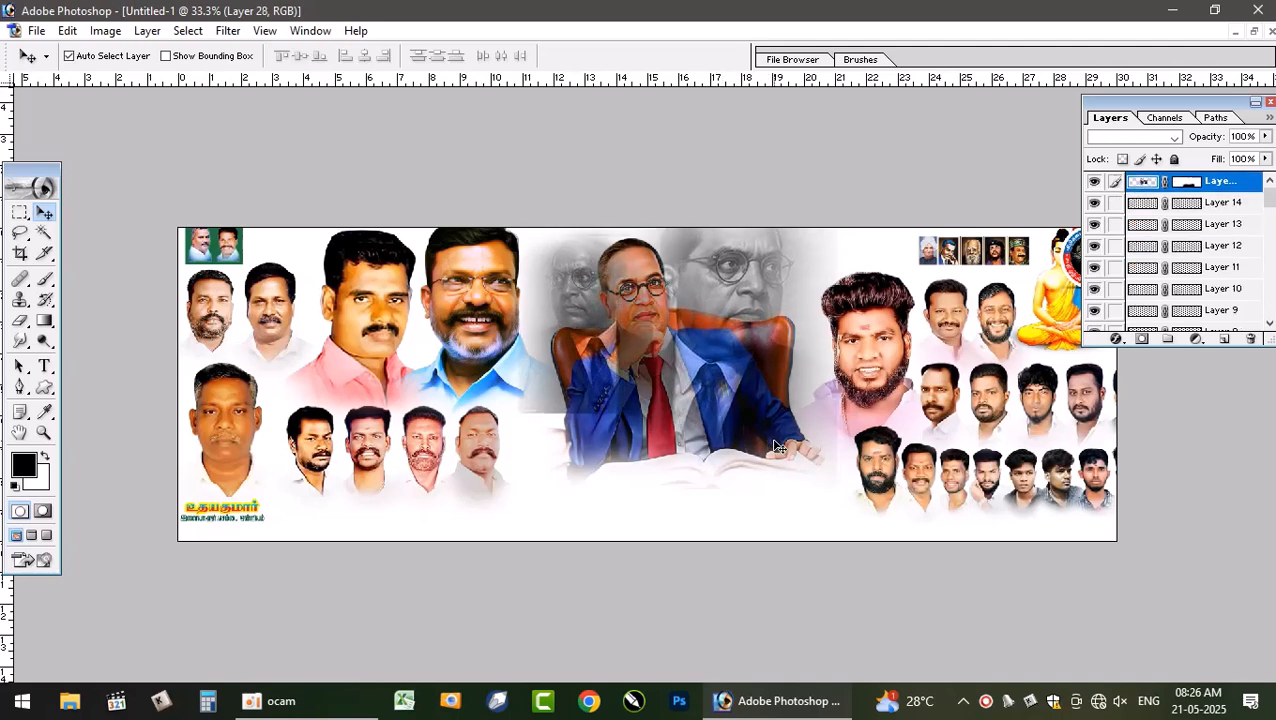
pyautogui.click(736, 272)
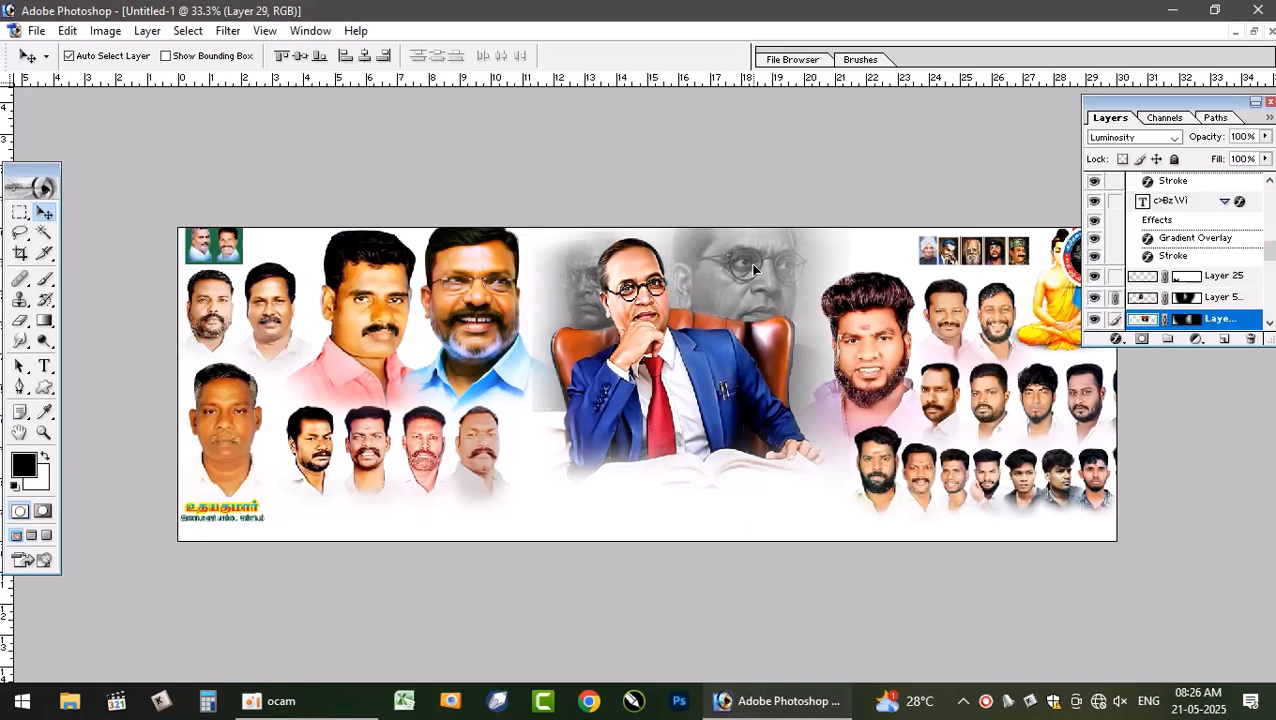
# - Shift the linked left-side portrait group and the two large portraits slightly down and to the right
pyautogui.click(478, 334)
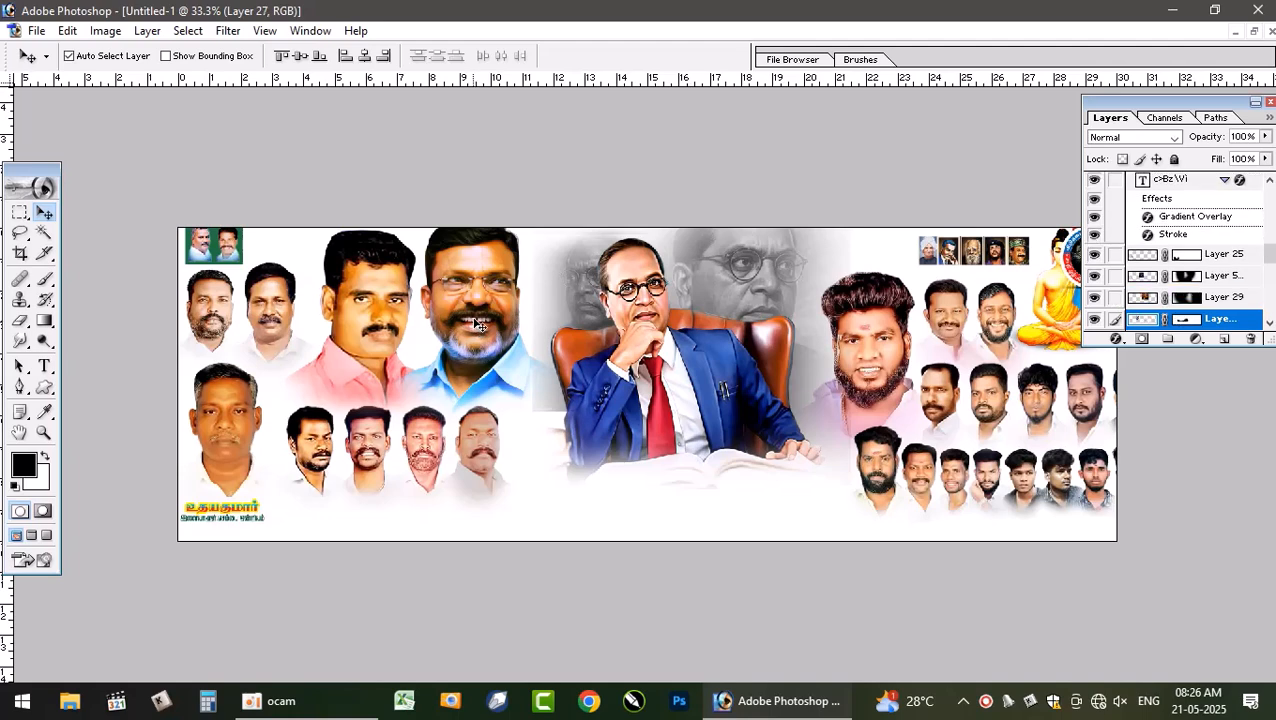
pyautogui.click(470, 473)
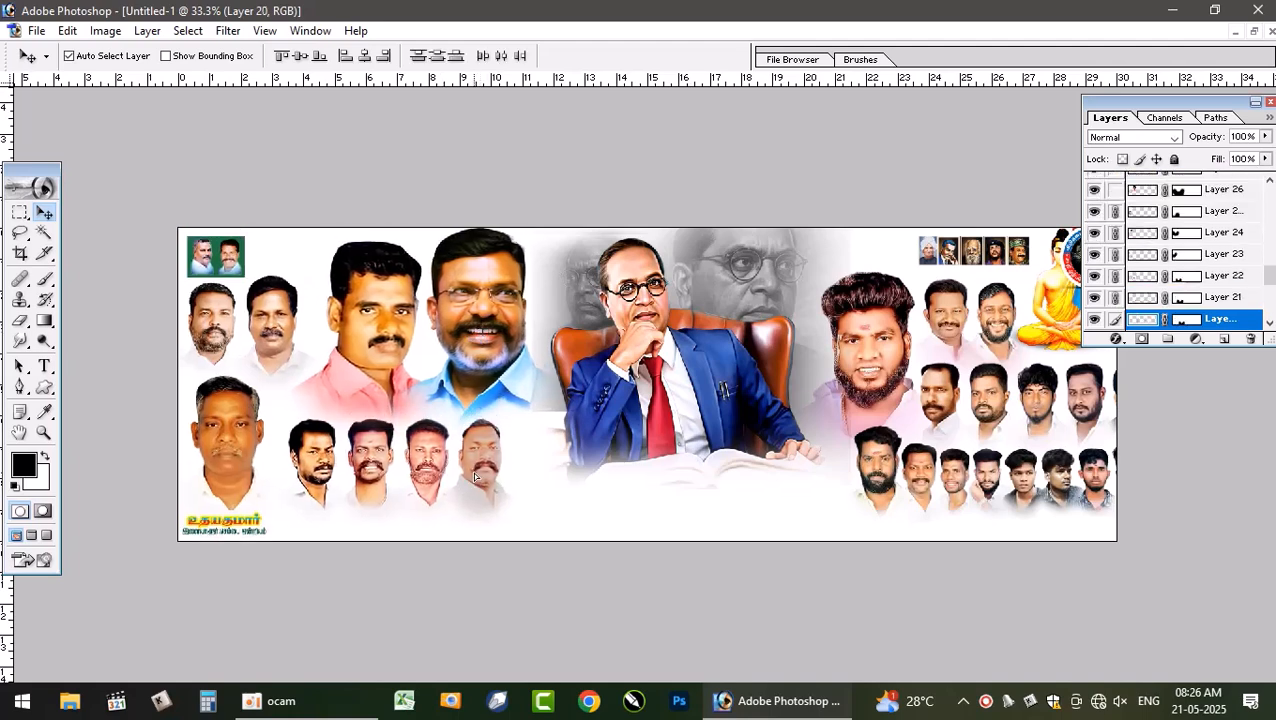
pyautogui.click(483, 318)
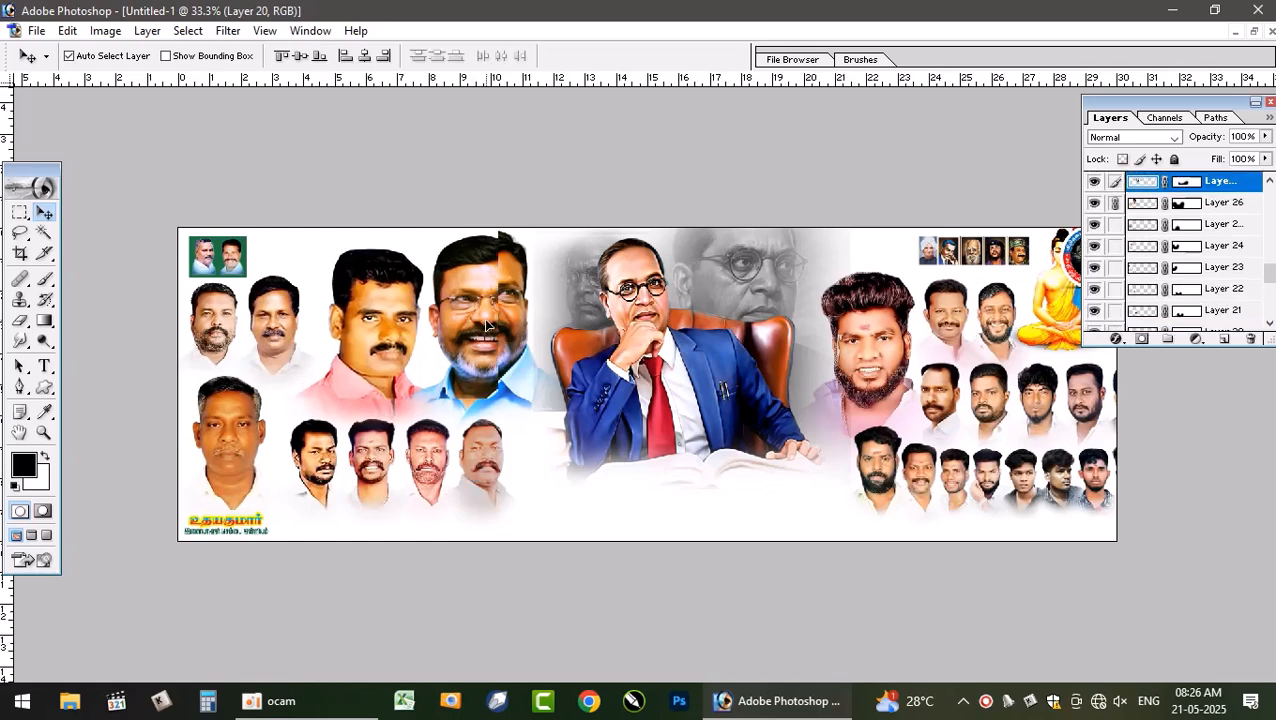
# - Bring the second portrait in the lower-left row, Layer 22, to the front and raise its neighbour, Layer 21, one level
pyautogui.click(379, 456)
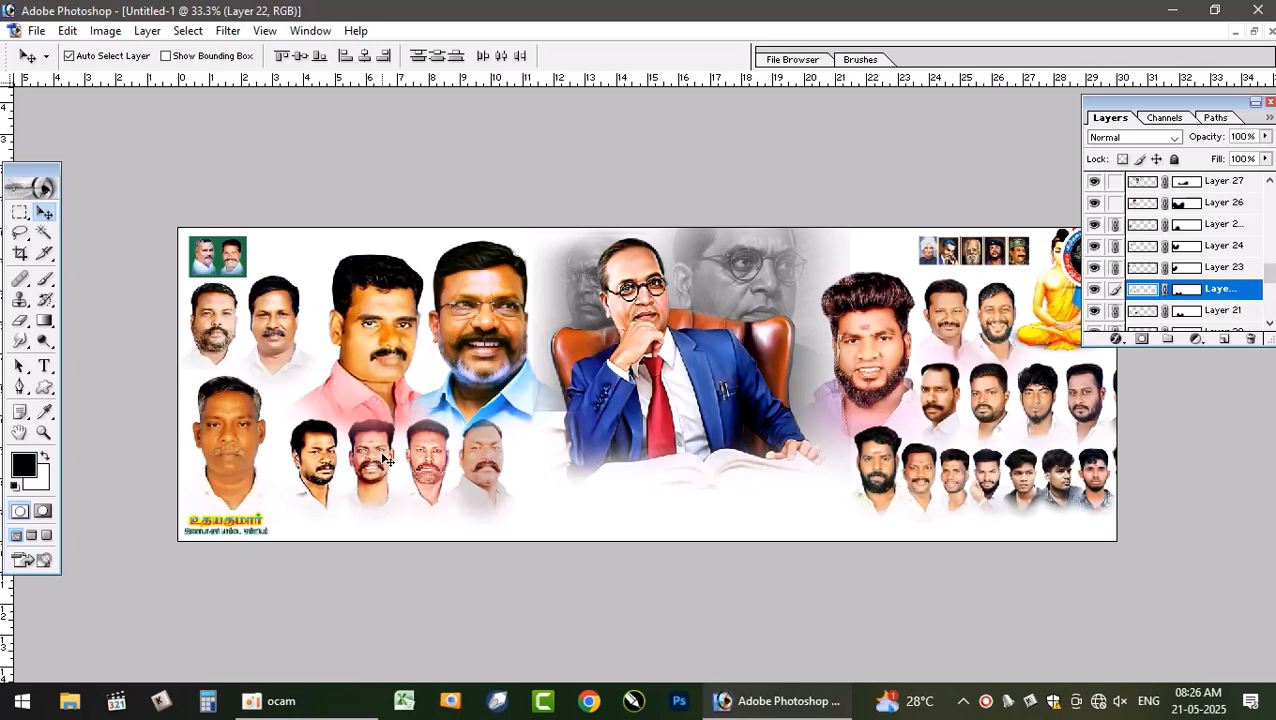
pyautogui.hotkey('ctrl', 'shift', ']')
pyautogui.rightClick(426, 475)
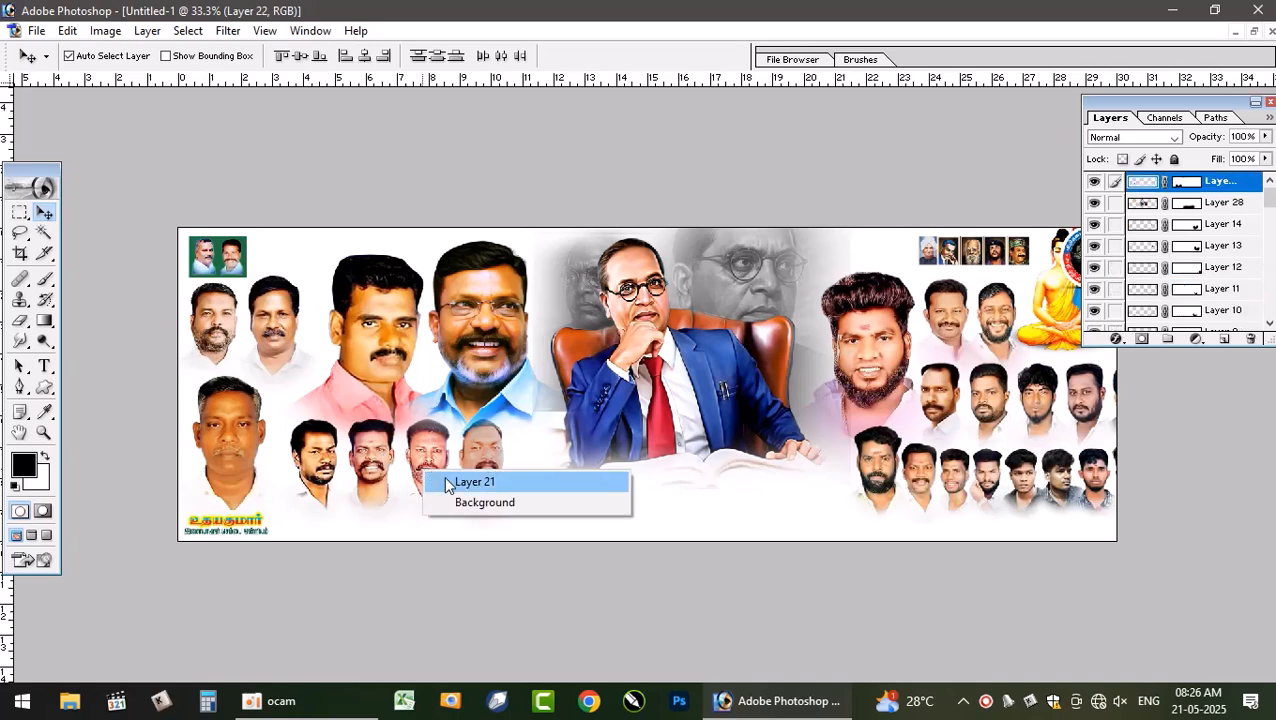
pyautogui.click(447, 481)
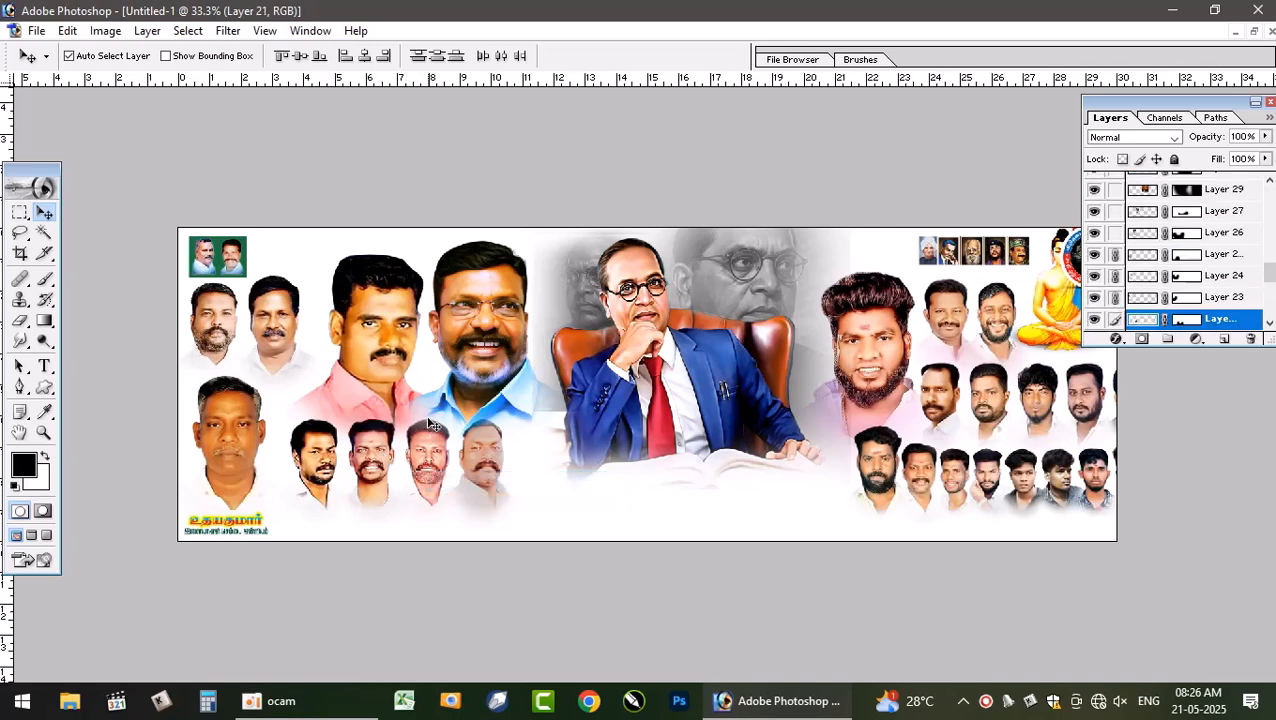
pyautogui.hotkey('ctrl', ']')
# - Bring the third portrait in the lower-left row, Layer 21, in front of all other layers
pyautogui.rightClick(432, 447)
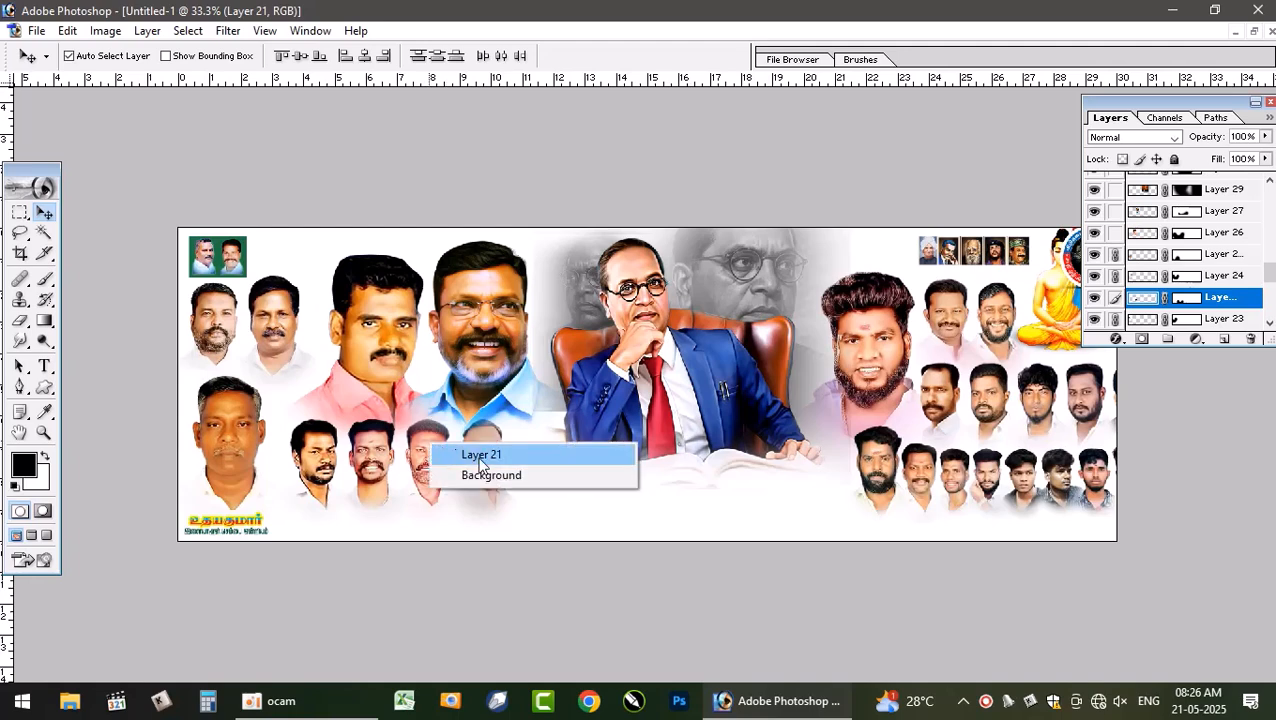
pyautogui.click(450, 452)
pyautogui.rightClick(416, 474)
pyautogui.click(464, 488)
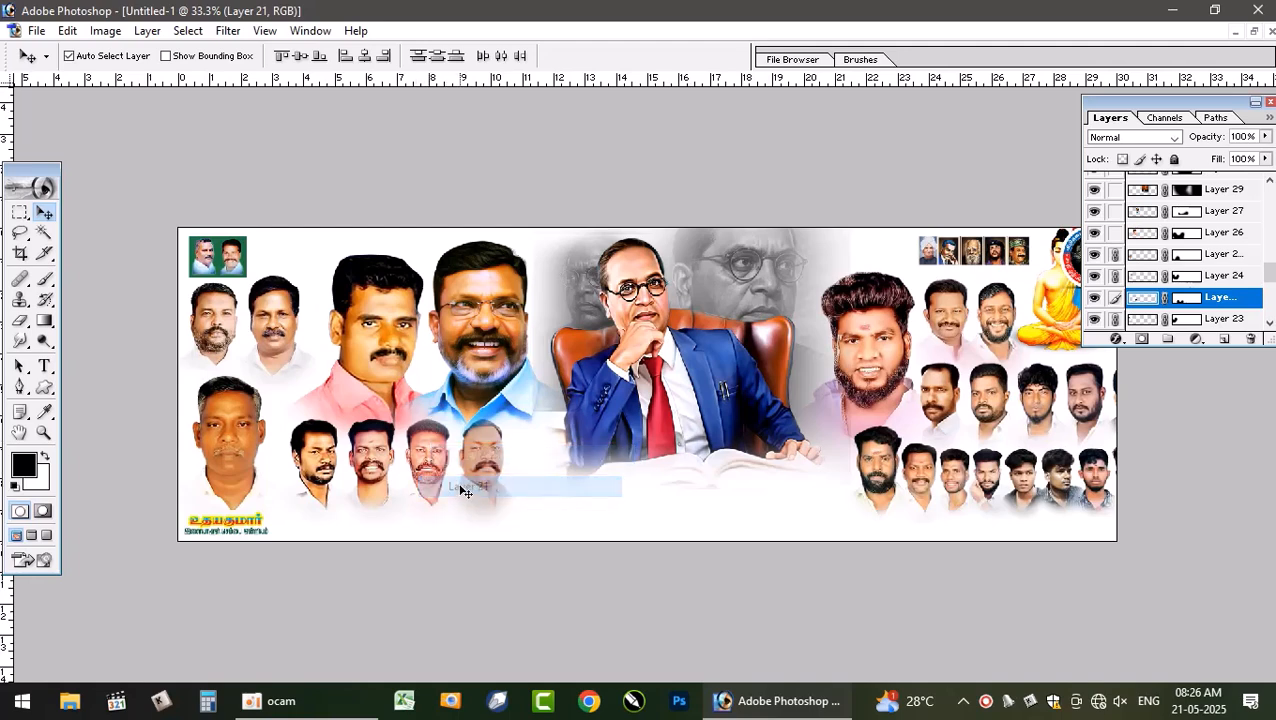
pyautogui.rightClick(417, 468)
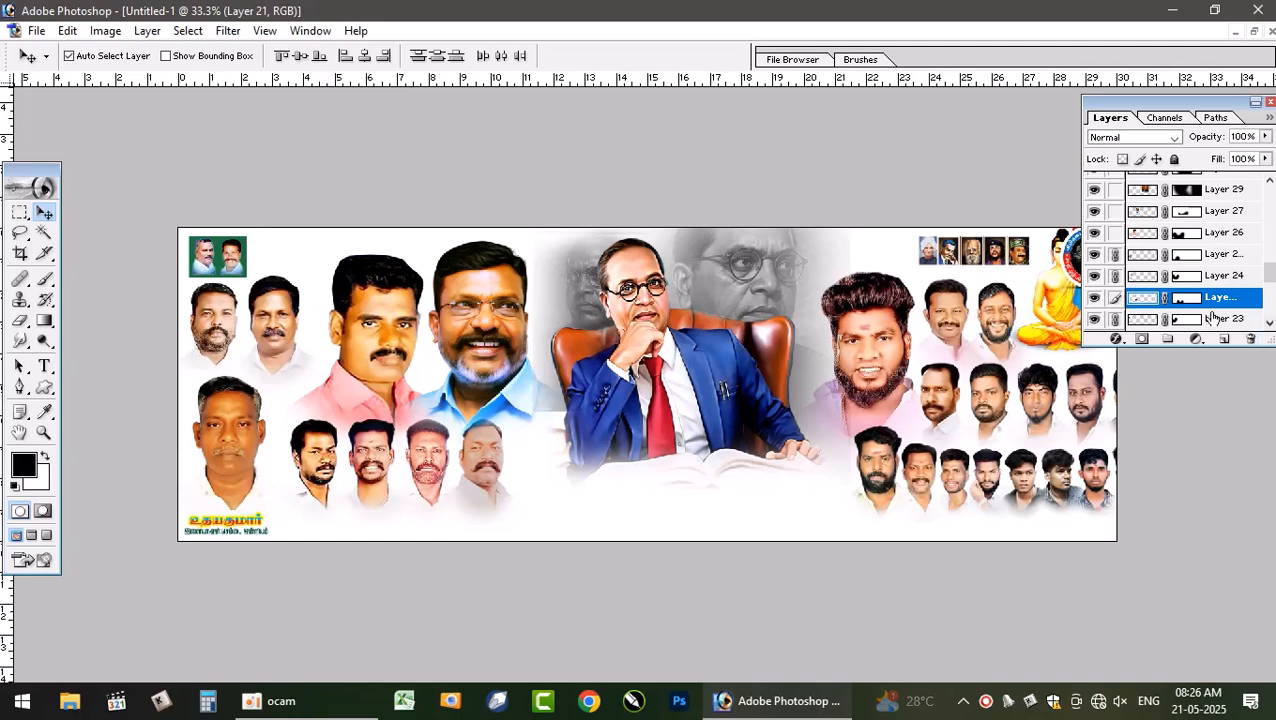
pyautogui.click(1094, 298)
pyautogui.click(1094, 298)
pyautogui.hotkey('ctrl', '[')
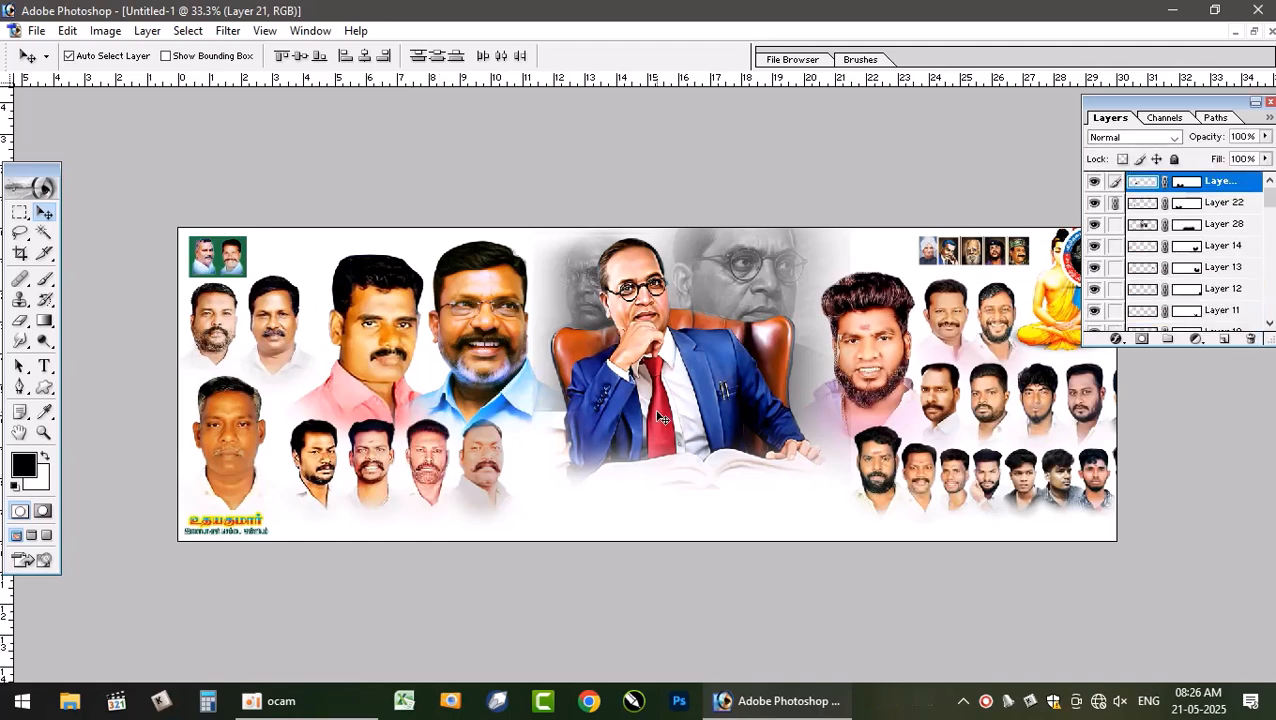
# - Bring the last portrait in the lower-left row, Layer 20, to the front, keeping its position
pyautogui.rightClick(479, 467)
pyautogui.click(525, 478)
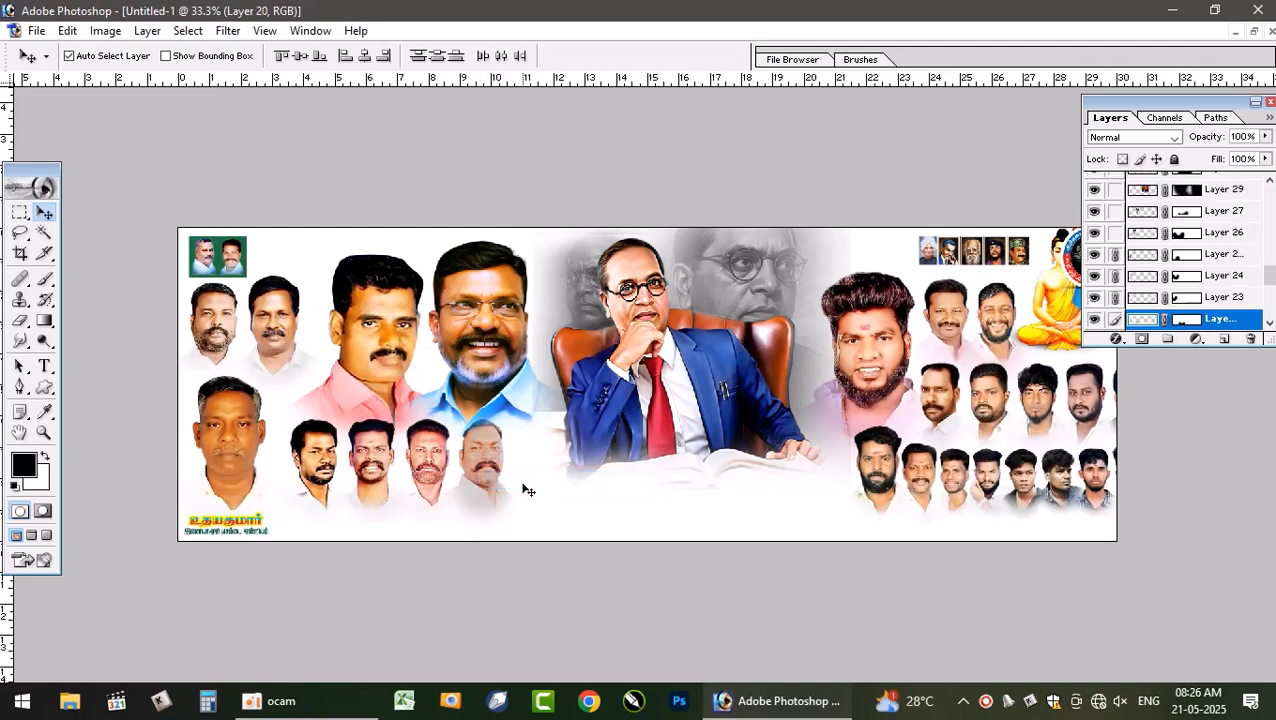
pyautogui.hotkey('ctrl', '[')
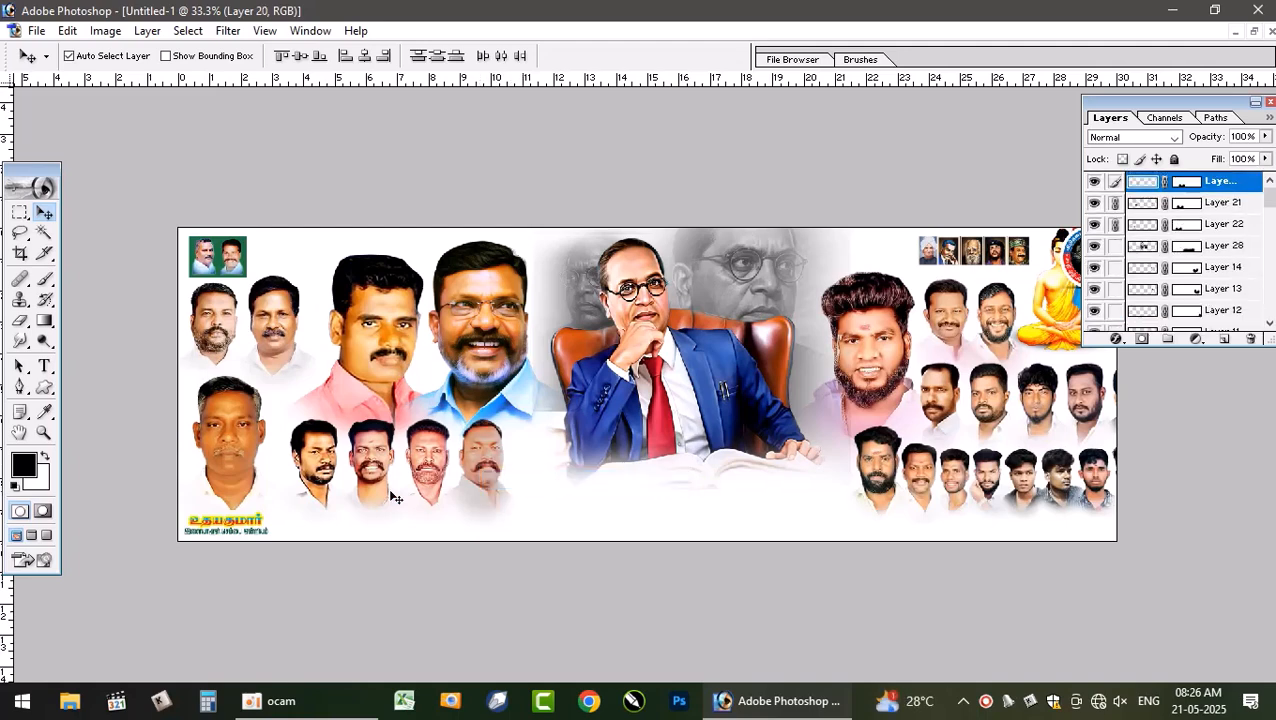
pyautogui.moveTo(481, 467); pyautogui.dragTo(484, 479)
pyautogui.hotkey('ctrl', 'z')
# - Return to the banner and copy the linked title text "சட்ட மாமேதை" with its surrounding lines into Untitled-1 below the seated man
pyautogui.click(773, 293)
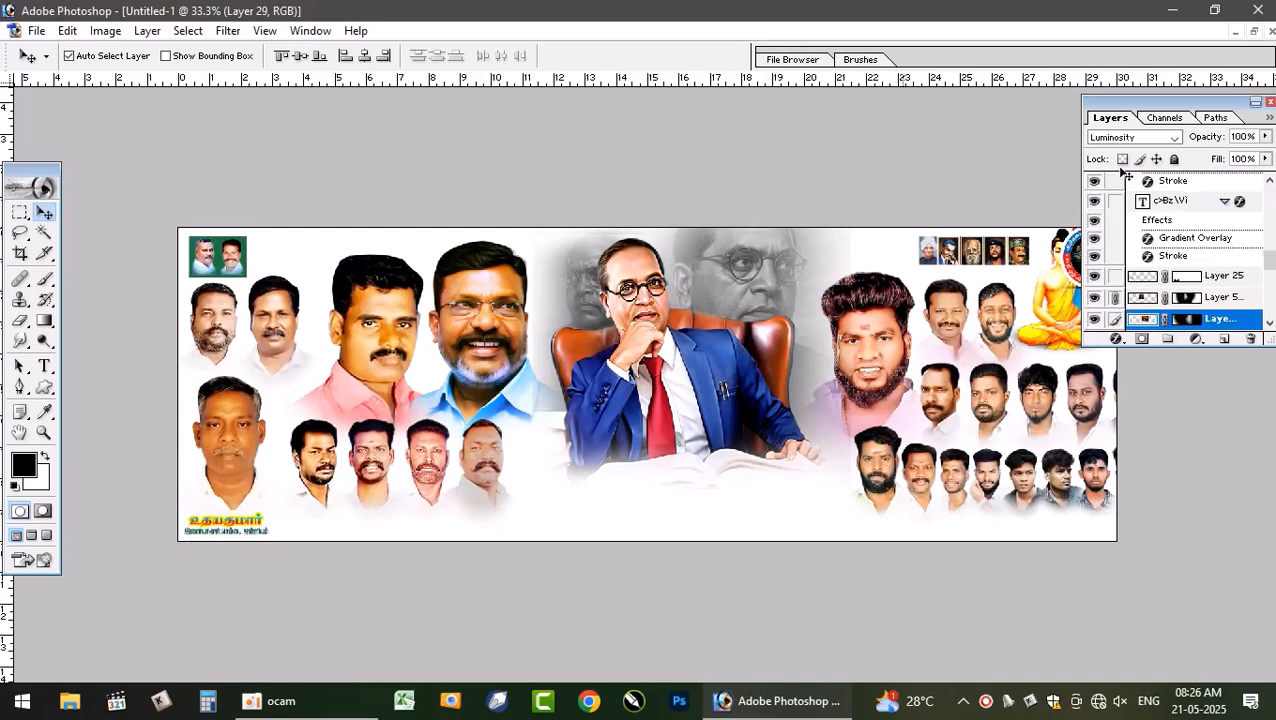
pyautogui.click(1254, 31)
pyautogui.hotkey('ctrl', 'Tab')
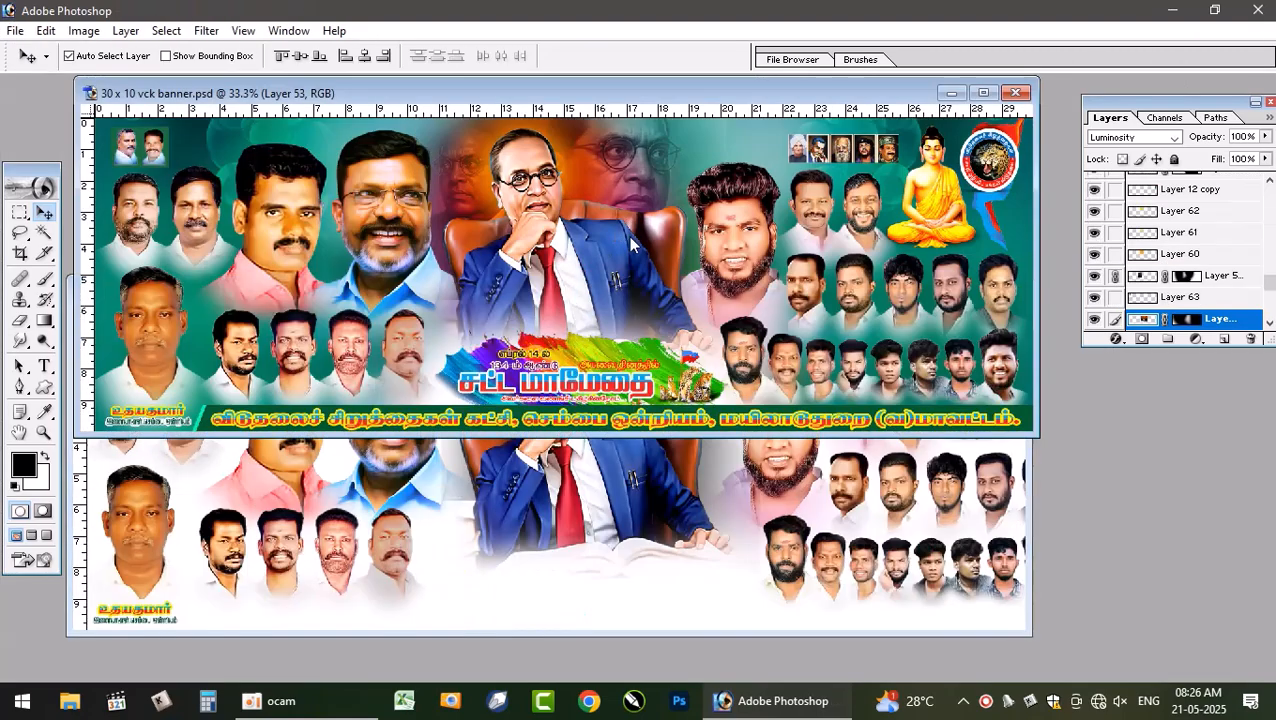
pyautogui.click(572, 383)
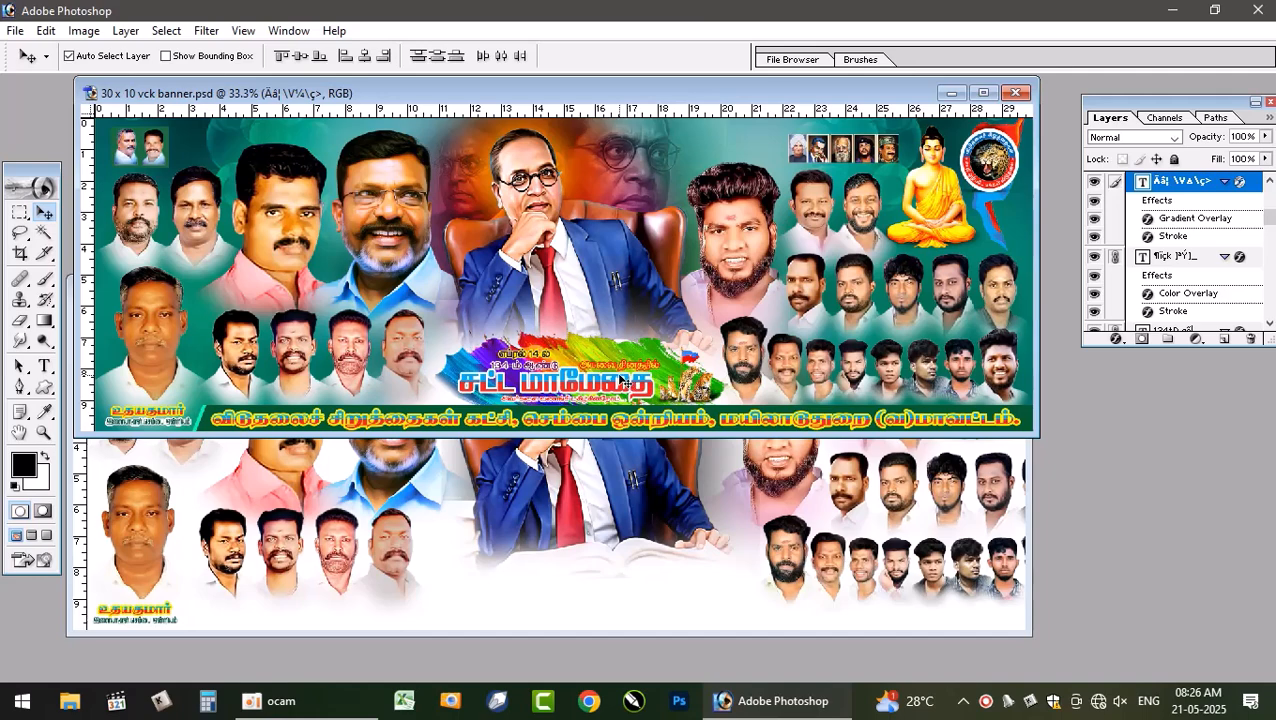
pyautogui.moveTo(620, 381); pyautogui.dragTo(622, 503)
pyautogui.moveTo(622, 568); pyautogui.dragTo(598, 602)
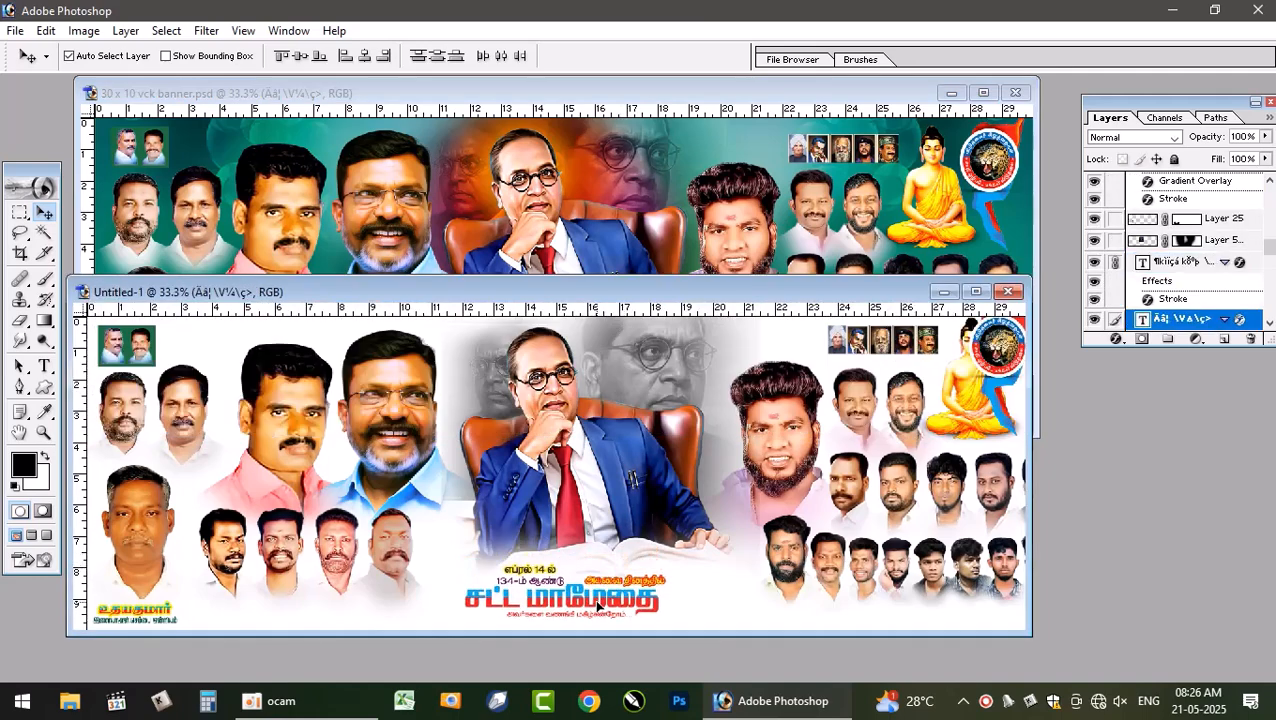
# - Copy the lion emblem with flag and the bottom line "விடுதலைச் சிறுத்தைகள் கட்சி, செம்பை ஒன்றியம், மயிலாடுதுறை (வ)மாவட்டம்." from the banner into Untitled-1
pyautogui.click(697, 268)
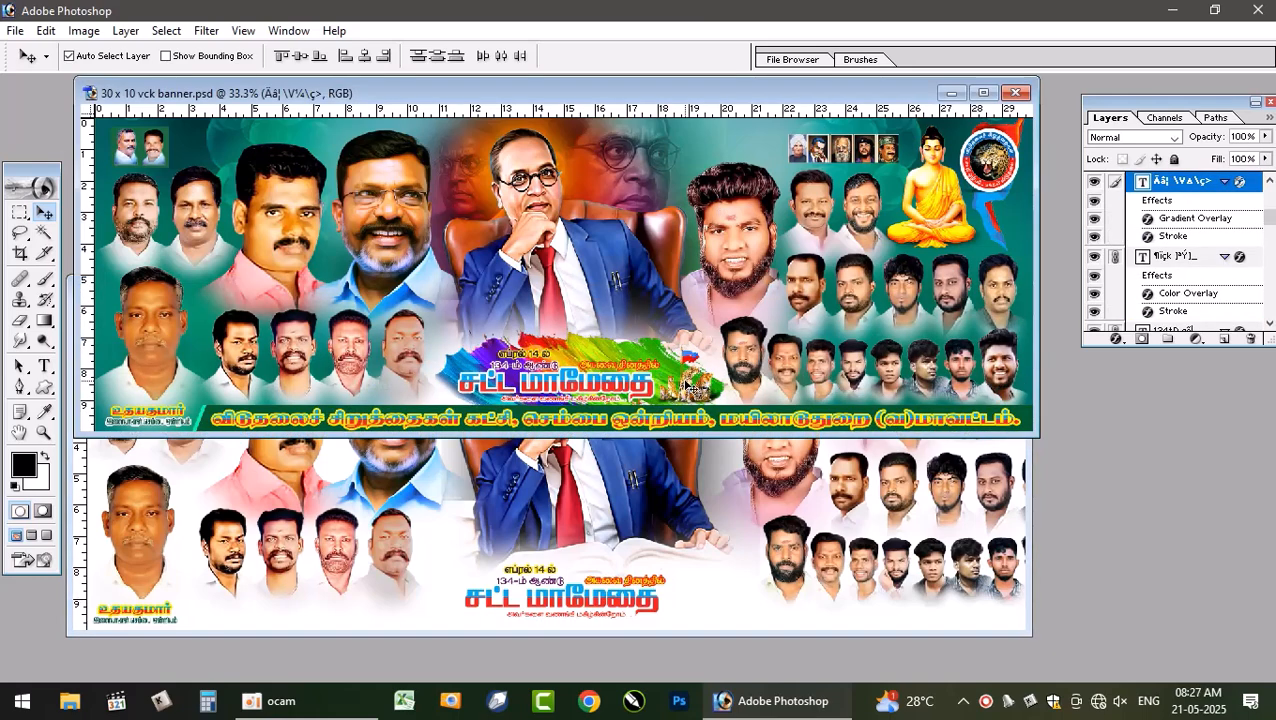
pyautogui.click(691, 385)
pyautogui.moveTo(697, 373); pyautogui.dragTo(710, 578)
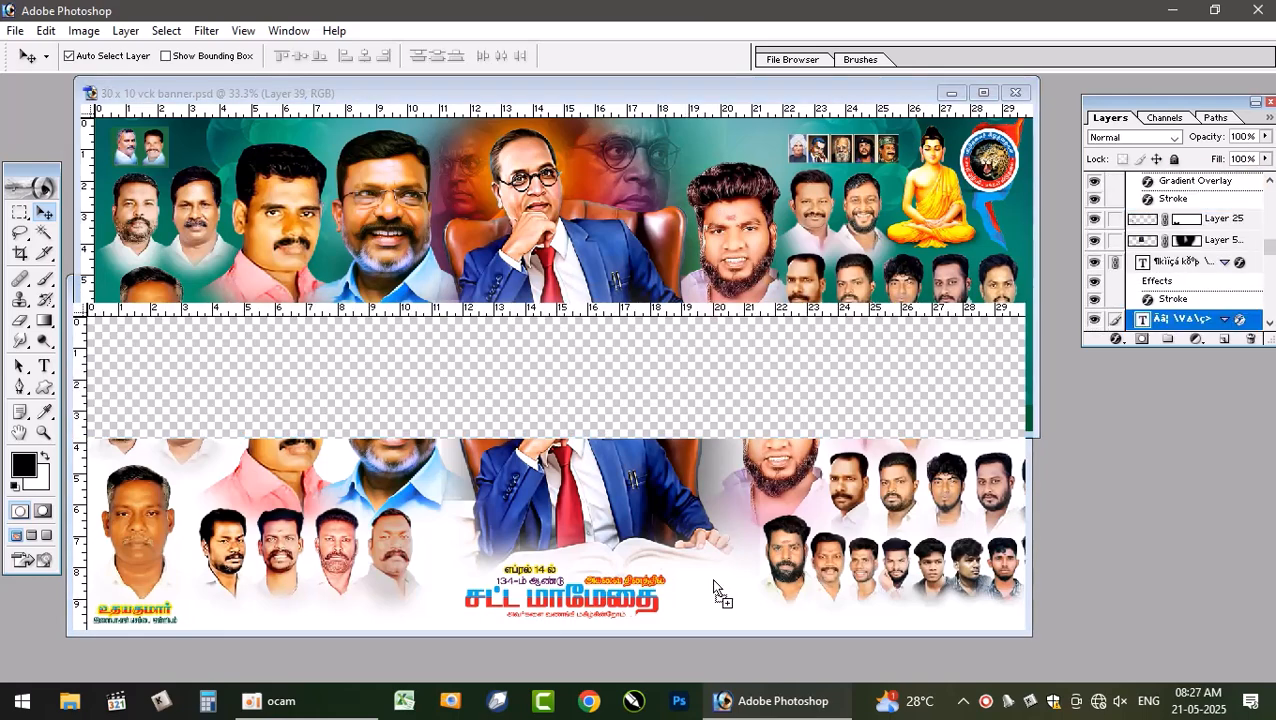
pyautogui.click(655, 260)
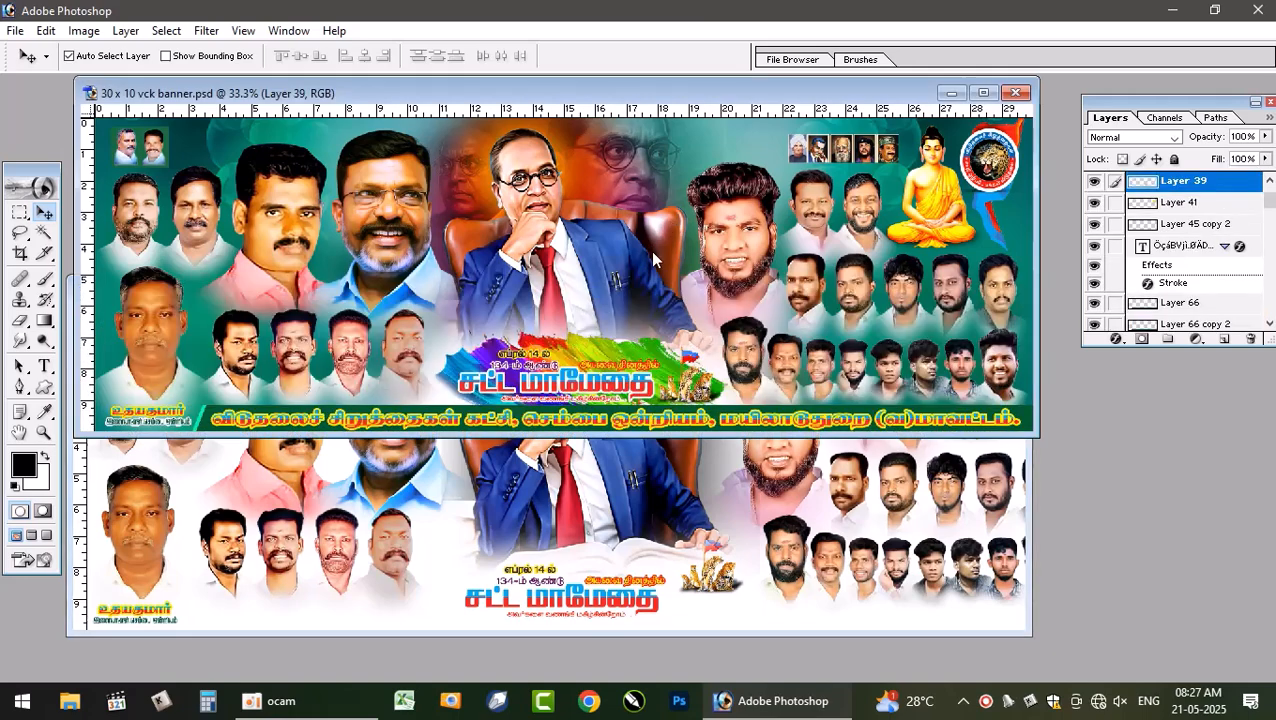
pyautogui.moveTo(679, 425); pyautogui.dragTo(642, 600)
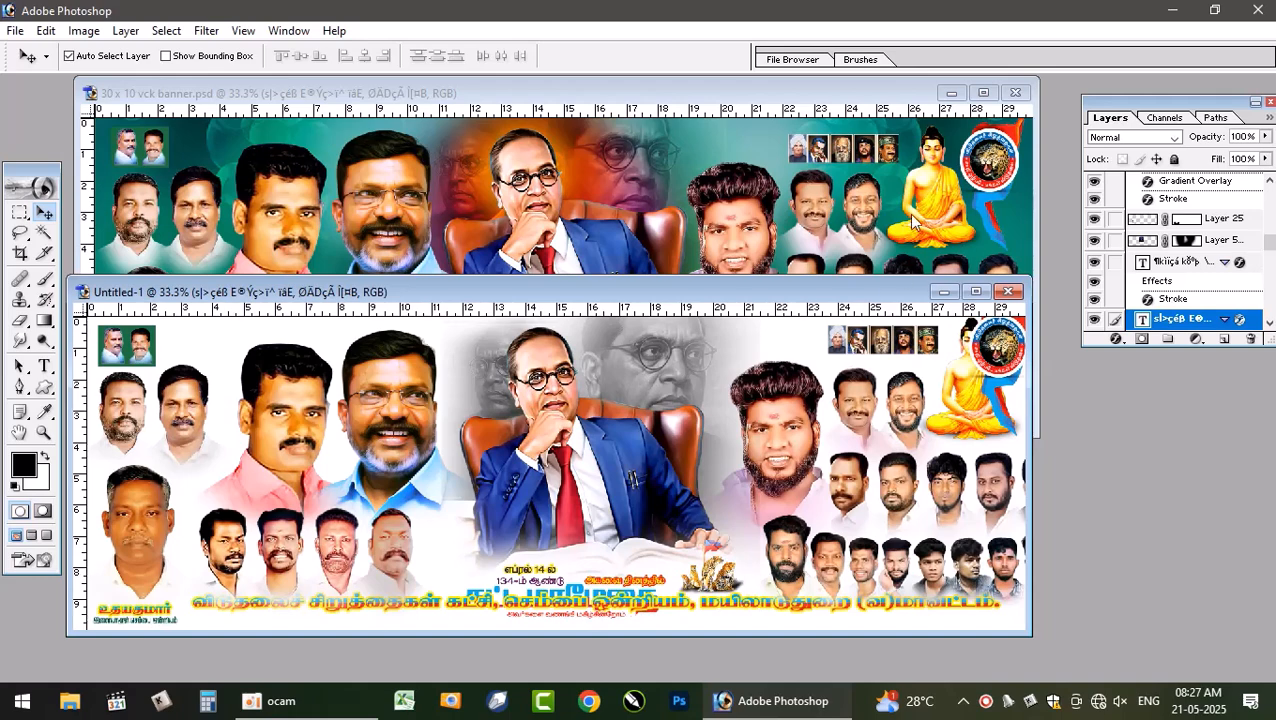
# - Using the source banner's layout as reference, lower the party-name line in Untitled-1 and raise the title block "சட்ட மாமேதை" clear of it
pyautogui.click(870, 225)
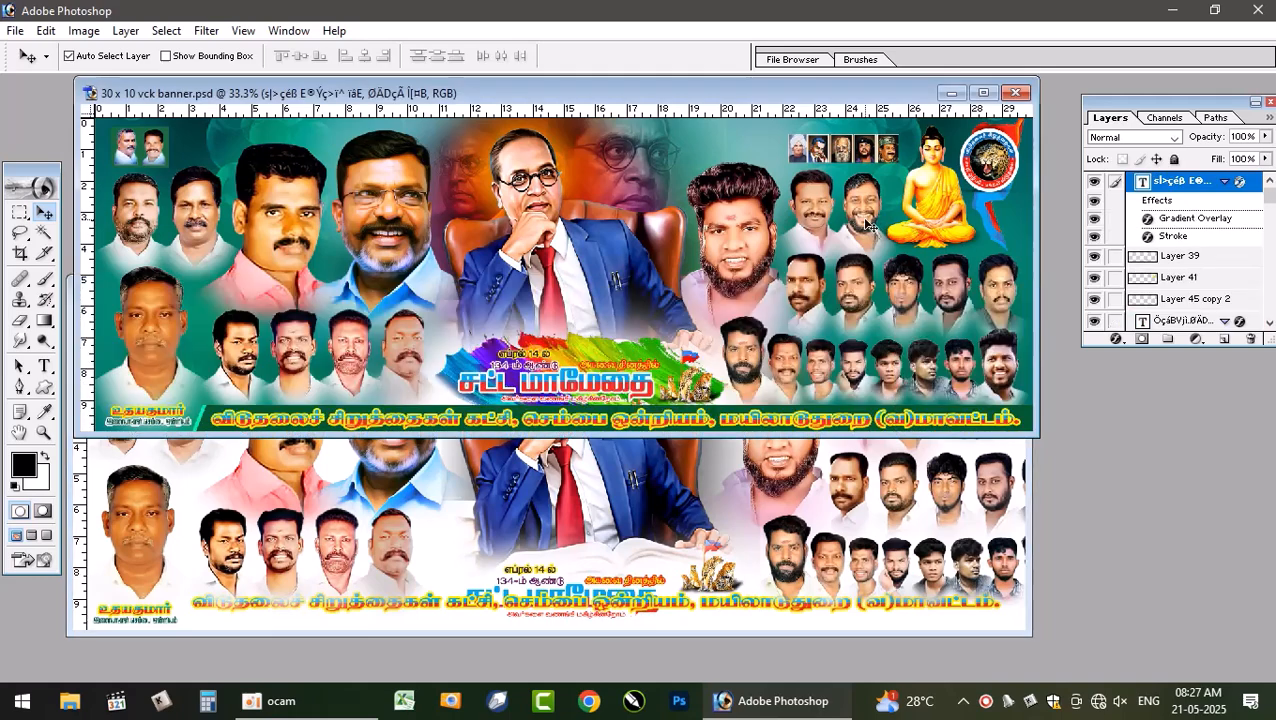
pyautogui.click(984, 93)
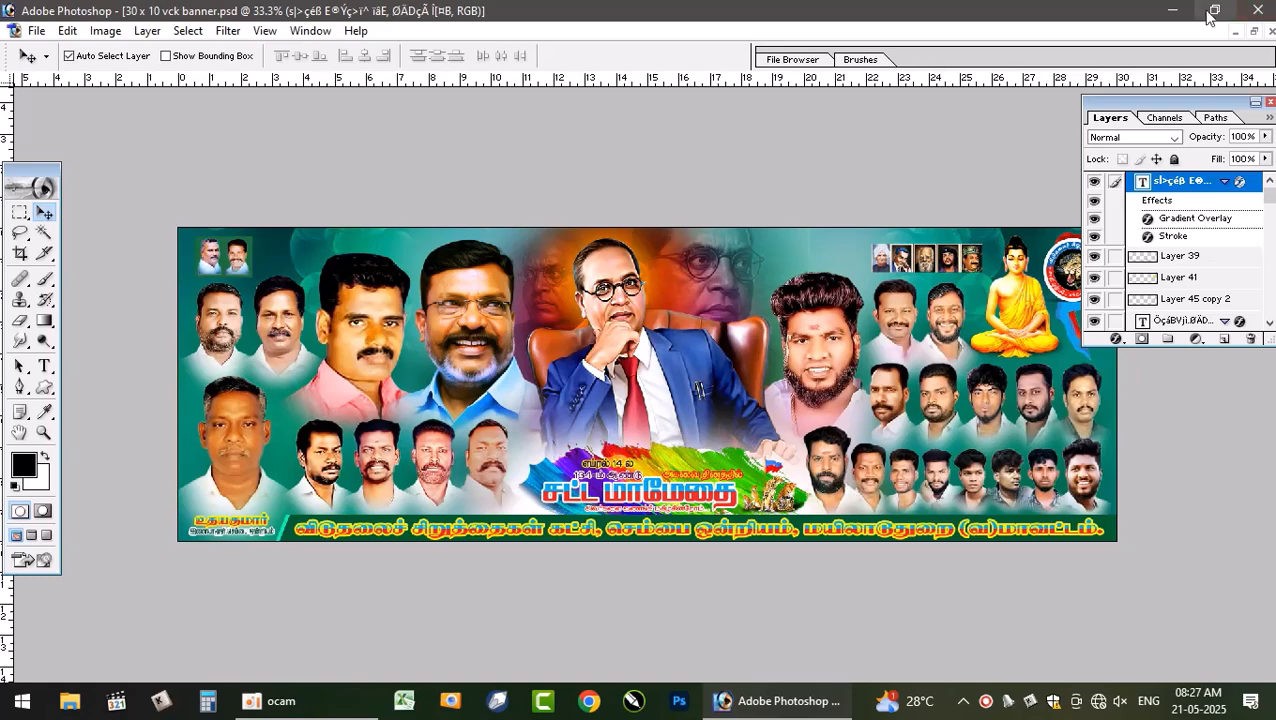
pyautogui.click(1254, 32)
pyautogui.click(677, 521)
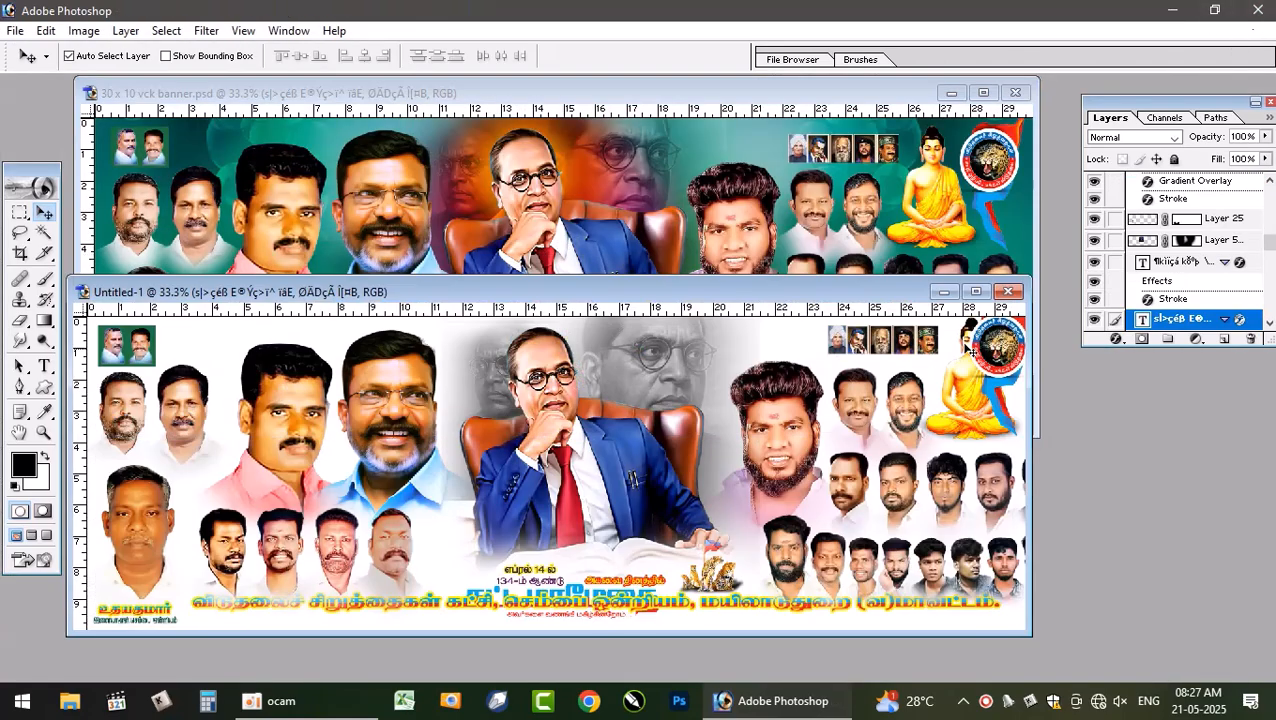
pyautogui.click(976, 288)
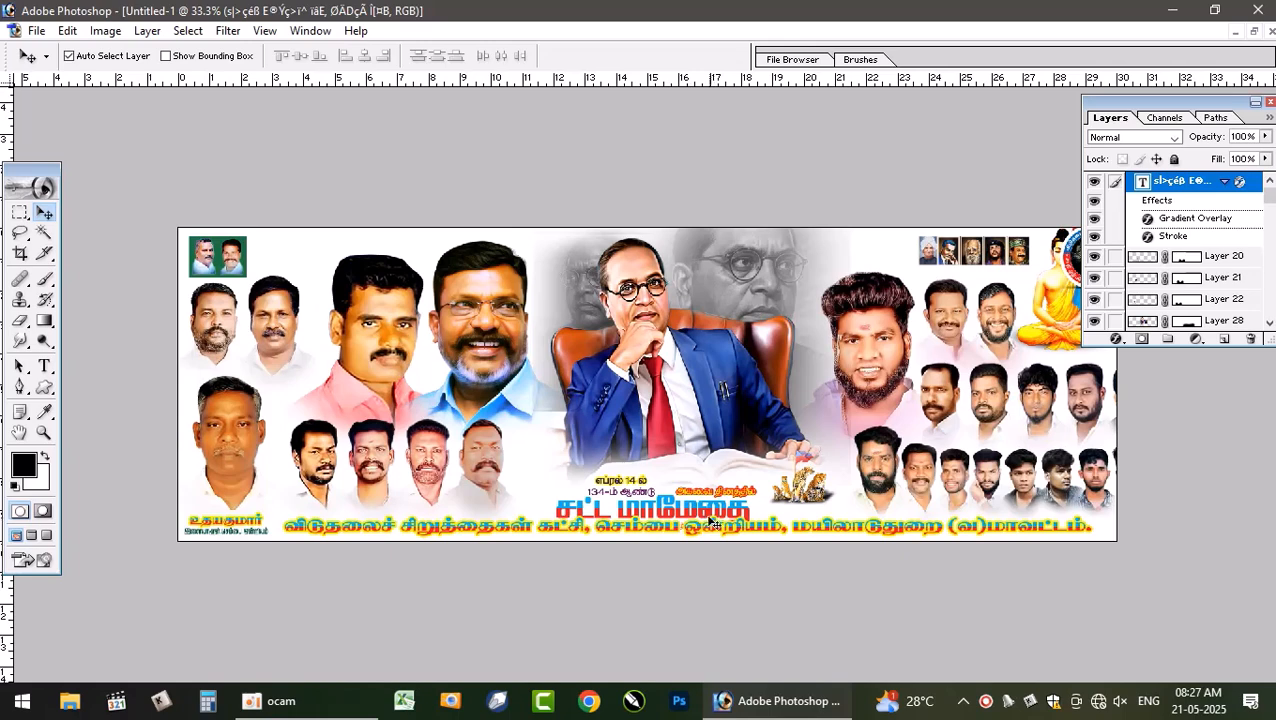
pyautogui.moveTo(692, 504); pyautogui.dragTo(688, 484)
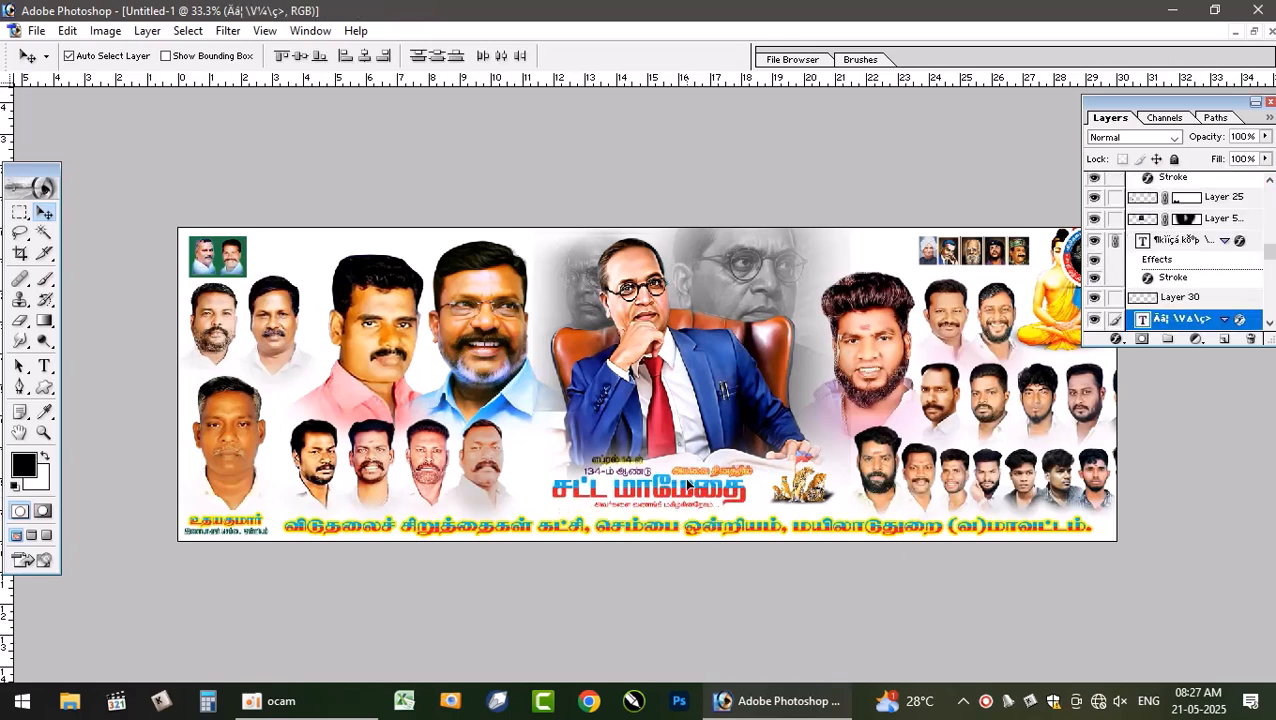
# - Copy the rainbow paint splash, Layer 66 copy, from the banner into Untitled-1 and position it over the title below the seated man
pyautogui.click(1257, 33)
pyautogui.click(430, 225)
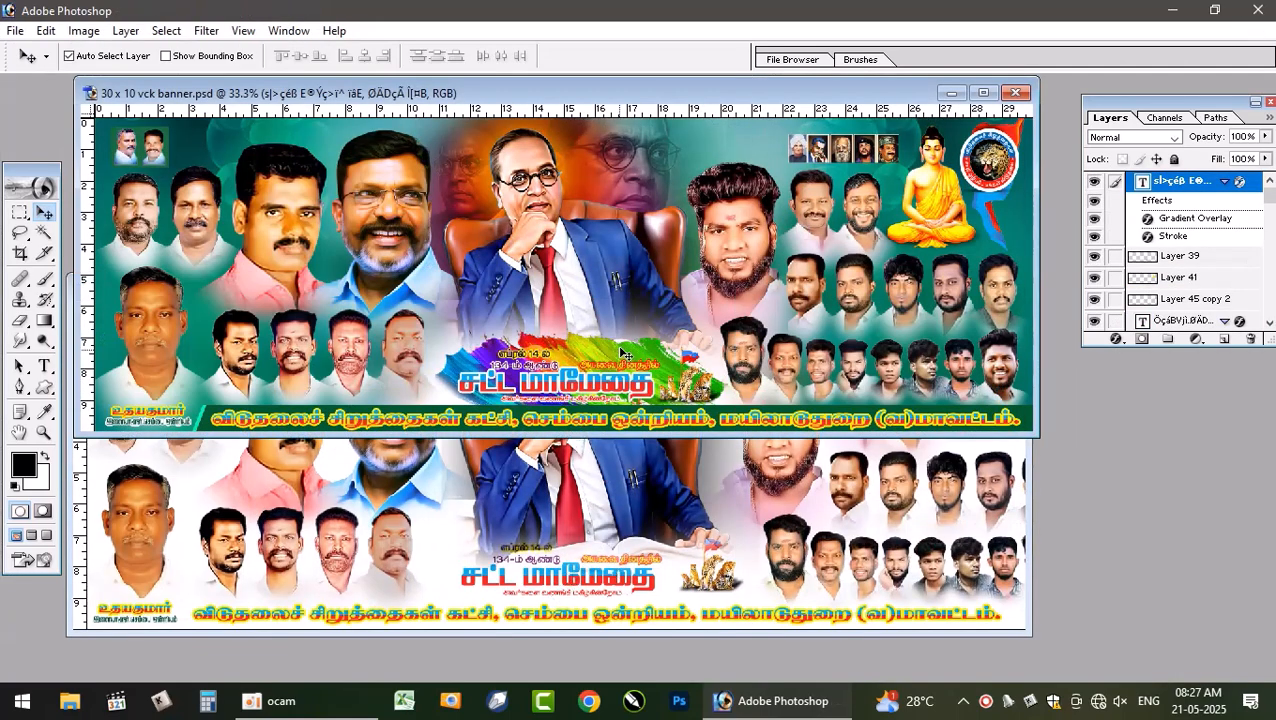
pyautogui.moveTo(622, 352)
pyautogui.mouseDown()
pyautogui.moveTo(608, 352)
pyautogui.moveTo(636, 344)
pyautogui.moveTo(567, 565)
pyautogui.mouseUp()
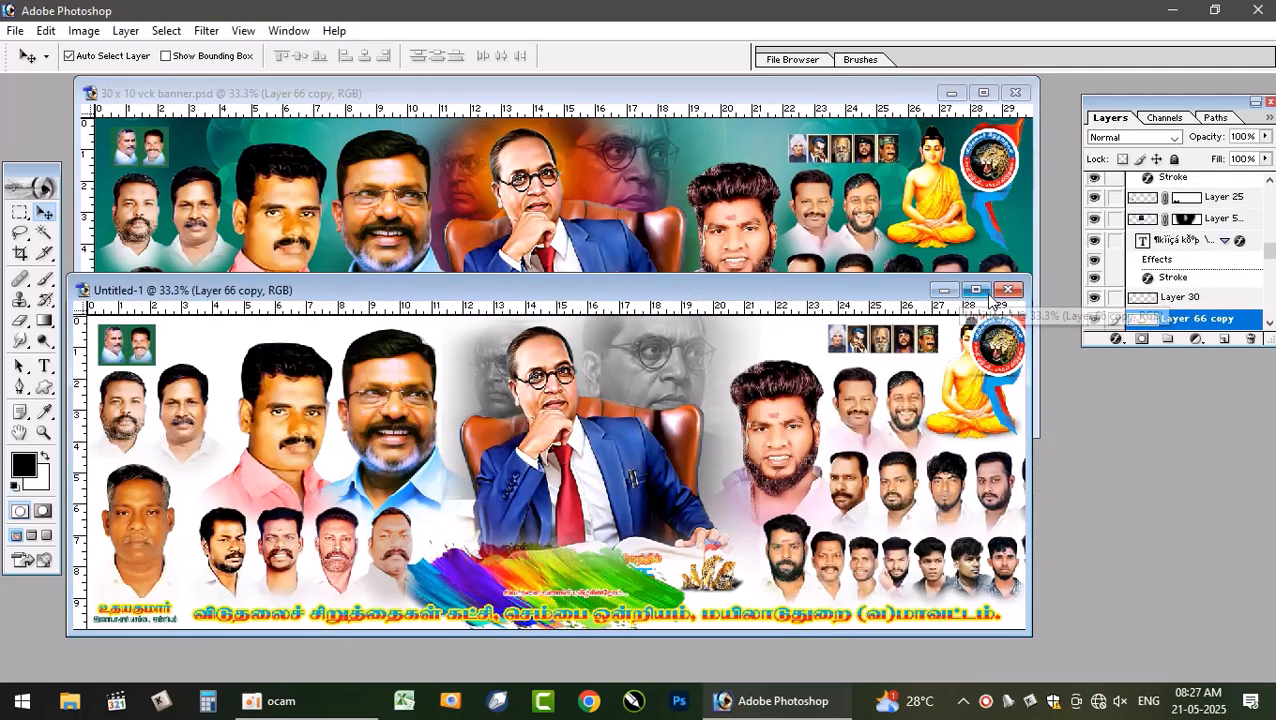
pyautogui.click(986, 293)
pyautogui.moveTo(690, 452); pyautogui.dragTo(651, 444)
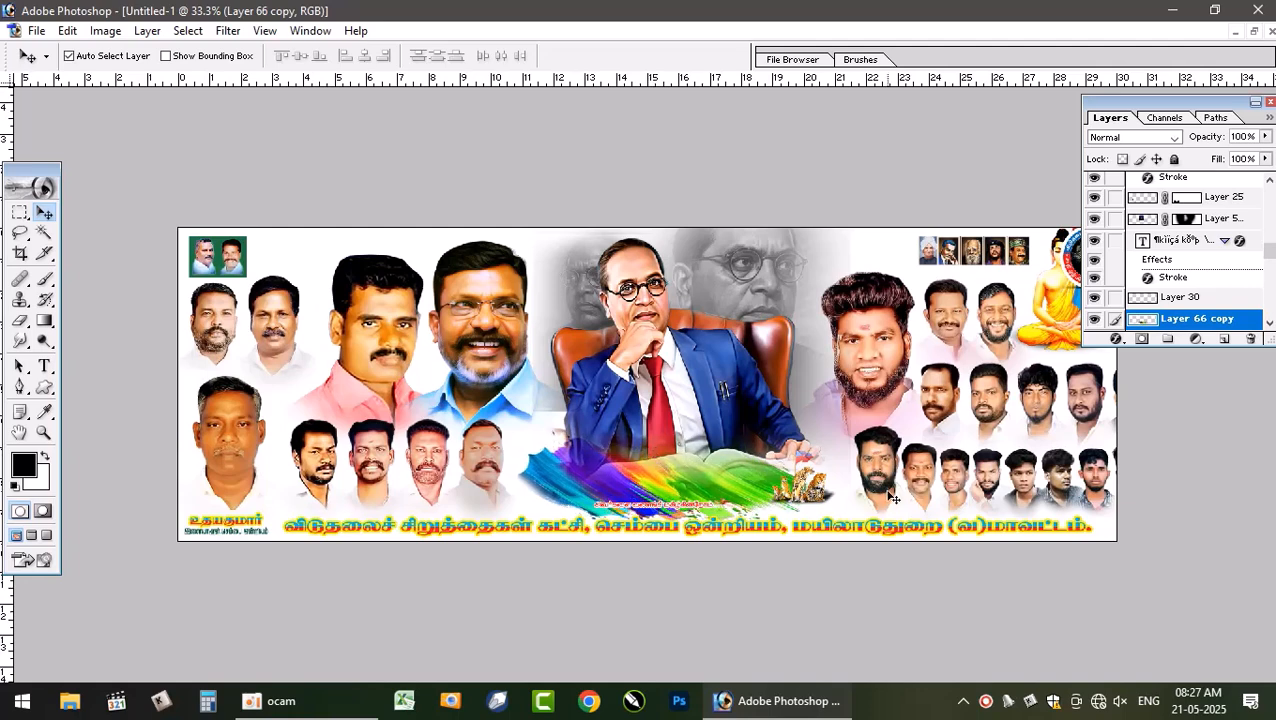
# - Send the paint splash, Layer 66 copy, to the back and raise it level by level until it lies above Layer 6
pyautogui.hotkey('ctrl', 'shift', '[')
pyautogui.hotkey('ctrl', ']')
pyautogui.hotkey('ctrl', ']')
pyautogui.hotkey('ctrl', ']')
pyautogui.hotkey('ctrl', ']')
pyautogui.hotkey('ctrl', ']')
pyautogui.hotkey('ctrl', ']')
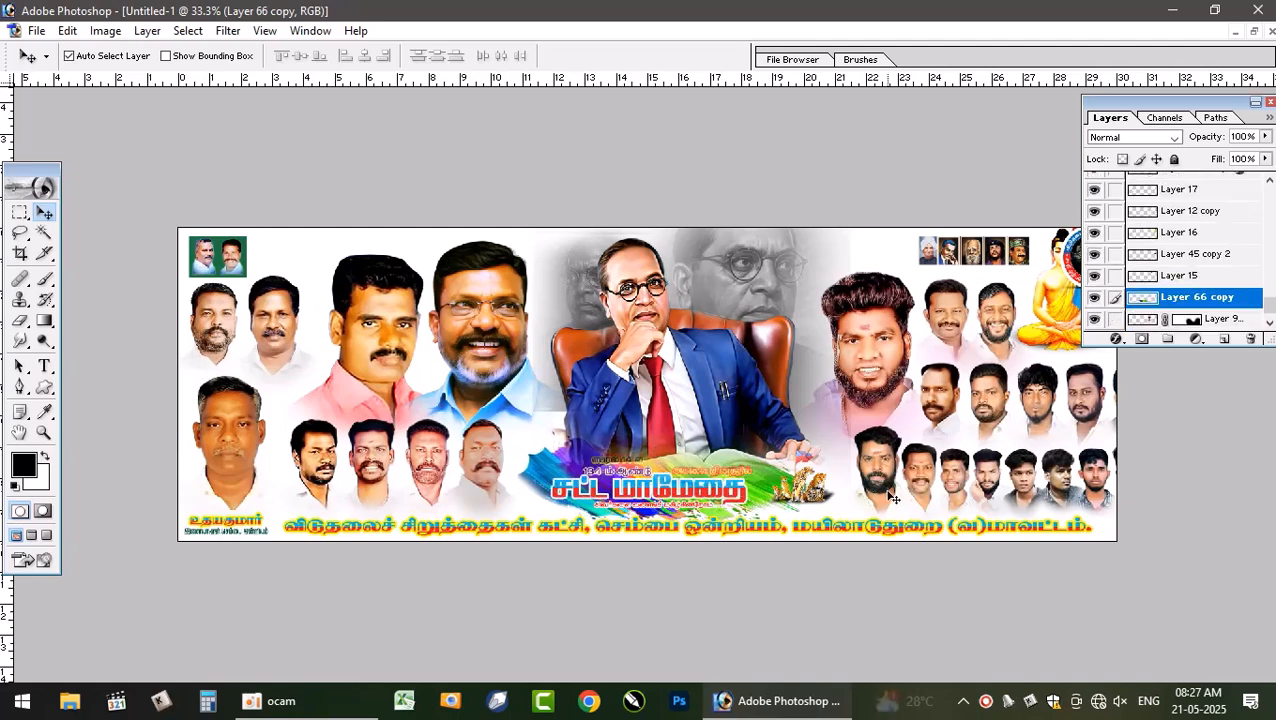
pyautogui.hotkey('ctrl', ']')
pyautogui.hotkey('ctrl', ']')
pyautogui.hotkey('ctrl', ']')
pyautogui.hotkey('ctrl', ']')
pyautogui.hotkey('ctrl', ']')
pyautogui.hotkey('ctrl', ']')
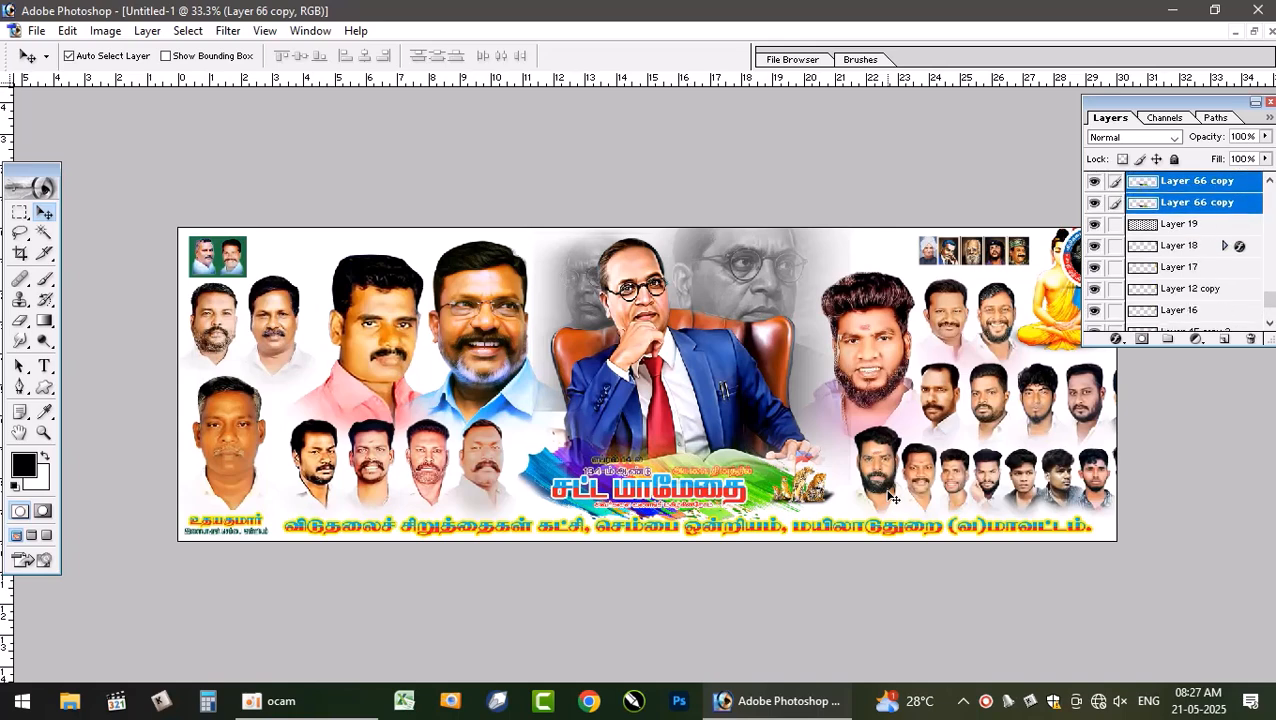
pyautogui.hotkey('ctrl', ']')
pyautogui.hotkey('ctrl', ']')
pyautogui.hotkey('ctrl', ']')
pyautogui.hotkey('ctrl', ']')
pyautogui.hotkey('ctrl', ']')
pyautogui.hotkey('ctrl', ']')
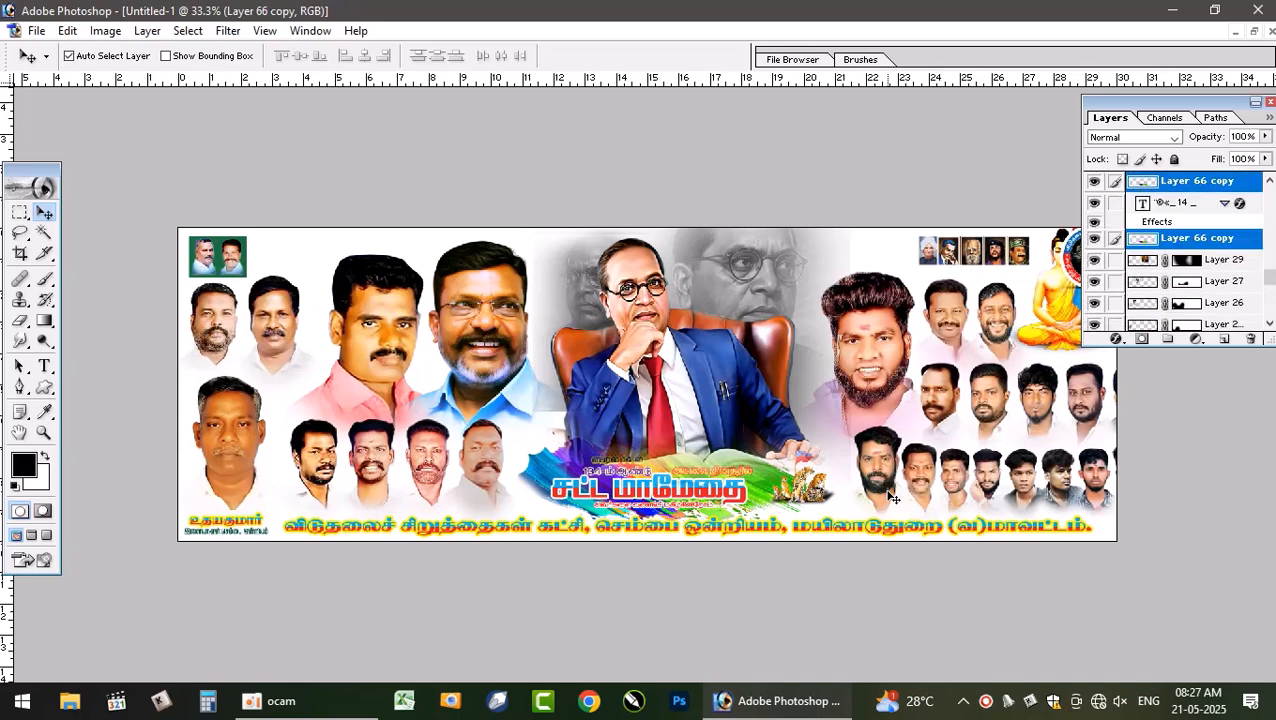
pyautogui.hotkey('ctrl', ']')
pyautogui.hotkey('ctrl', ']')
pyautogui.hotkey('ctrl', ']')
pyautogui.hotkey('ctrl', ']')
pyautogui.hotkey('ctrl', ']')
pyautogui.hotkey('ctrl', ']')
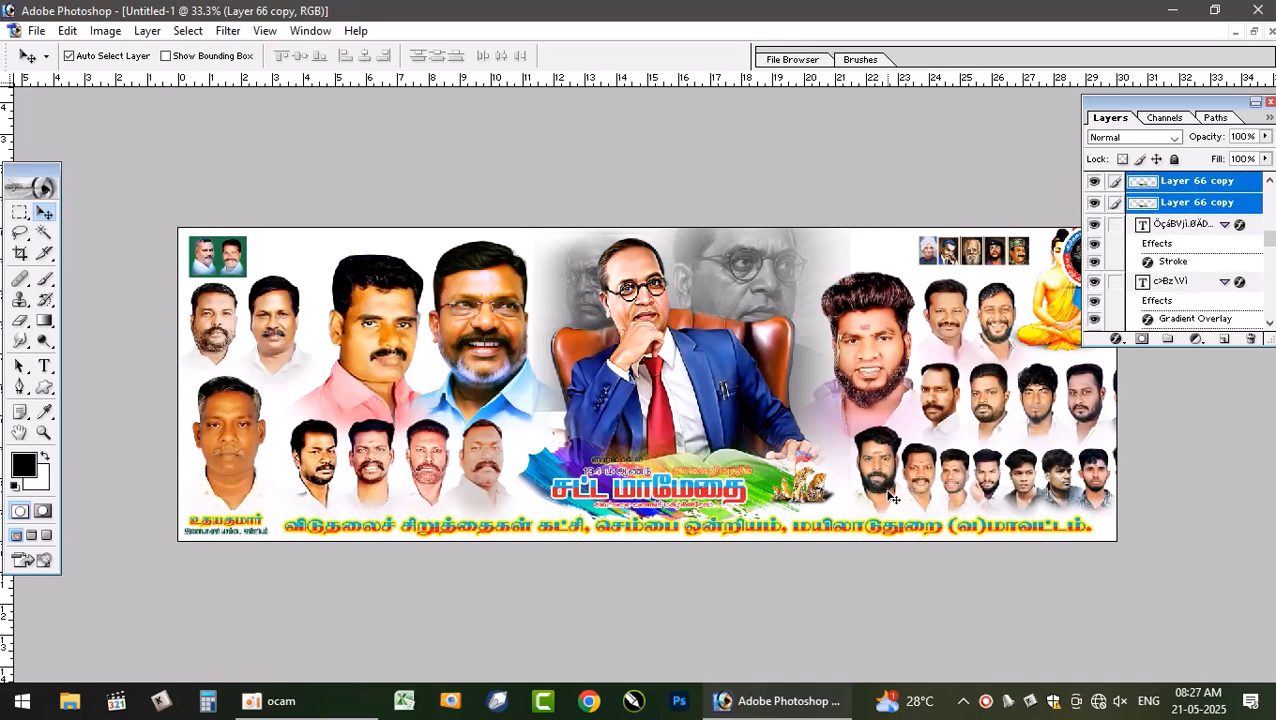
pyautogui.hotkey('ctrl', ']')
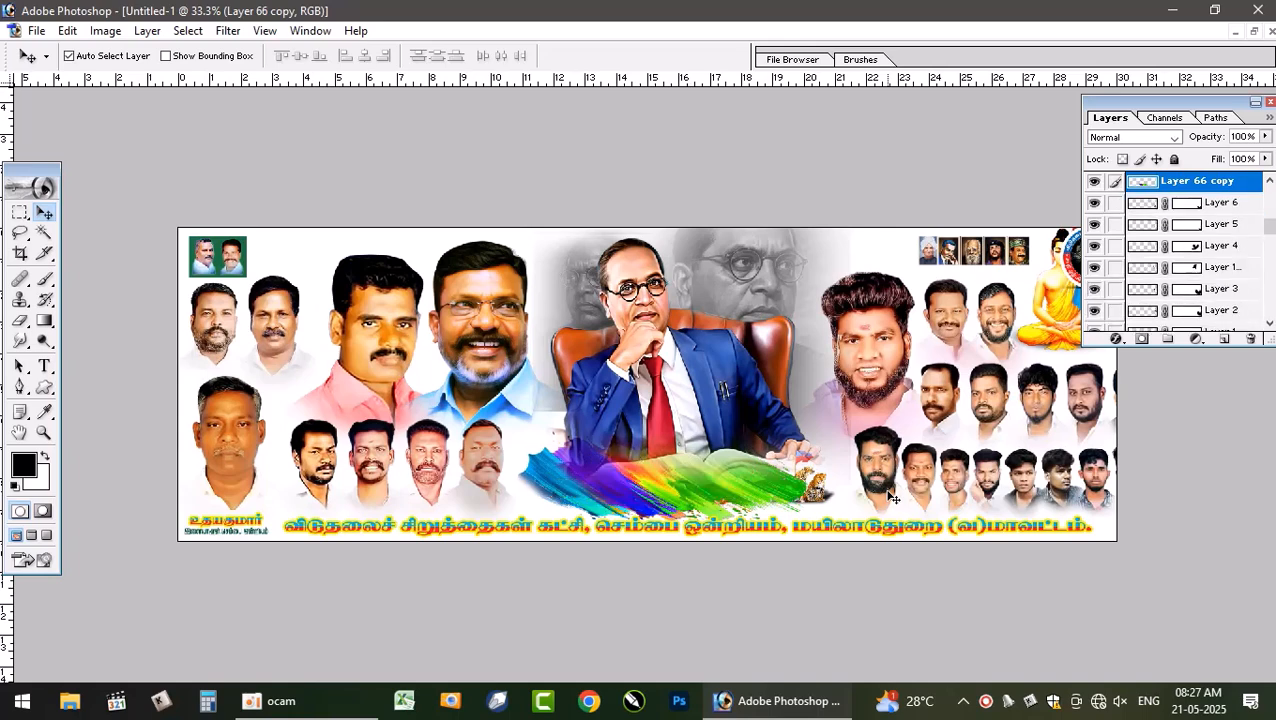
# - Lower the paint splash, Layer 66 copy, and send it to the back, behind the title text and portraits
pyautogui.hotkey('ctrl', '[')
pyautogui.hotkey('ctrl', '[')
pyautogui.hotkey('ctrl', '[')
pyautogui.hotkey('ctrl', '[')
pyautogui.hotkey('ctrl', '[')
pyautogui.hotkey('ctrl', '[')
pyautogui.hotkey('ctrl', '[')
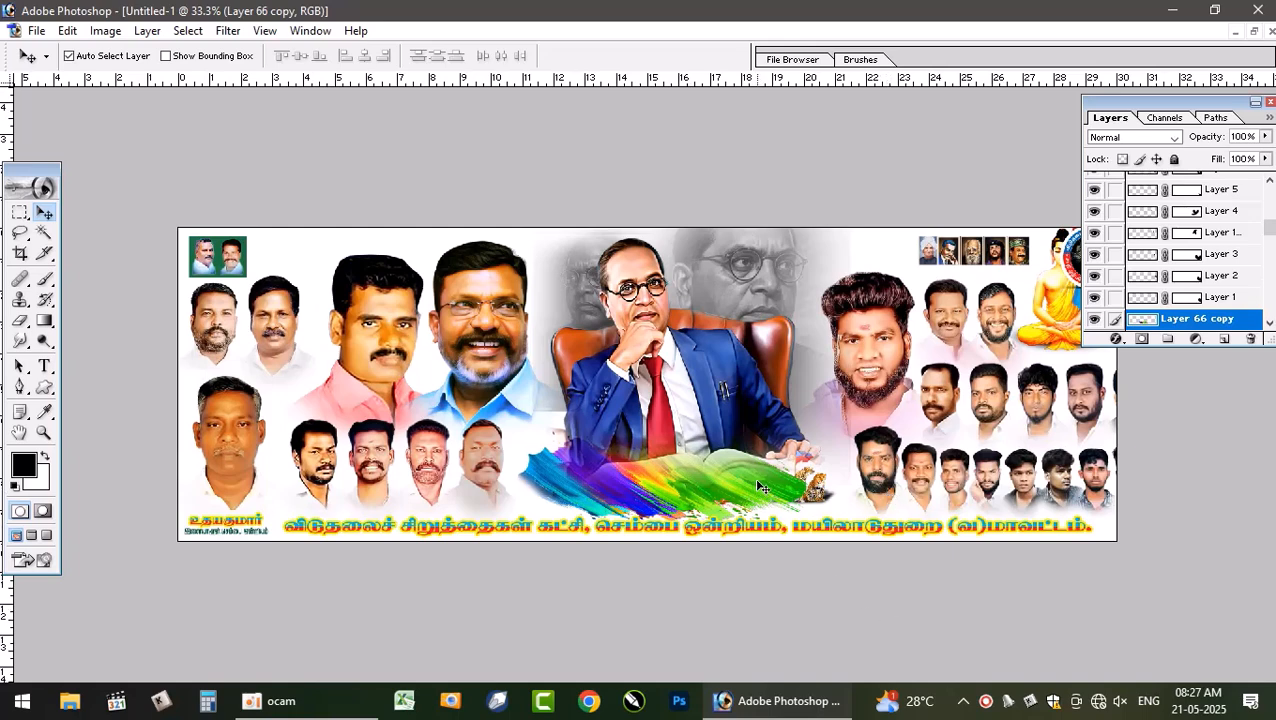
pyautogui.hotkey('ctrl', 'shift', '[')
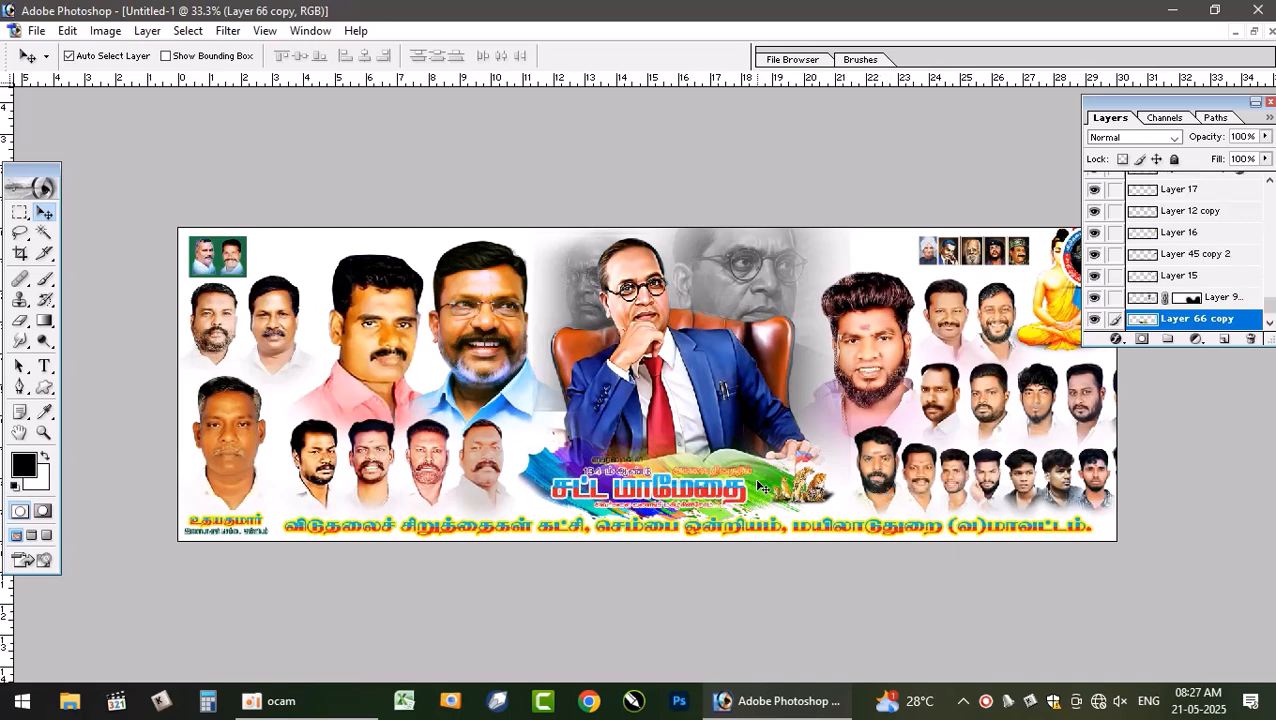
# - Add a new layer above the seated man's Layer 28 and choose the Brush with white as the foreground colour
pyautogui.click(642, 336)
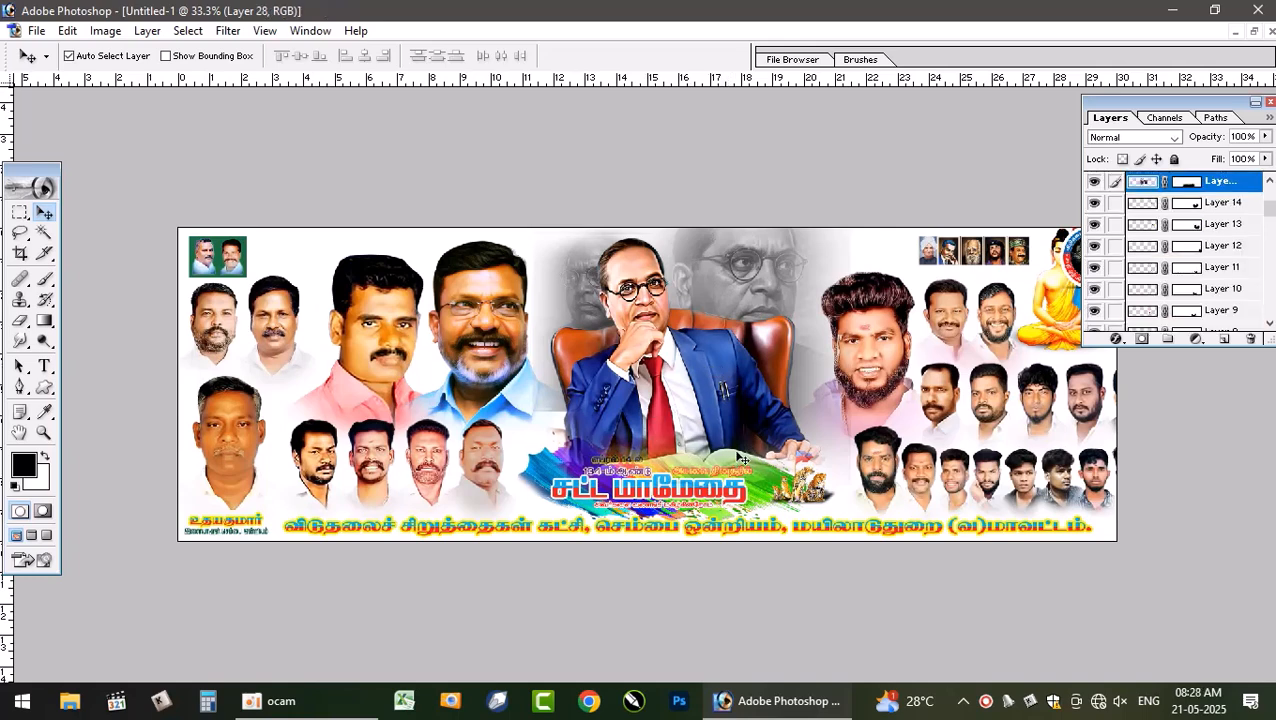
pyautogui.click(1222, 339)
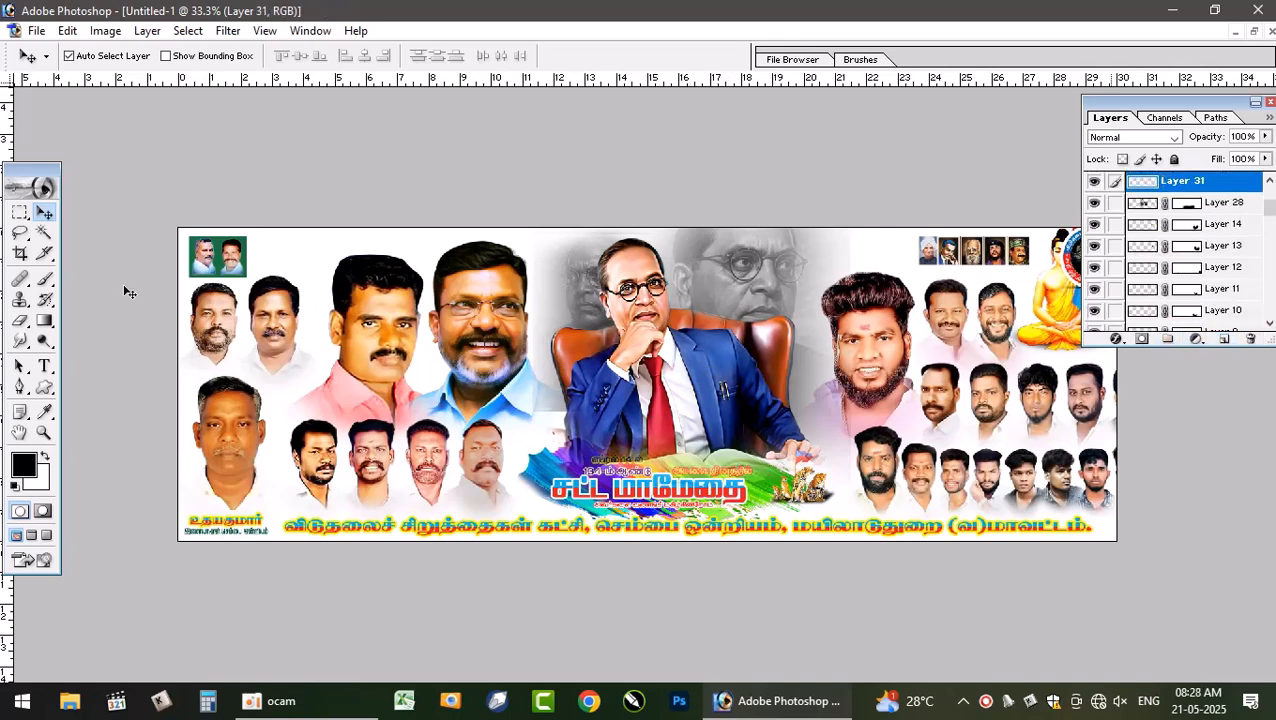
pyautogui.click(45, 456)
pyautogui.press('b')
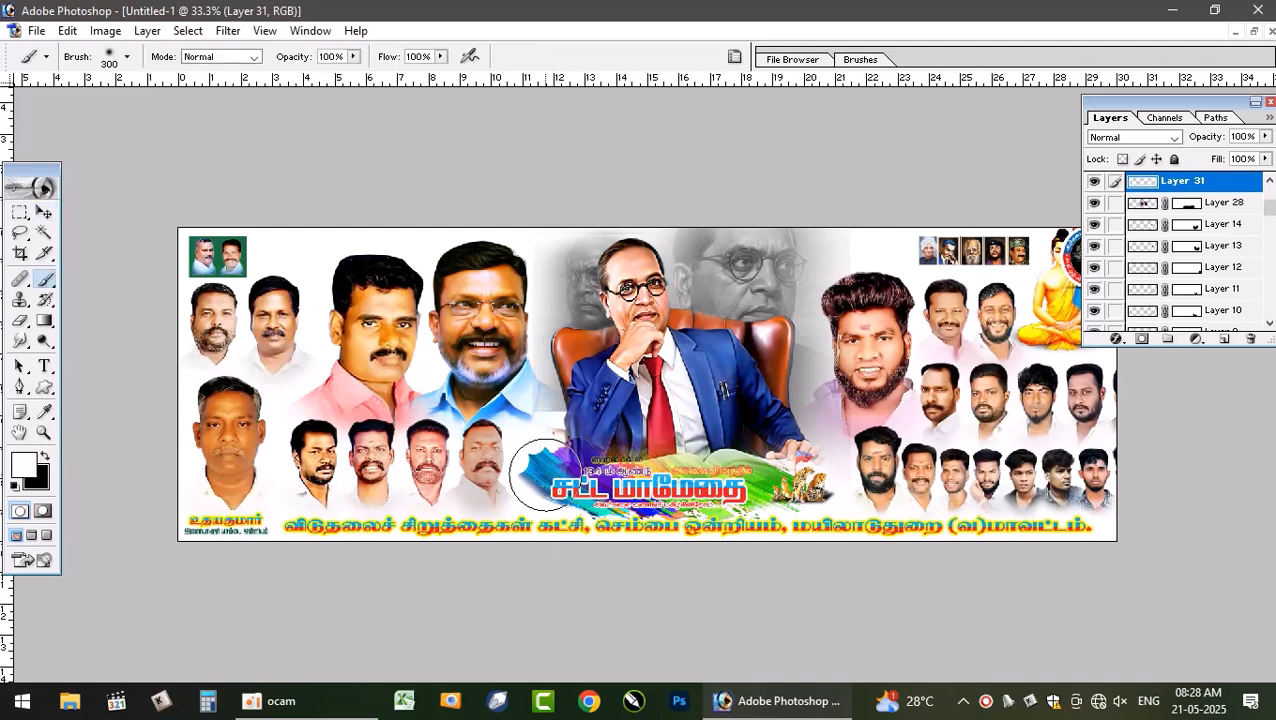
# - Try a white stroke over the title area on Layer 31 with the 300 brush, test its stacking, and undo the stroke
pyautogui.moveTo(546, 475)
pyautogui.mouseDown()
pyautogui.moveTo(797, 478)
pyautogui.moveTo(675, 478)
pyautogui.moveTo(804, 551)
pyautogui.mouseUp()
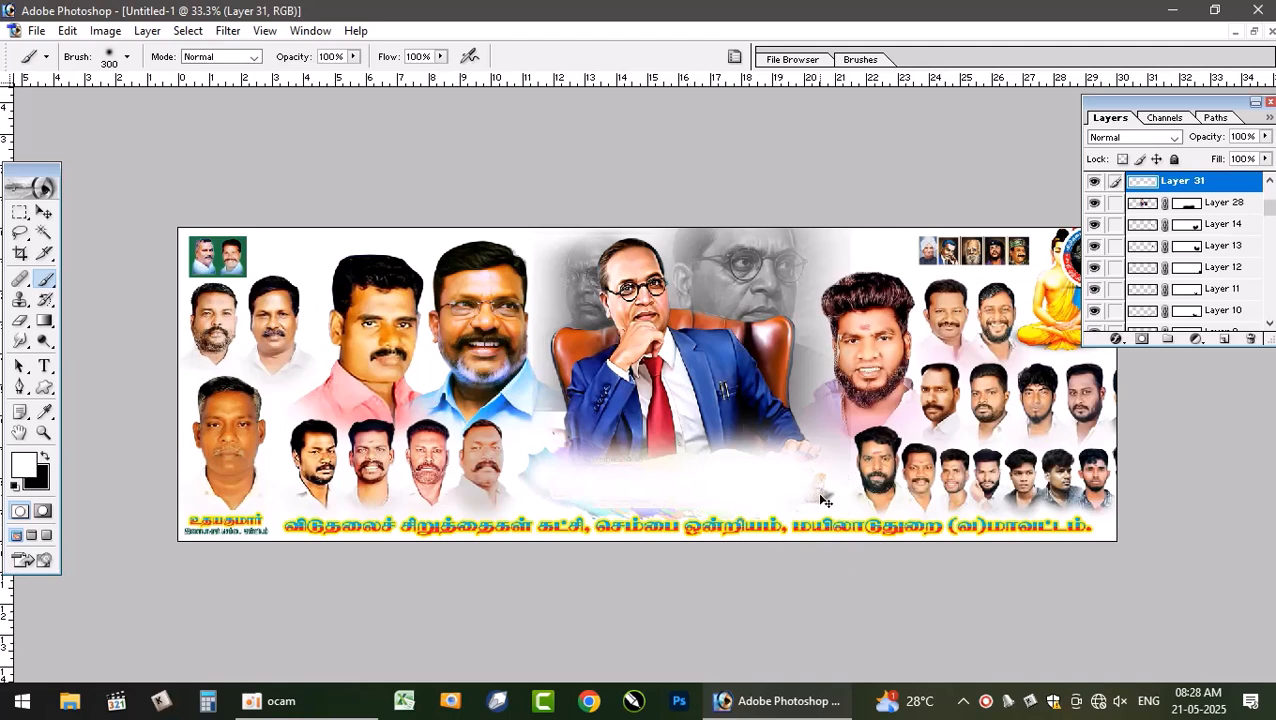
pyautogui.hotkey('ctrl', '[')
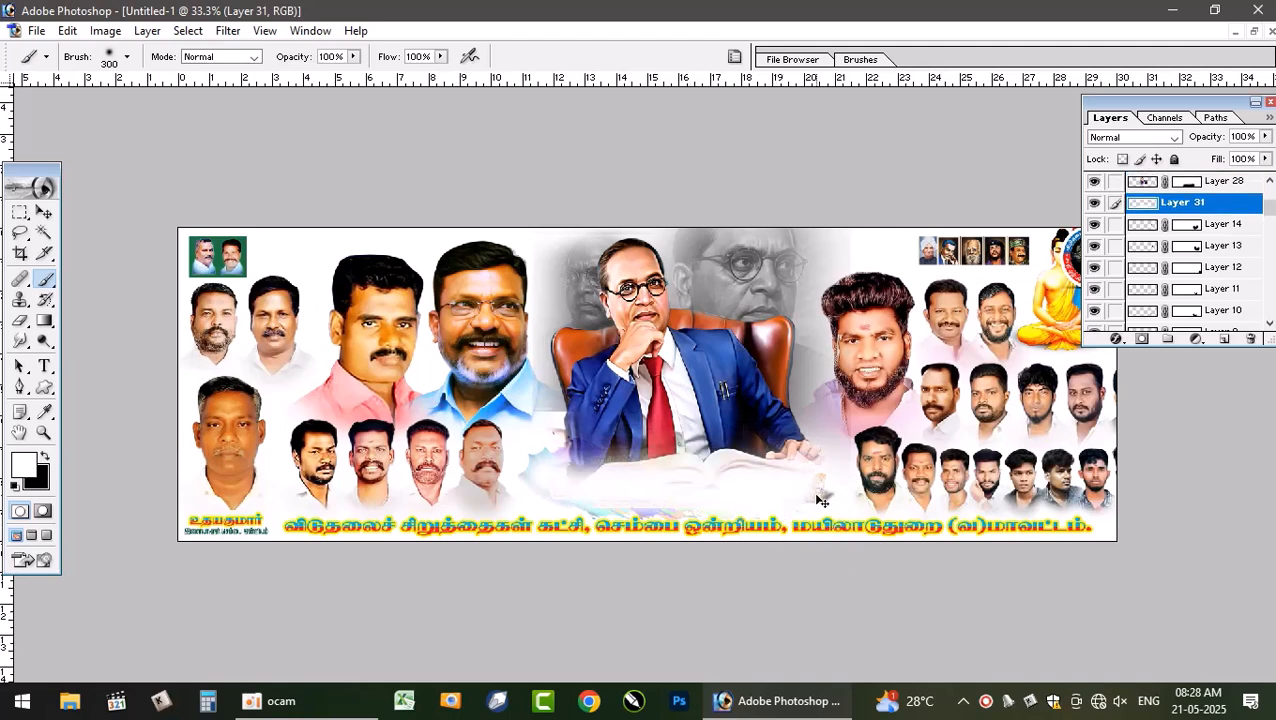
pyautogui.hotkey('ctrl', '[')
pyautogui.hotkey('ctrl', ']')
pyautogui.hotkey('ctrl', ']')
pyautogui.hotkey('ctrl', 'z')
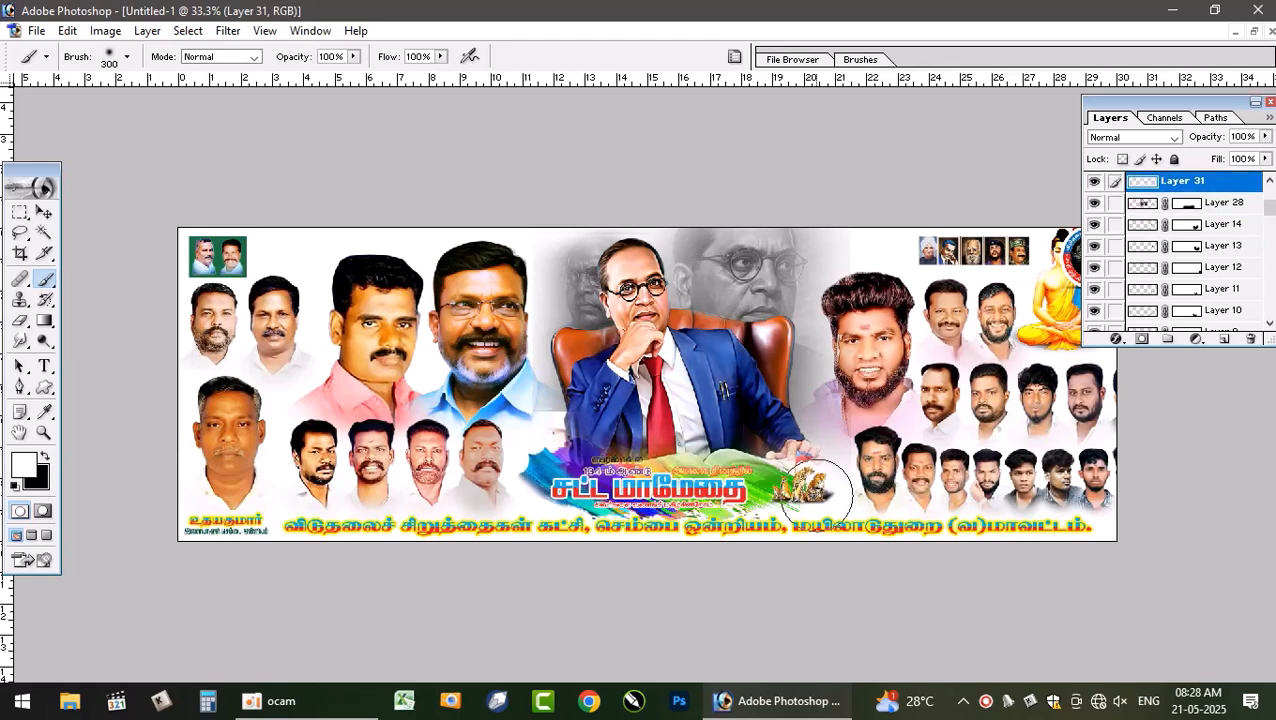
# - Enlarge the brush to 600 and paint white across the seated man's lower edge and the title area on Layer 31
pyautogui.press(']')
pyautogui.press(']')
pyautogui.press(']')
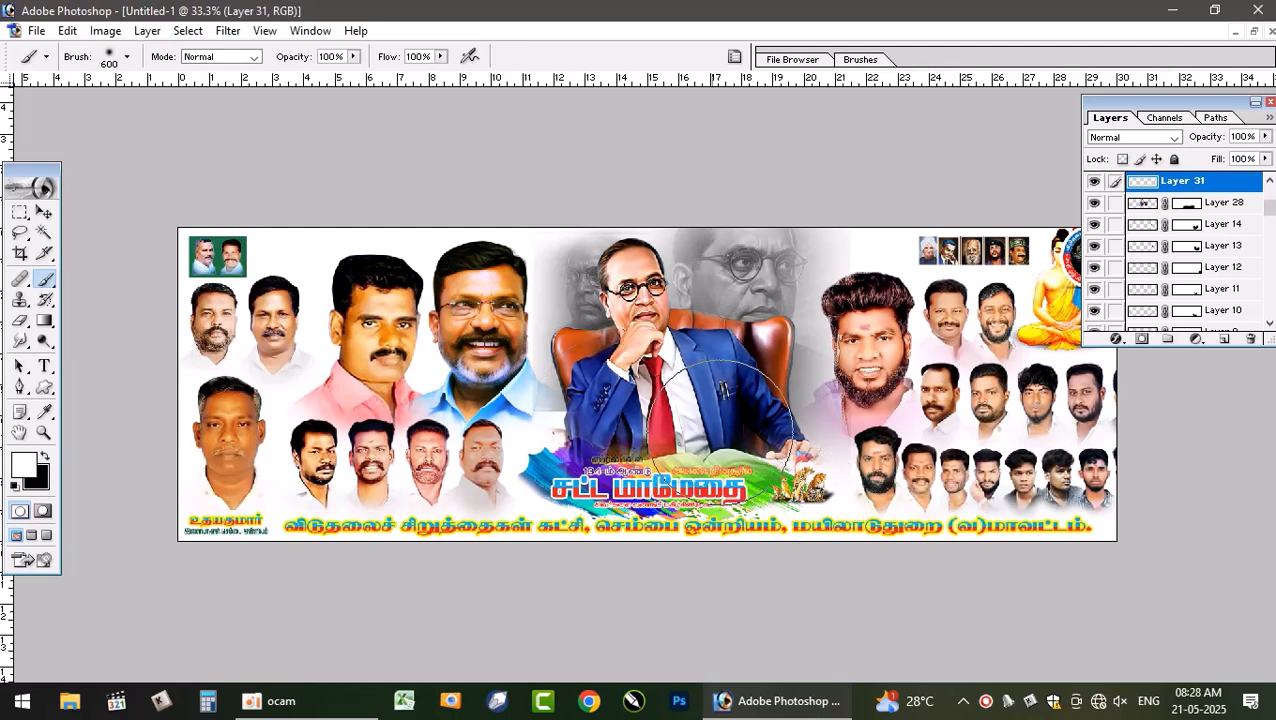
pyautogui.moveTo(590, 460)
pyautogui.mouseDown()
pyautogui.moveTo(680, 472)
pyautogui.moveTo(775, 456)
pyautogui.moveTo(632, 470)
pyautogui.moveTo(798, 541)
pyautogui.mouseUp()
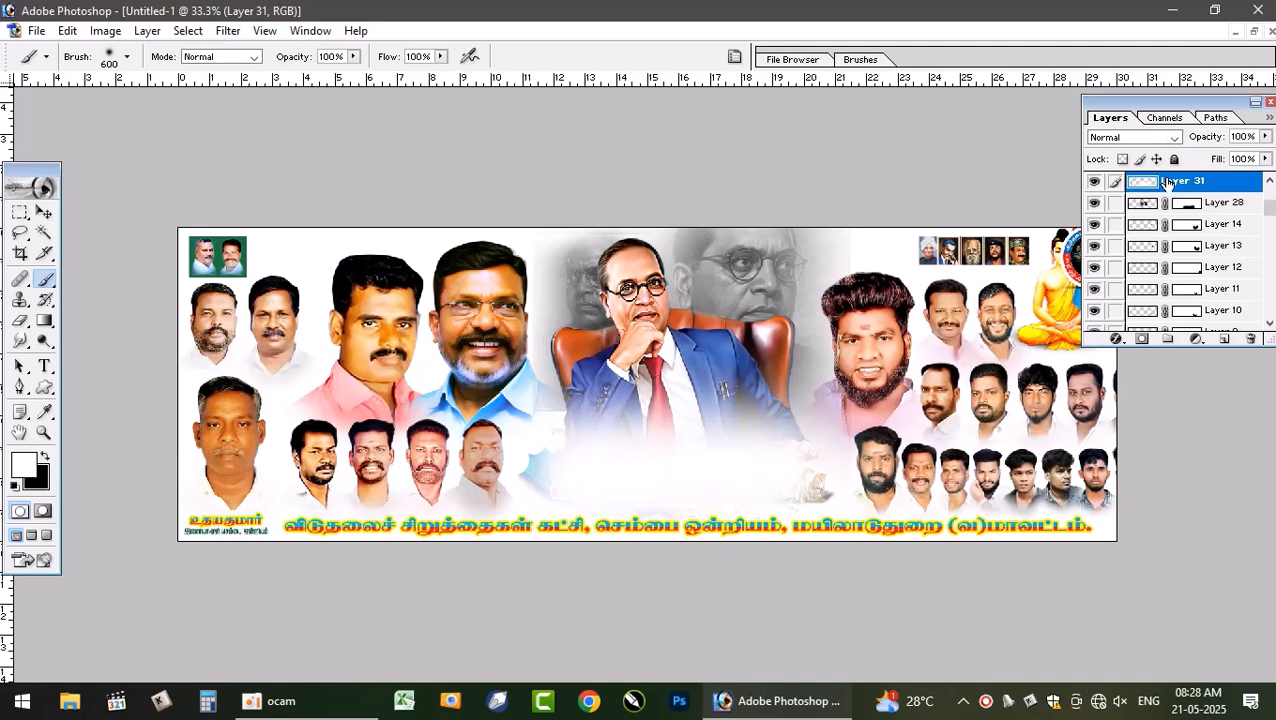
# - Move the white-painted Layer 31 down the stack to directly below the paint splash, Layer 66 copy
pyautogui.hotkey('ctrl', 'shift', '[')
pyautogui.hotkey('ctrl', ']')
pyautogui.hotkey('ctrl', ']')
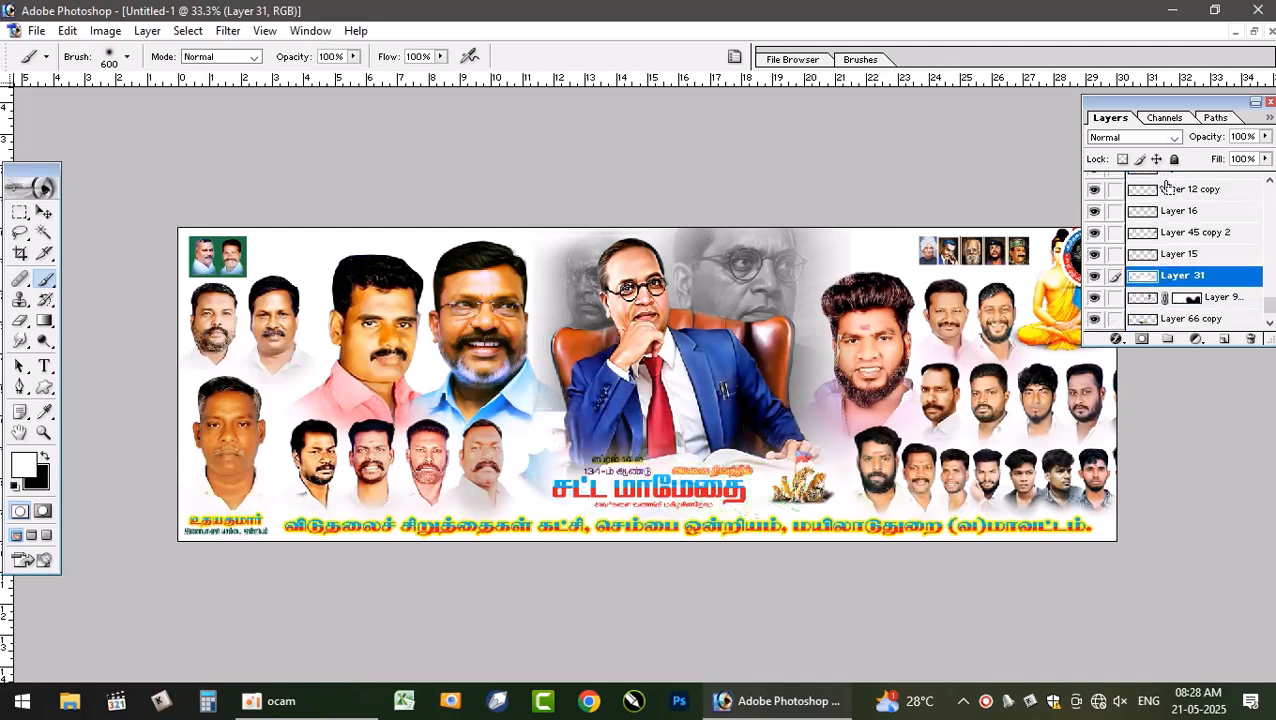
pyautogui.hotkey('ctrl', '[')
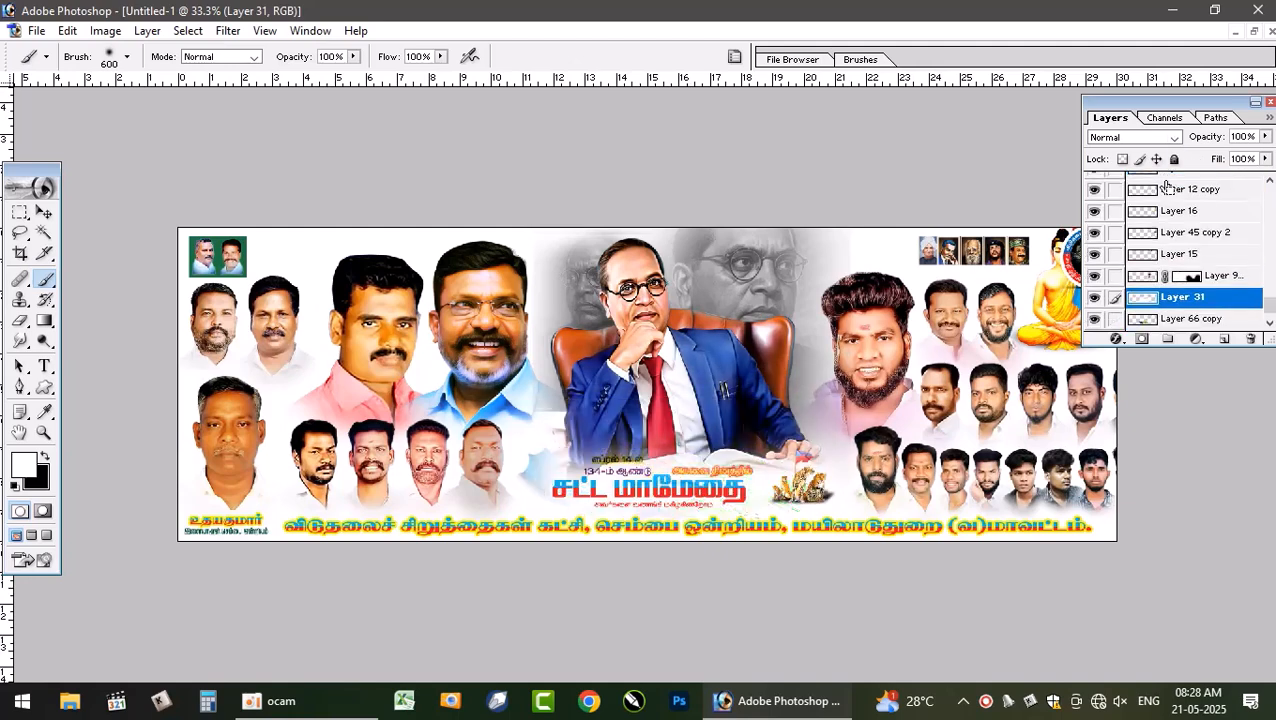
pyautogui.hotkey('ctrl', '[')
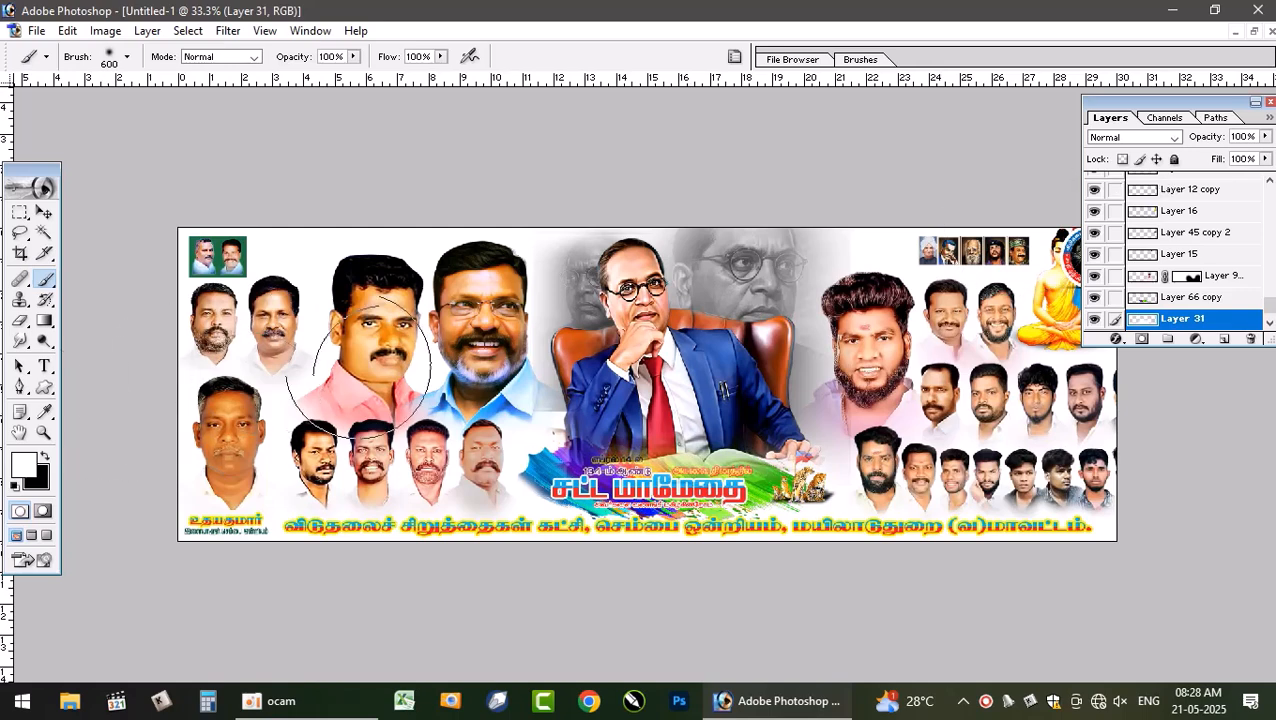
# - Paint white over the lower part of the seated man's Layer 28 with the 600 brush and compare by toggling its visibility
pyautogui.press('v')
pyautogui.click(299, 341)
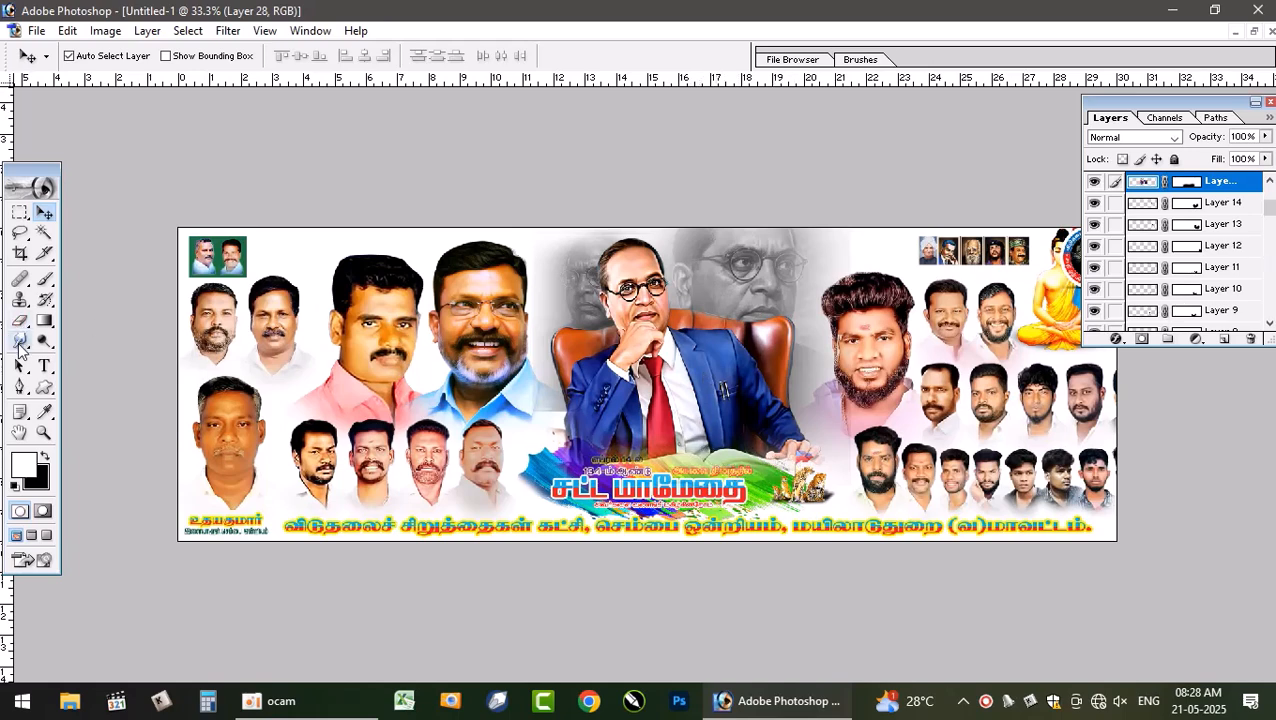
pyautogui.click(44, 278)
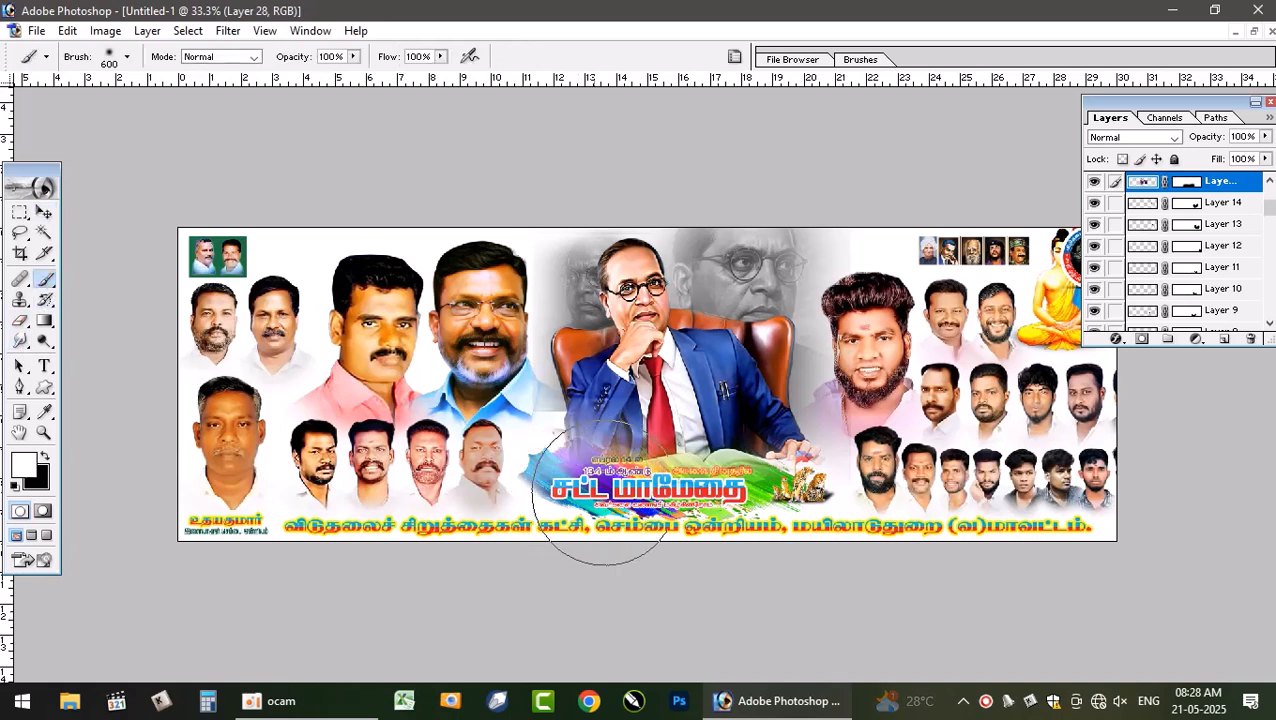
pyautogui.moveTo(740, 490)
pyautogui.mouseDown()
pyautogui.moveTo(775, 484)
pyautogui.moveTo(555, 541)
pyautogui.mouseUp()
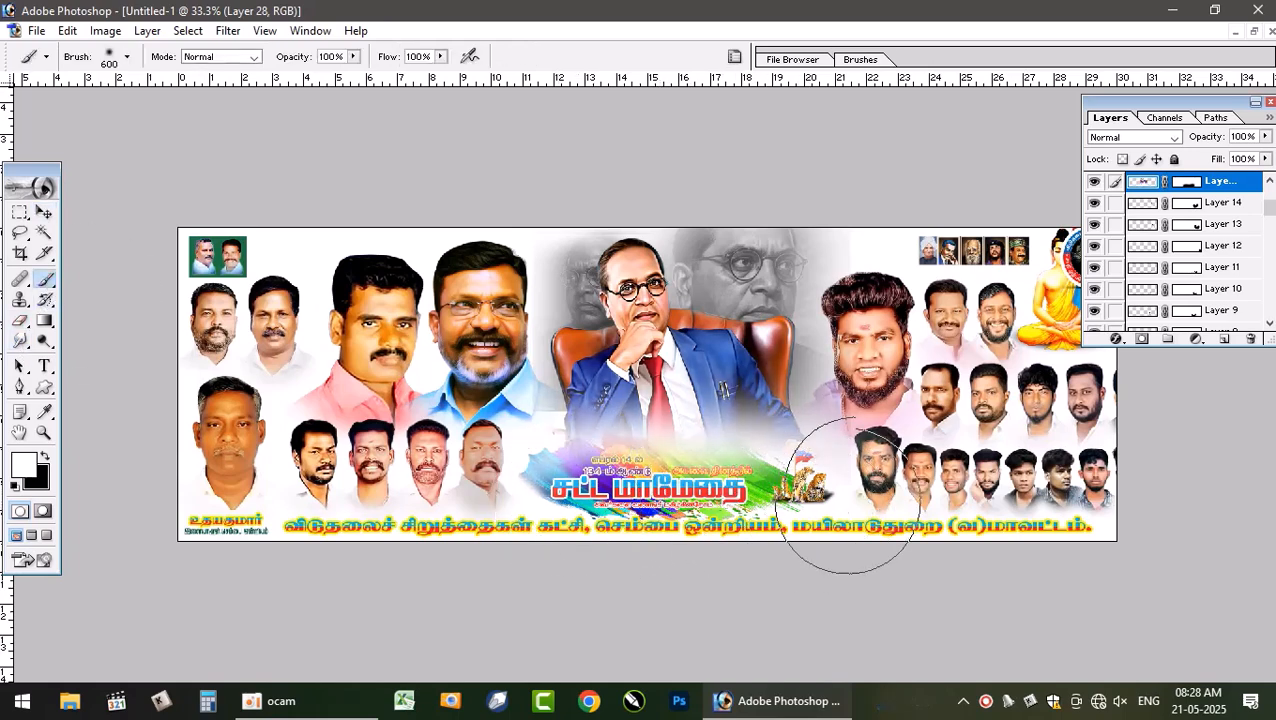
pyautogui.click(1094, 182)
pyautogui.click(1094, 182)
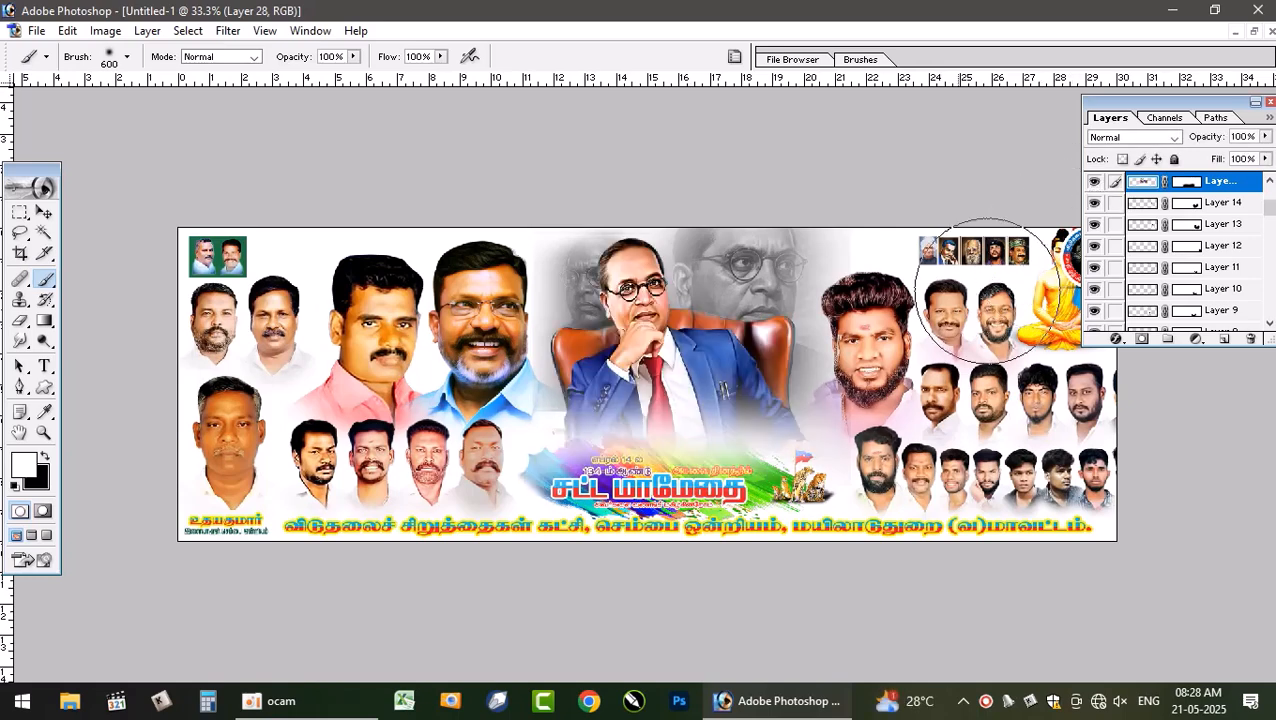
# - Raise the paint splash, Layer 66 copy, to the top of the layer stack
pyautogui.press('v')
pyautogui.rightClick(764, 498)
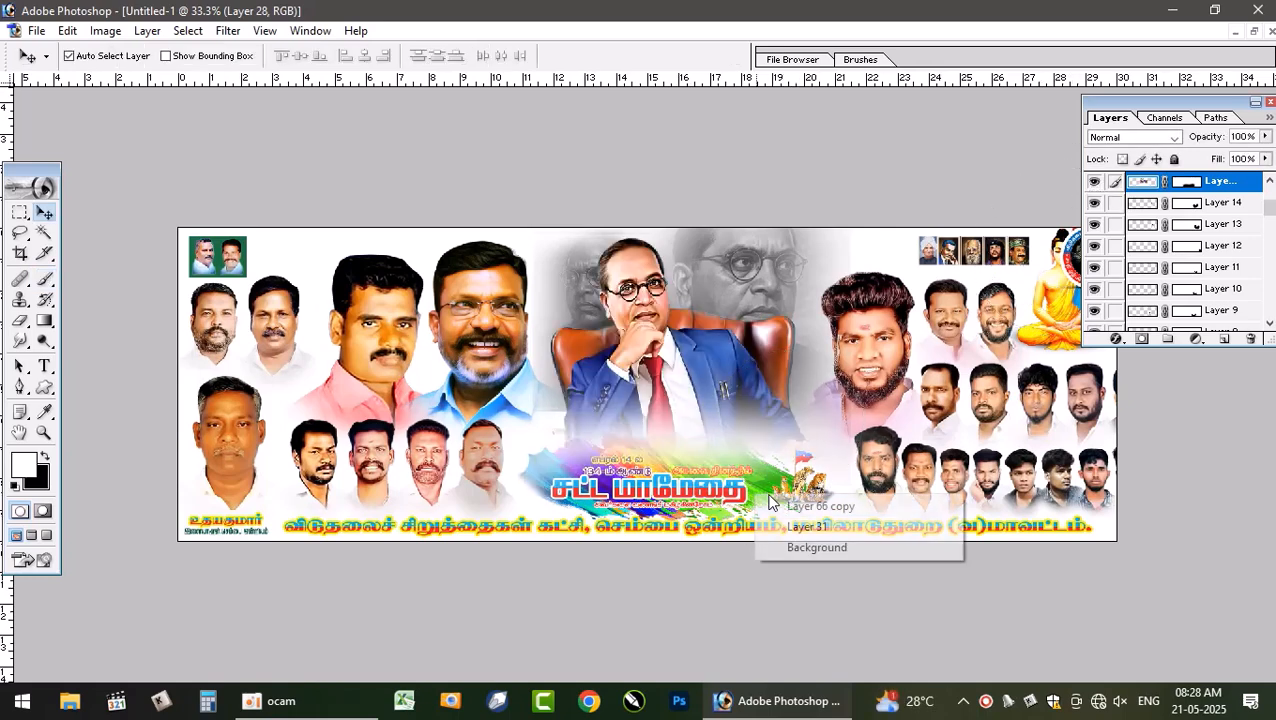
pyautogui.click(763, 498)
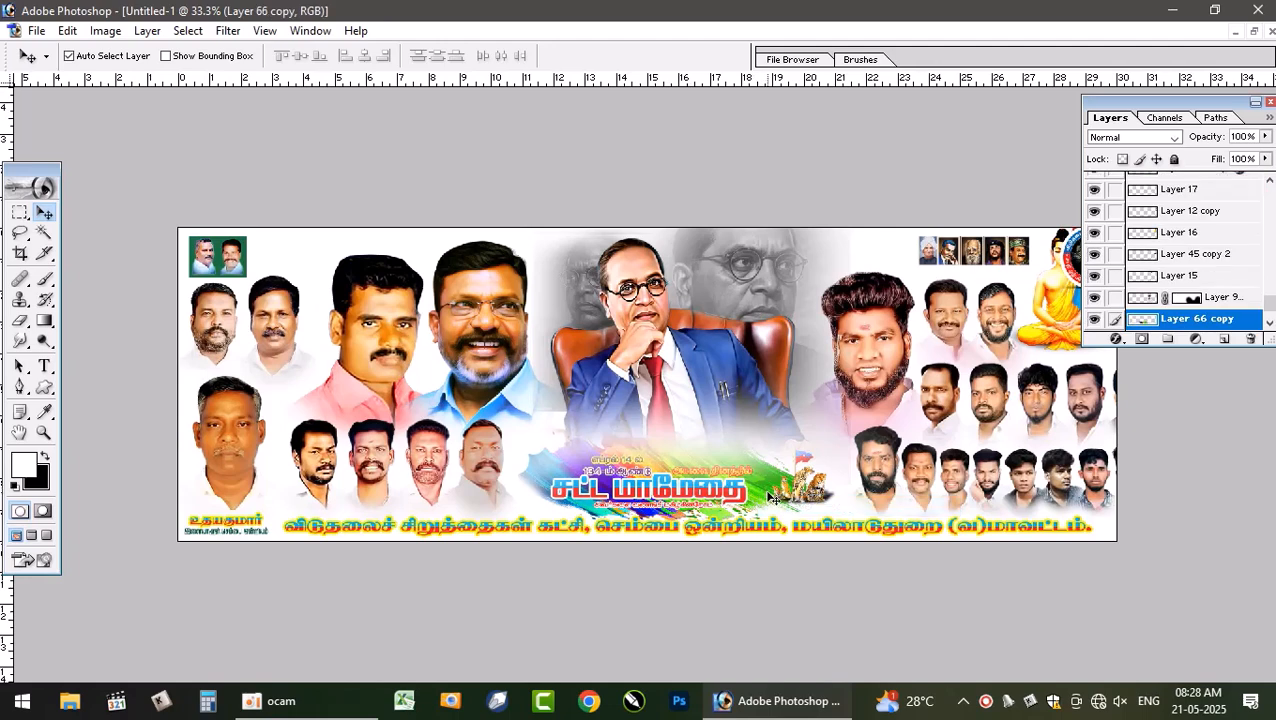
pyautogui.hotkey('ctrl', ']')
pyautogui.hotkey('ctrl', ']')
pyautogui.hotkey('ctrl', ']')
pyautogui.hotkey('ctrl', ']')
pyautogui.hotkey('ctrl', ']')
pyautogui.hotkey('ctrl', ']')
pyautogui.hotkey('ctrl', ']')
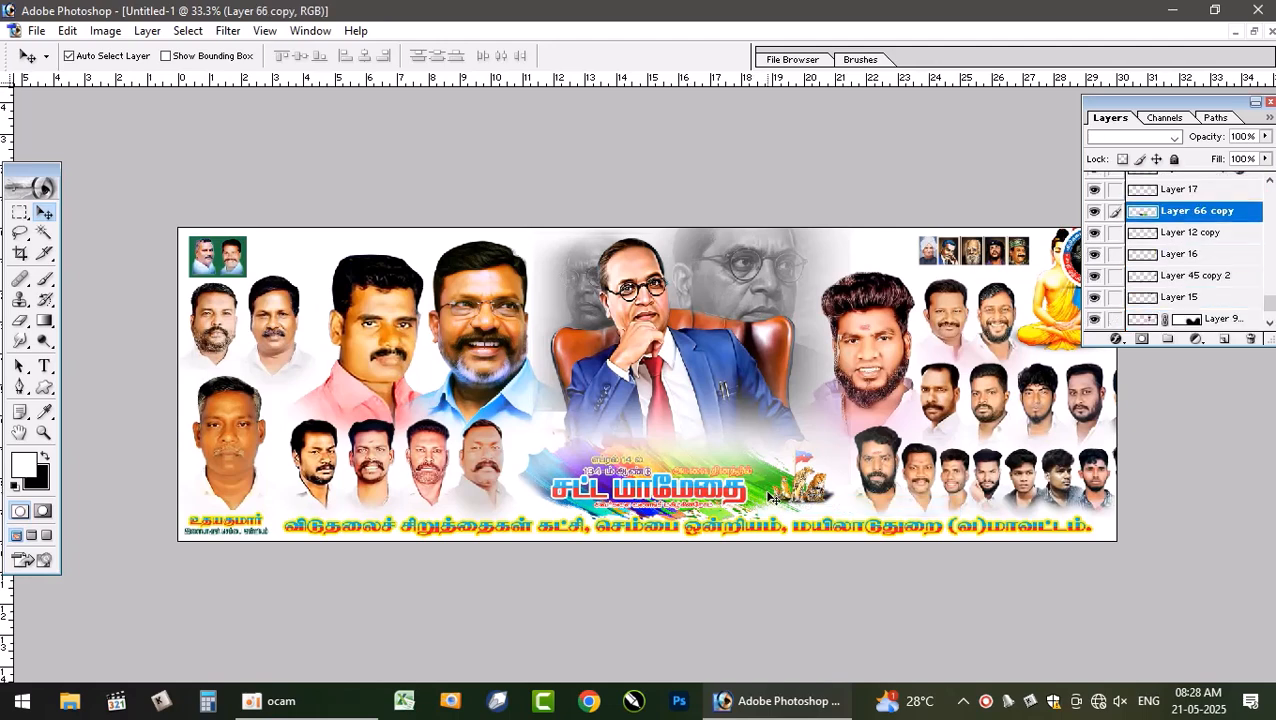
pyautogui.hotkey('ctrl', ']')
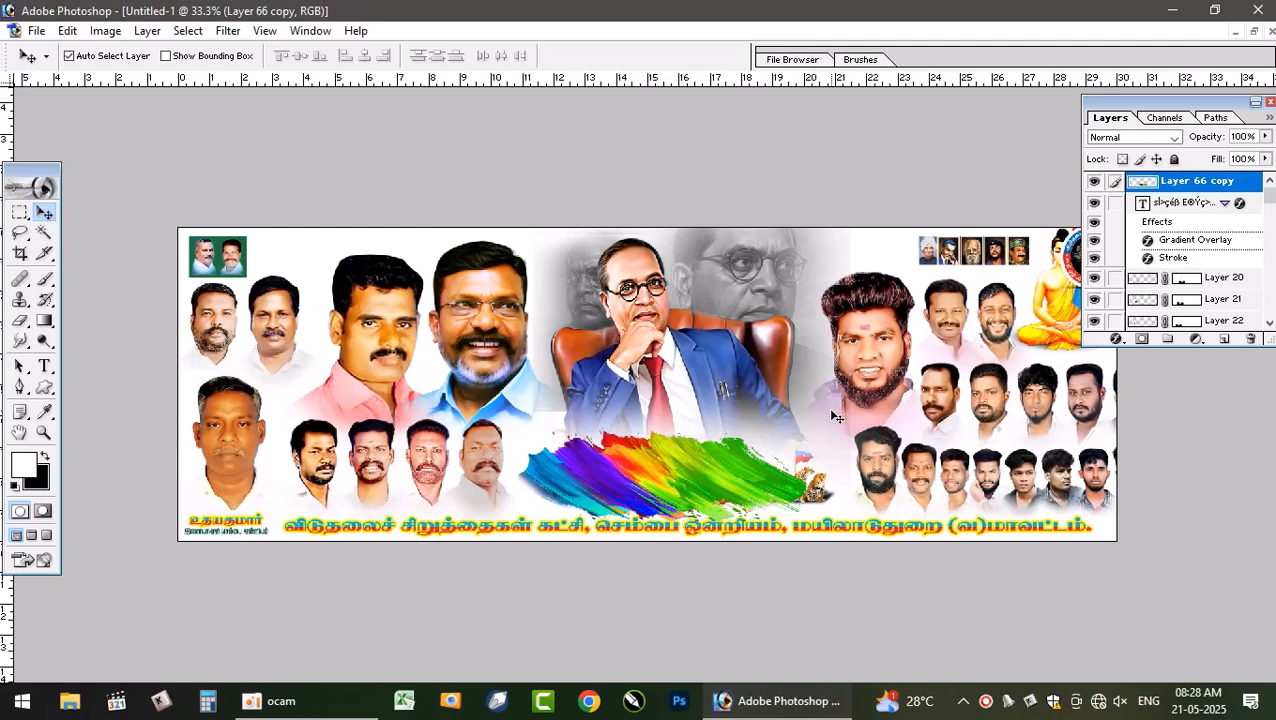
# - Lower Layer 66 copy step by step through the stack until it lies beneath the small 134th-anniversary text
pyautogui.hotkey('ctrl', '[')
pyautogui.hotkey('ctrl', '[')
pyautogui.hotkey('ctrl', '[')
pyautogui.hotkey('ctrl', '[')
pyautogui.hotkey('ctrl', '[')
pyautogui.hotkey('ctrl', '[')
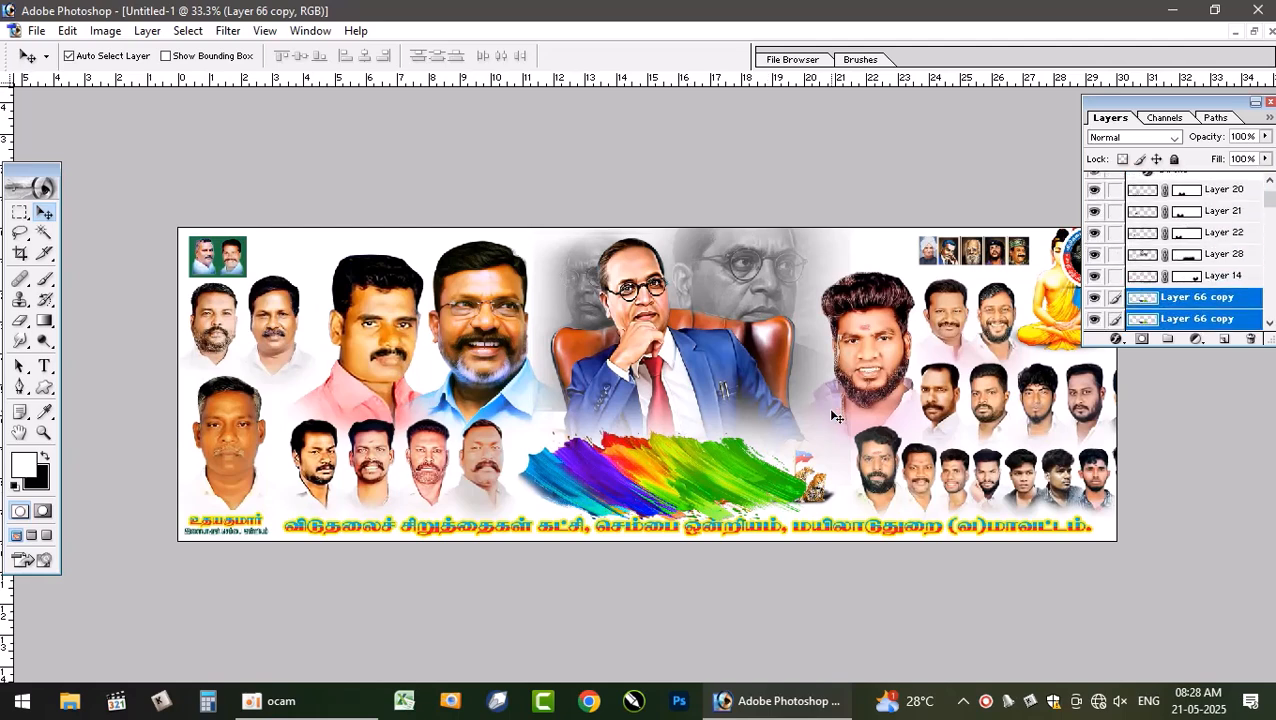
pyautogui.hotkey('ctrl', '[')
pyautogui.hotkey('ctrl', '[')
pyautogui.hotkey('ctrl', '[')
pyautogui.hotkey('ctrl', '[')
pyautogui.hotkey('ctrl', '[')
pyautogui.hotkey('ctrl', '[')
pyautogui.hotkey('ctrl', '[')
pyautogui.hotkey('ctrl', '[')
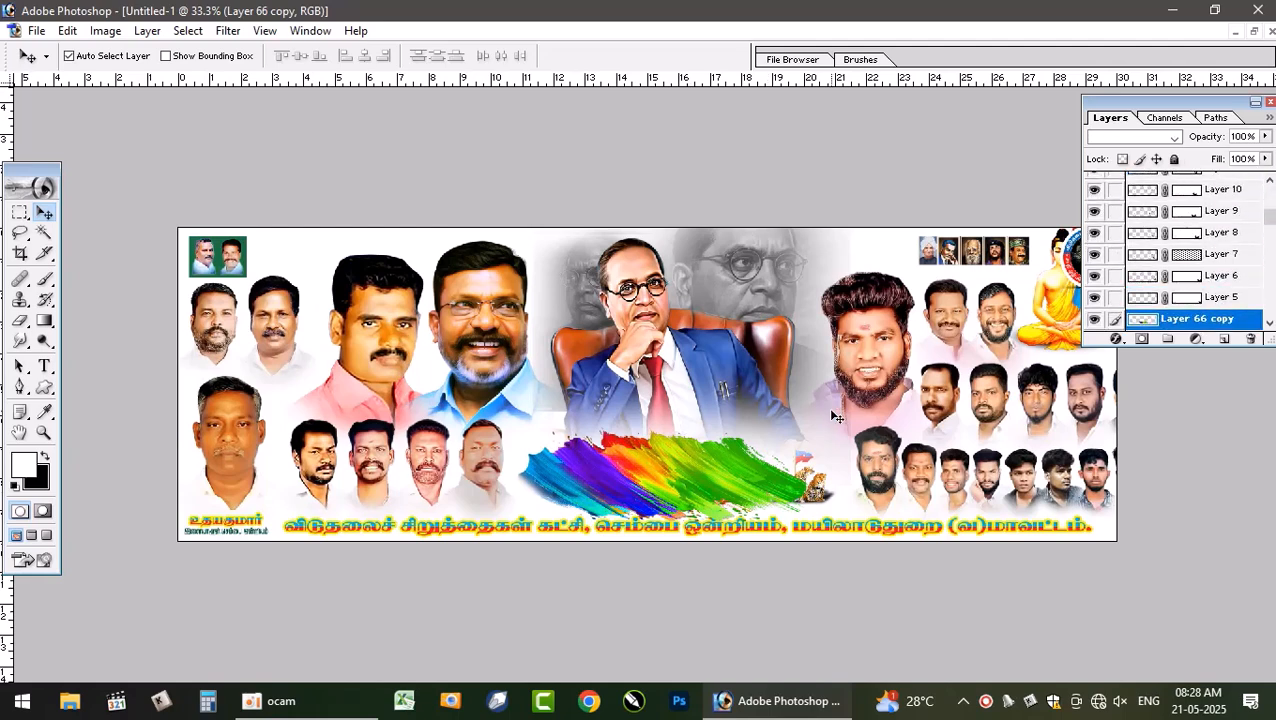
pyautogui.hotkey('ctrl', '[')
pyautogui.hotkey('ctrl', '[')
pyautogui.hotkey('ctrl', '[')
pyautogui.hotkey('ctrl', '[')
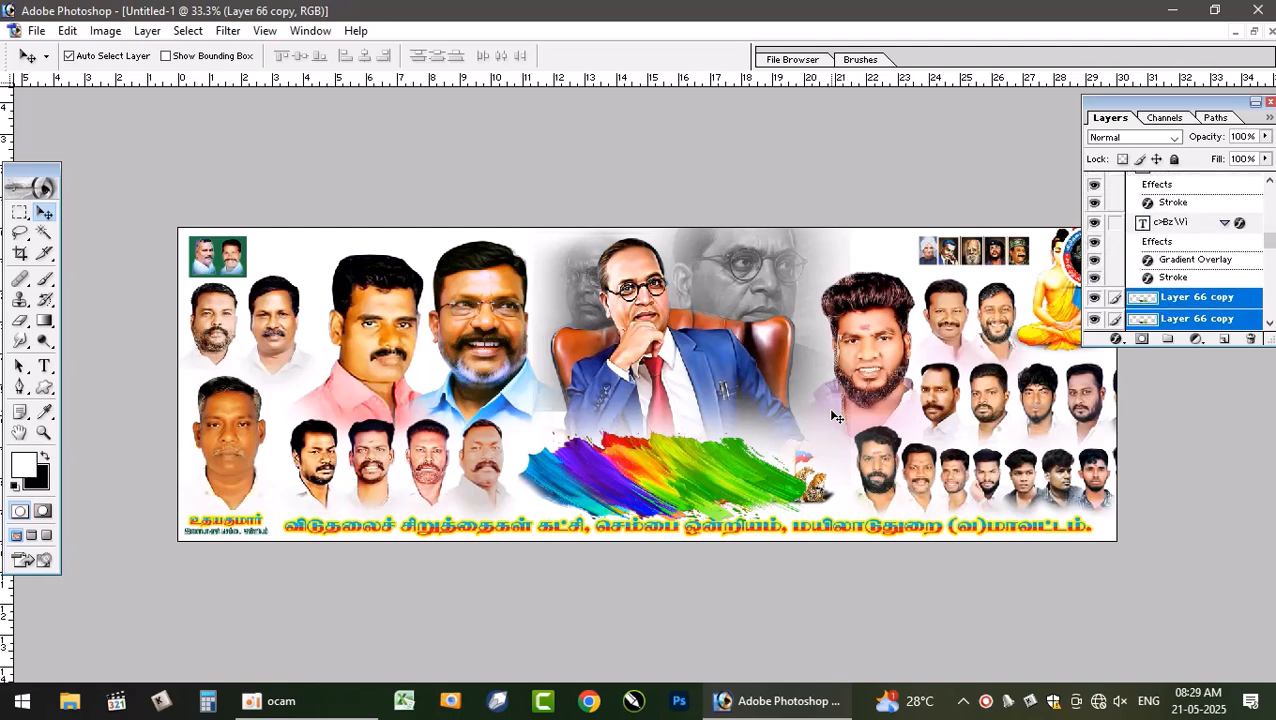
pyautogui.hotkey('ctrl', '[')
pyautogui.hotkey('ctrl', '[')
pyautogui.hotkey('ctrl', '[')
pyautogui.hotkey('ctrl', '[')
pyautogui.hotkey('ctrl', '[')
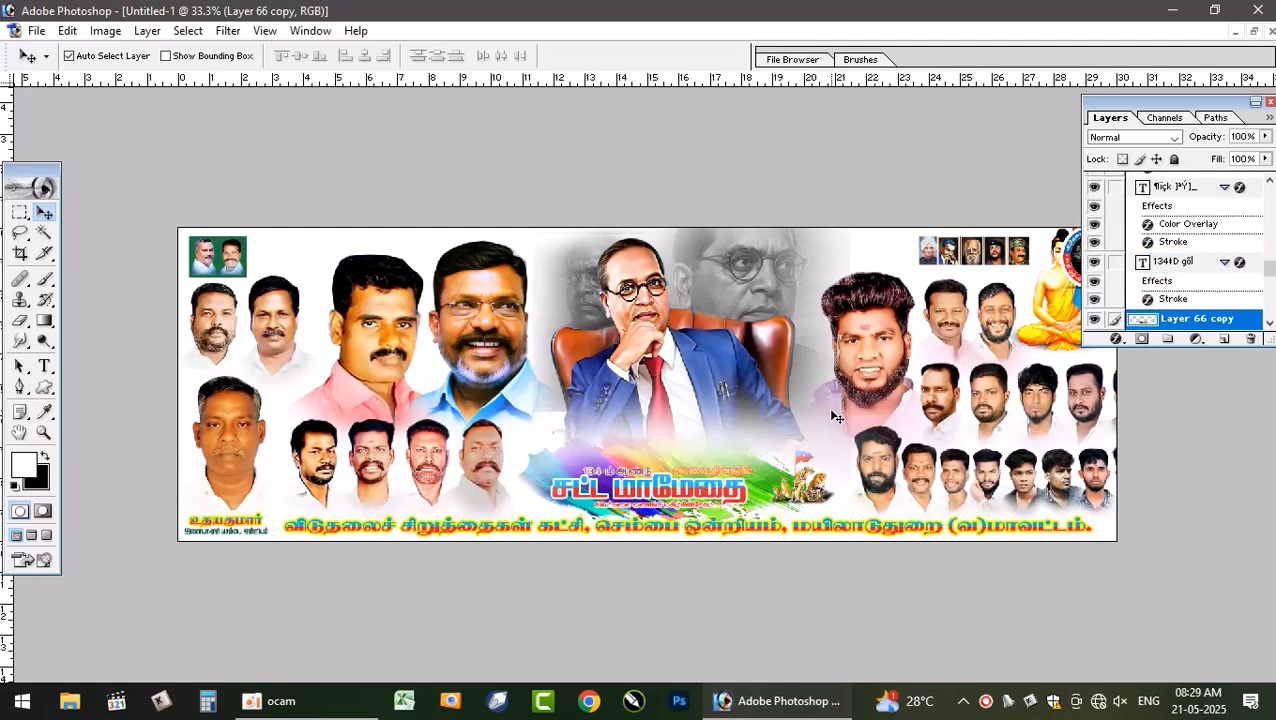
# - Try Layer 66 copy at different stacking positions around the title texts and Layer 30, ending at the top of the stack
pyautogui.hotkey('ctrl', ']')
pyautogui.hotkey('ctrl', ']')
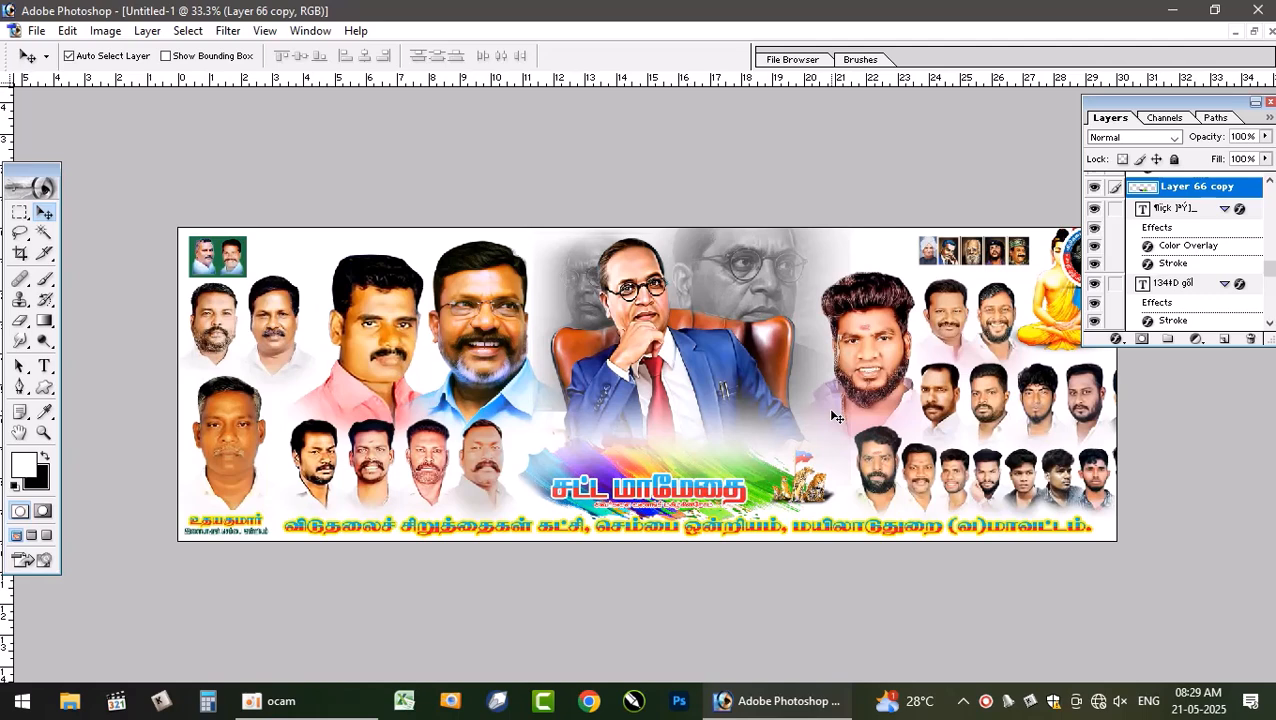
pyautogui.hotkey('ctrl', '[')
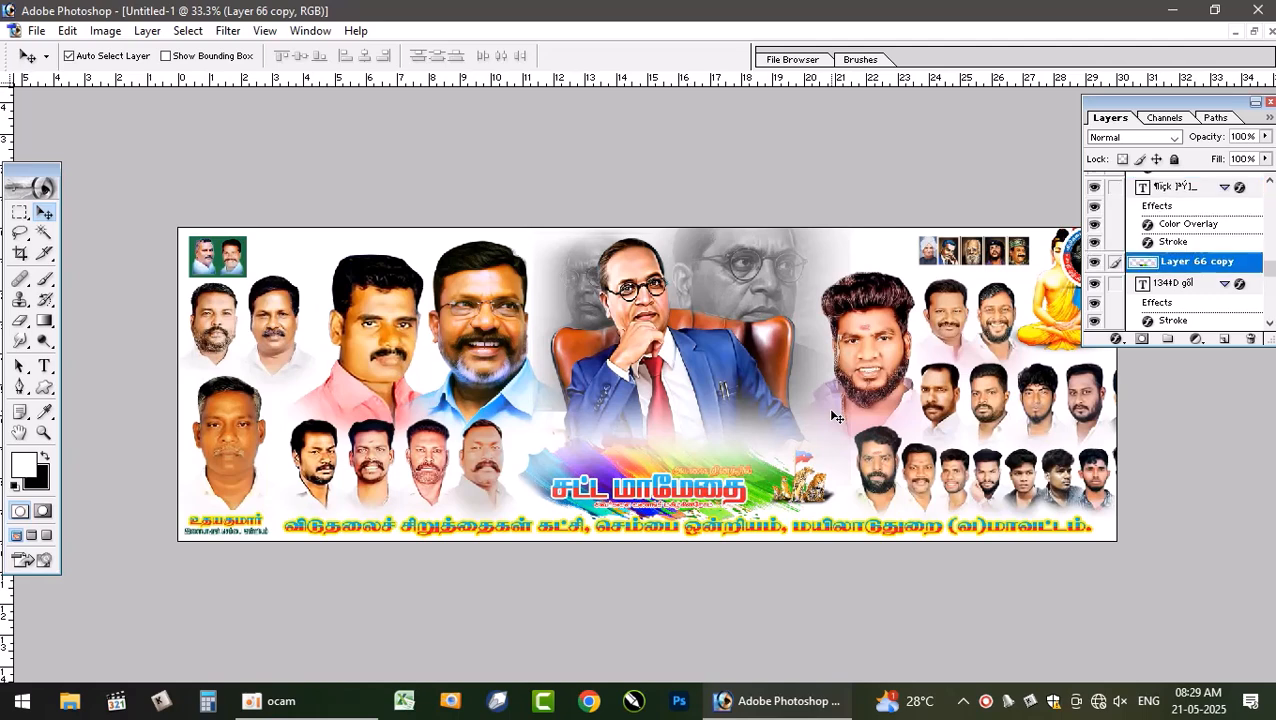
pyautogui.hotkey('ctrl', ']')
pyautogui.hotkey('ctrl', ']')
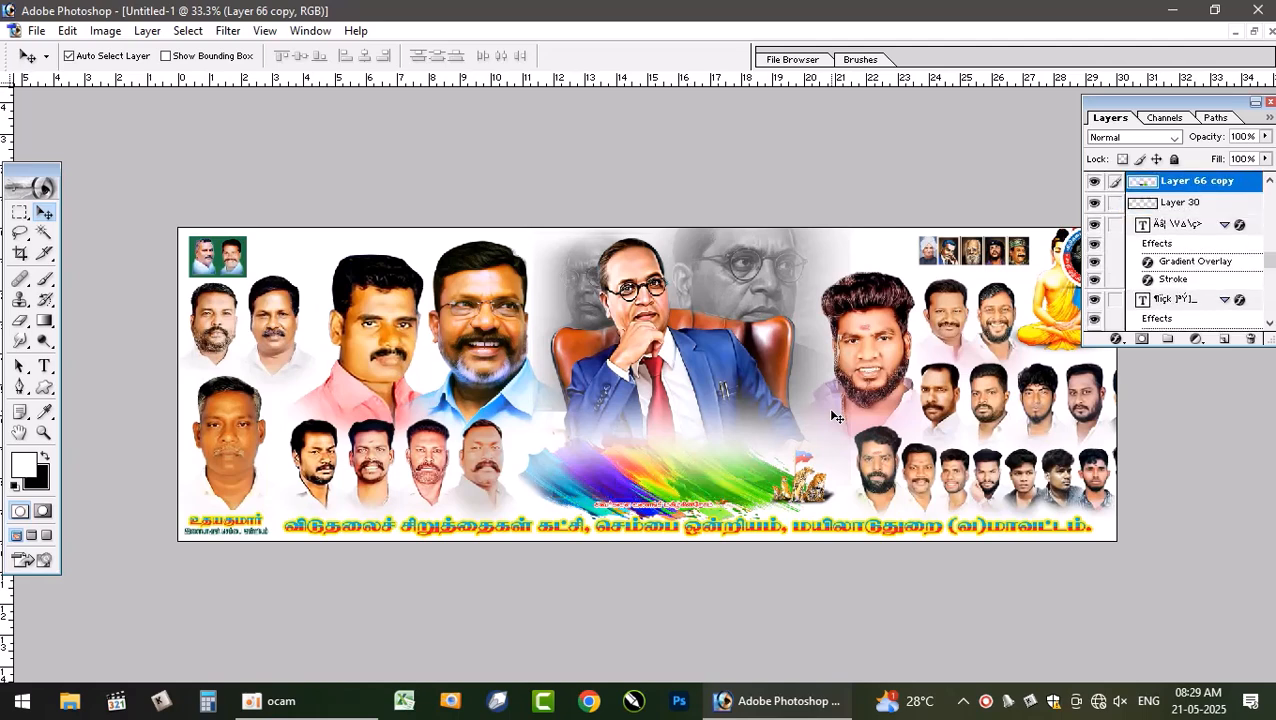
pyautogui.hotkey('ctrl', ']')
pyautogui.hotkey('ctrl', '[')
pyautogui.hotkey('ctrl', '[')
pyautogui.hotkey('ctrl', '[')
pyautogui.hotkey('ctrl', '[')
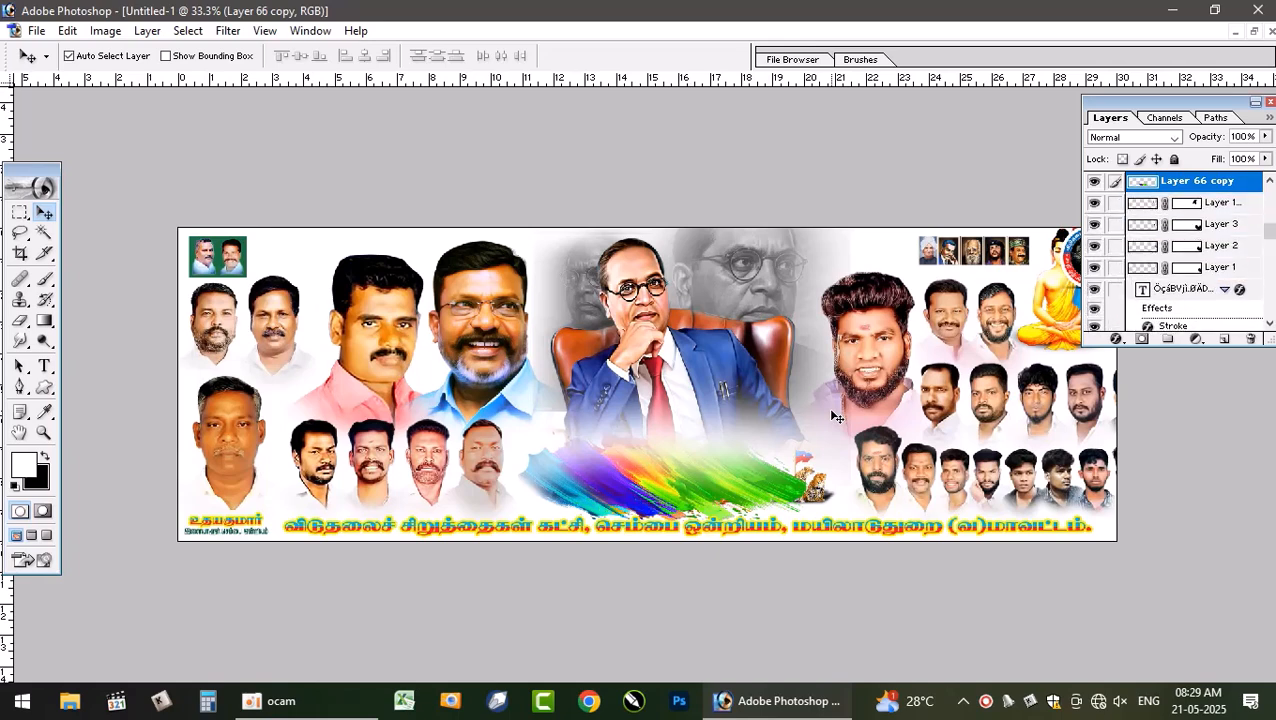
pyautogui.hotkey('ctrl', ']')
pyautogui.hotkey('ctrl', ']')
pyautogui.hotkey('ctrl', ']')
pyautogui.hotkey('ctrl', ']')
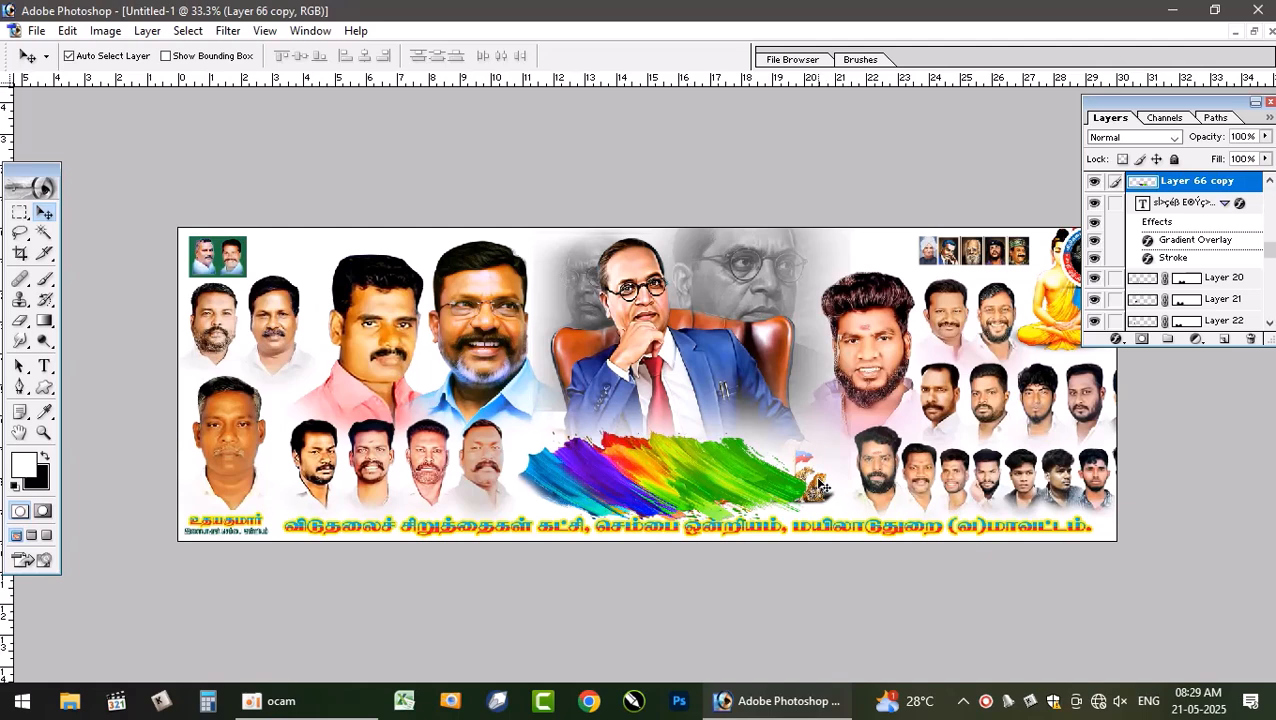
# - Bring the emblem's Layer 30 and the main title text to the front, moving the splash upward to uncover the title
pyautogui.click(818, 486)
pyautogui.hotkey('ctrl', 'shift', ']')
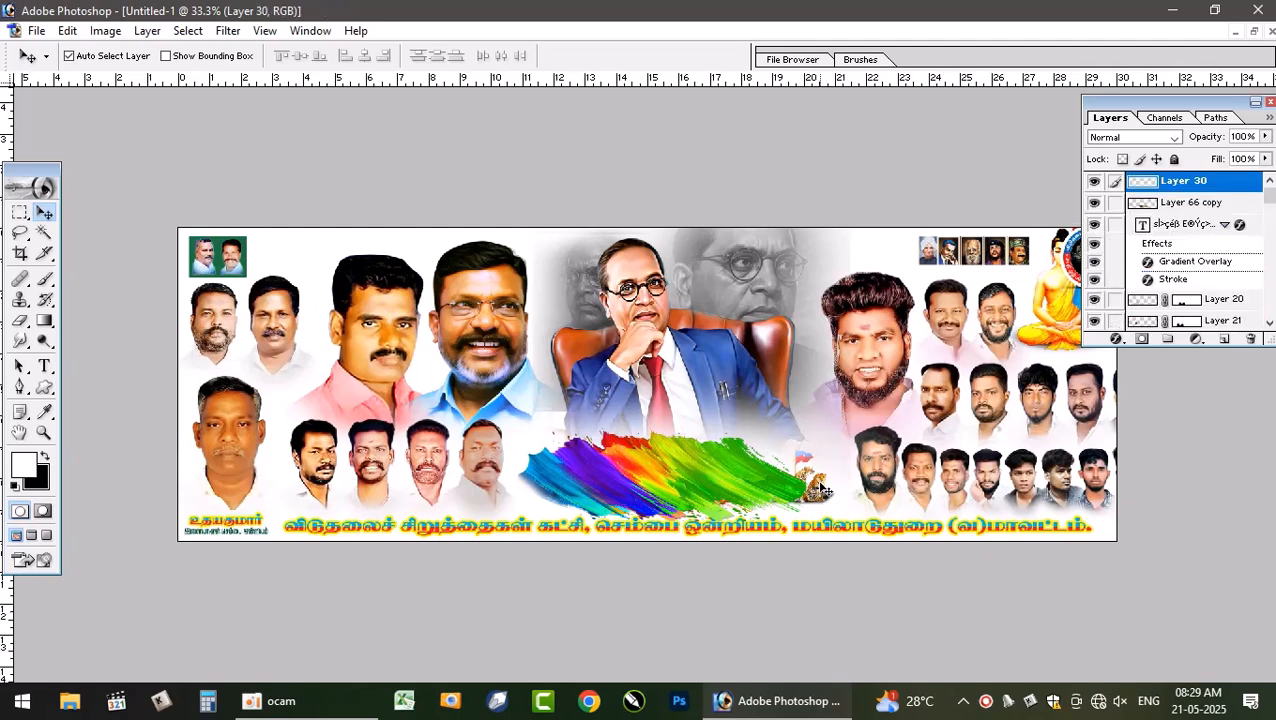
pyautogui.click(693, 481)
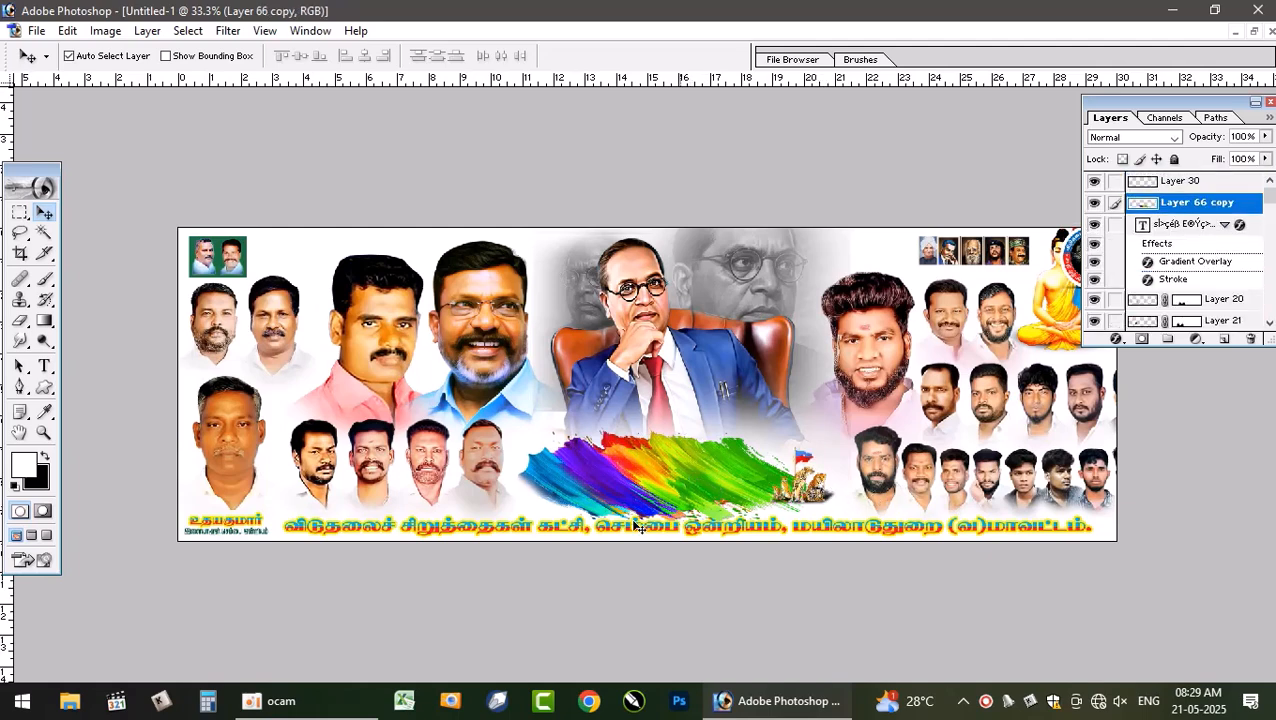
pyautogui.moveTo(637, 448); pyautogui.dragTo(645, 433)
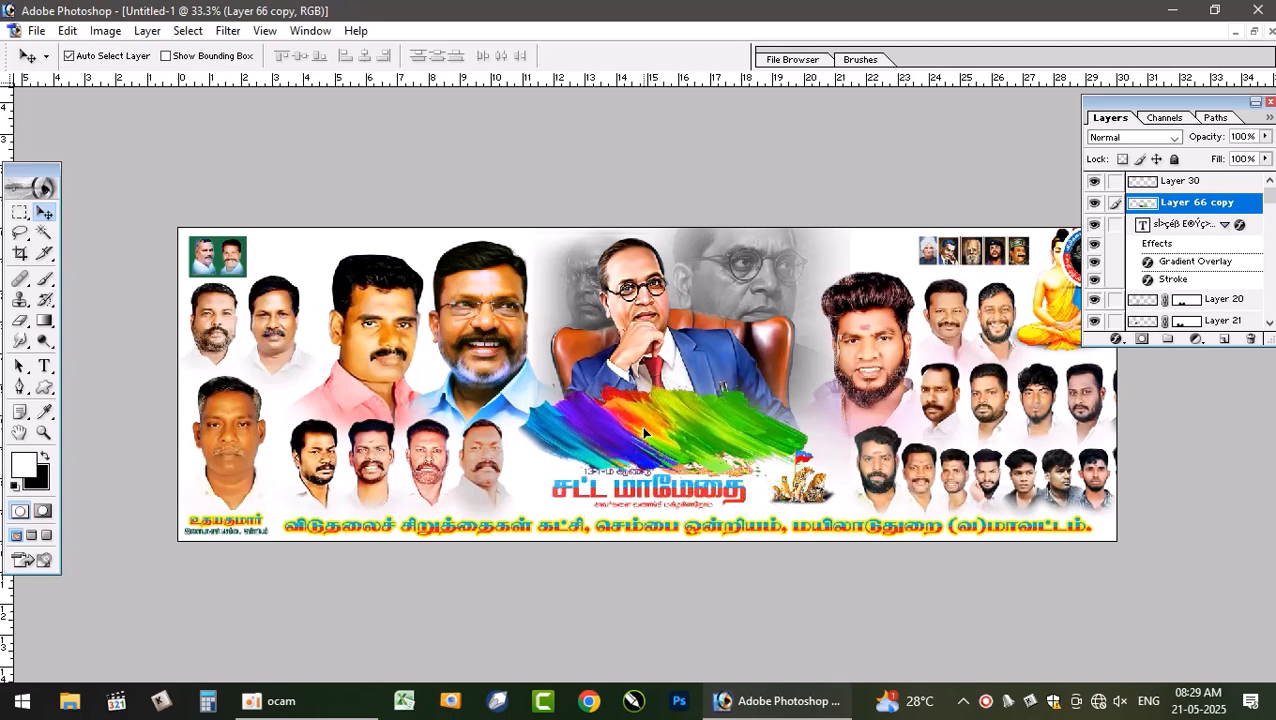
pyautogui.click(621, 494)
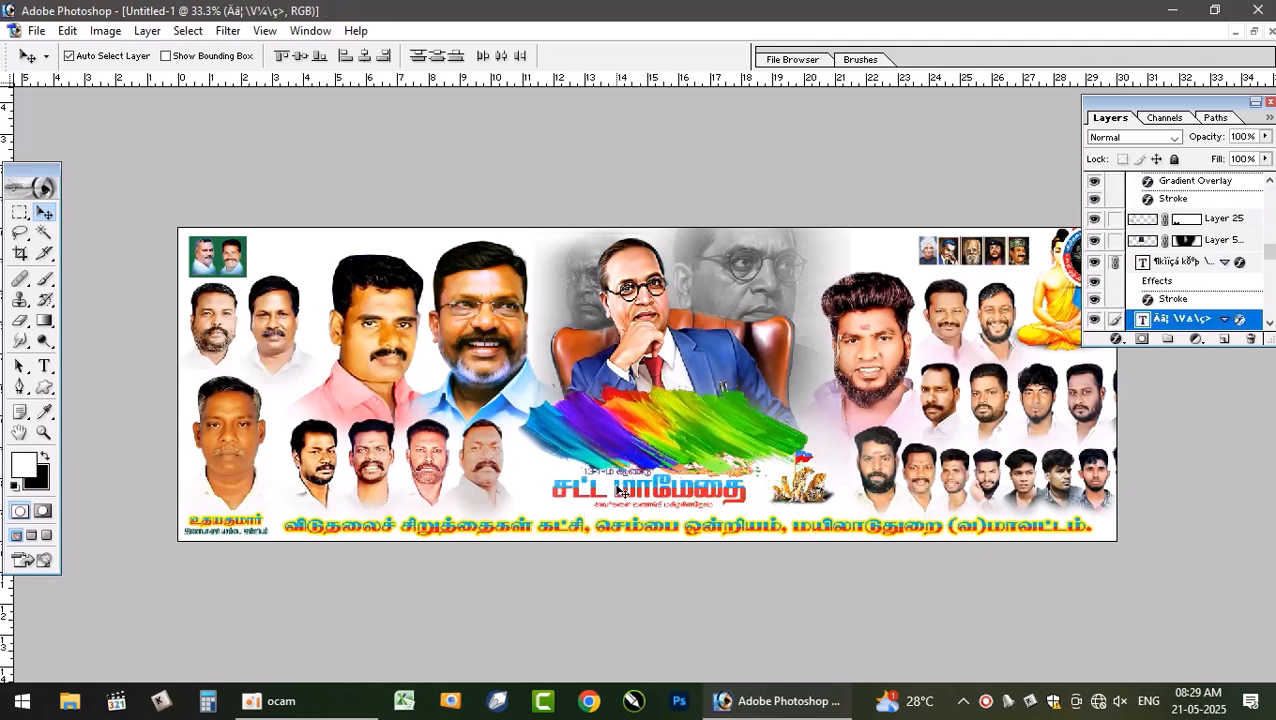
pyautogui.hotkey('ctrl', 'shift', ']')
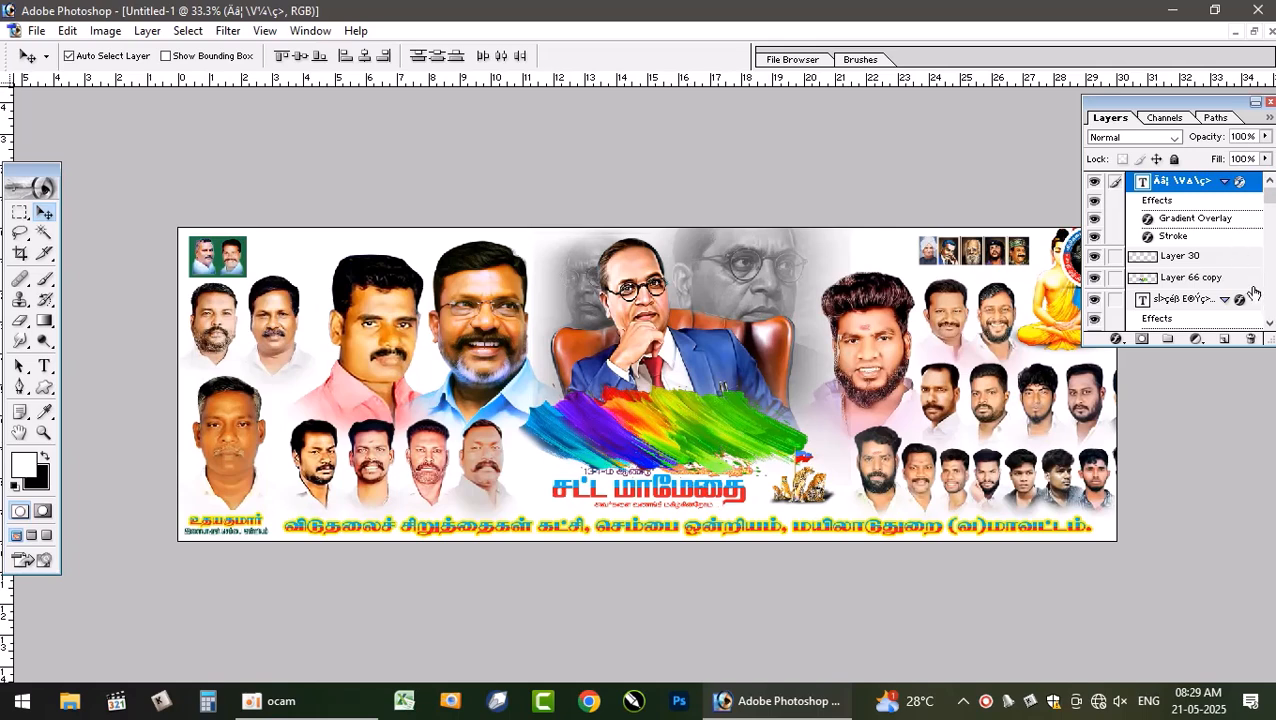
# - Delete the paint splash, Layer 66 copy, from the new banner
pyautogui.moveTo(1270, 199); pyautogui.dragTo(1270, 268)
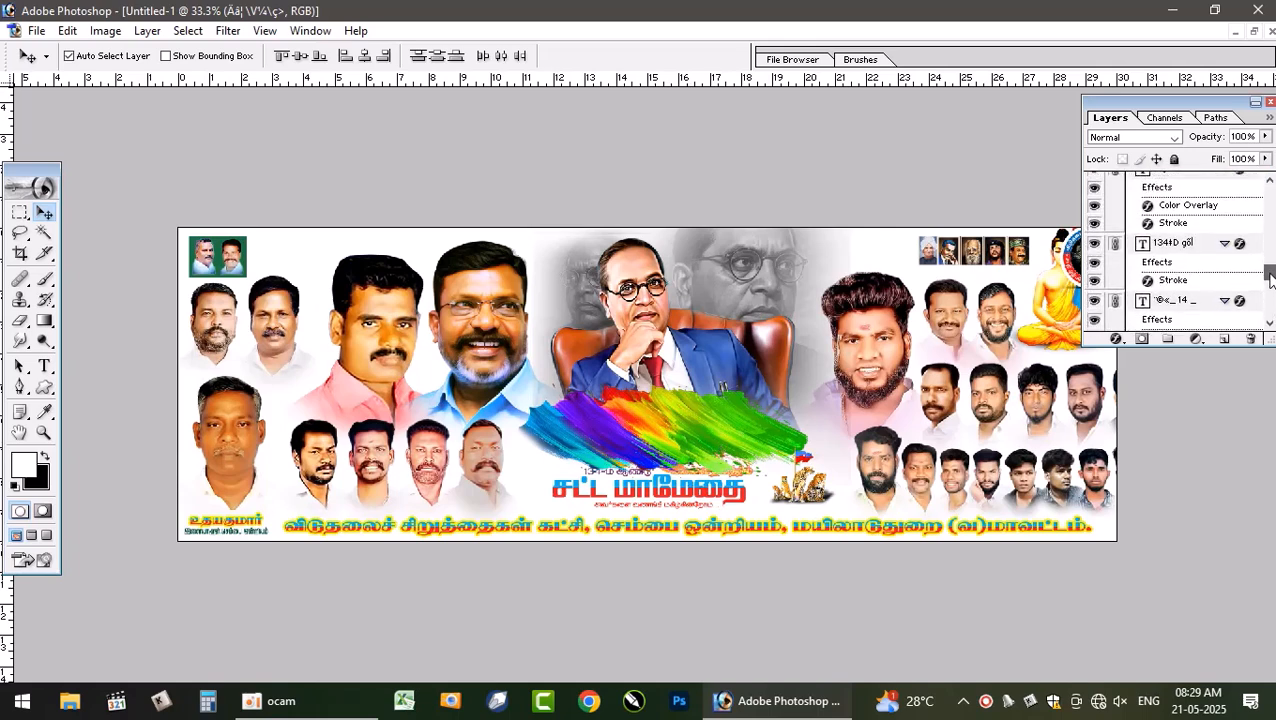
pyautogui.click(666, 420)
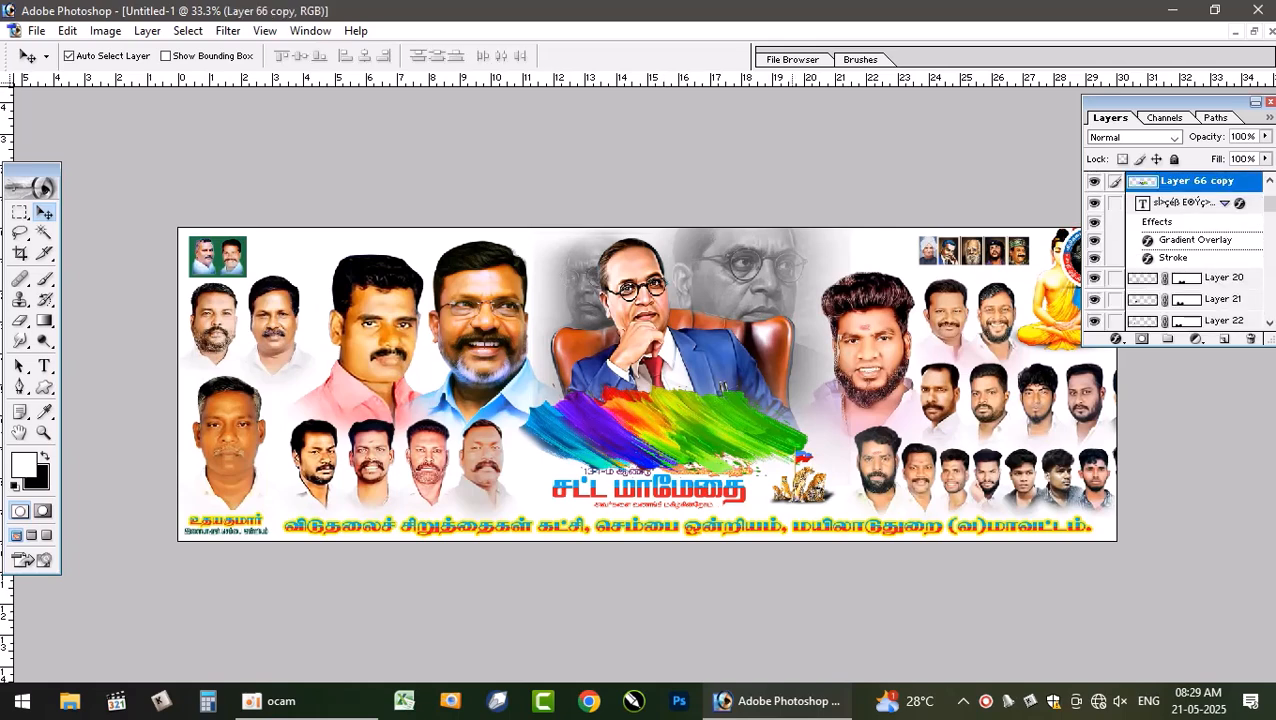
pyautogui.click(1250, 339)
pyautogui.press('Return')
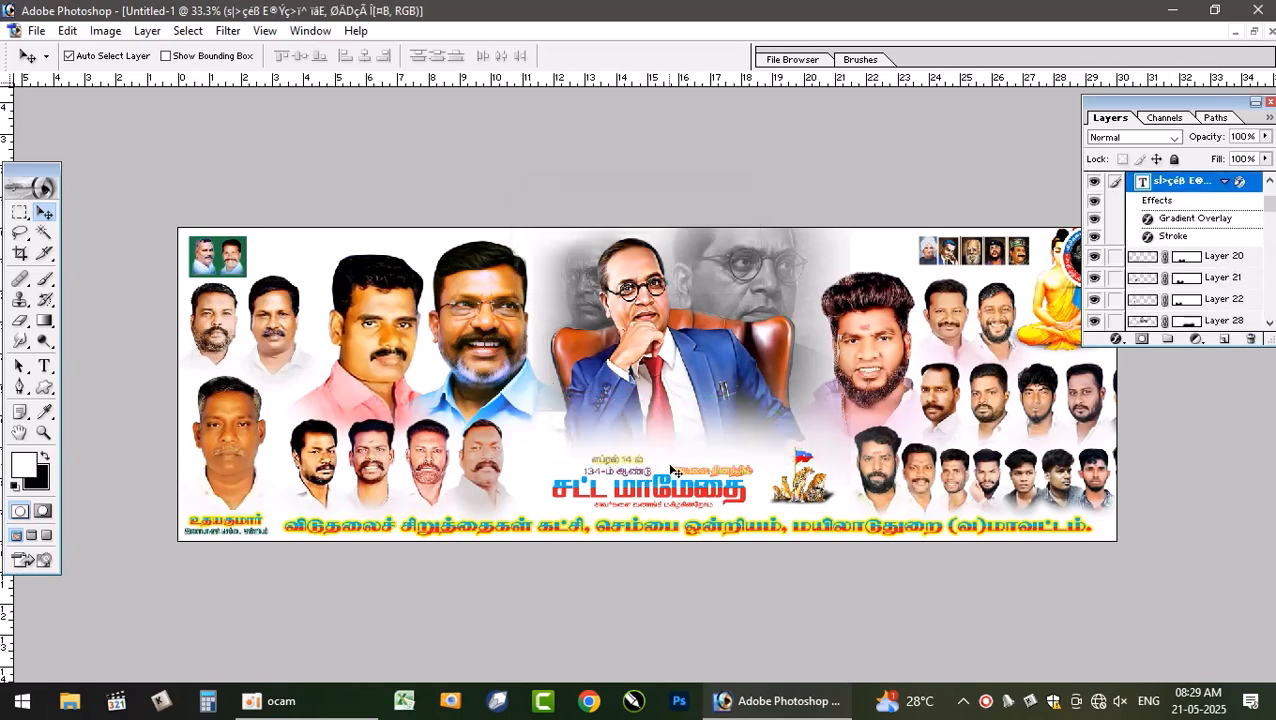
# - Try shifting the title text group slightly upward, and select the seated man's Layer 28, toggling its visibility off and on
pyautogui.click(678, 487)
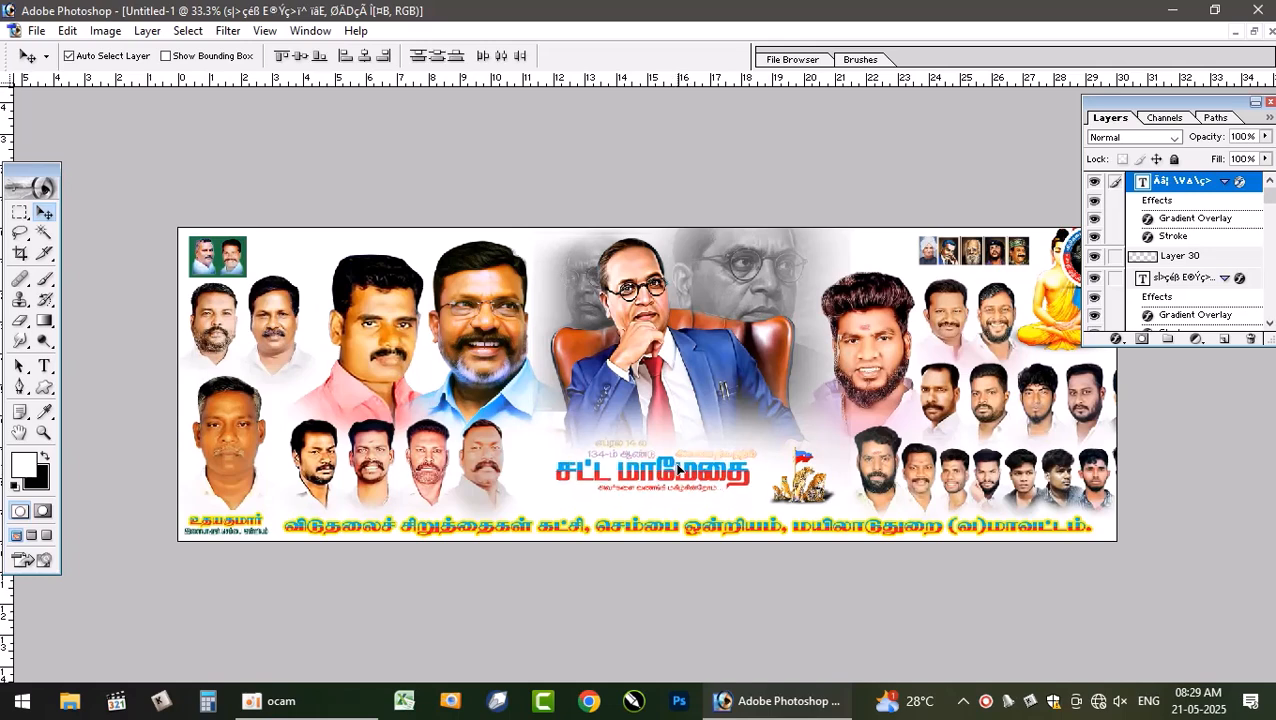
pyautogui.click(958, 410)
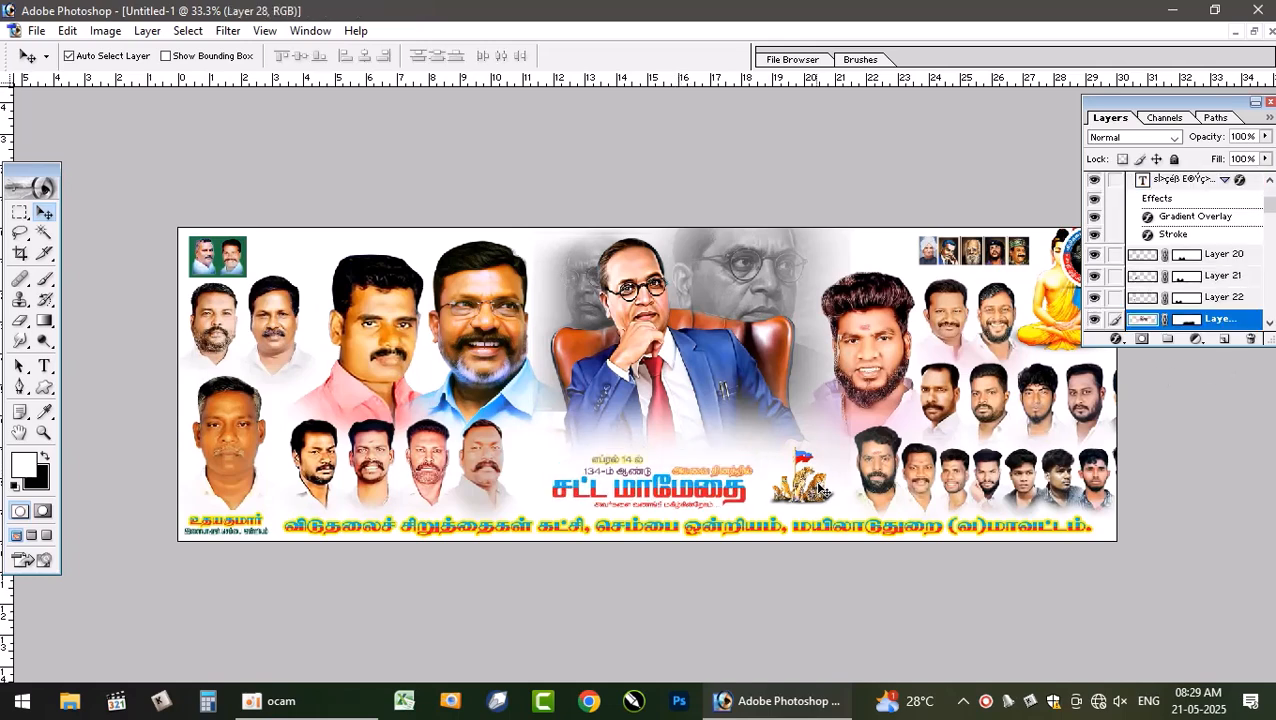
pyautogui.click(1094, 319)
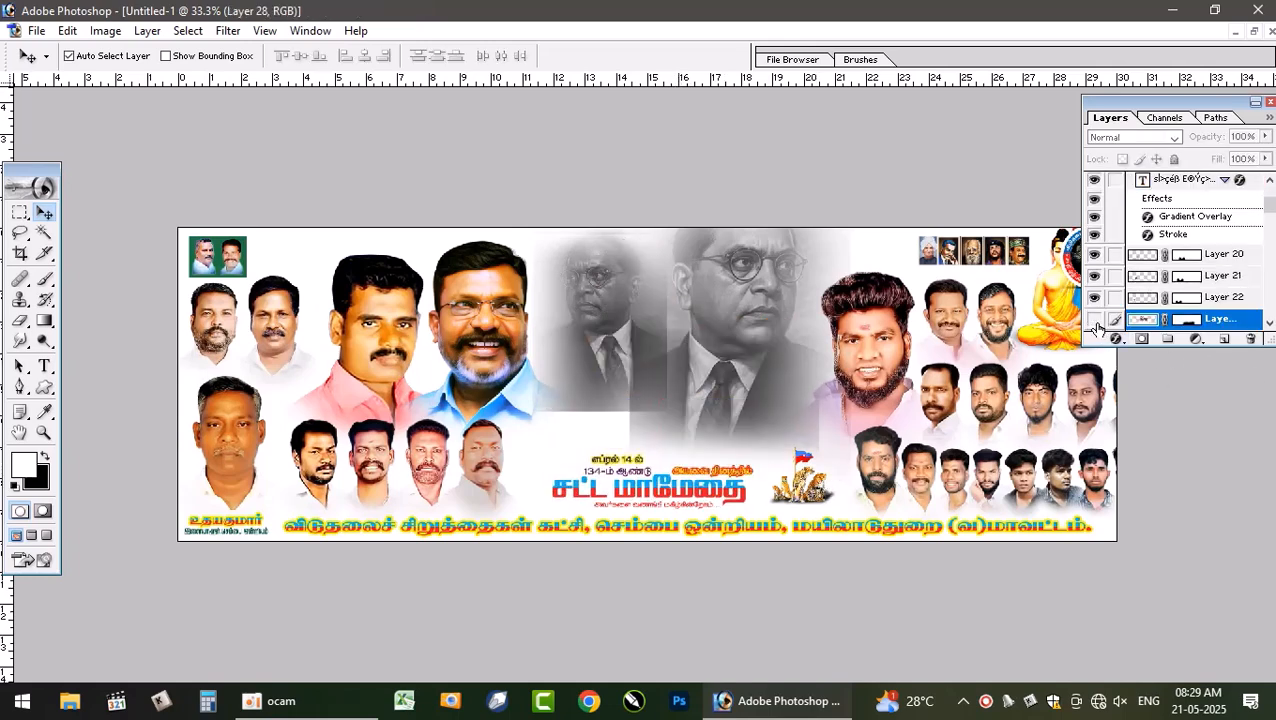
pyautogui.click(1095, 320)
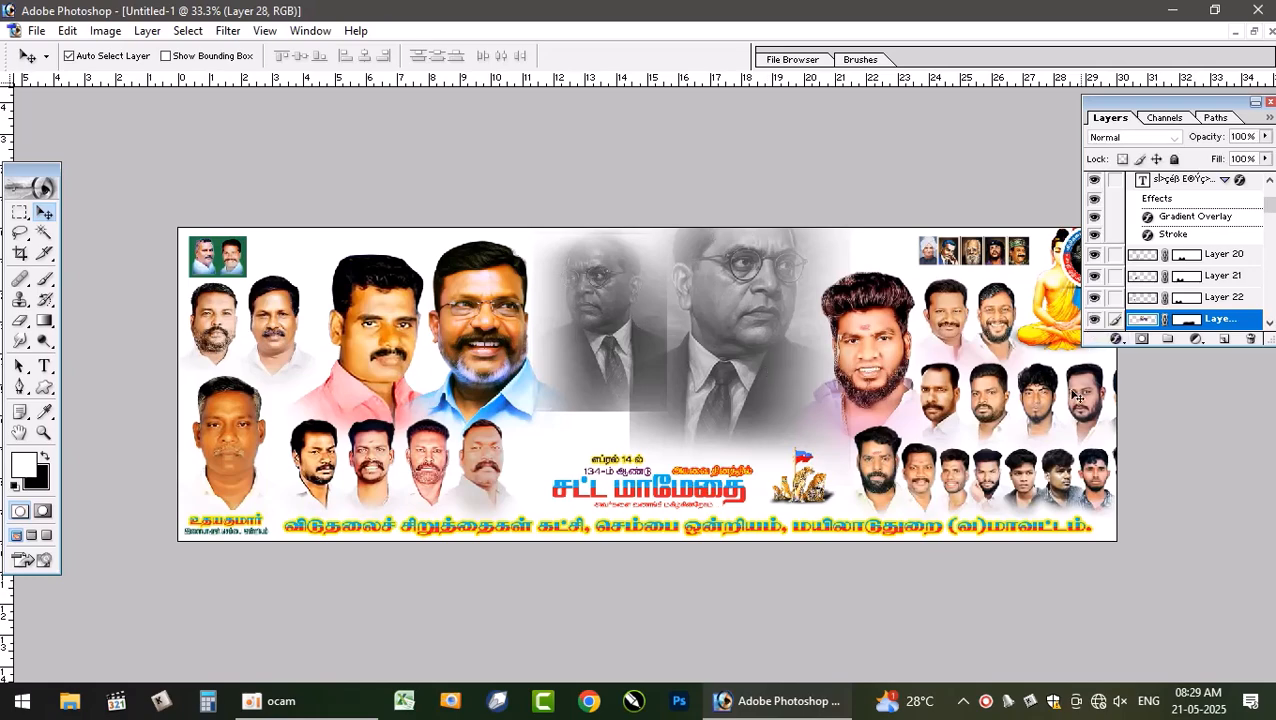
# - Copy the paint splash from 30 x 10 vck banner.psd into Untitled-1 directly above Layer 28 and position it behind the main title
pyautogui.click(1255, 34)
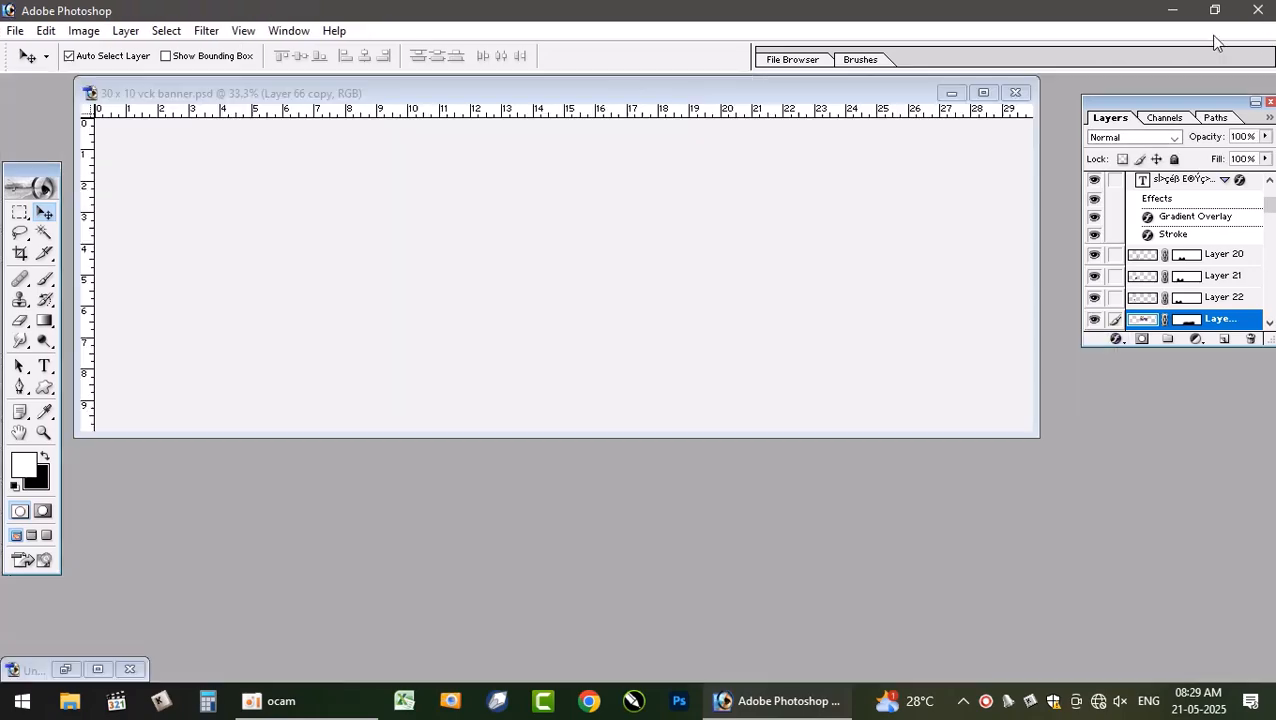
pyautogui.click(97, 670)
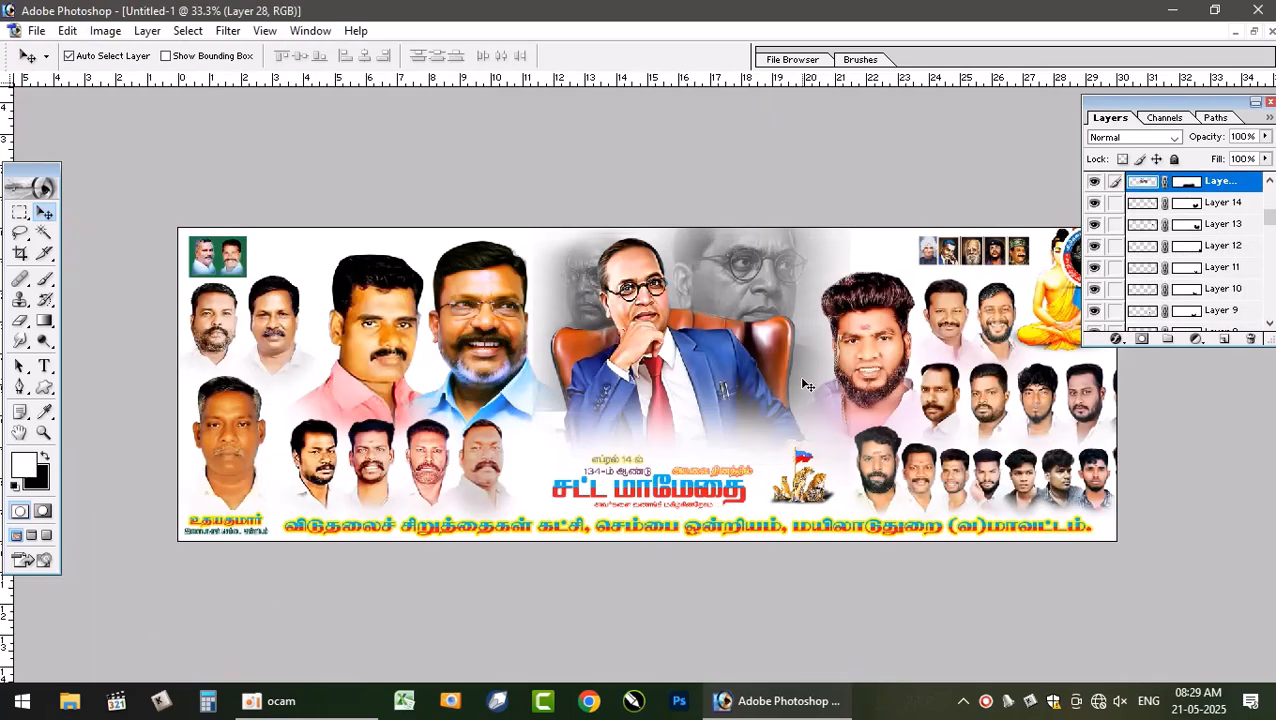
pyautogui.click(1258, 34)
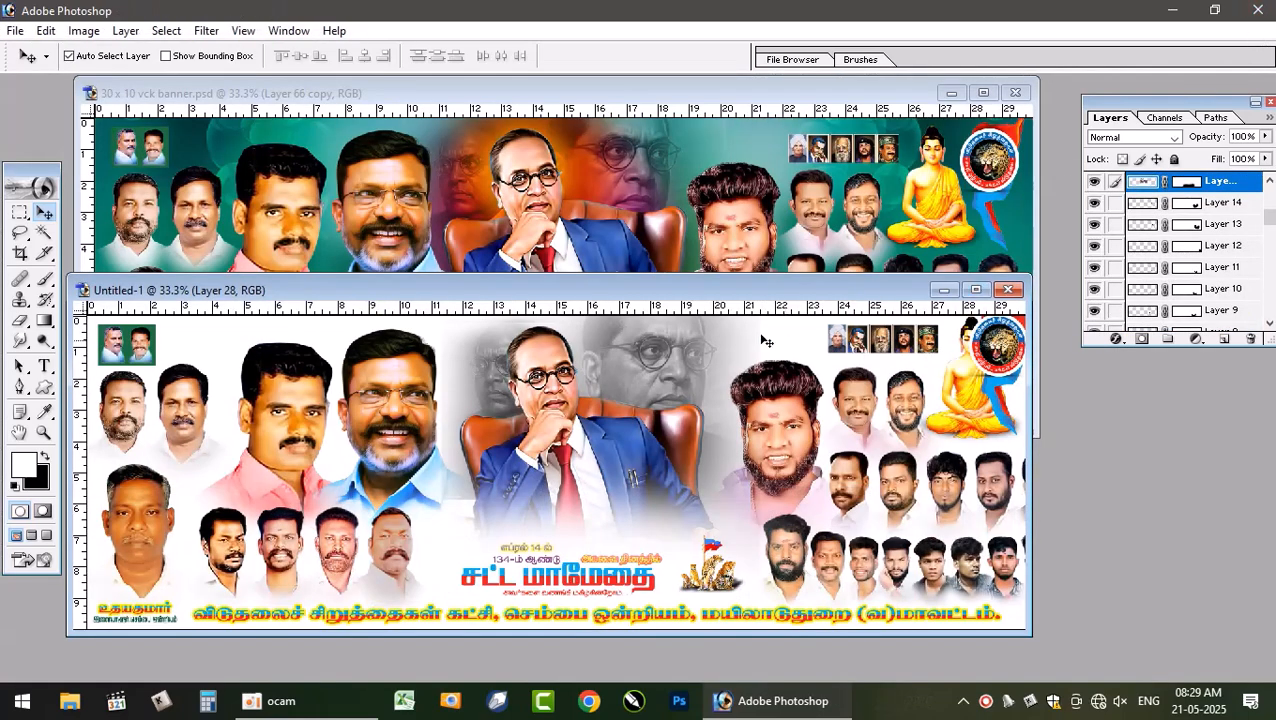
pyautogui.click(618, 212)
pyautogui.click(636, 490)
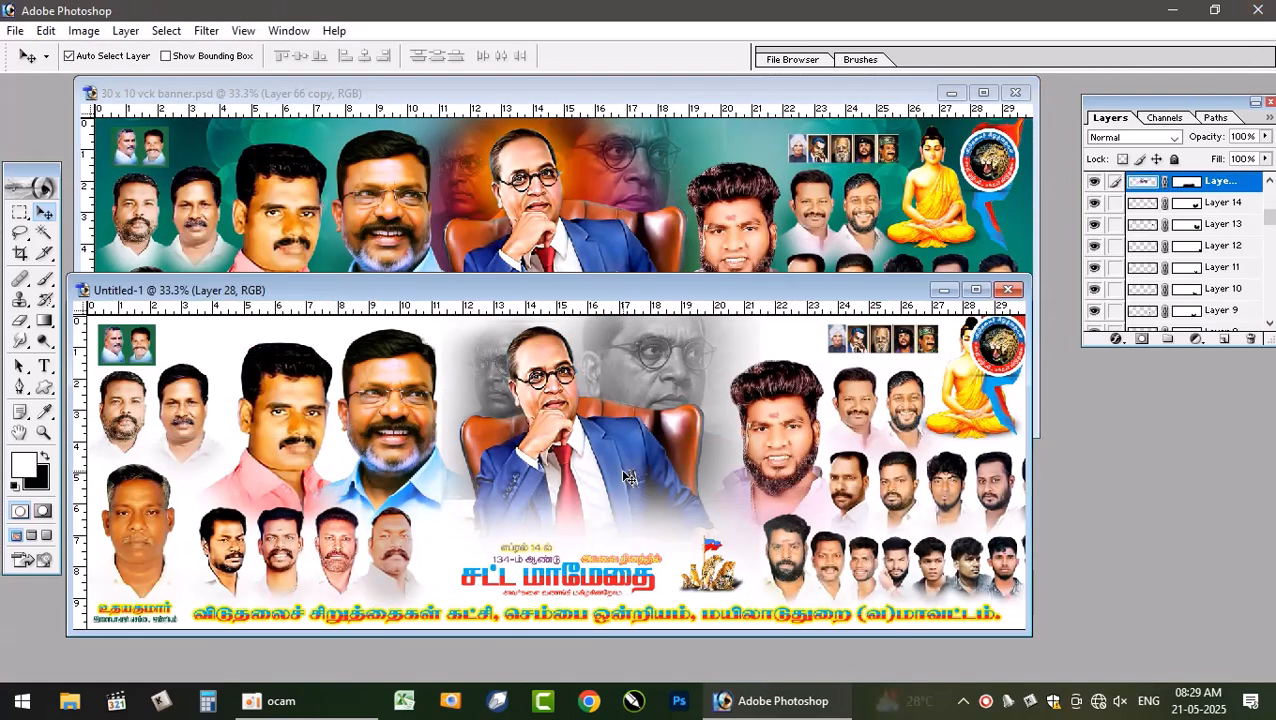
pyautogui.click(747, 150)
pyautogui.moveTo(650, 349); pyautogui.dragTo(573, 556)
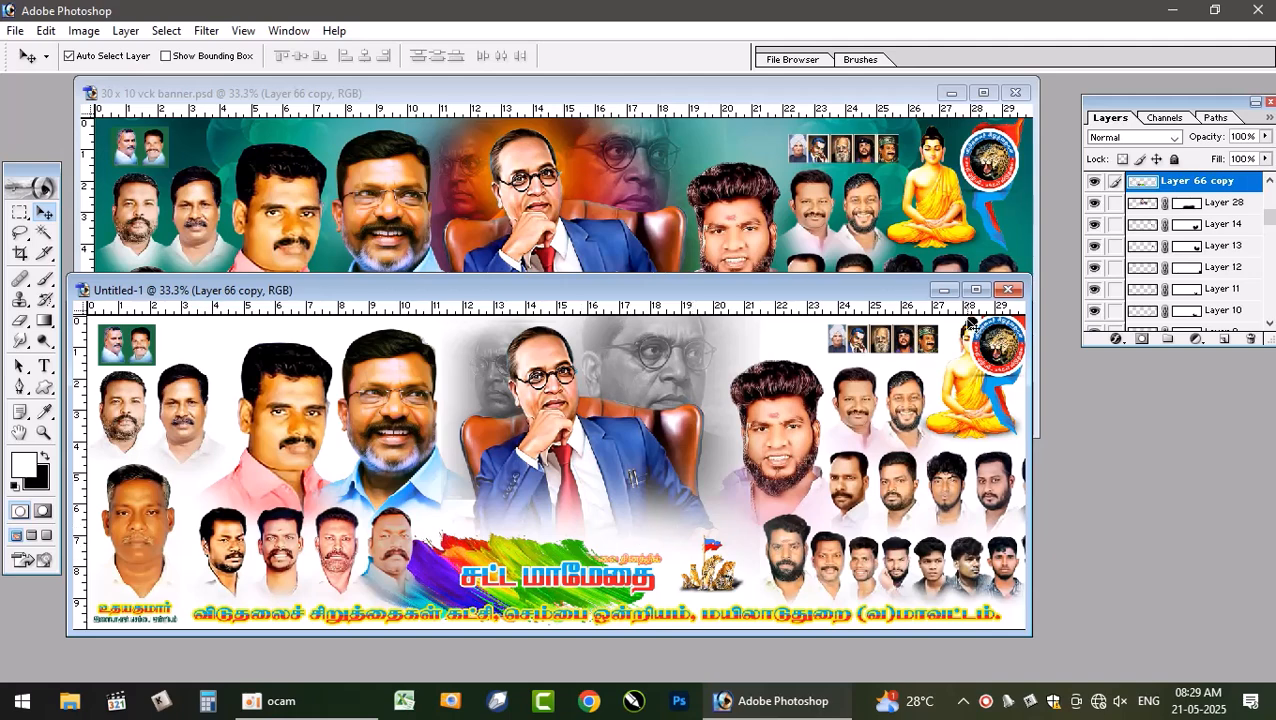
pyautogui.click(975, 289)
pyautogui.moveTo(601, 510)
pyautogui.mouseDown()
pyautogui.moveTo(620, 468)
pyautogui.moveTo(677, 447)
pyautogui.mouseUp()
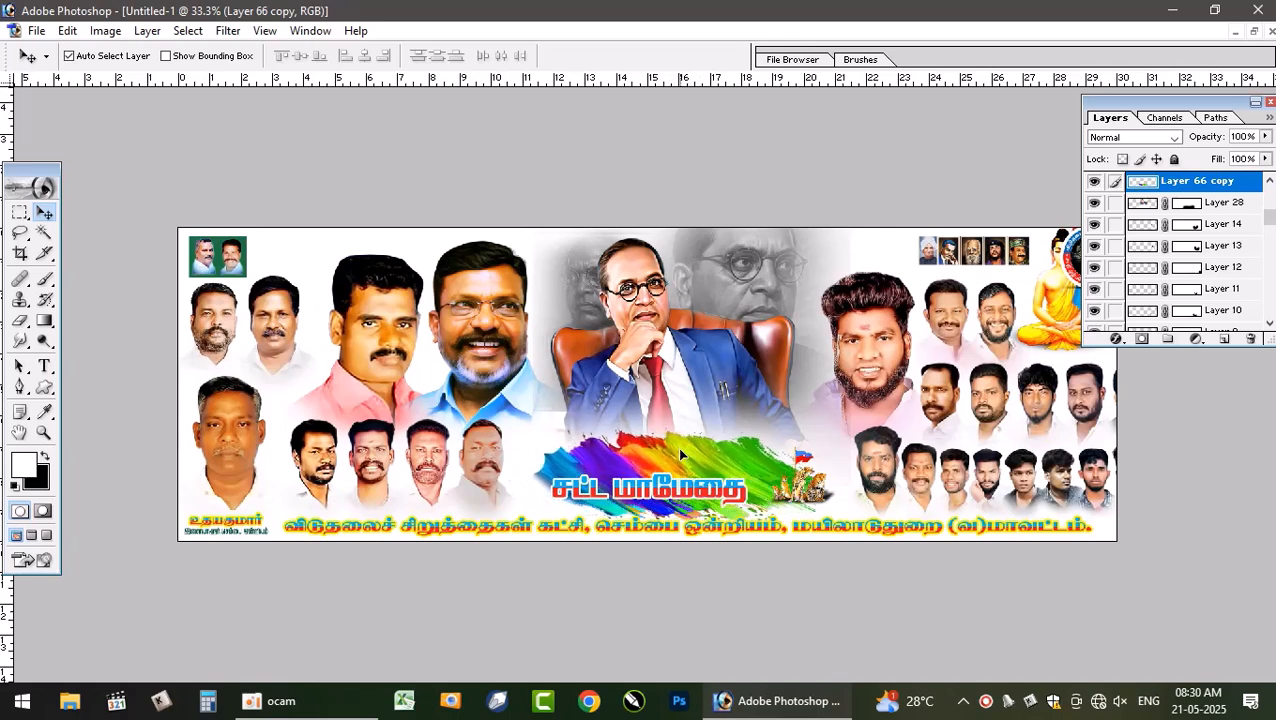
# - Shift the right-hand portrait group, the seated man and the faded gray background portraits to the left
pyautogui.moveTo(873, 366); pyautogui.dragTo(824, 354)
pyautogui.moveTo(664, 388); pyautogui.dragTo(648, 386)
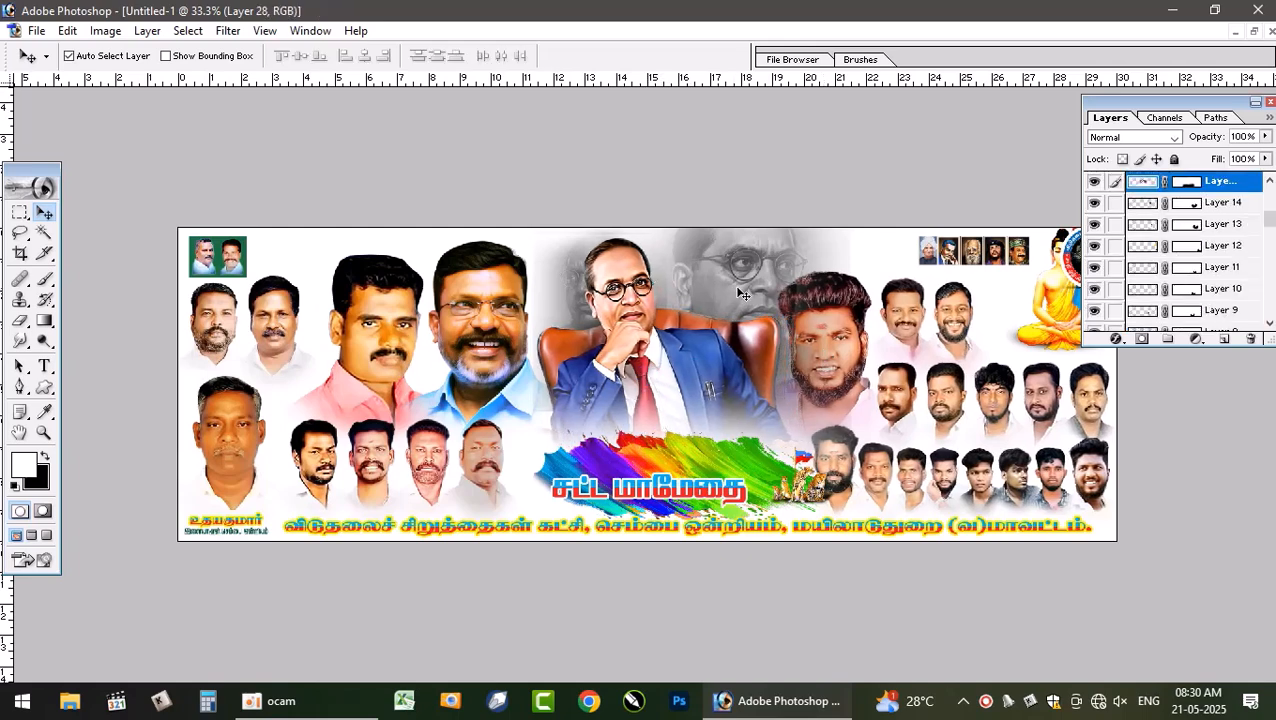
pyautogui.moveTo(744, 294); pyautogui.dragTo(712, 284)
# - Hide the Layers palette and move the Buddha figure and the strip of small portraits left, clear of the round emblem
pyautogui.click(993, 421)
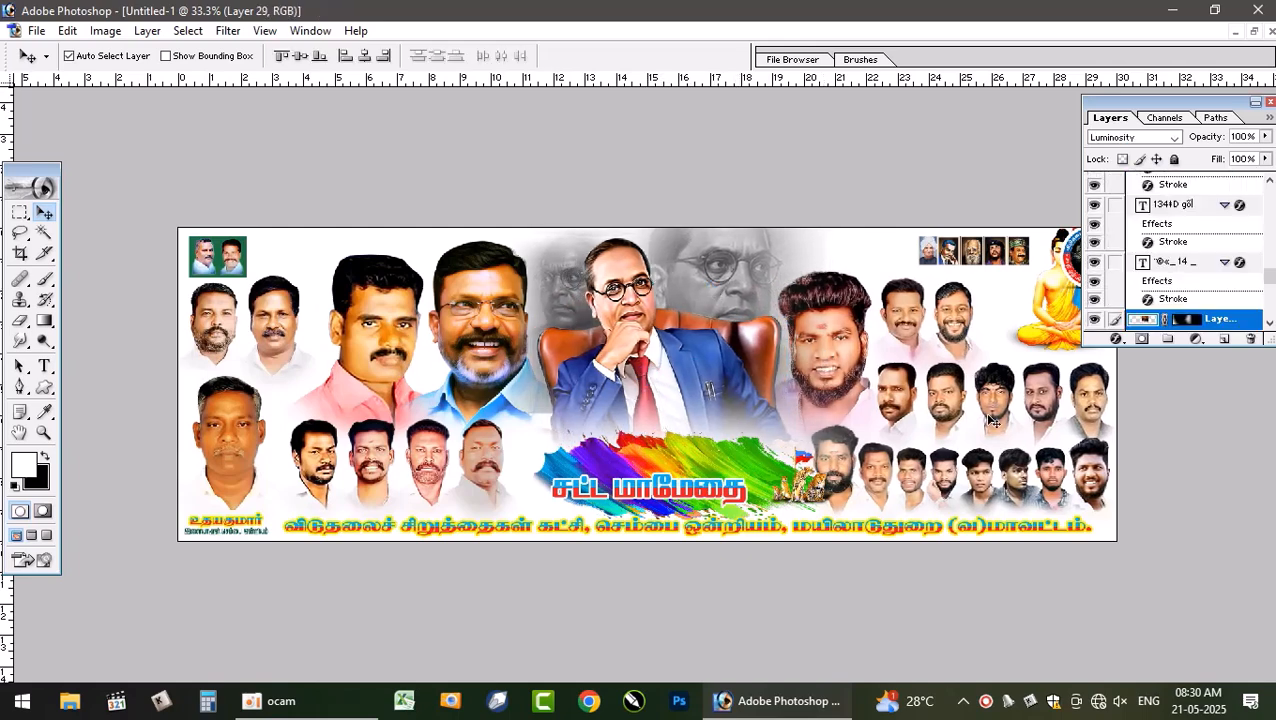
pyautogui.click(1269, 103)
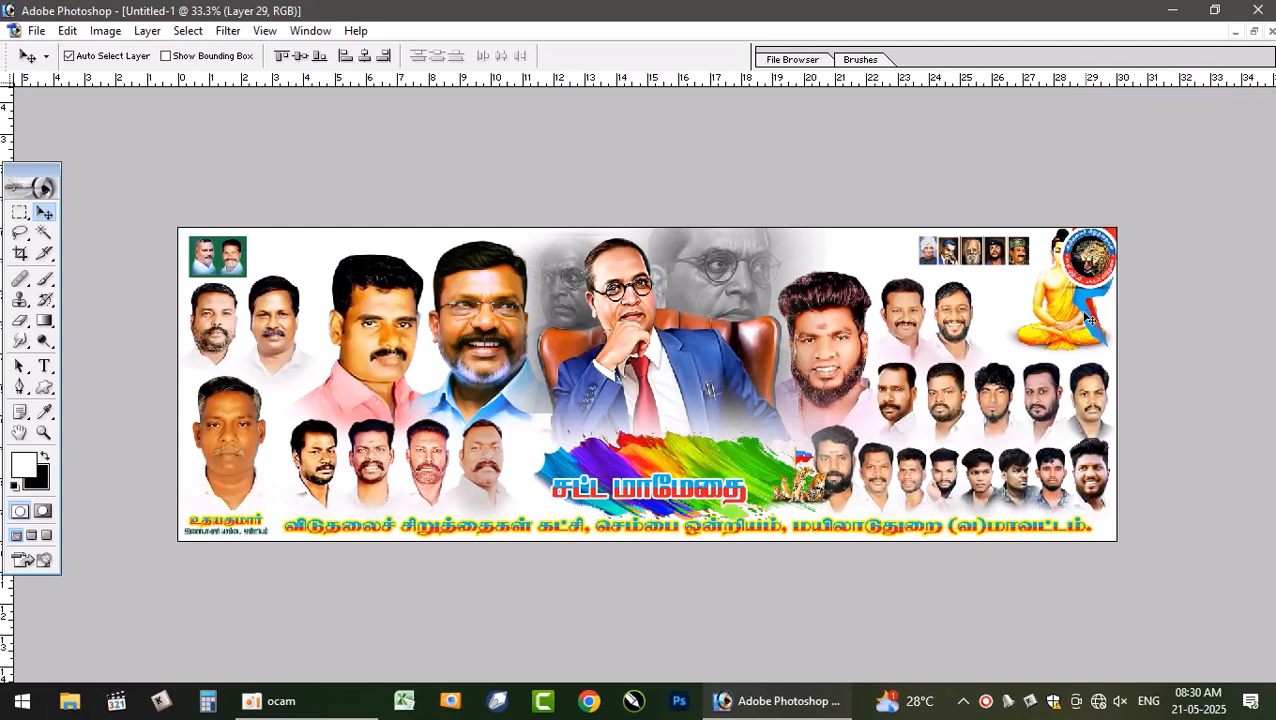
pyautogui.moveTo(1044, 305); pyautogui.dragTo(1012, 308)
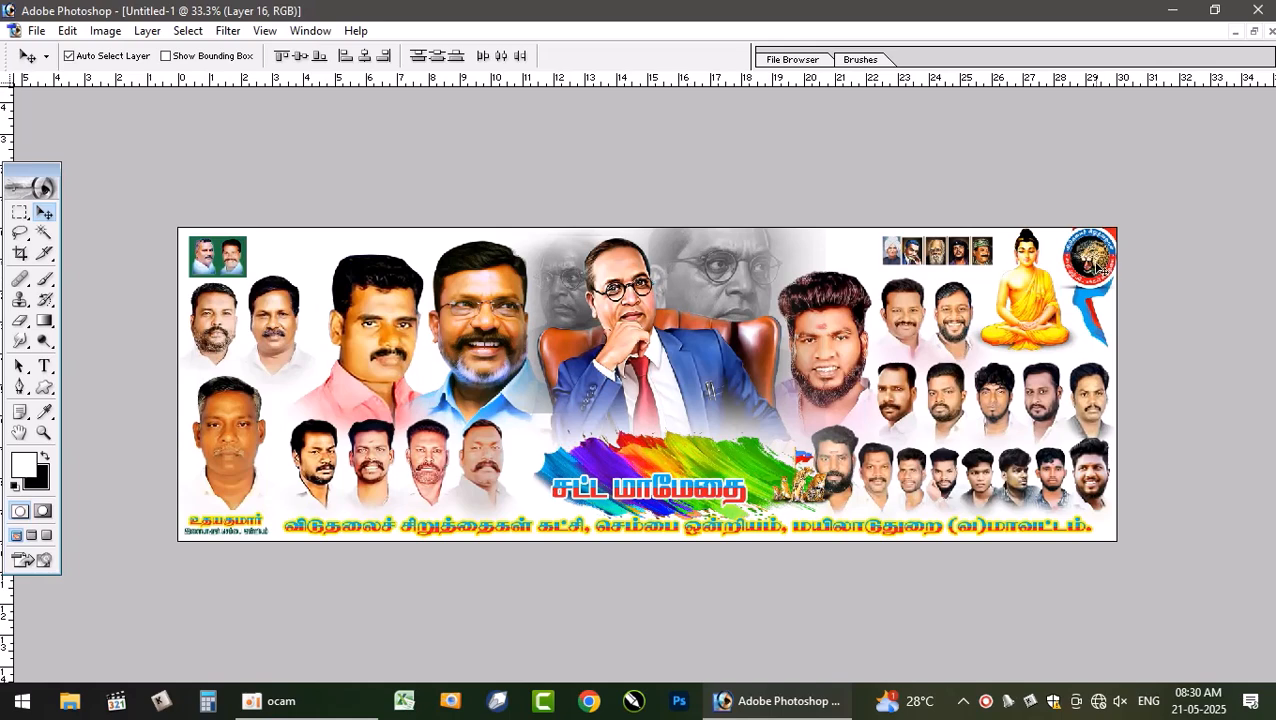
# - Shift the round emblem slightly left, and move the Buddha figure with the strip of small portraits left beside it
pyautogui.moveTo(1102, 270); pyautogui.dragTo(1086, 274)
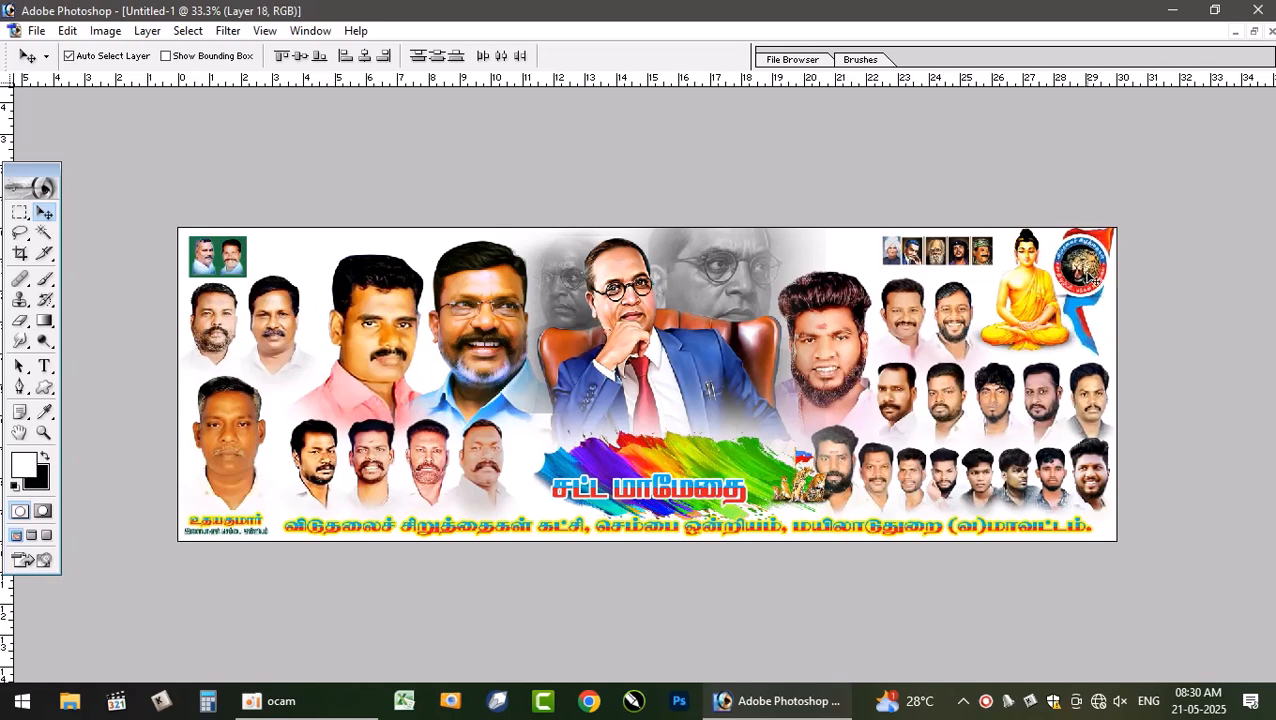
pyautogui.moveTo(1026, 305); pyautogui.dragTo(1016, 303)
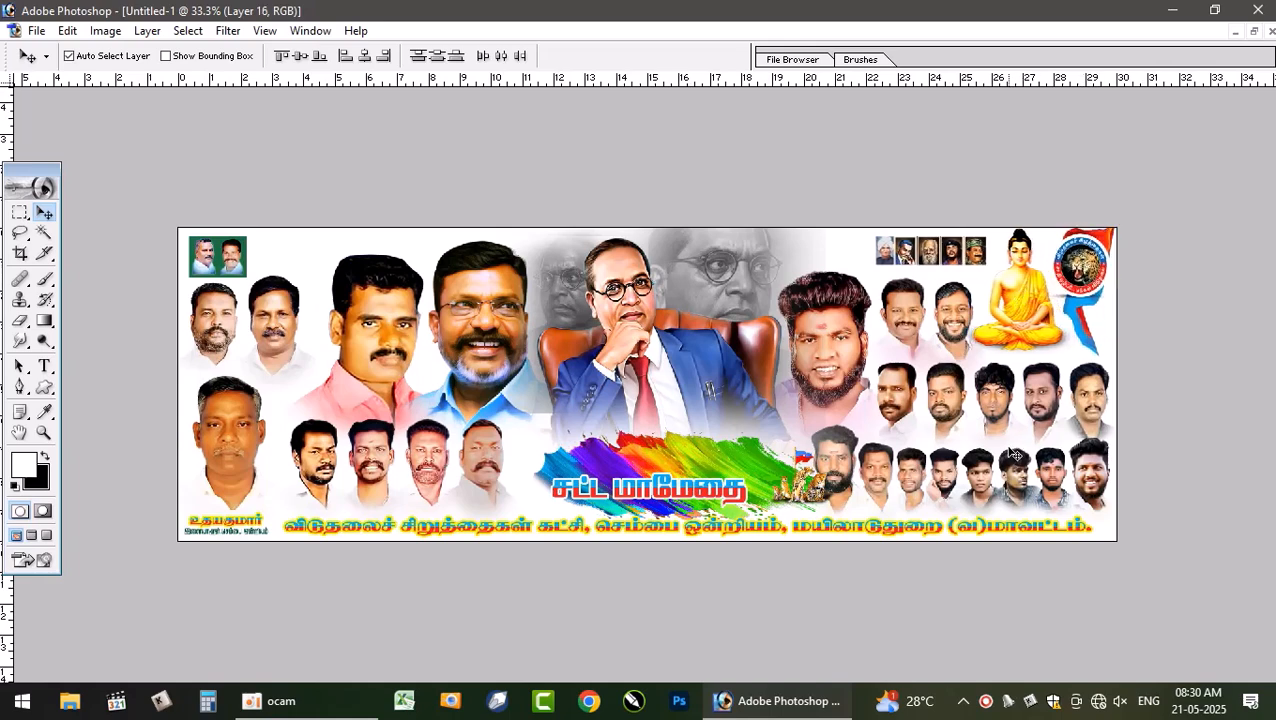
pyautogui.click(1043, 404)
# - Move the monument artwork beside the title and the paint splash behind it slightly to the left
pyautogui.click(808, 494)
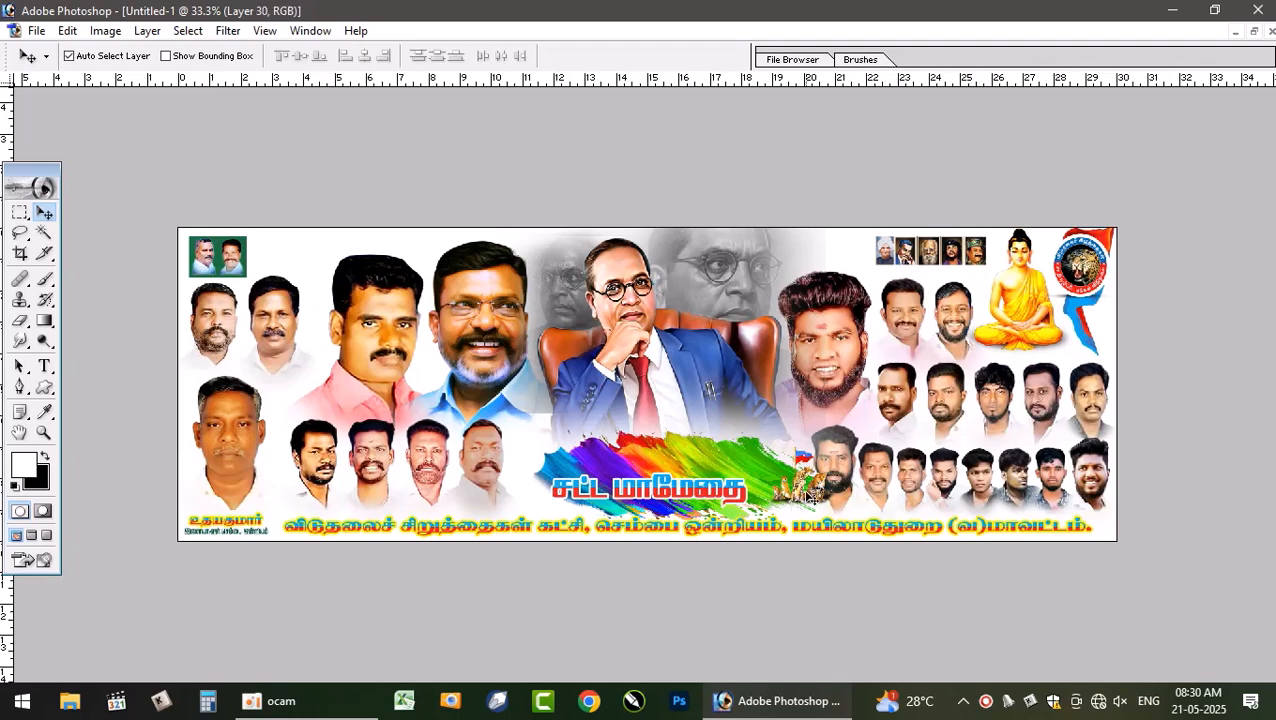
pyautogui.moveTo(810, 496); pyautogui.dragTo(799, 500)
pyautogui.moveTo(725, 473); pyautogui.dragTo(710, 463)
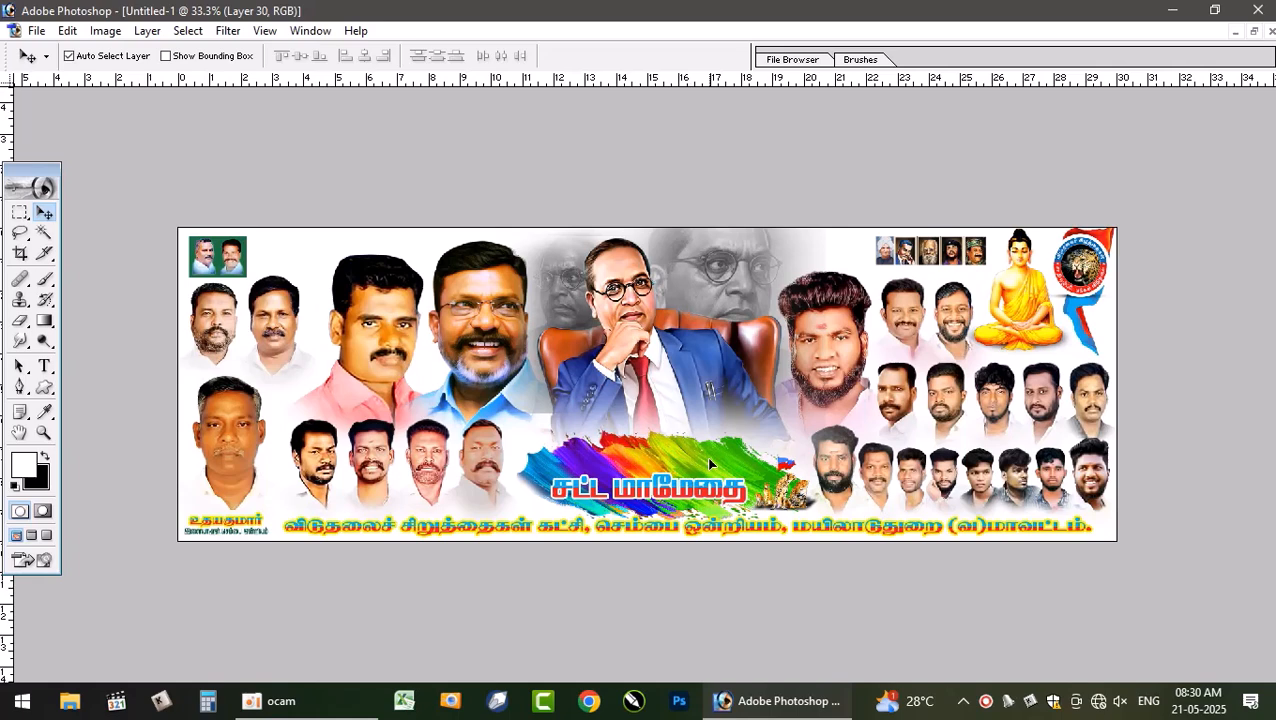
pyautogui.click(666, 459)
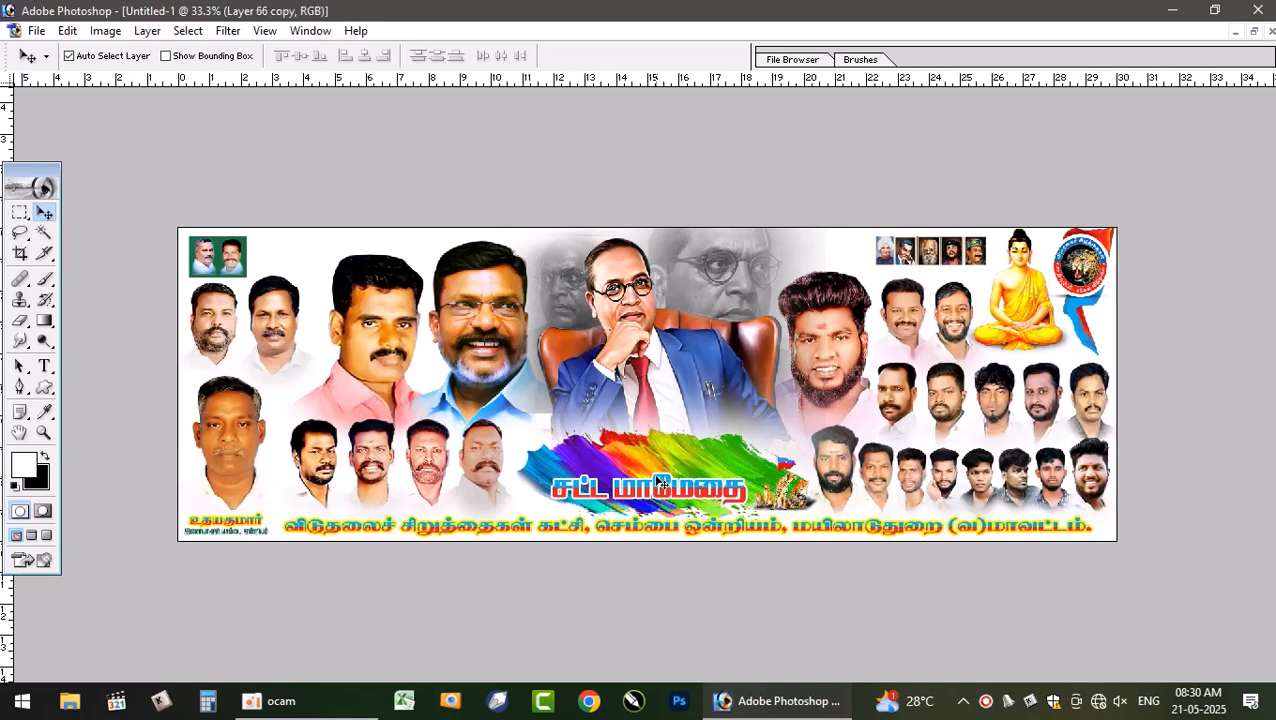
# - Bring the small text line beneath the title and the orange line above its right end to the front of the layer stack
pyautogui.click(660, 482)
pyautogui.press('F7')
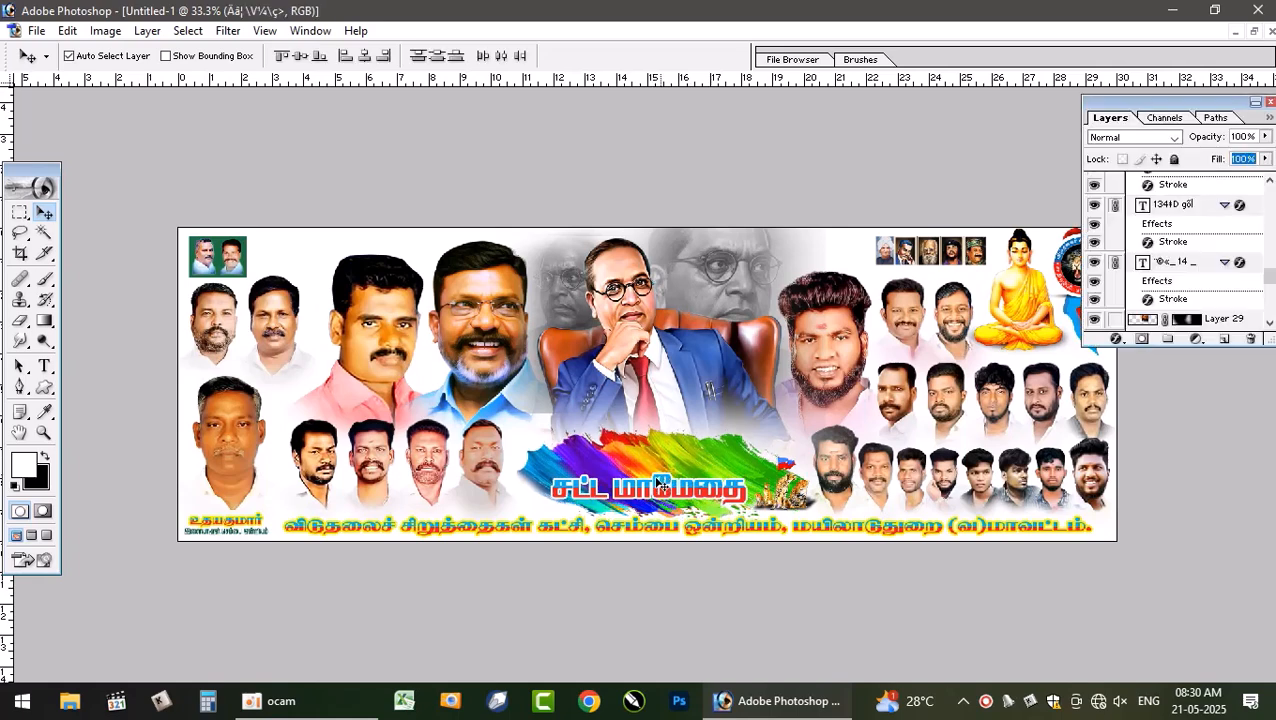
pyautogui.scroll(-5, 1188, 277)
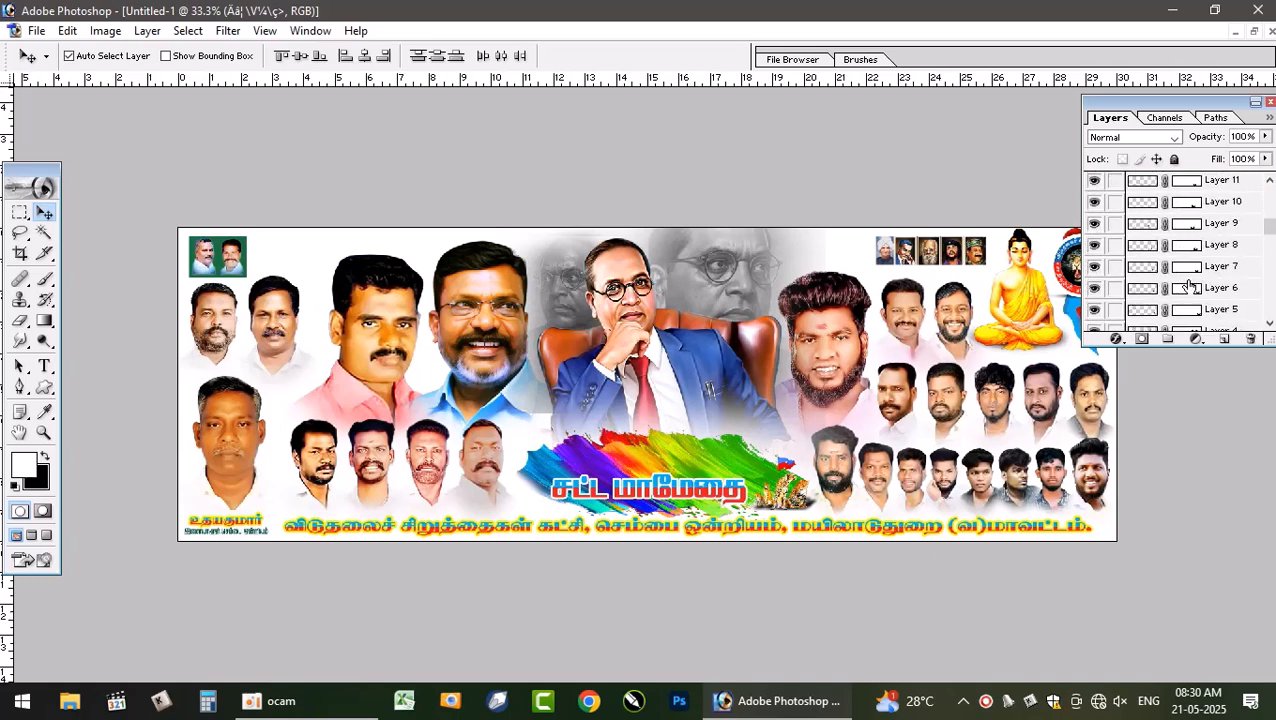
pyautogui.scroll(-3, 1182, 290)
pyautogui.scroll(3, 1182, 300)
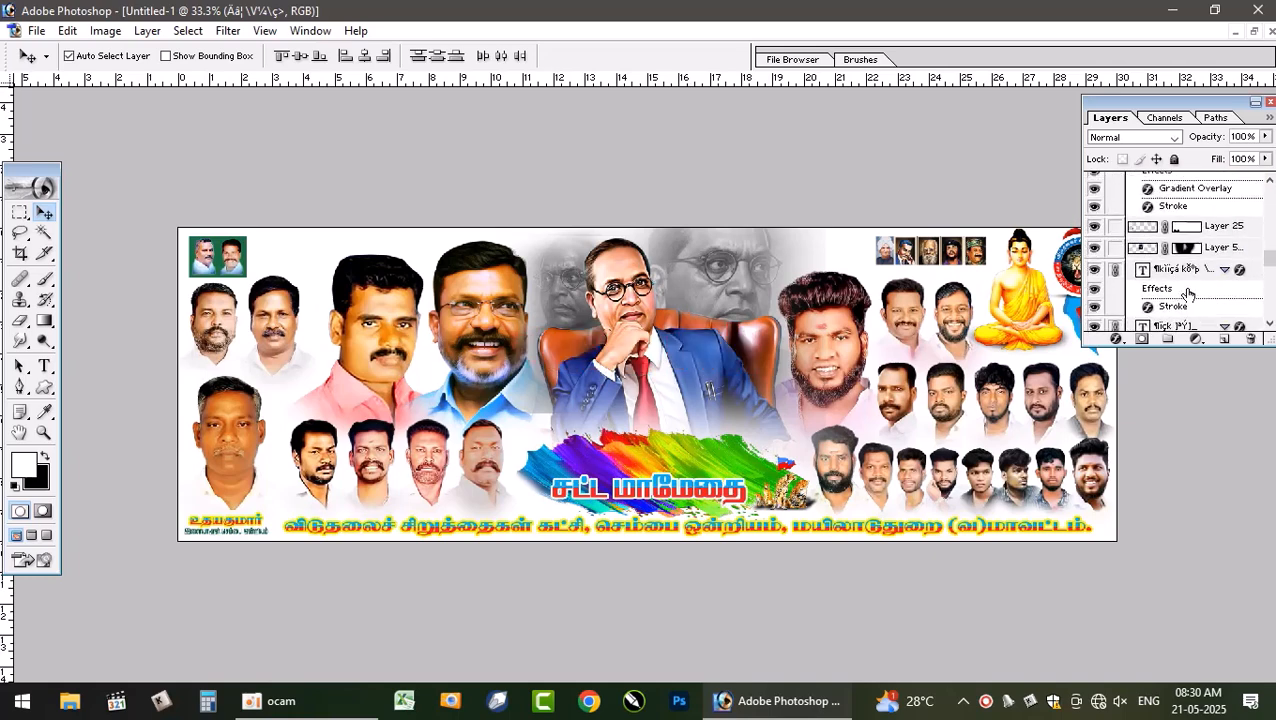
pyautogui.click(1205, 276)
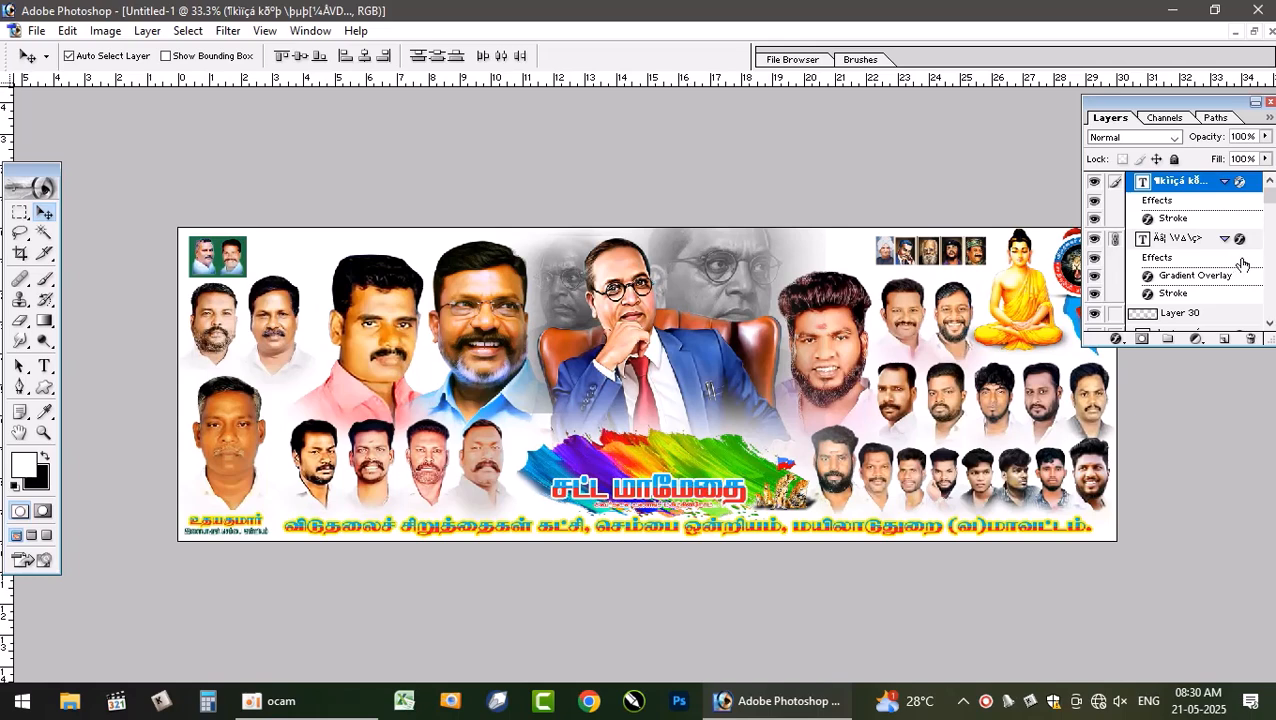
pyautogui.scroll(-6, 1203, 310)
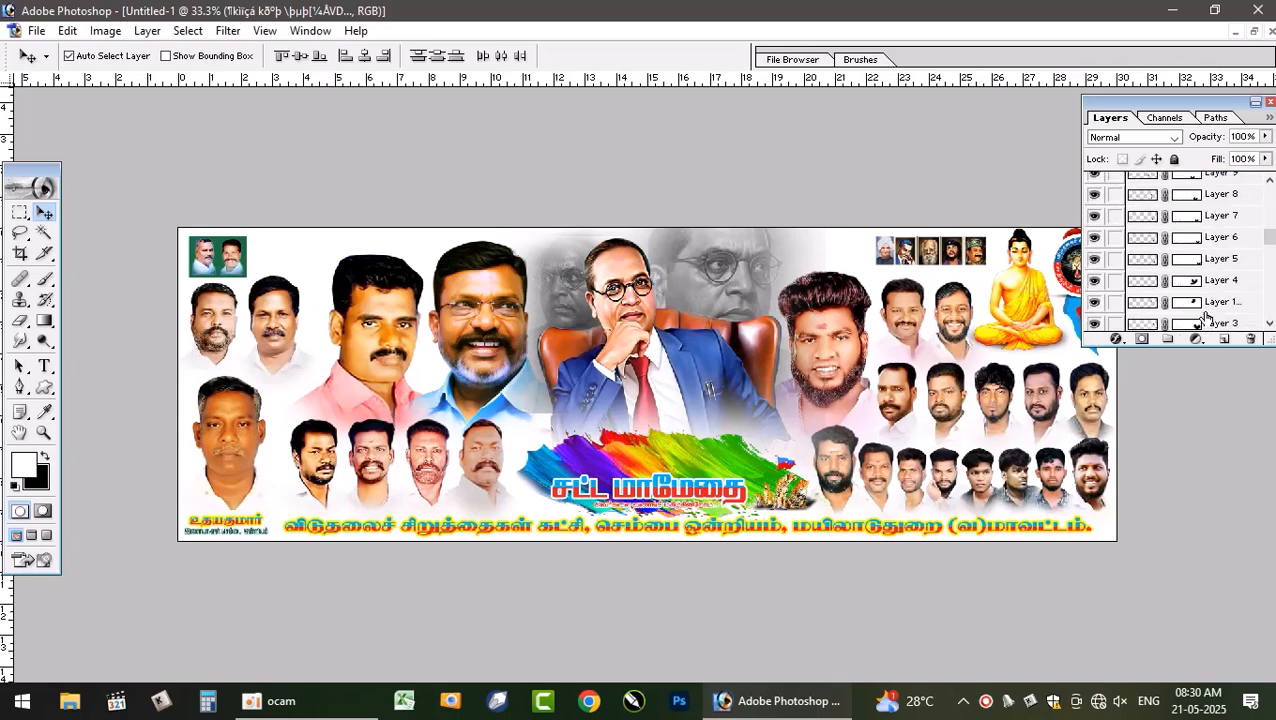
pyautogui.scroll(-5, 1203, 314)
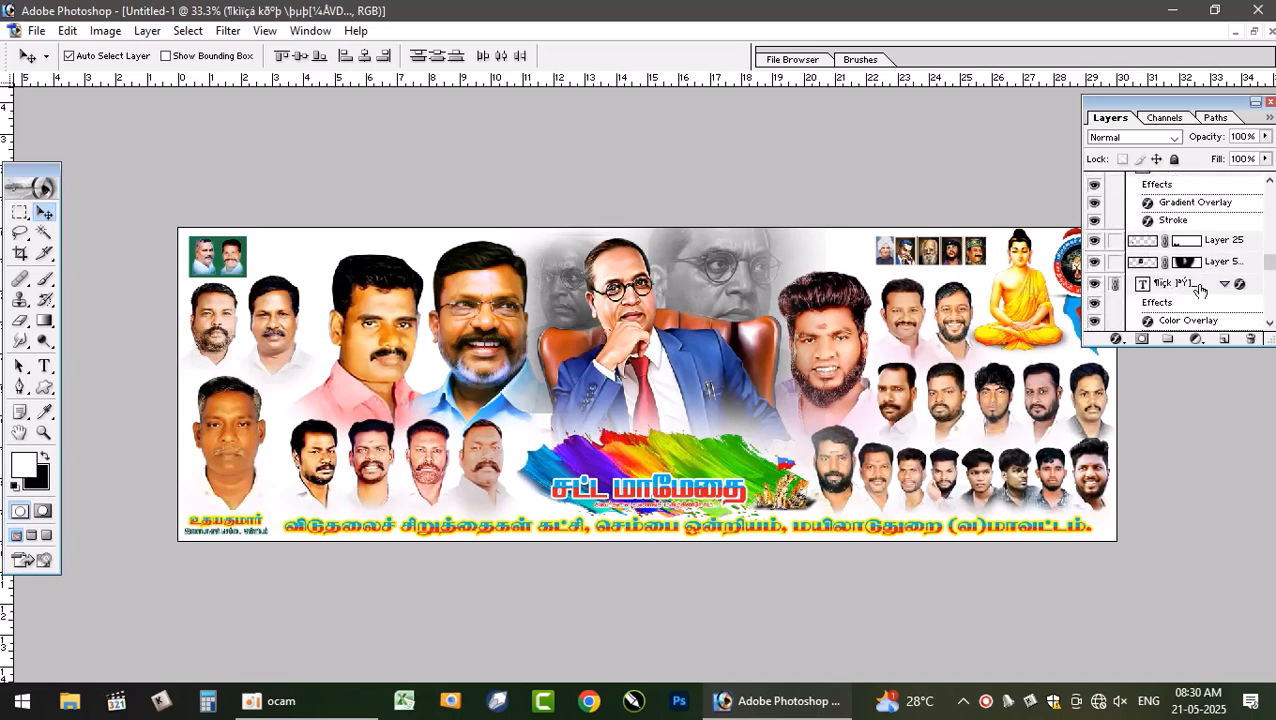
pyautogui.click(1200, 285)
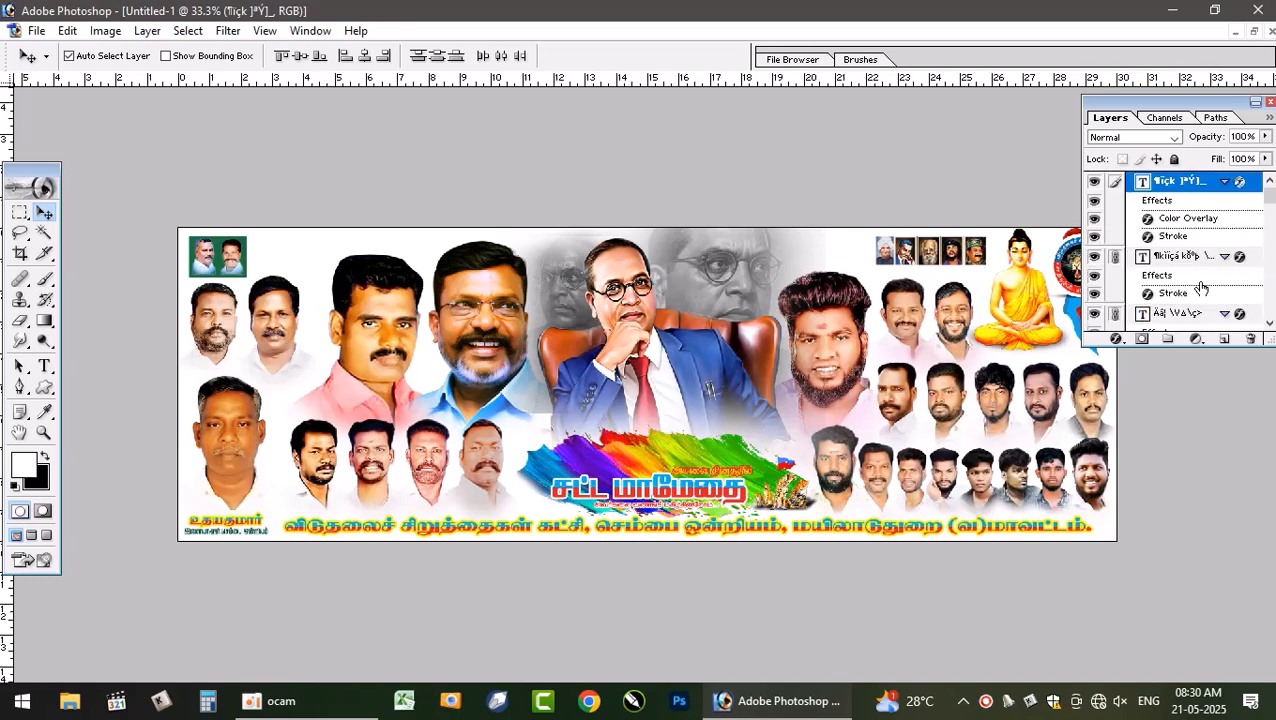
# - Bring the title's two remaining linked text lines, starting with the 134 line, followed by the date line, to the front of the layer stack
pyautogui.scroll(-10, 1188, 300)
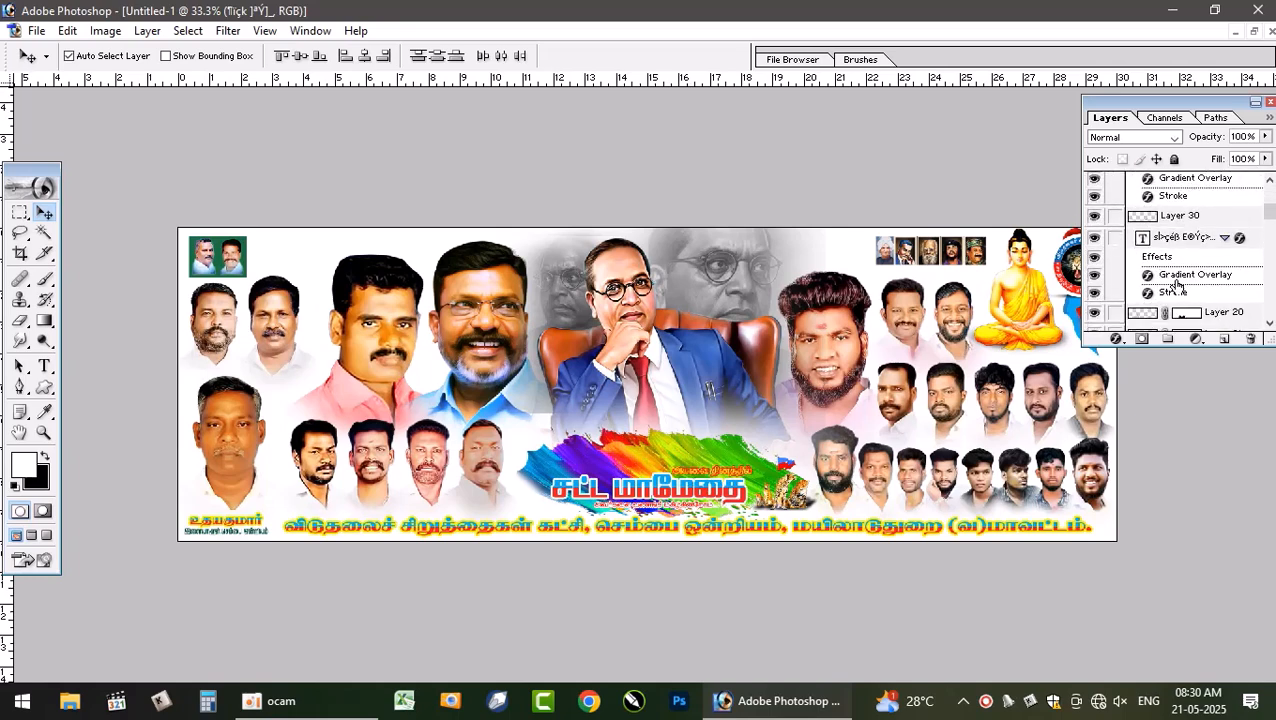
pyautogui.scroll(-3, 1170, 280)
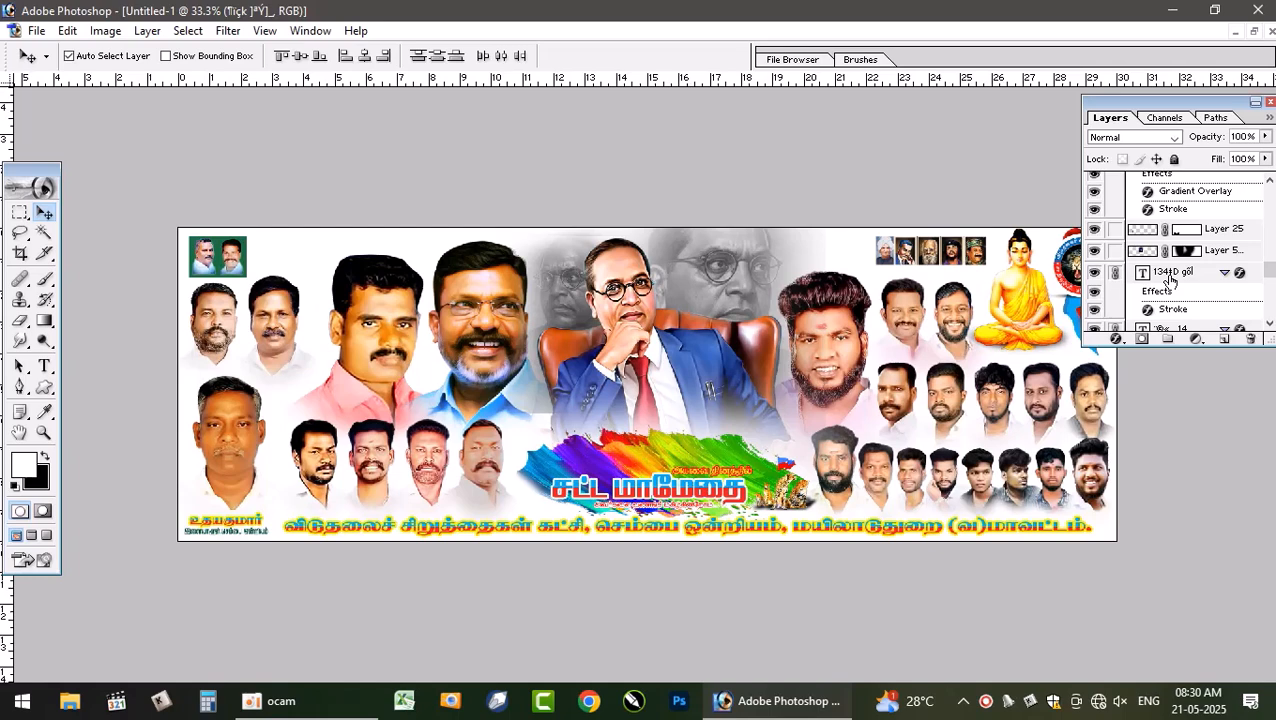
pyautogui.click(1172, 278)
pyautogui.hotkey('ctrl', ']')
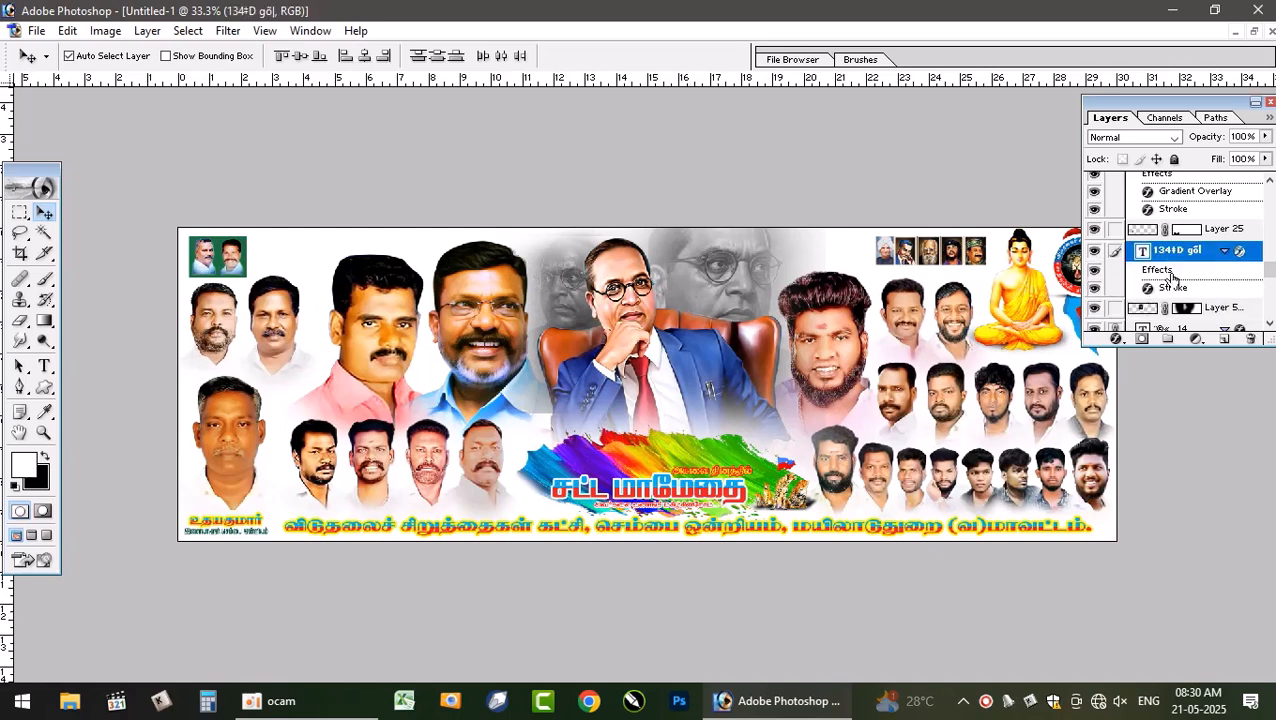
pyautogui.hotkey('ctrl', ']')
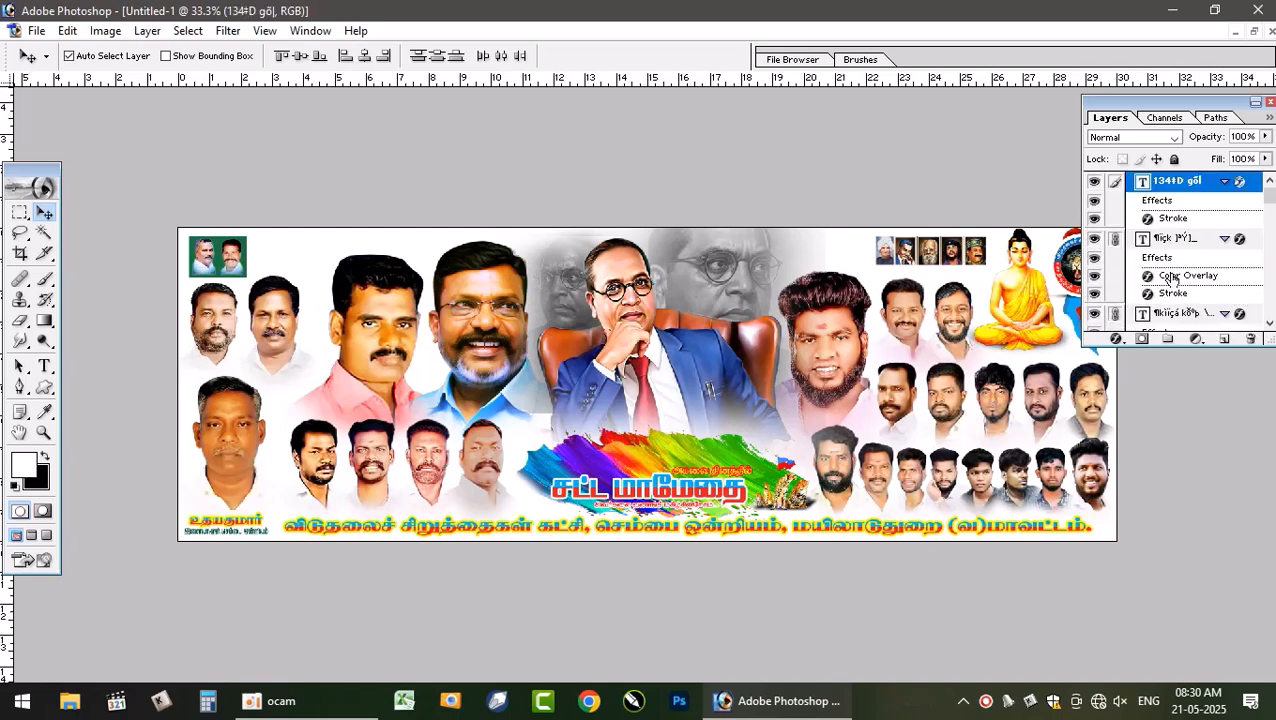
pyautogui.scroll(-10, 1198, 298)
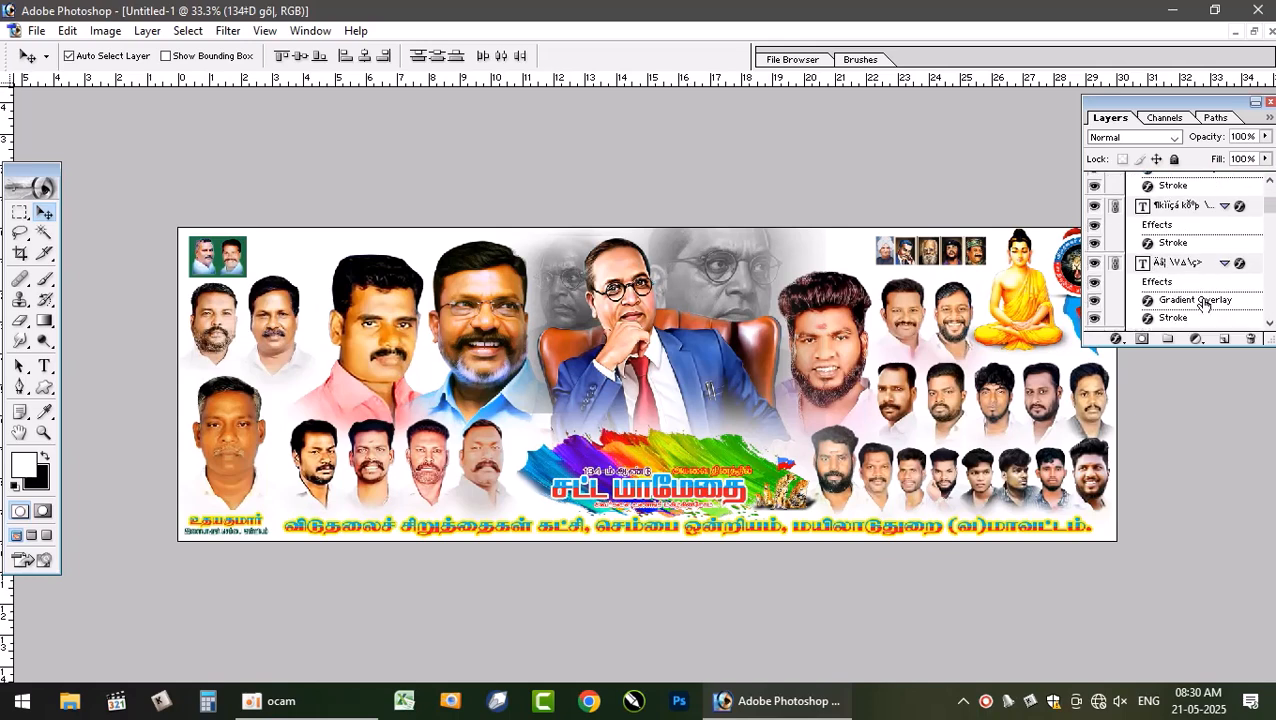
pyautogui.scroll(-5, 1214, 288)
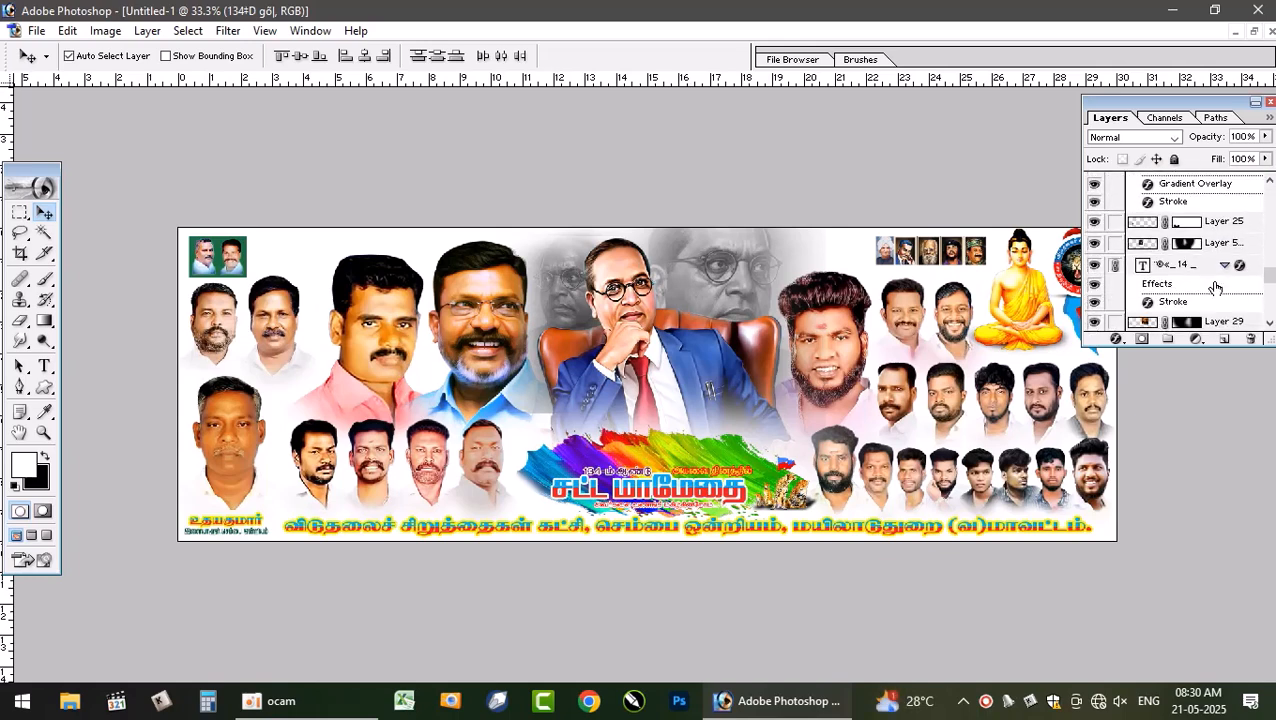
pyautogui.click(1177, 268)
pyautogui.scroll(-3, 1177, 272)
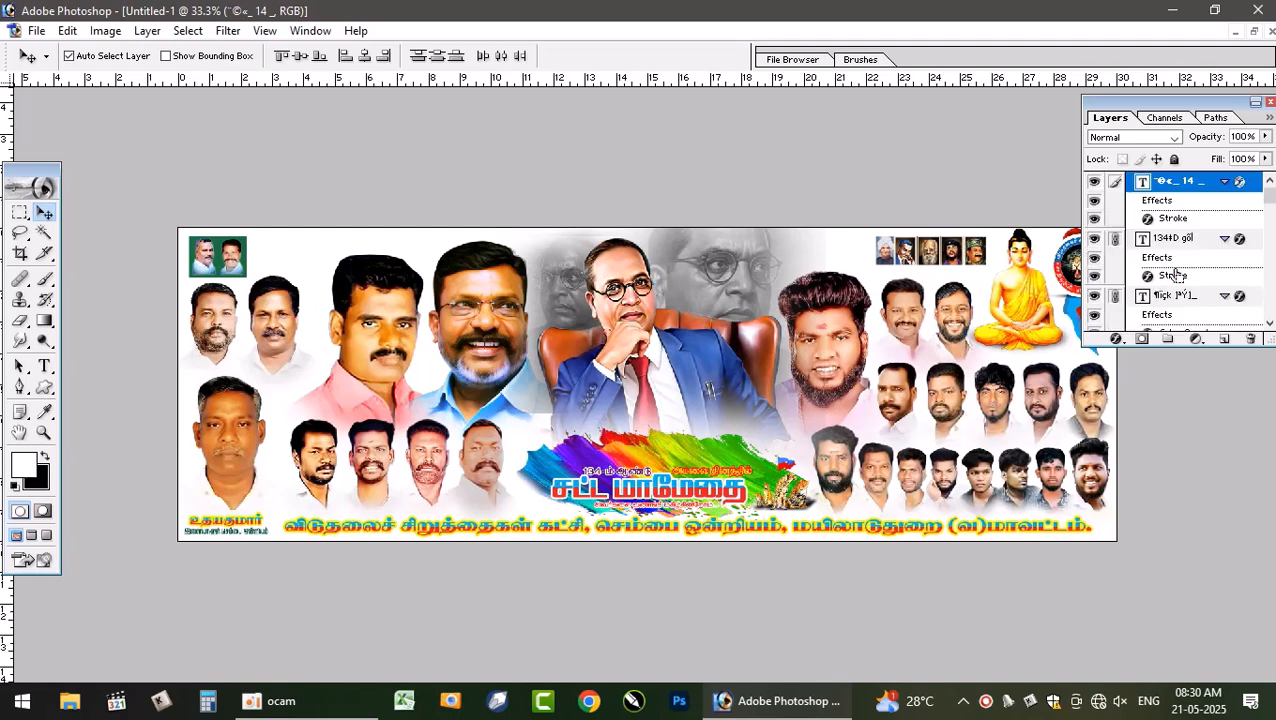
pyautogui.scroll(-10, 1180, 250)
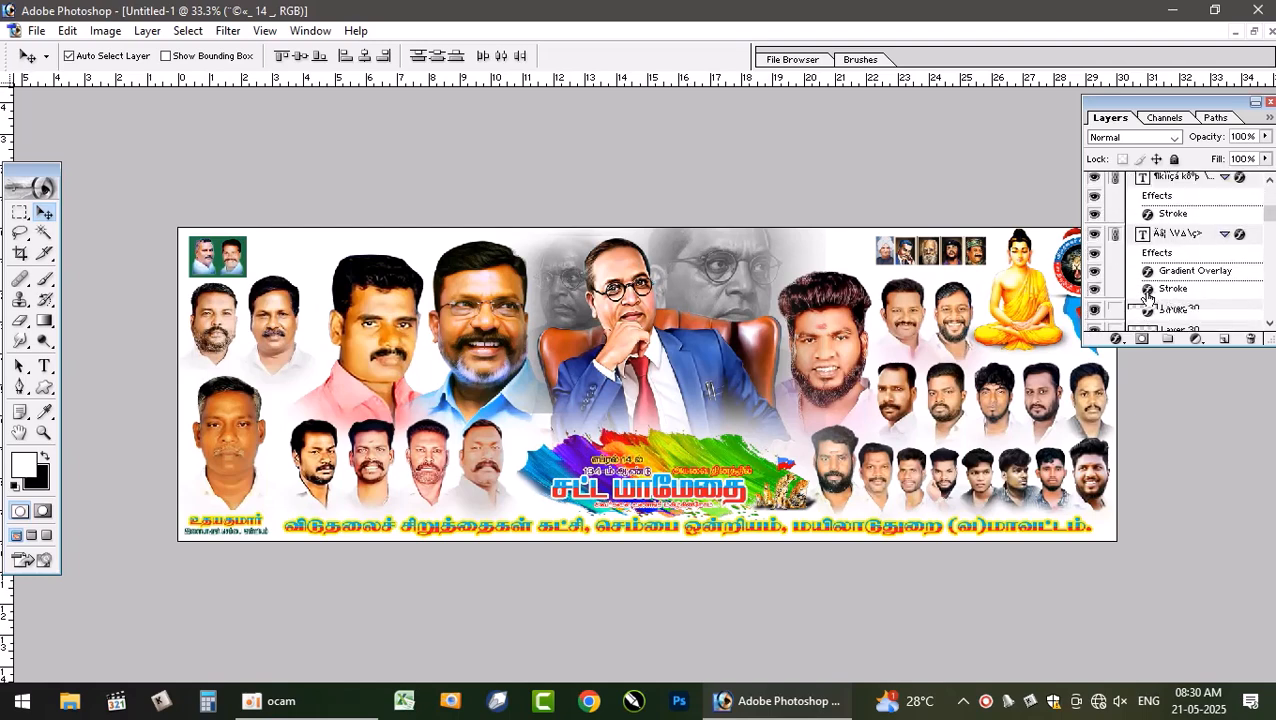
# - Shift the linked title text group slightly up and left on the paint splash, and move the monument artwork left to match
pyautogui.scroll(-10, 1156, 290)
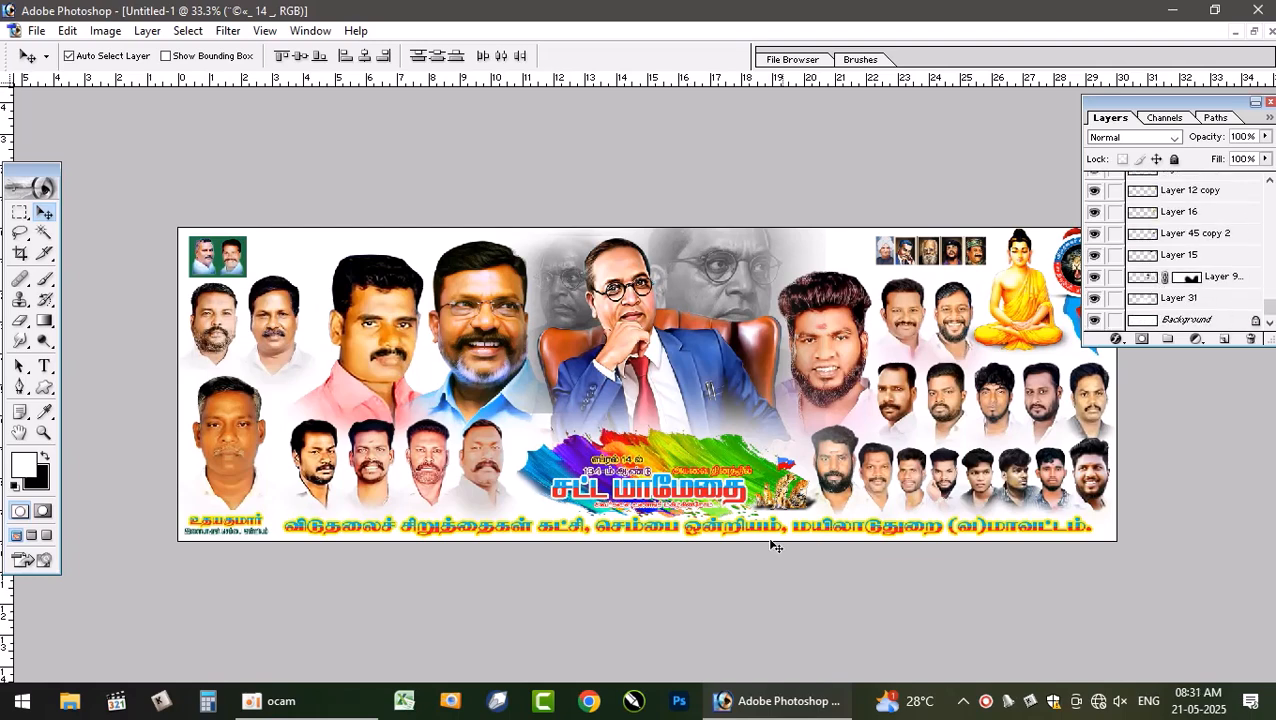
pyautogui.moveTo(704, 455); pyautogui.dragTo(652, 472)
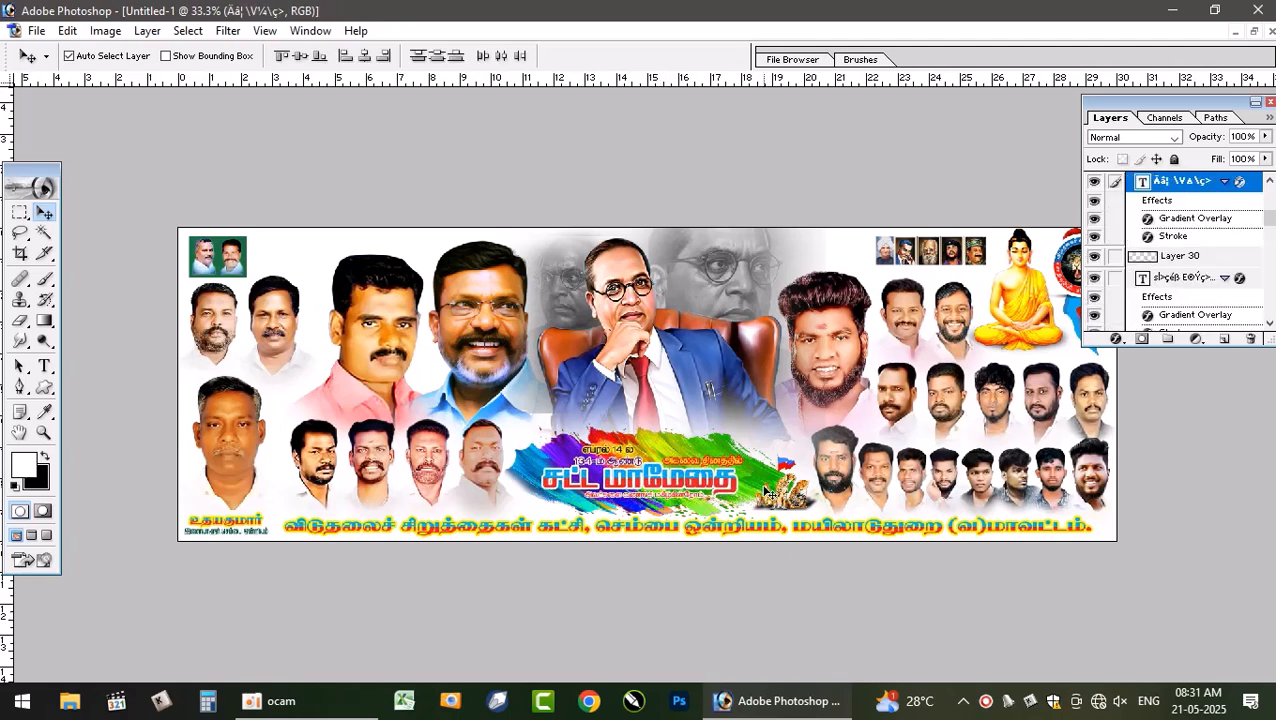
pyautogui.moveTo(780, 490); pyautogui.dragTo(768, 484)
# - Move the linked right-hand portrait group slightly left, closer to the monument artwork, and fine-tune its position
pyautogui.click(831, 472)
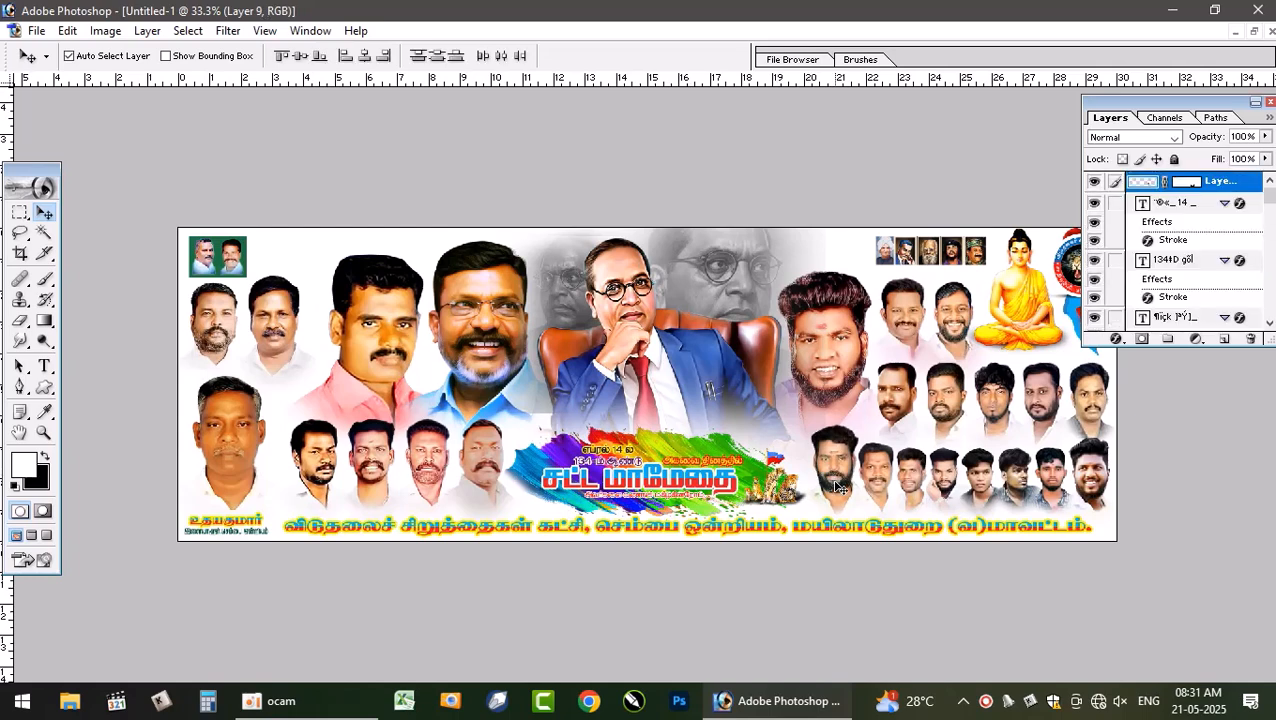
pyautogui.moveTo(835, 486); pyautogui.dragTo(830, 486)
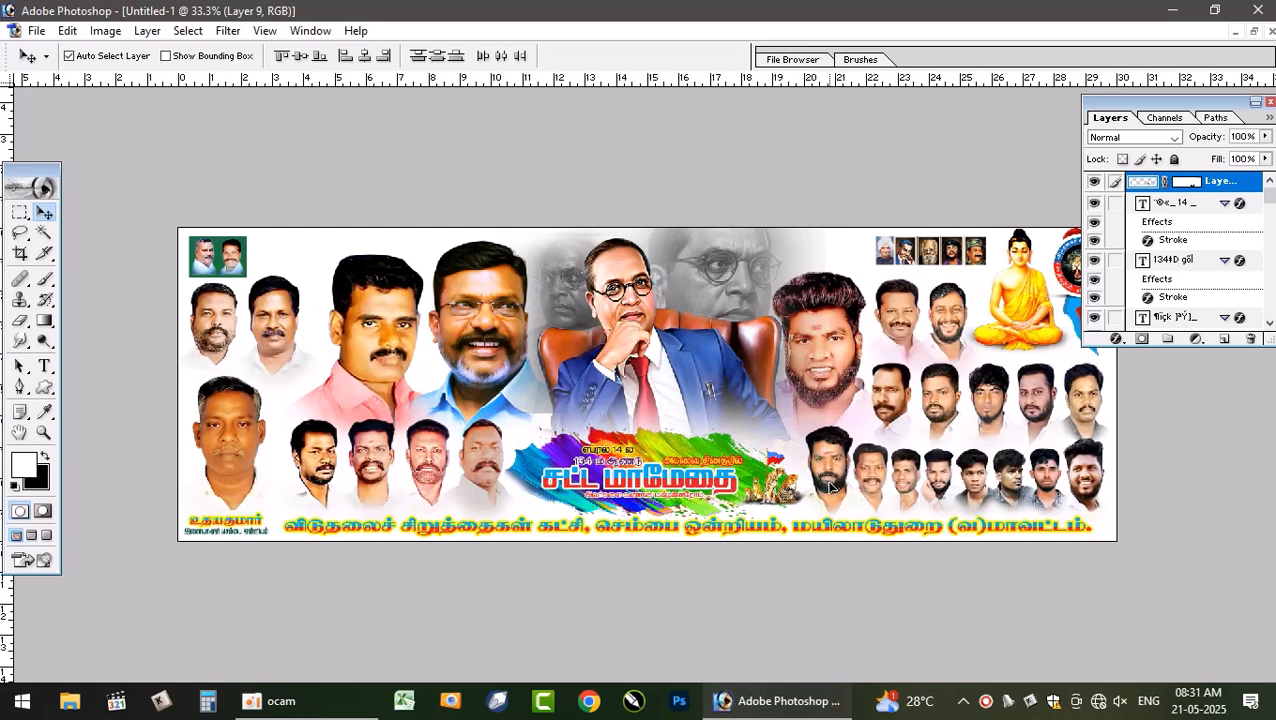
pyautogui.moveTo(851, 444); pyautogui.dragTo(853, 446)
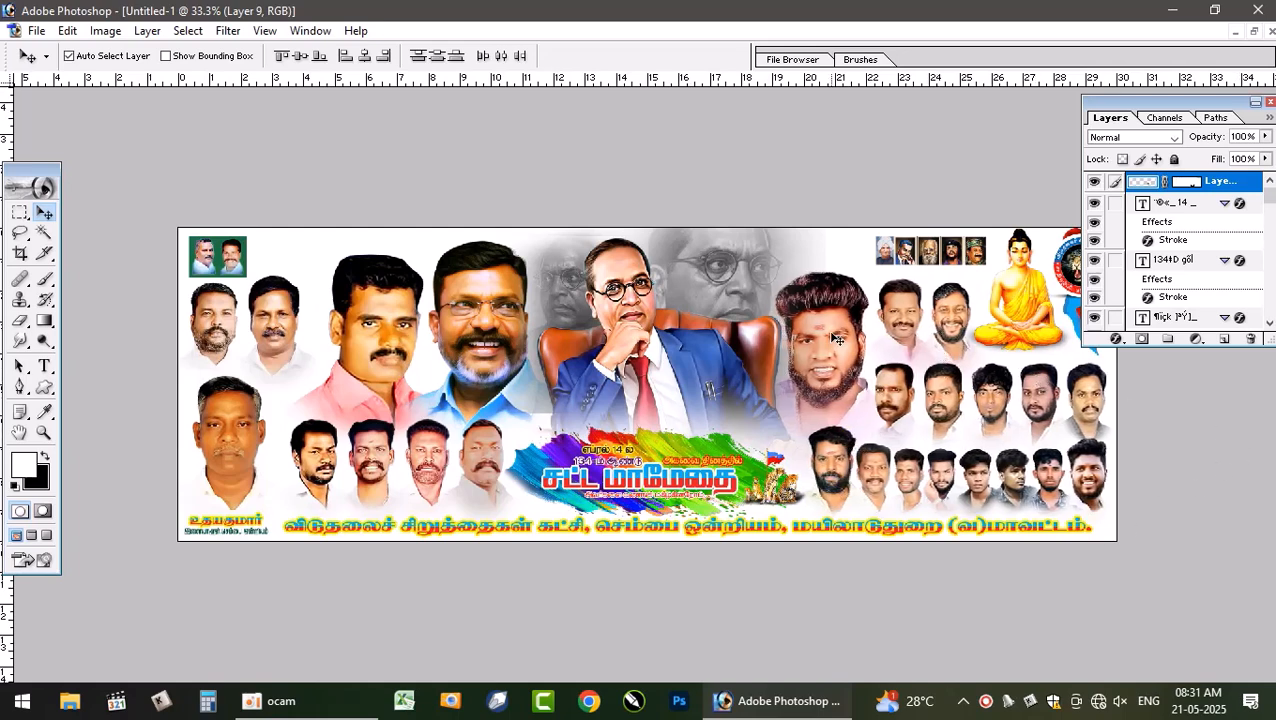
# - Move the two large linked portraits left, away from the seated man, and nudge the paint splash slightly up and left behind the title
pyautogui.hotkey('ctrl', 'j')
pyautogui.moveTo(490, 343); pyautogui.dragTo(474, 342)
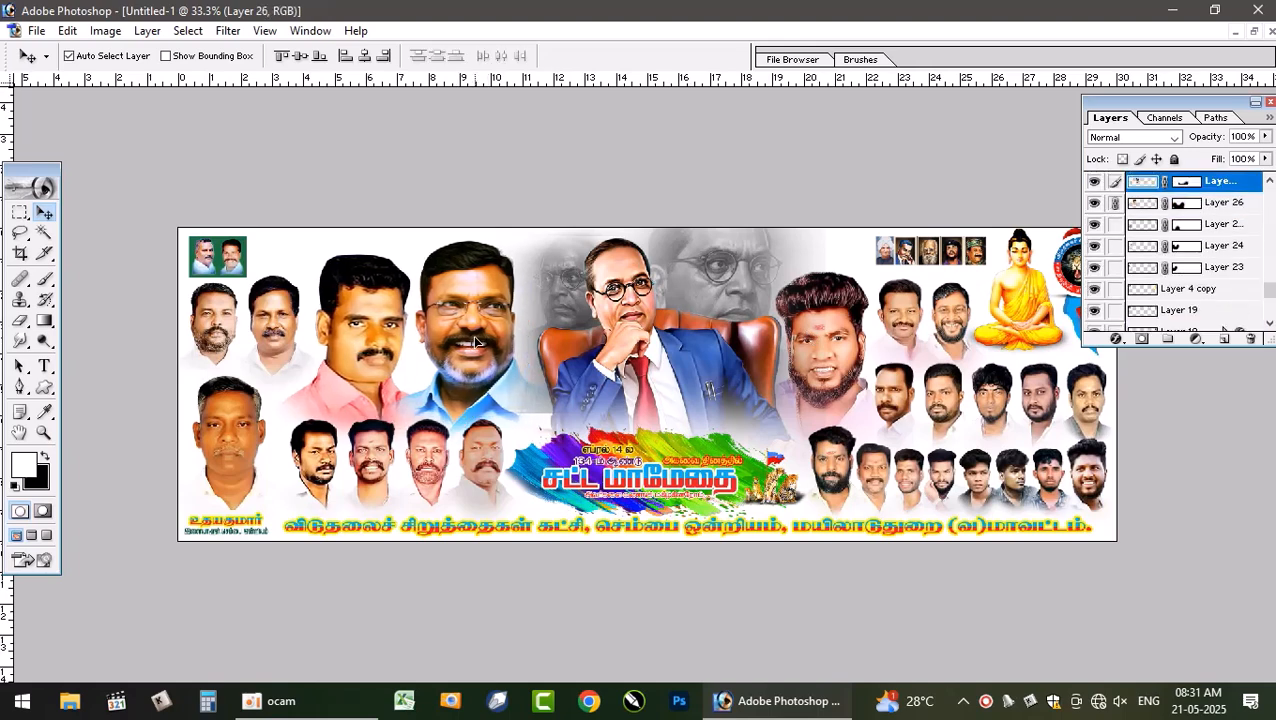
pyautogui.click(473, 335)
pyautogui.moveTo(659, 456); pyautogui.dragTo(658, 454)
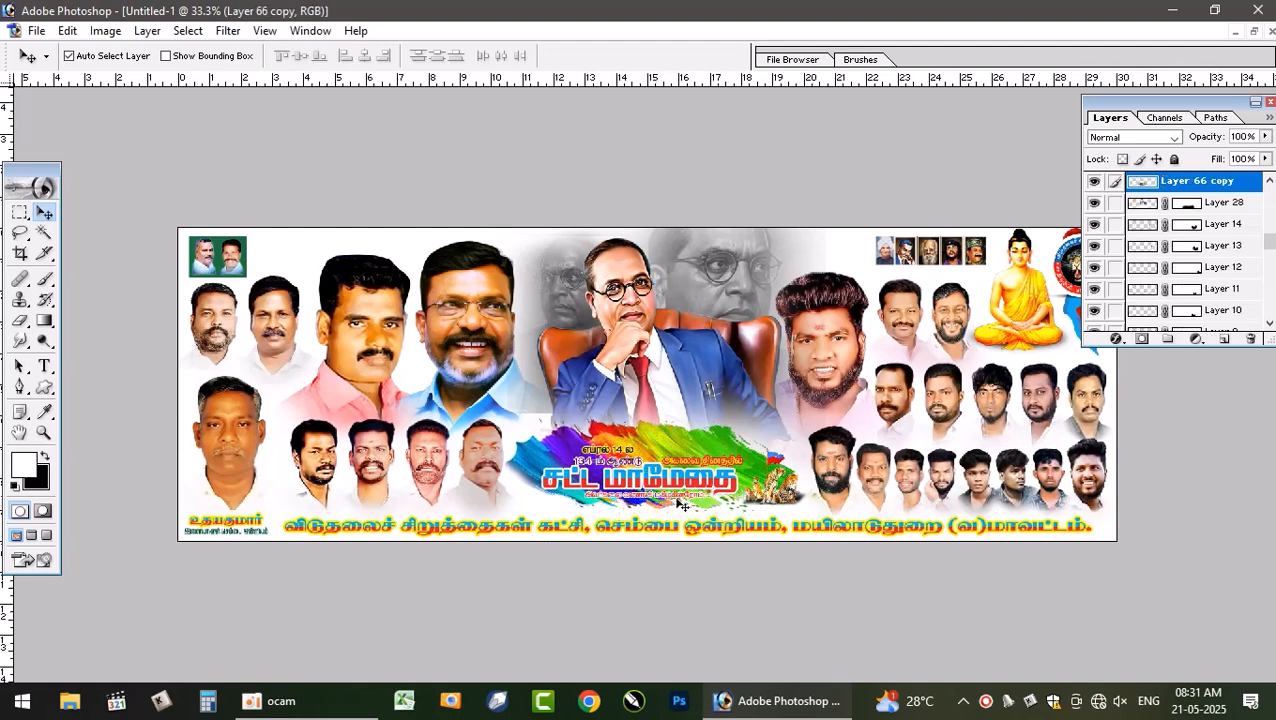
pyautogui.moveTo(693, 443); pyautogui.dragTo(694, 443)
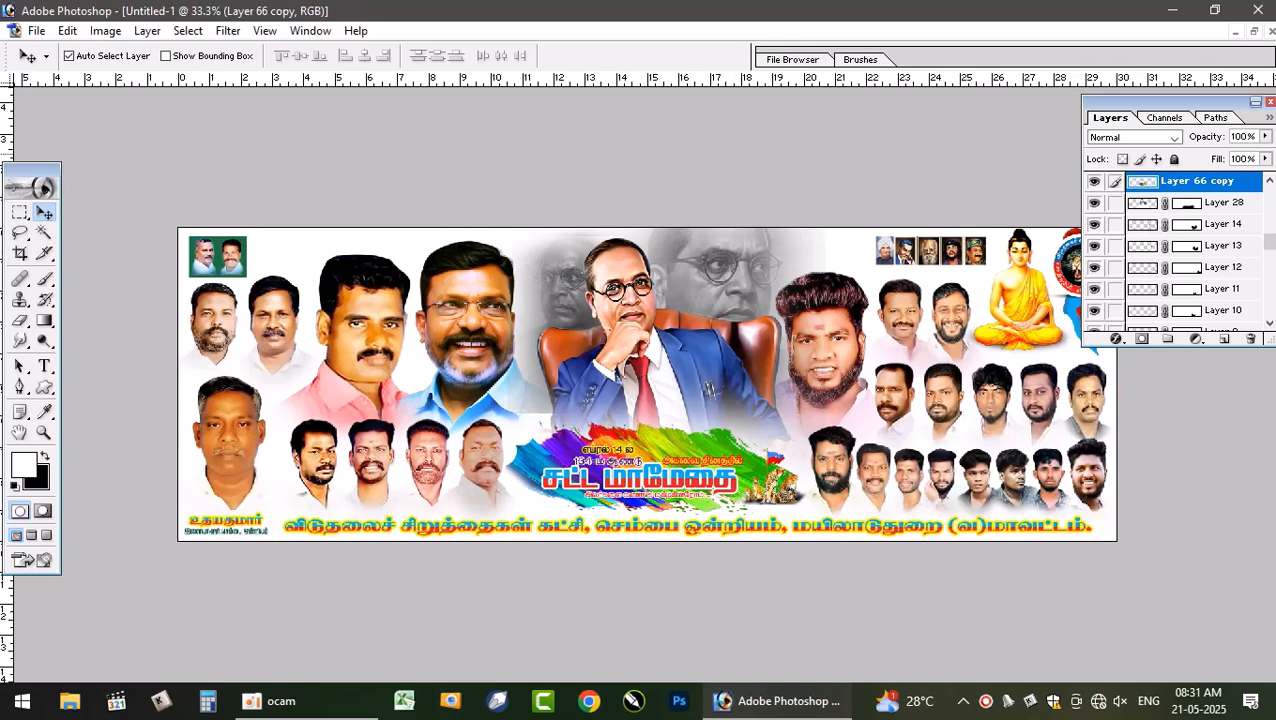
# - Choose the Brush tool and set the foreground color to green with C 100, M 20, Y 100 and K 0
pyautogui.click(46, 281)
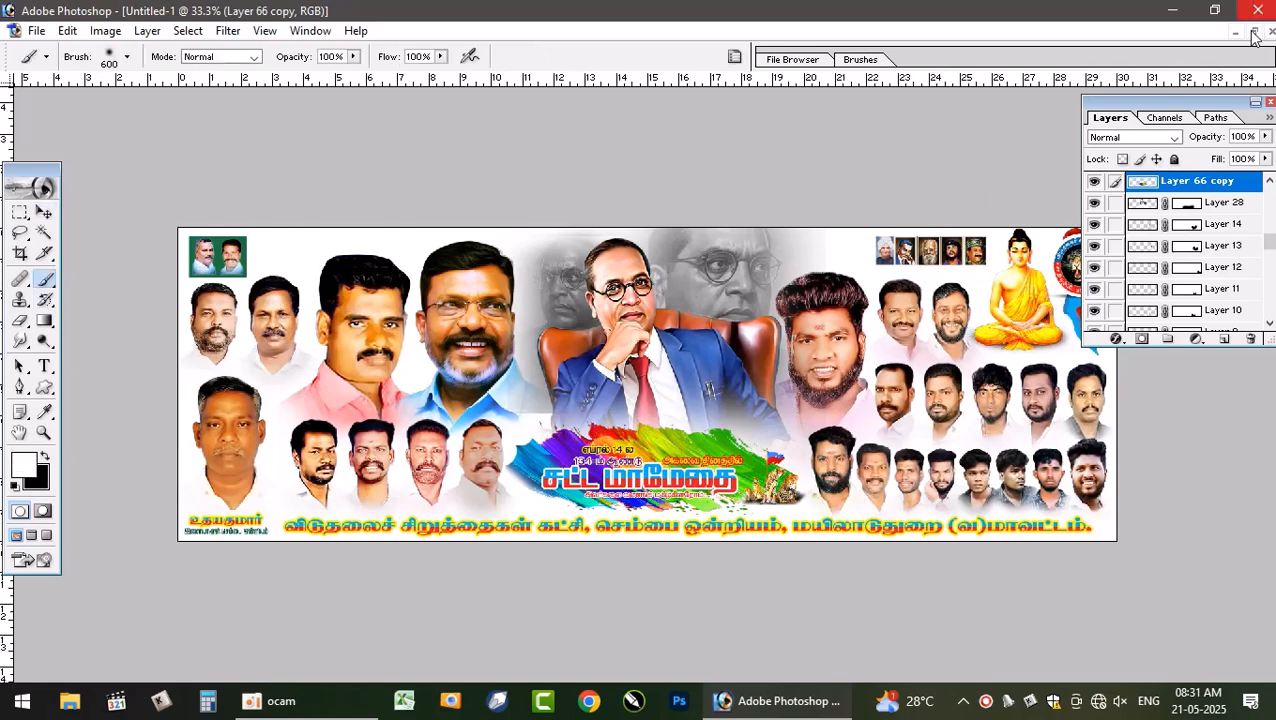
pyautogui.click(28, 468)
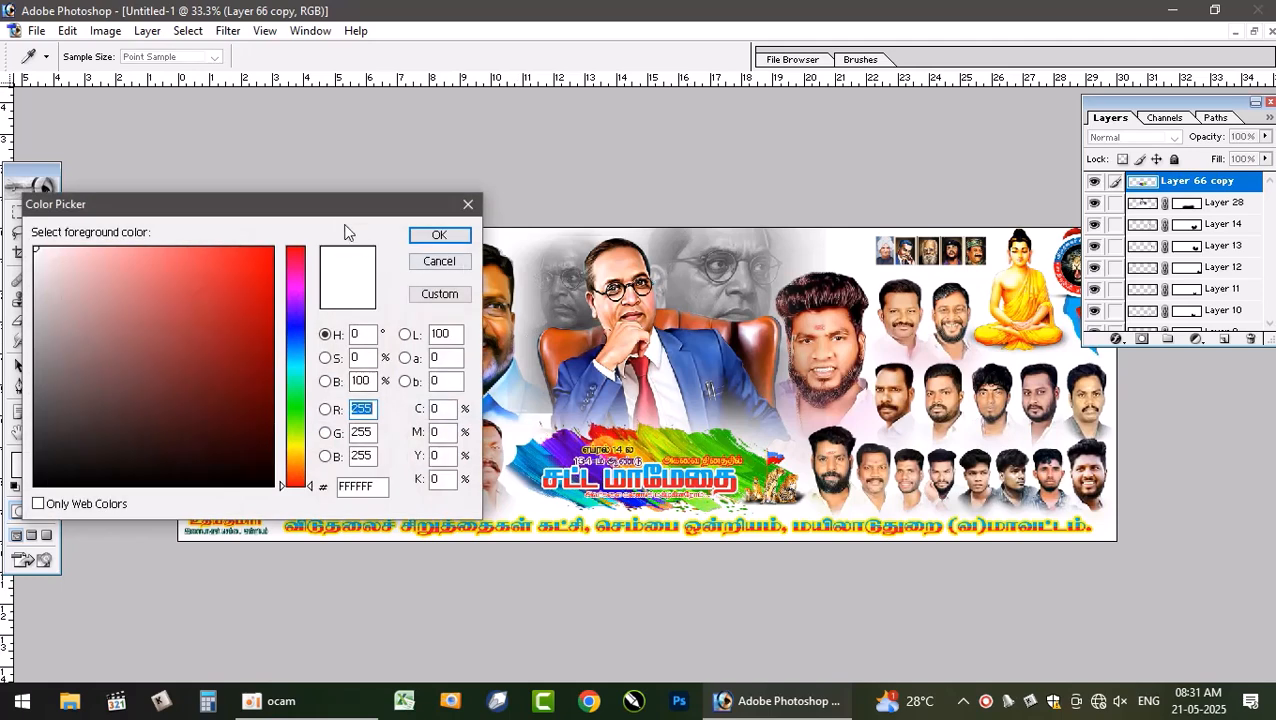
pyautogui.click(296, 400)
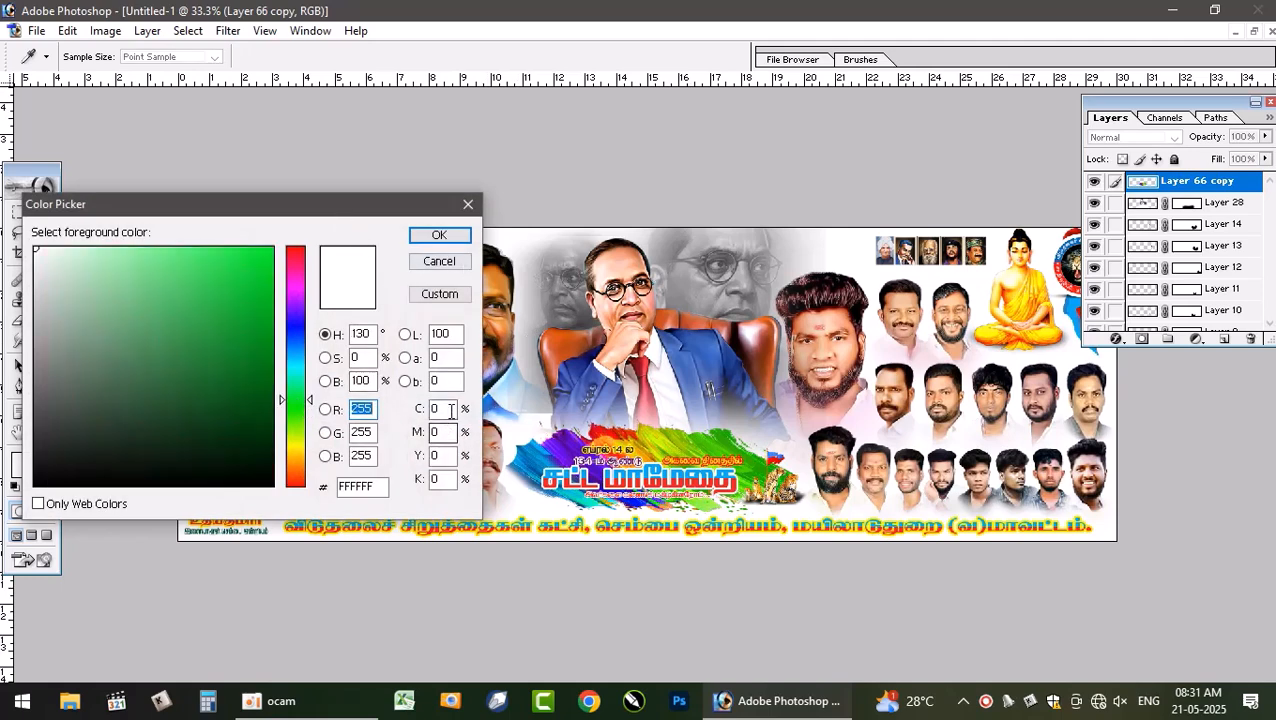
pyautogui.click(441, 408)
pyautogui.write('10')
pyautogui.press('Tab')
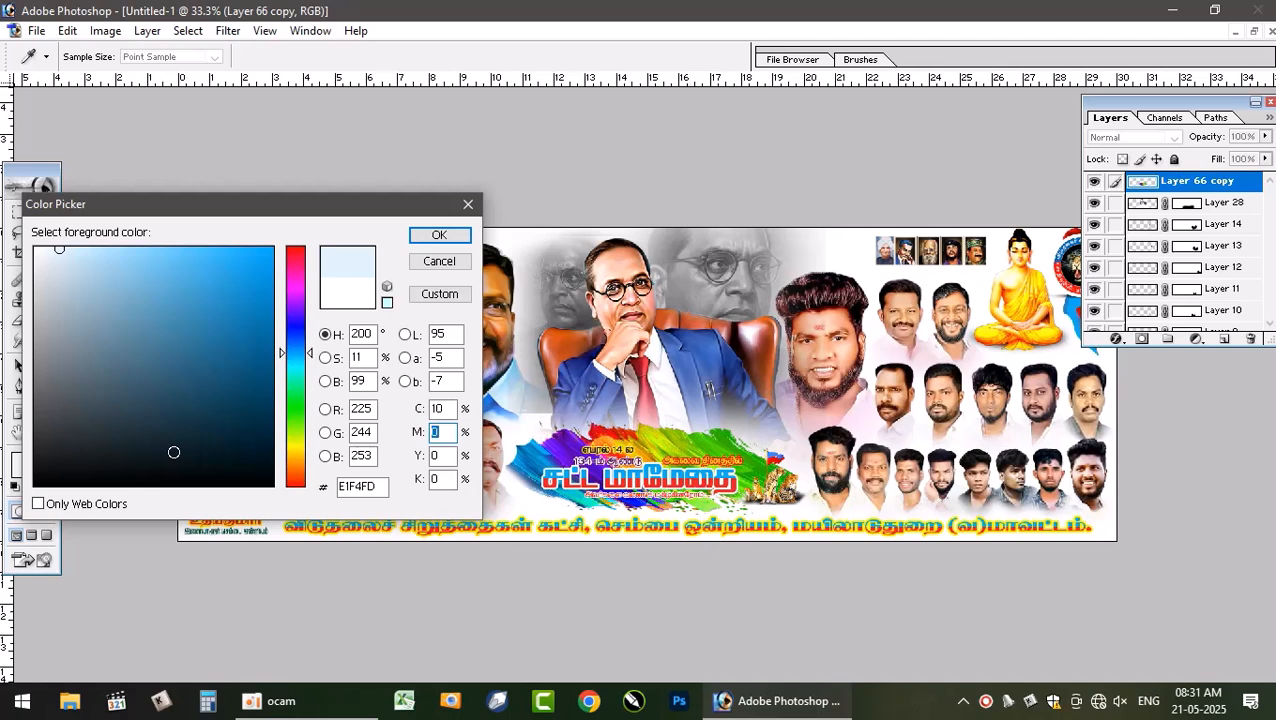
pyautogui.hotkey('shift', 'Tab')
pyautogui.write('100')
pyautogui.press('Tab')
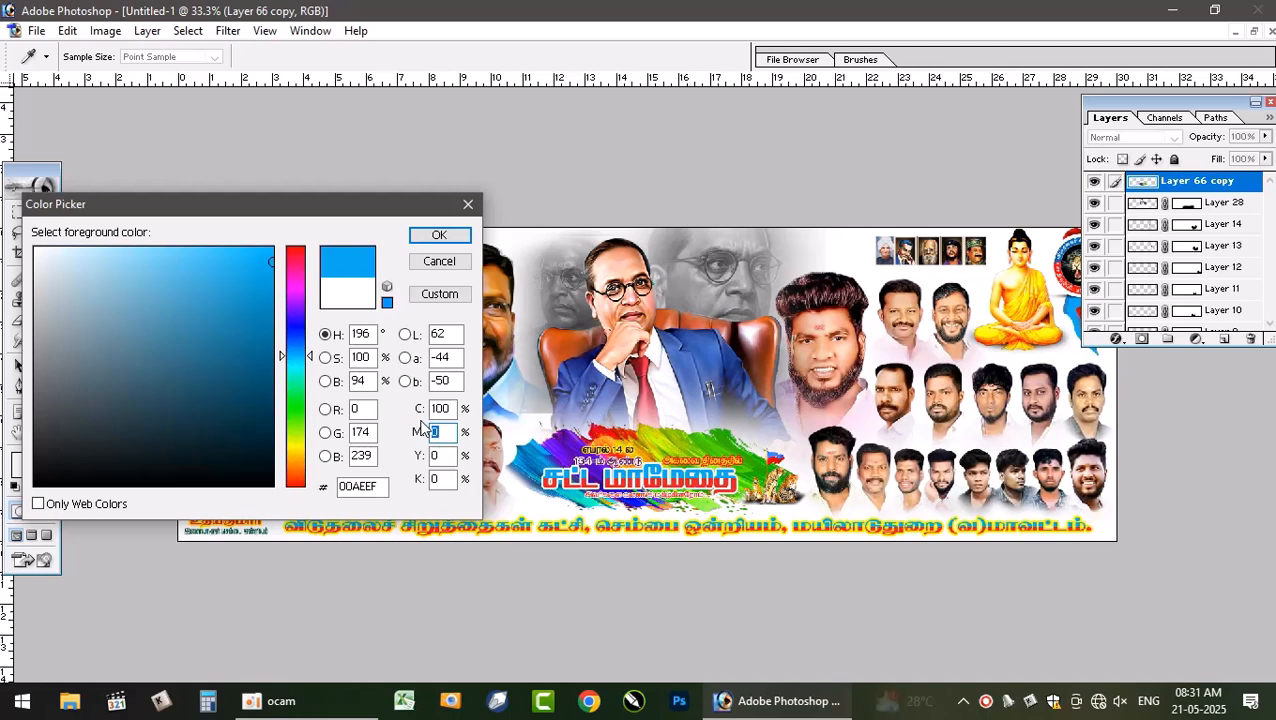
pyautogui.write('20')
pyautogui.write('1')
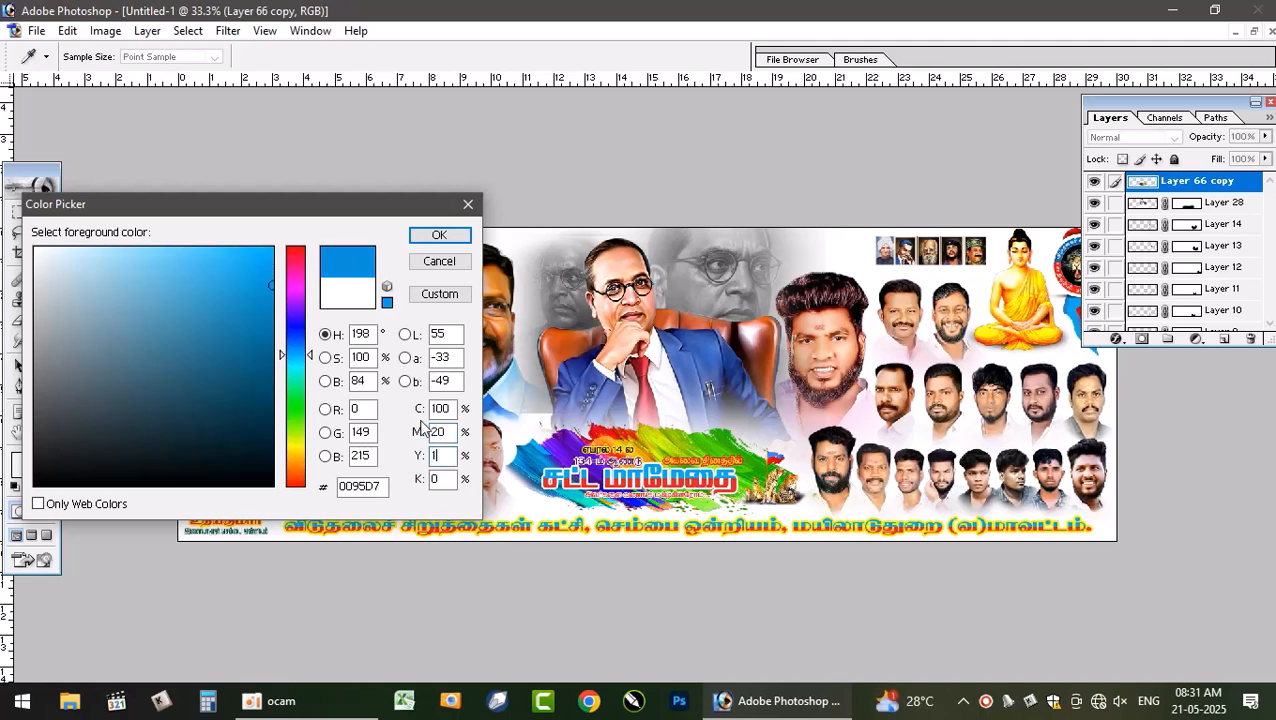
pyautogui.write('00')
pyautogui.press('Return')
pyautogui.press('b')
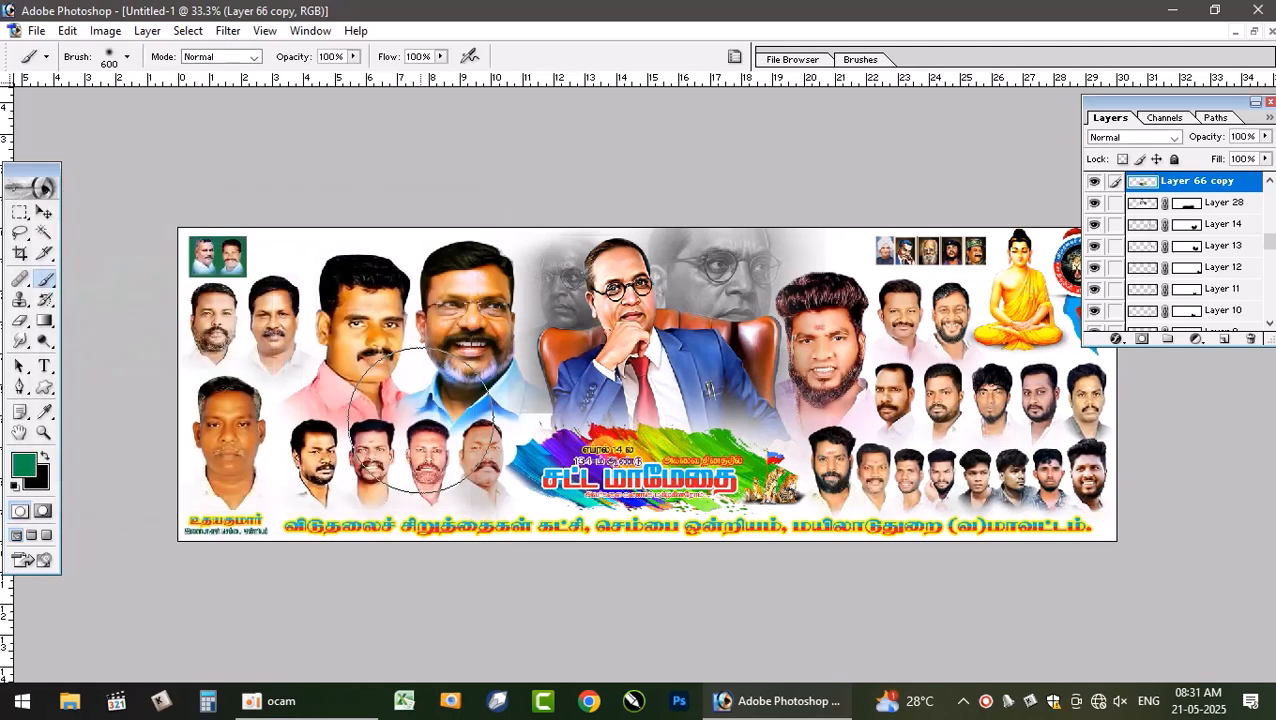
# - Paint a green glow over the seated man on a new layer with a 1300 px brush, and send that layer to the back
pyautogui.press(']')
pyautogui.press(']')
pyautogui.press(']')
pyautogui.press(']')
pyautogui.press(']')
pyautogui.press(']')
pyautogui.press(']')
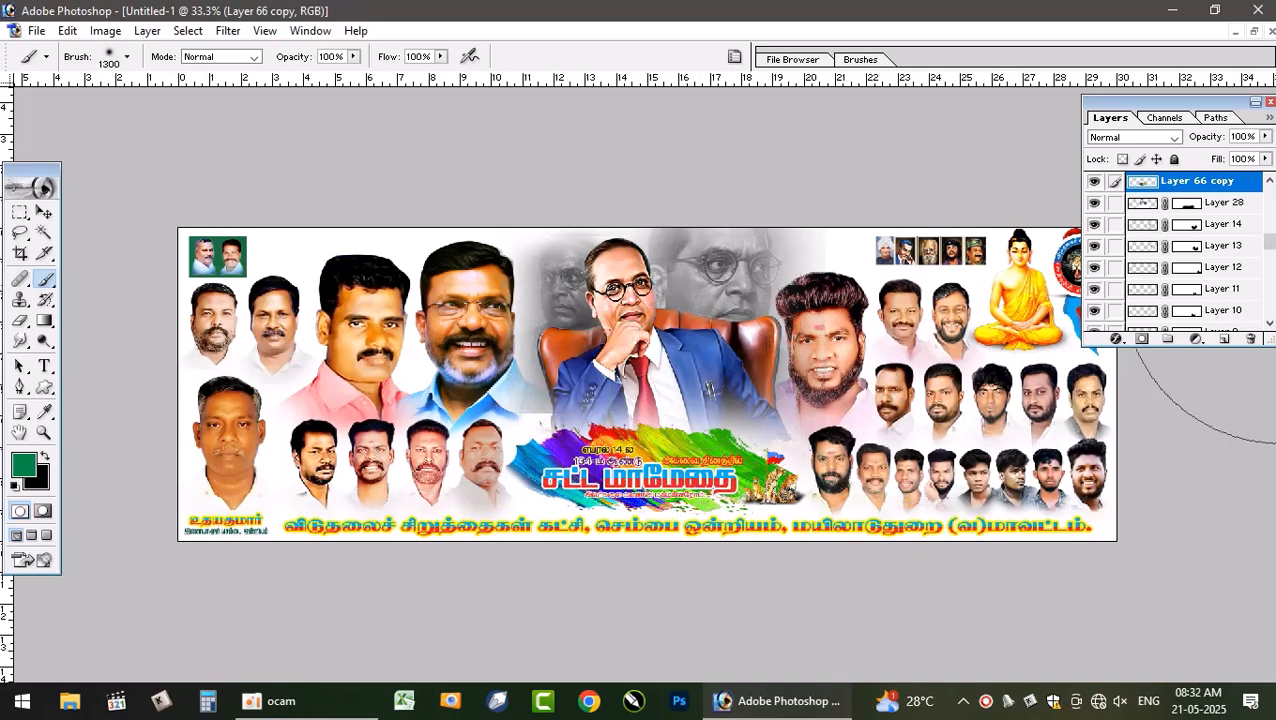
pyautogui.click(1223, 339)
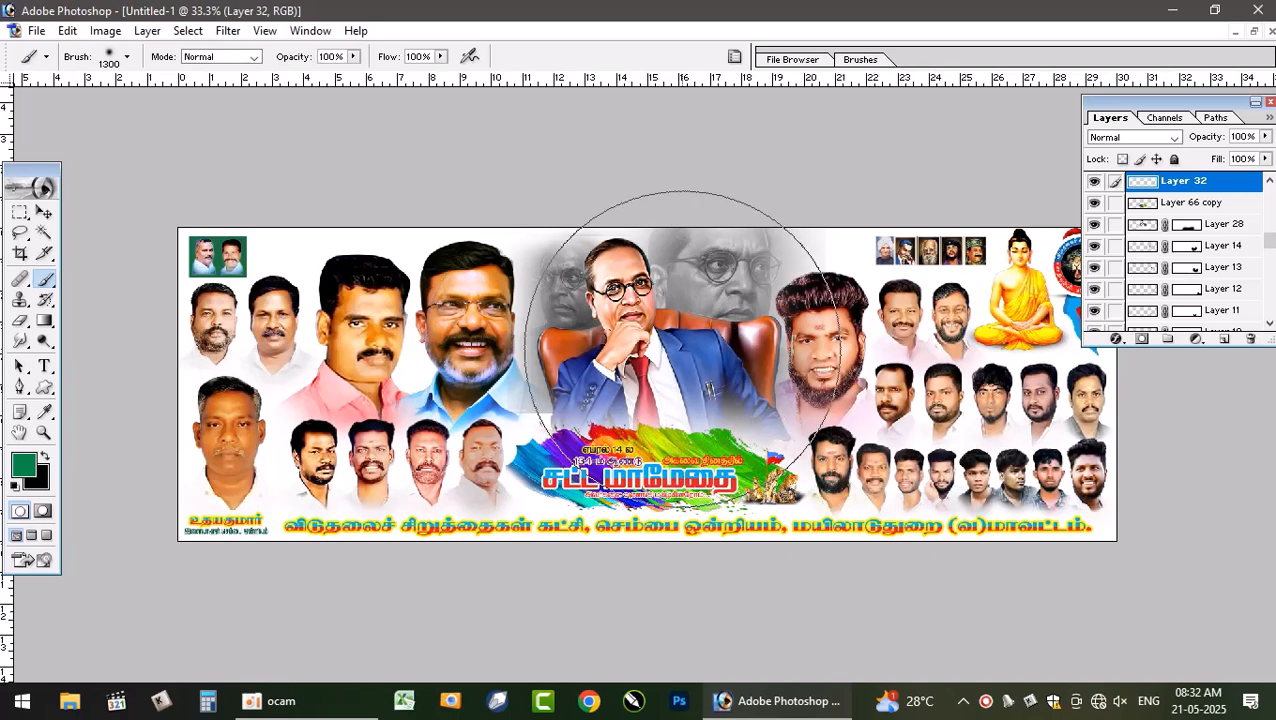
pyautogui.click(670, 350)
pyautogui.click(672, 350)
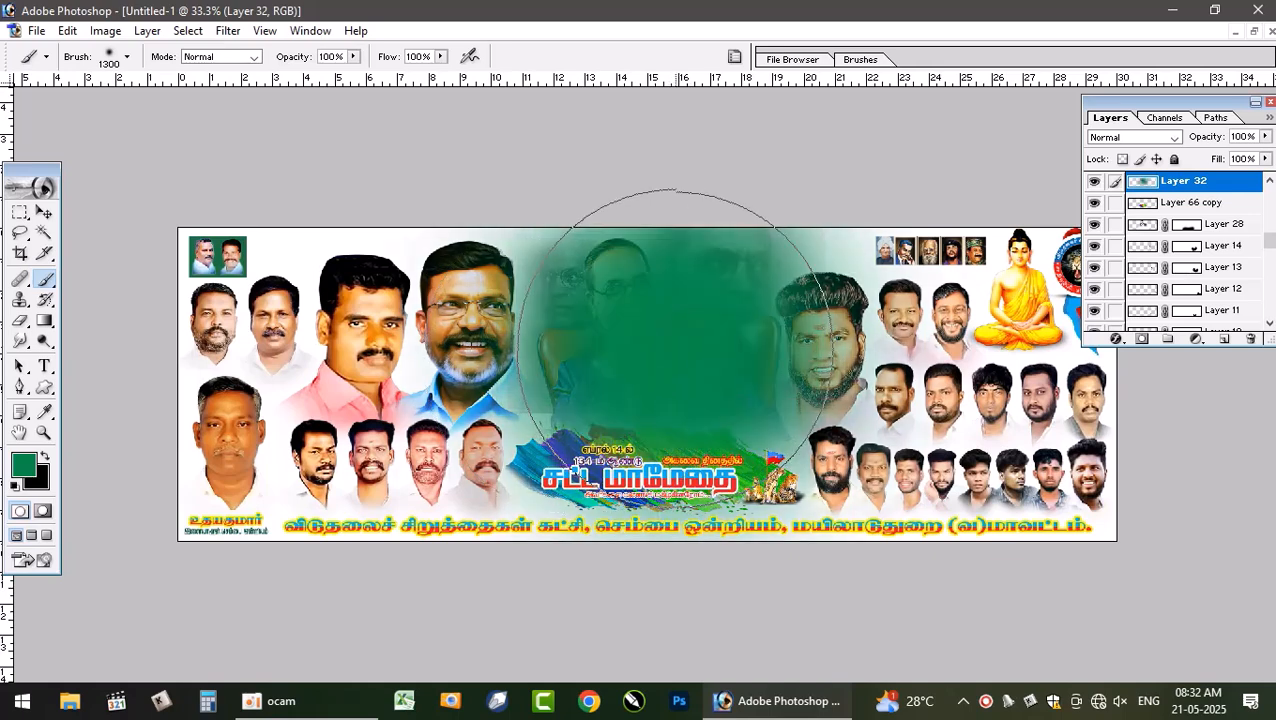
pyautogui.press('v')
pyautogui.hotkey('ctrl', 'shift', '[')
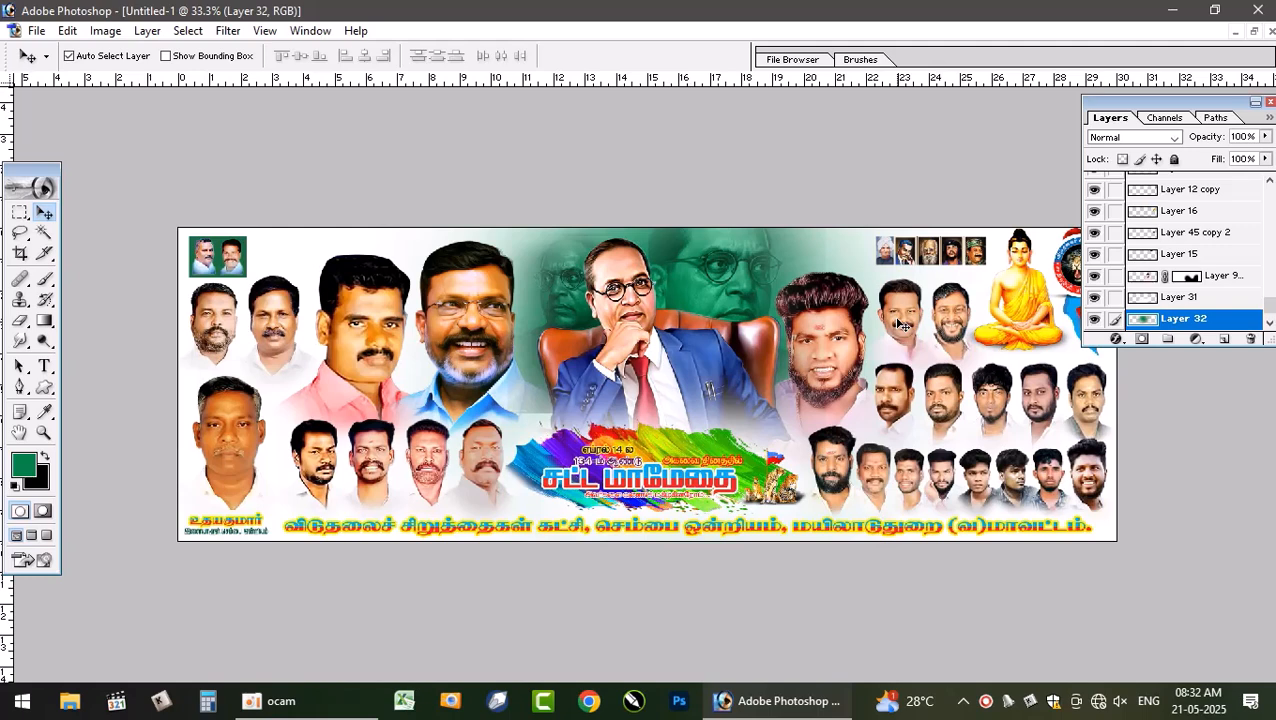
# - Blend the faded background portraits into the green by working on Layer 29's mask with the Eraser at 500 px
pyautogui.click(877, 293)
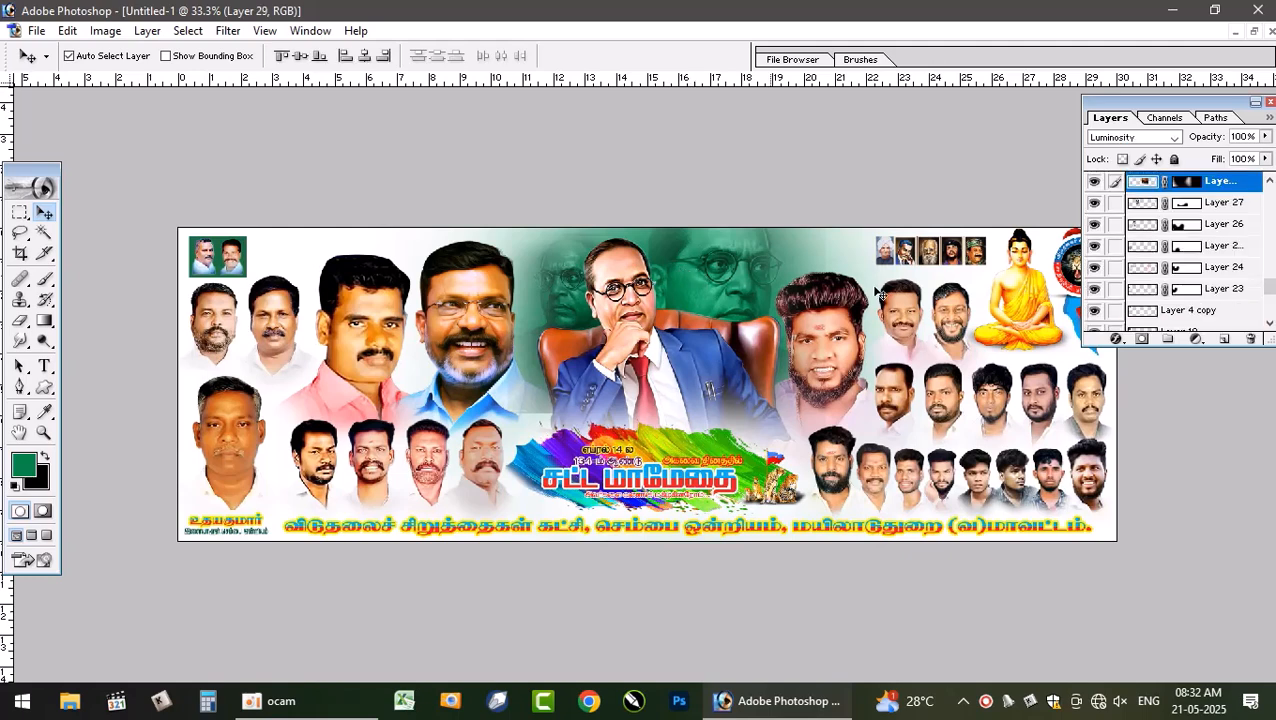
pyautogui.click(20, 320)
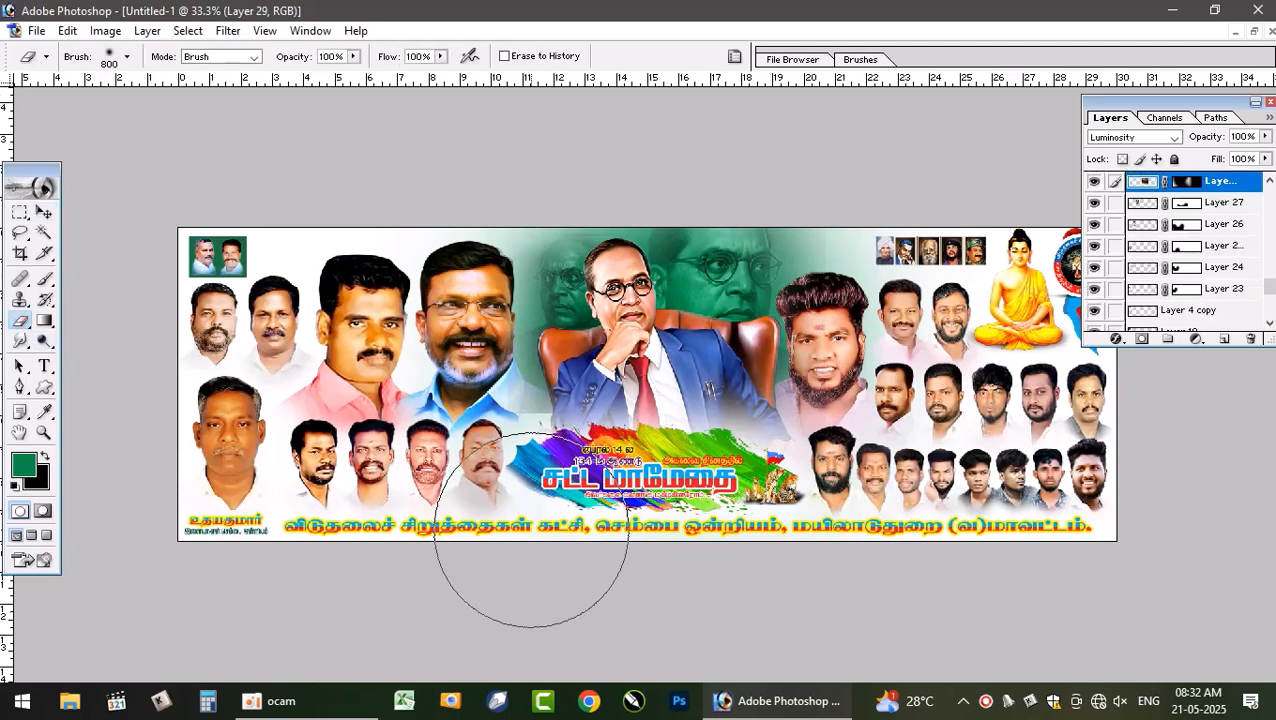
pyautogui.press('[')
pyautogui.press('[')
pyautogui.press('[')
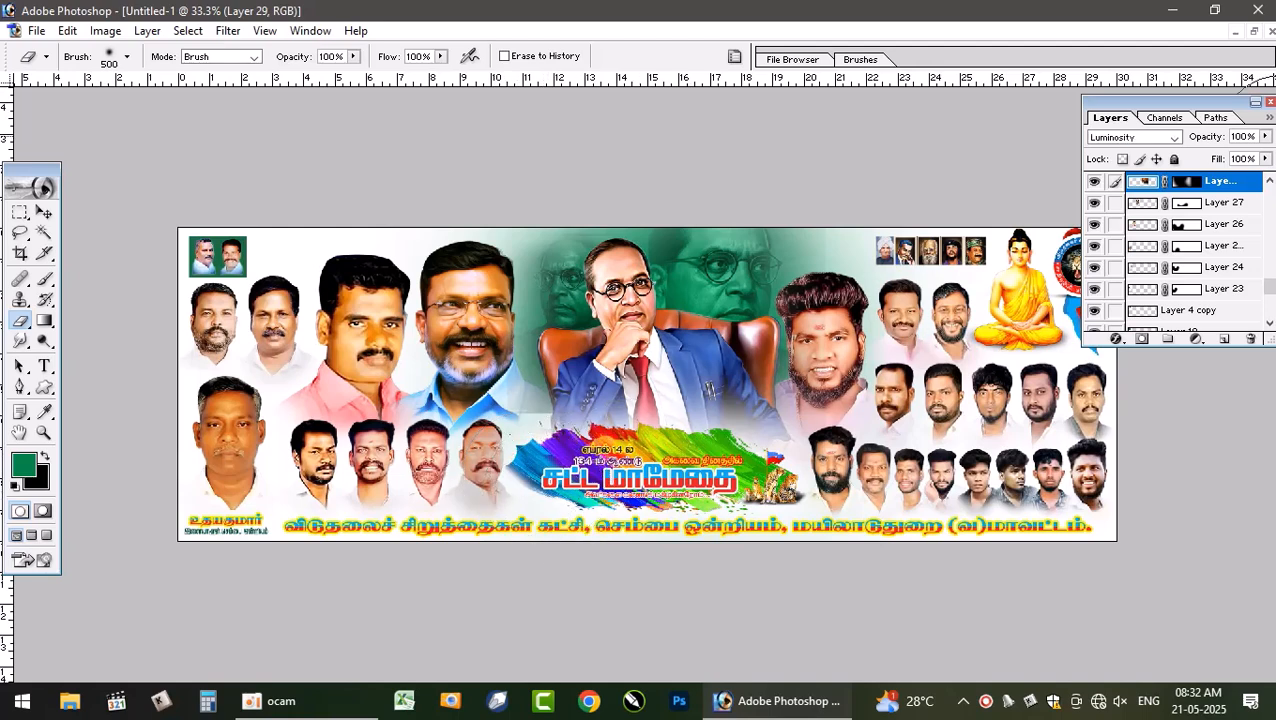
pyautogui.click(1180, 186)
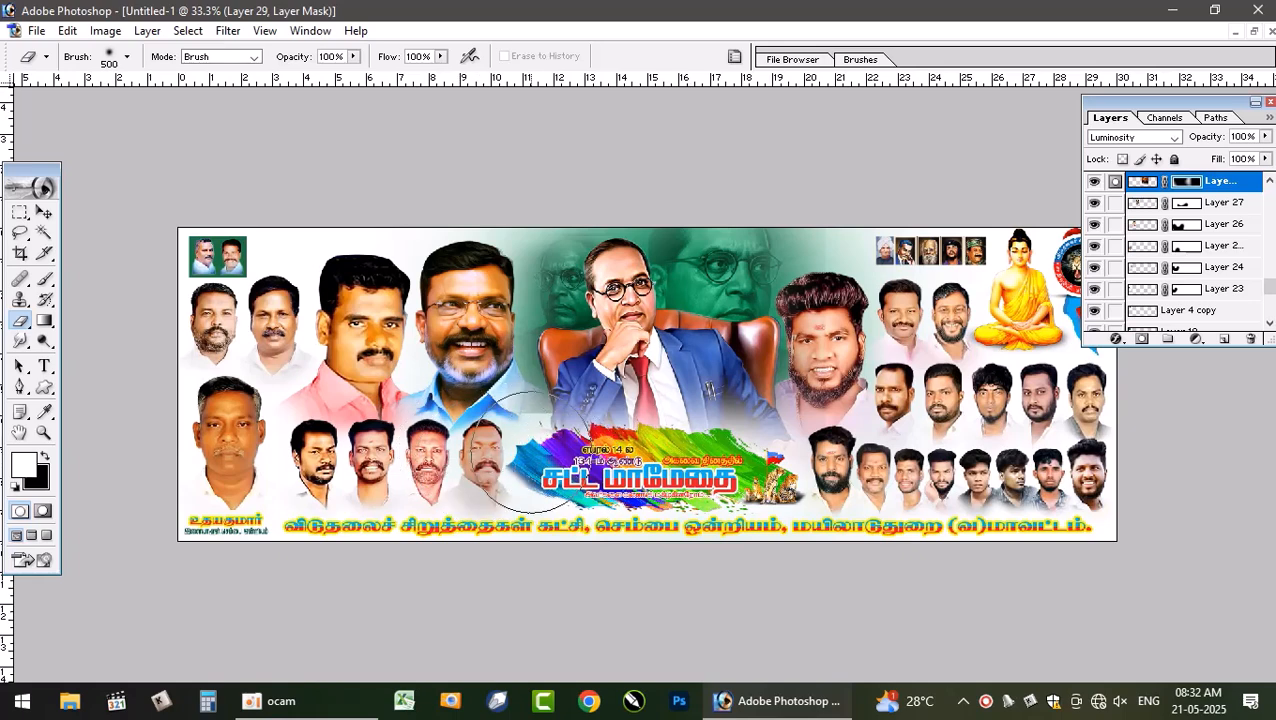
pyautogui.scroll(2, 1153, 233)
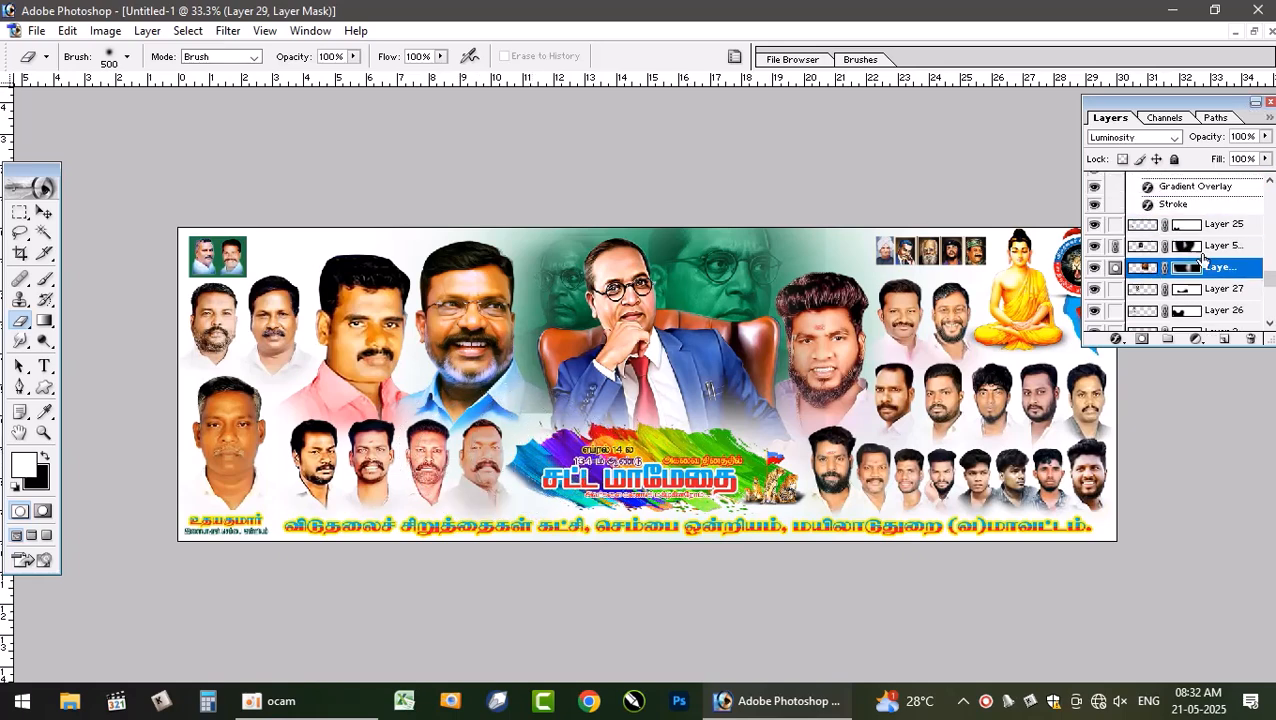
pyautogui.click(1212, 247)
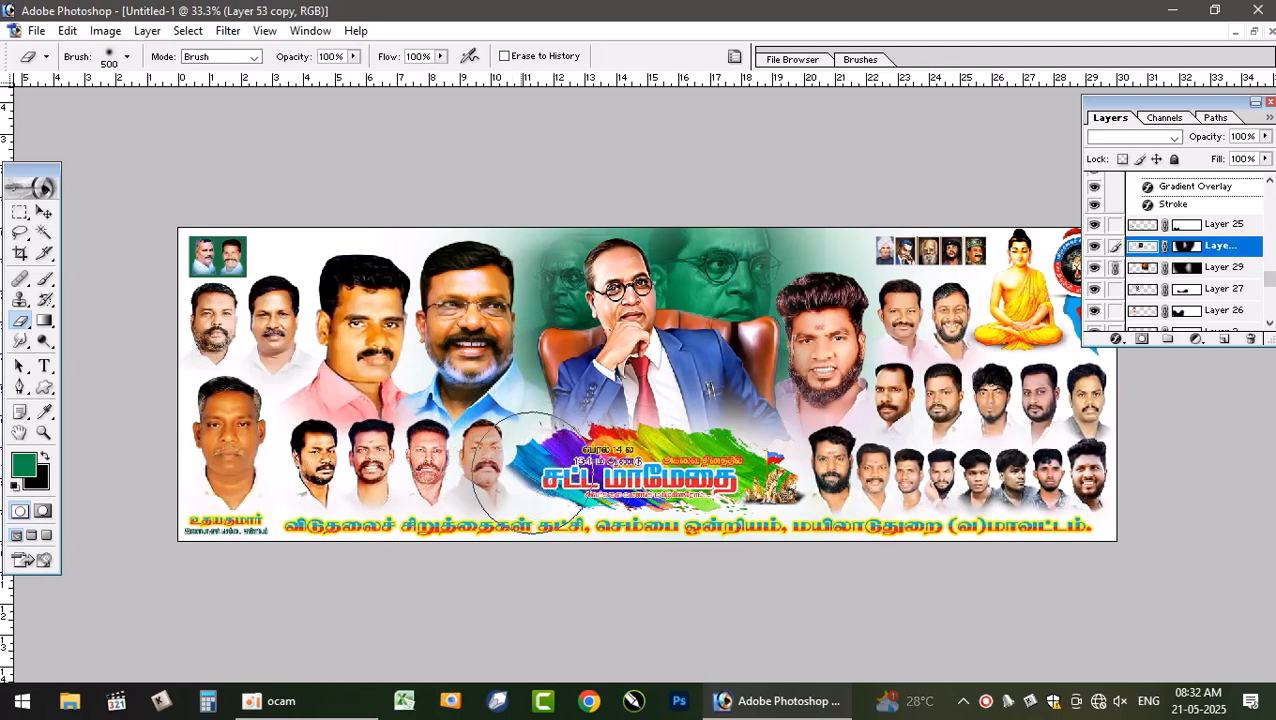
pyautogui.click(1184, 268)
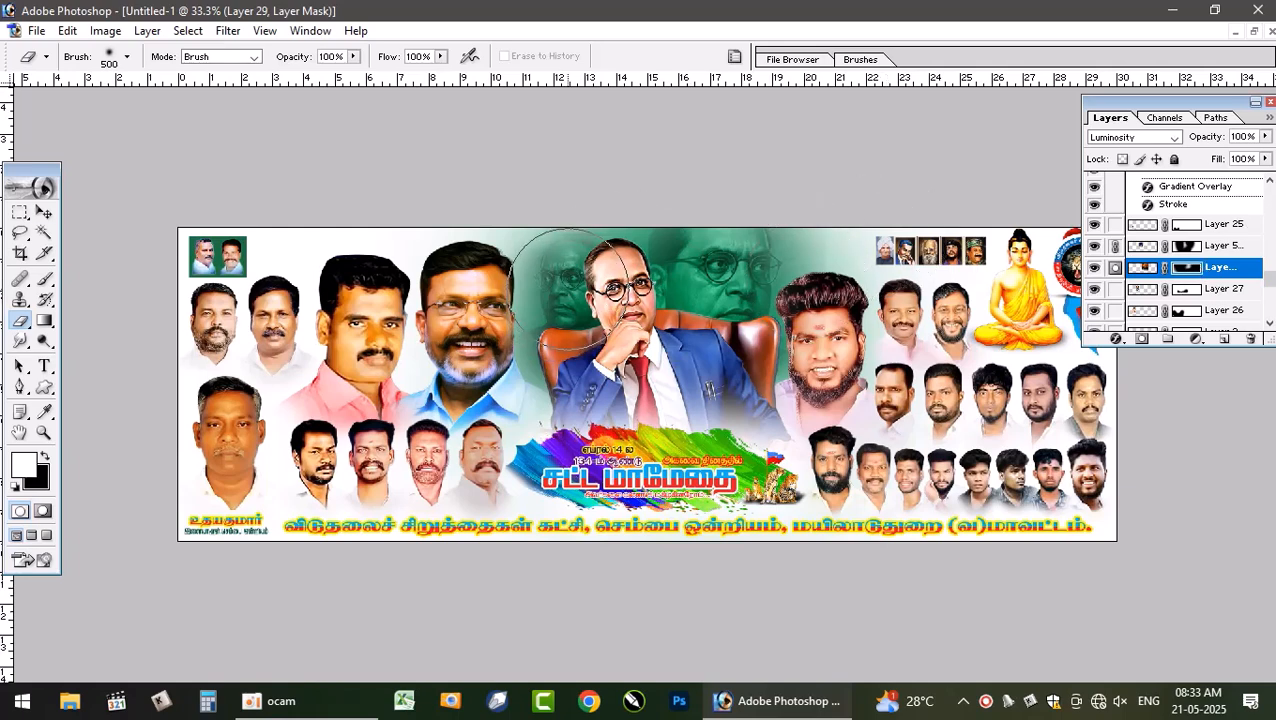
# - Add a new layer directly above the green glow layer, Layer 32
pyautogui.press('v')
pyautogui.click(807, 248)
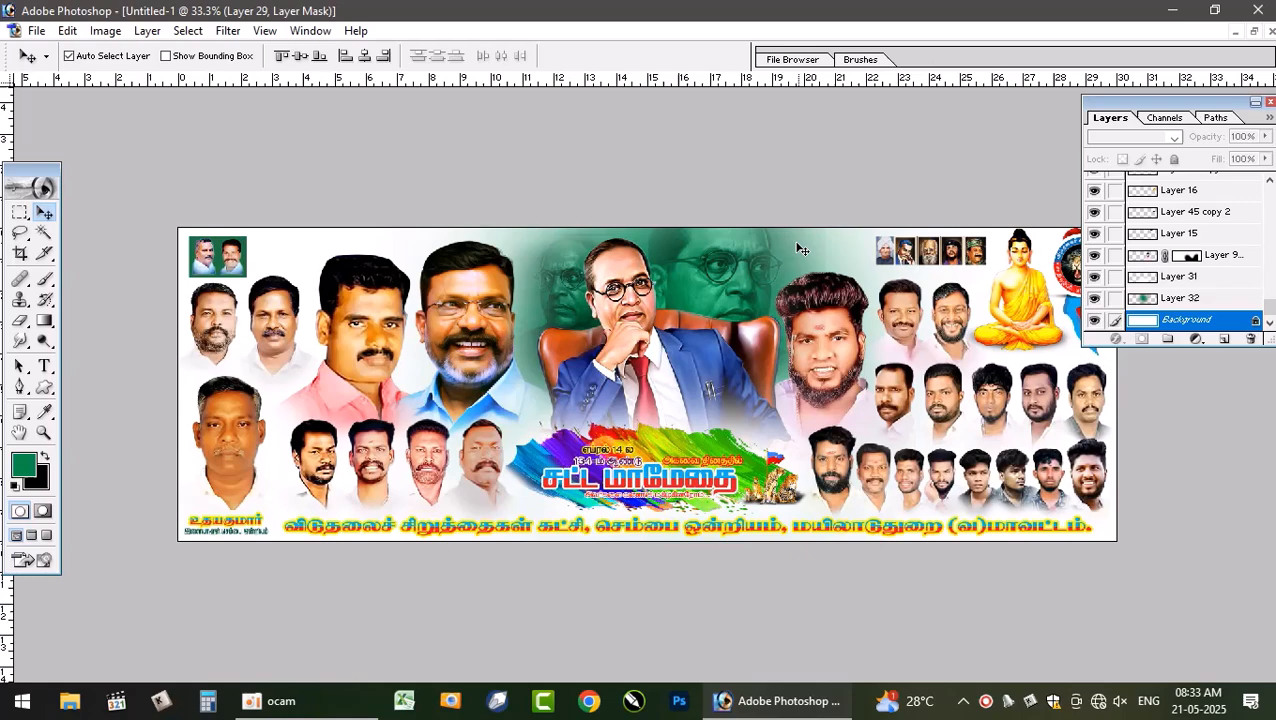
pyautogui.click(1177, 300)
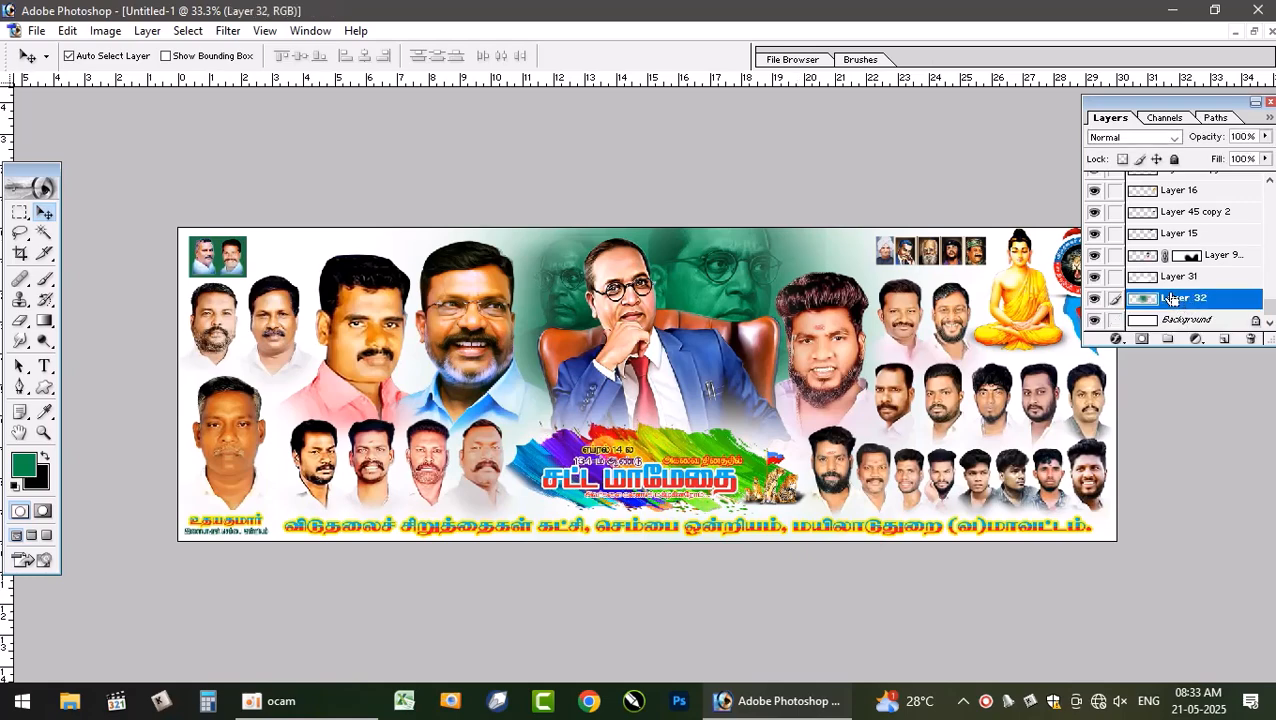
pyautogui.hotkey('ctrl', 'shift', 'n')
pyautogui.press('Return')
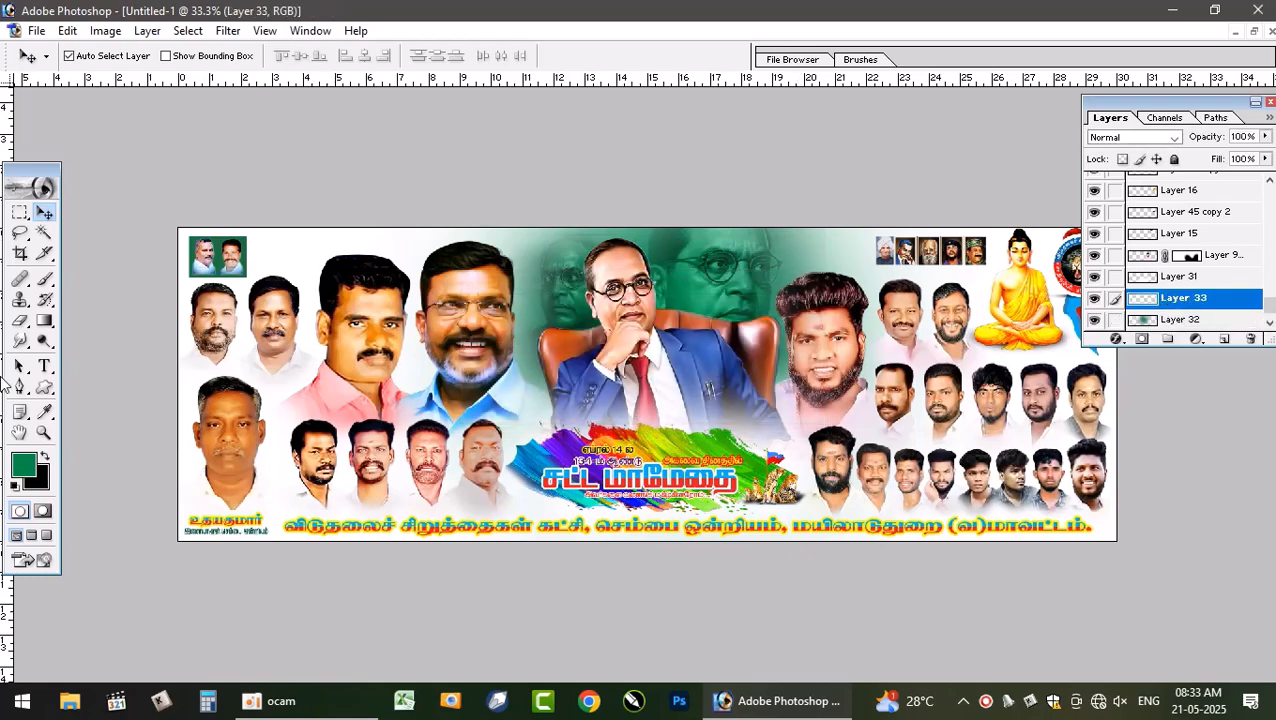
# - Darken the foreground green by setting K to 30 and paint it behind the seated man with an 1100 px brush
pyautogui.click(24, 464)
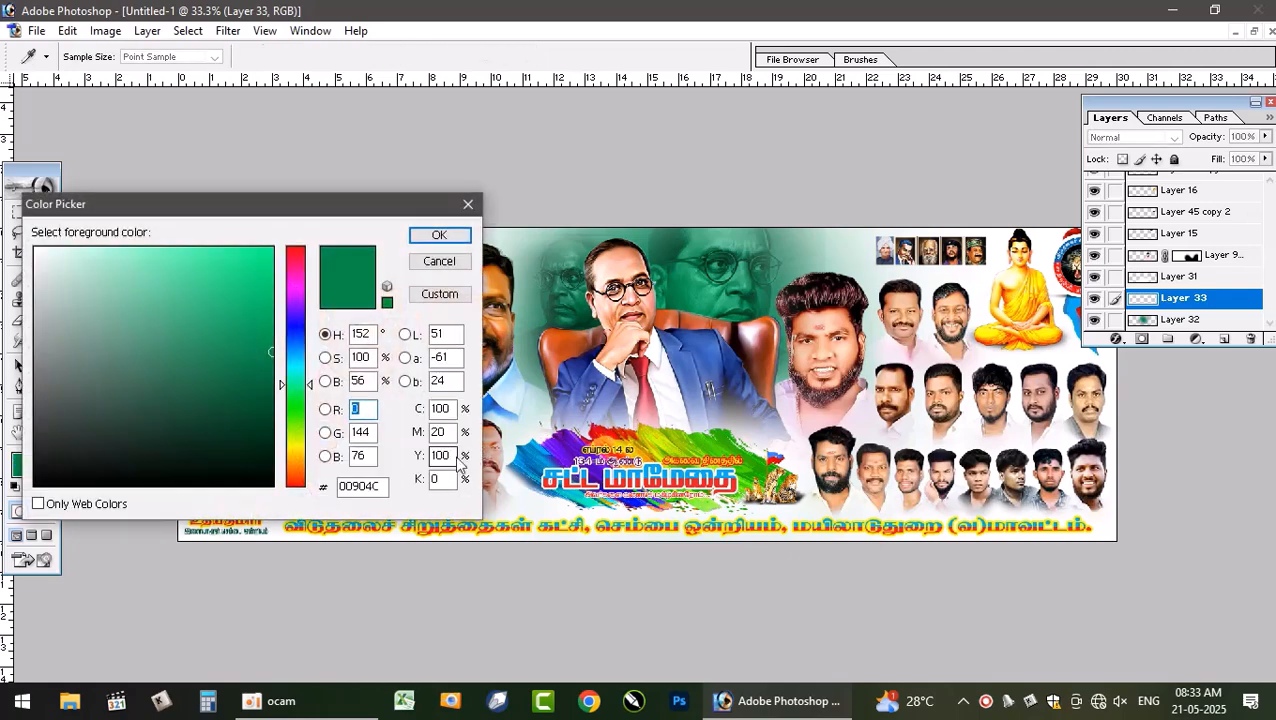
pyautogui.press('Tab')
pyautogui.press('Tab')
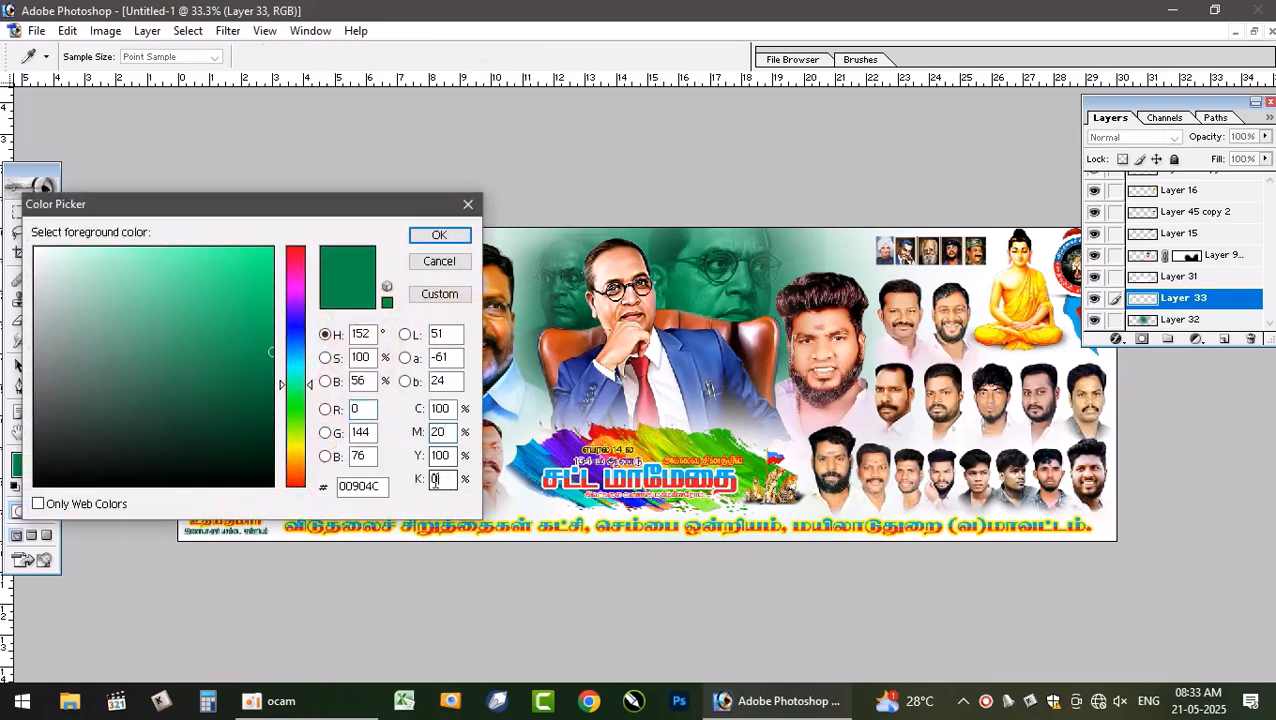
pyautogui.write('30')
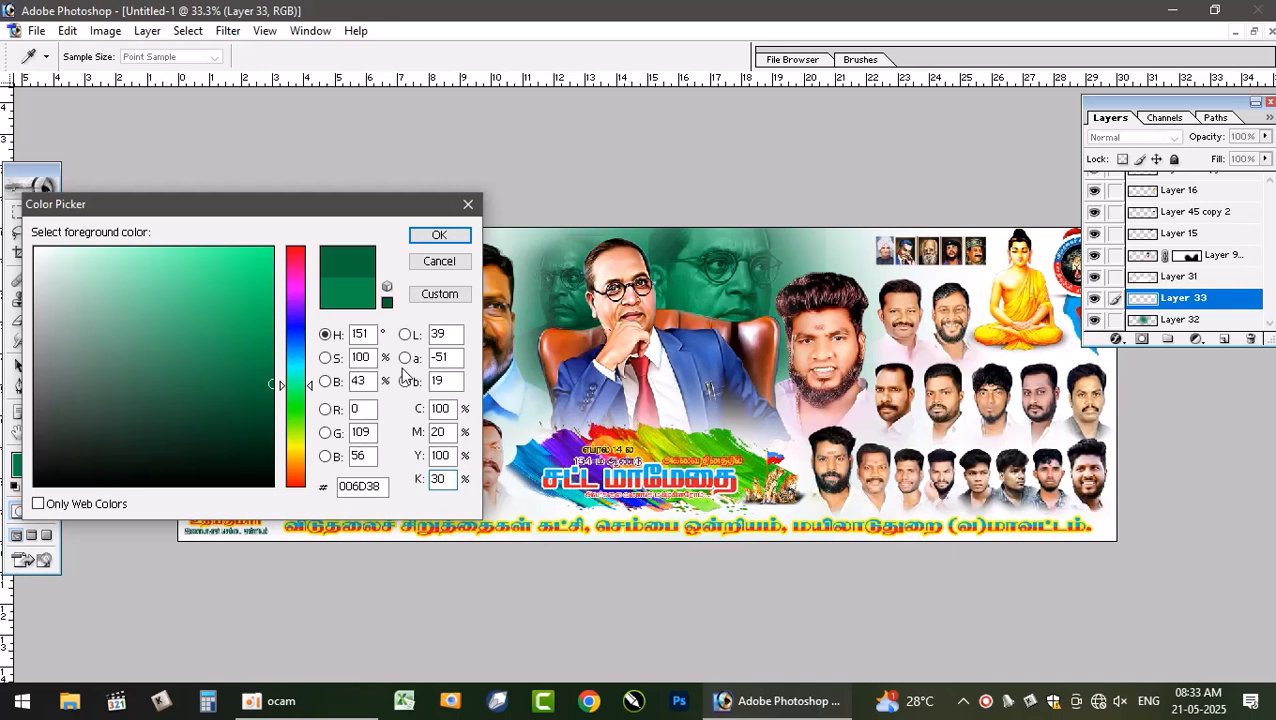
pyautogui.press('Return')
pyautogui.press('b')
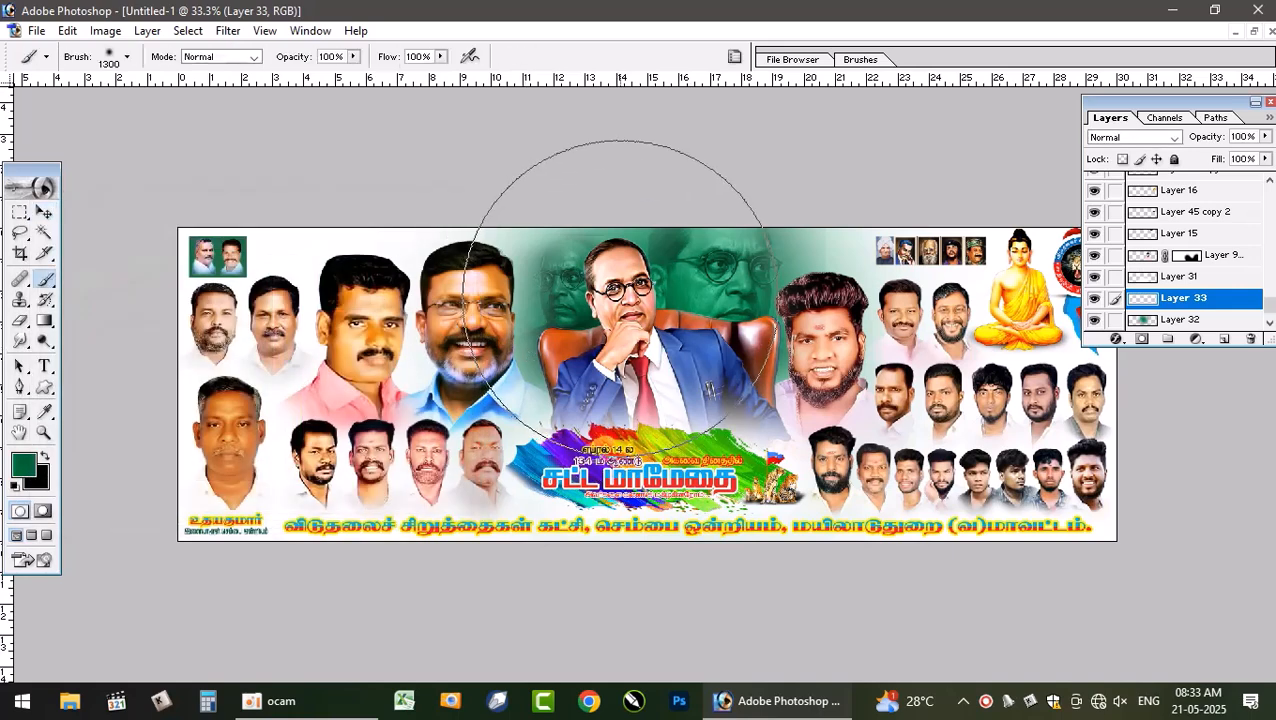
pyautogui.click(628, 318)
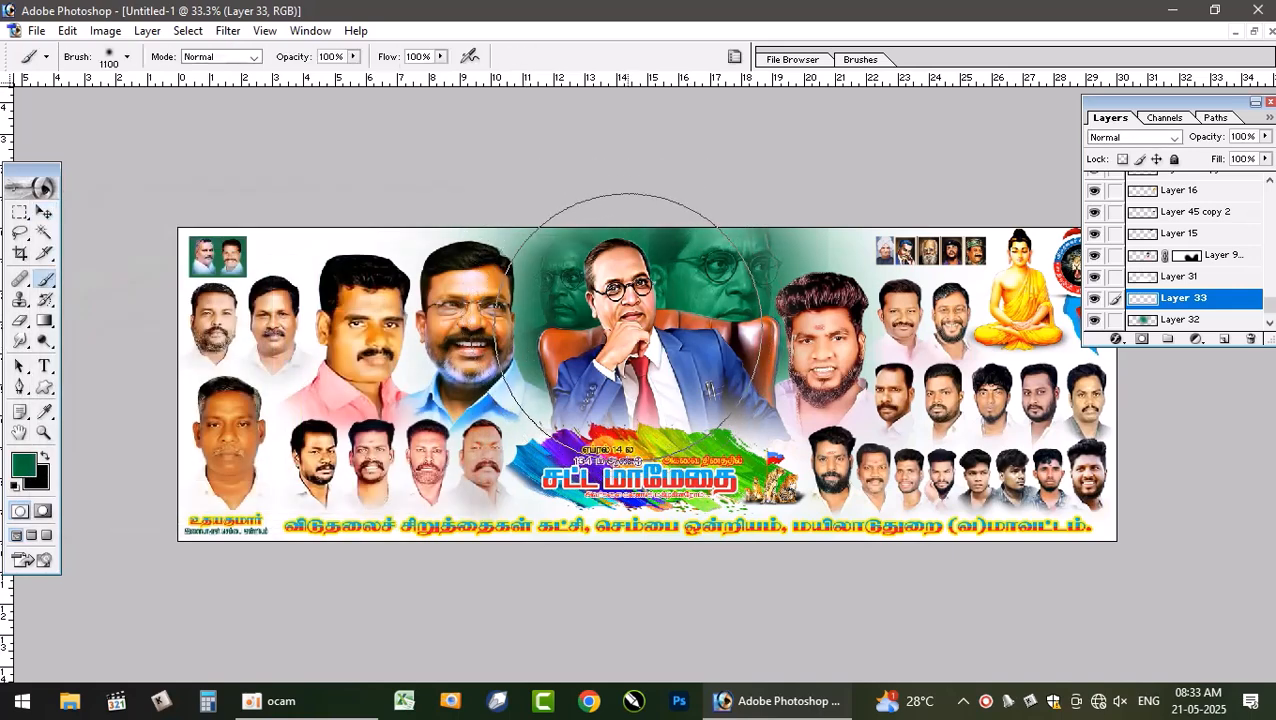
pyautogui.click(627, 324)
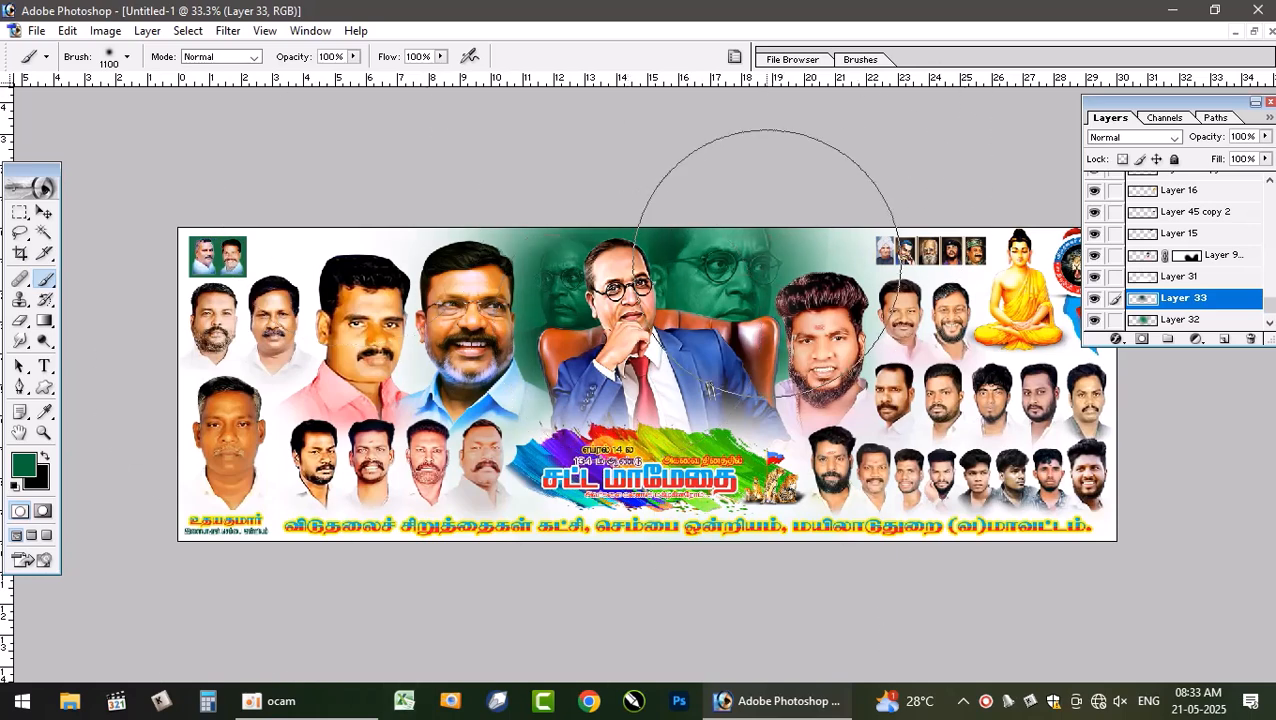
# - Add another layer, set the foreground green's K to 50 and paint the darker green behind the seated man
pyautogui.click(1222, 340)
pyautogui.click(25, 465)
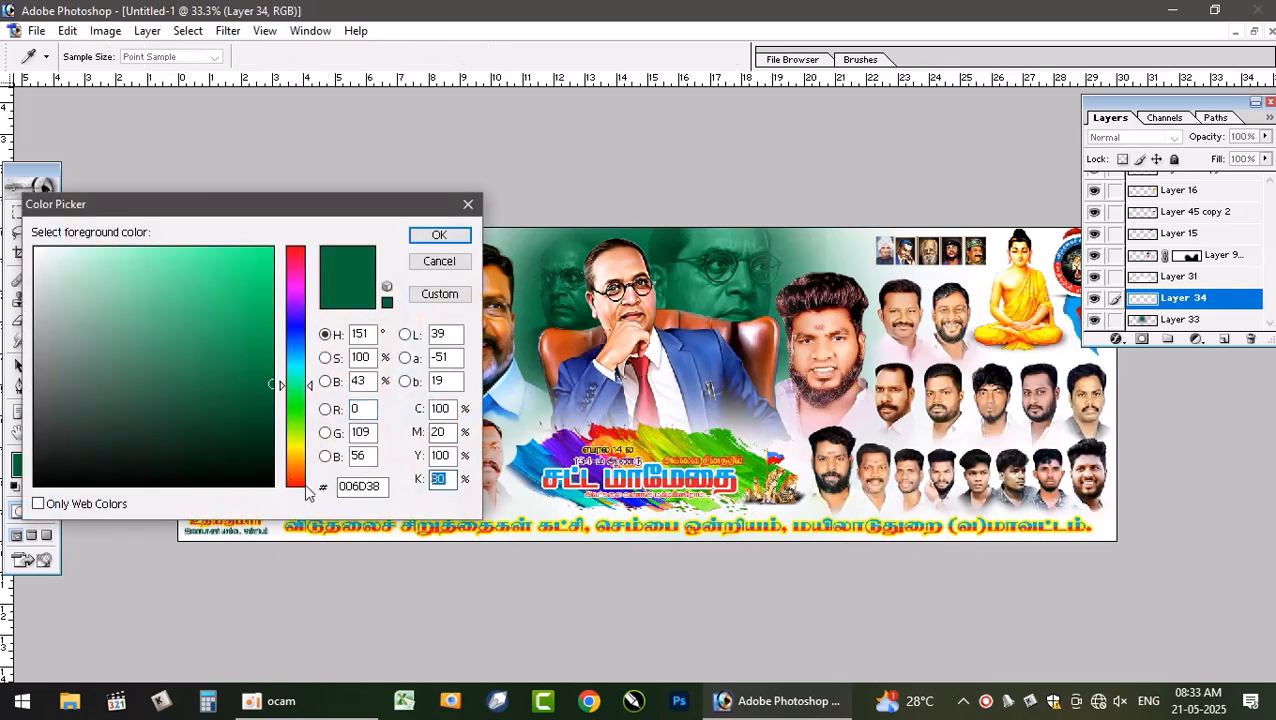
pyautogui.write('50')
pyautogui.press('Return')
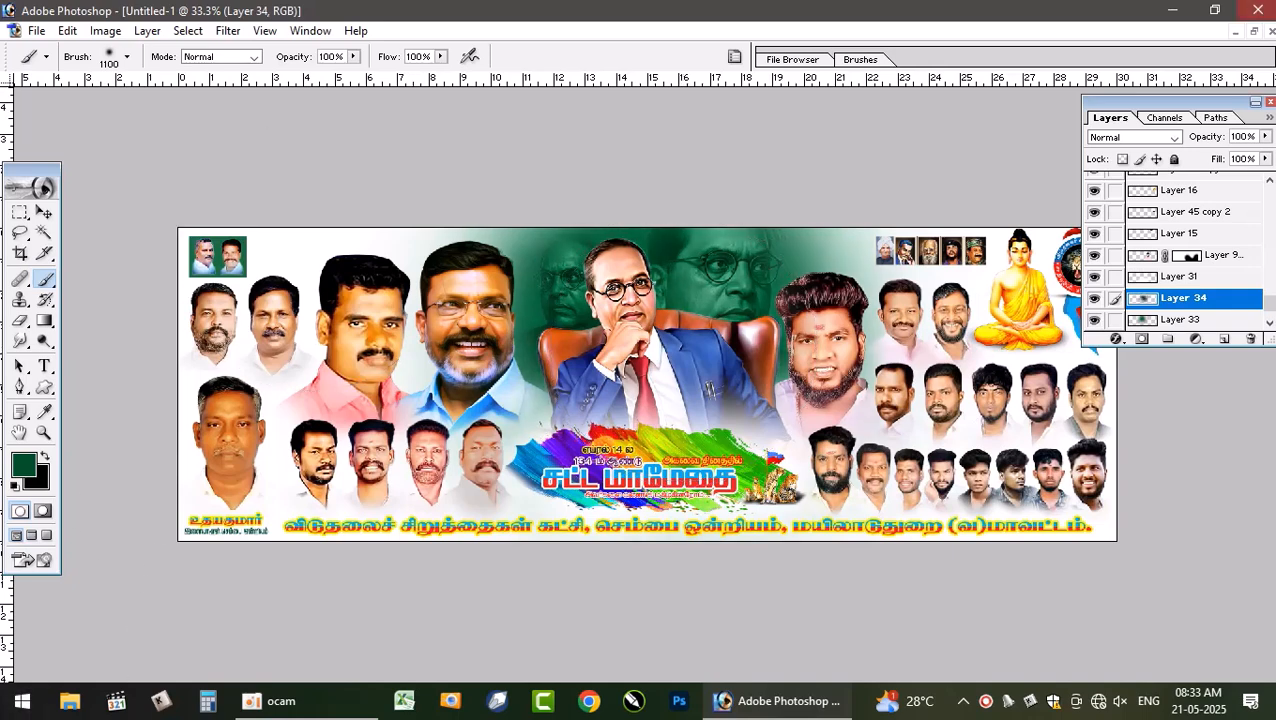
# - Set the blending mode of Layer 33 to Color Burn and that of Layer 34 to Lighten
pyautogui.scroll(-1, 1192, 236)
pyautogui.scroll(-1, 1195, 250)
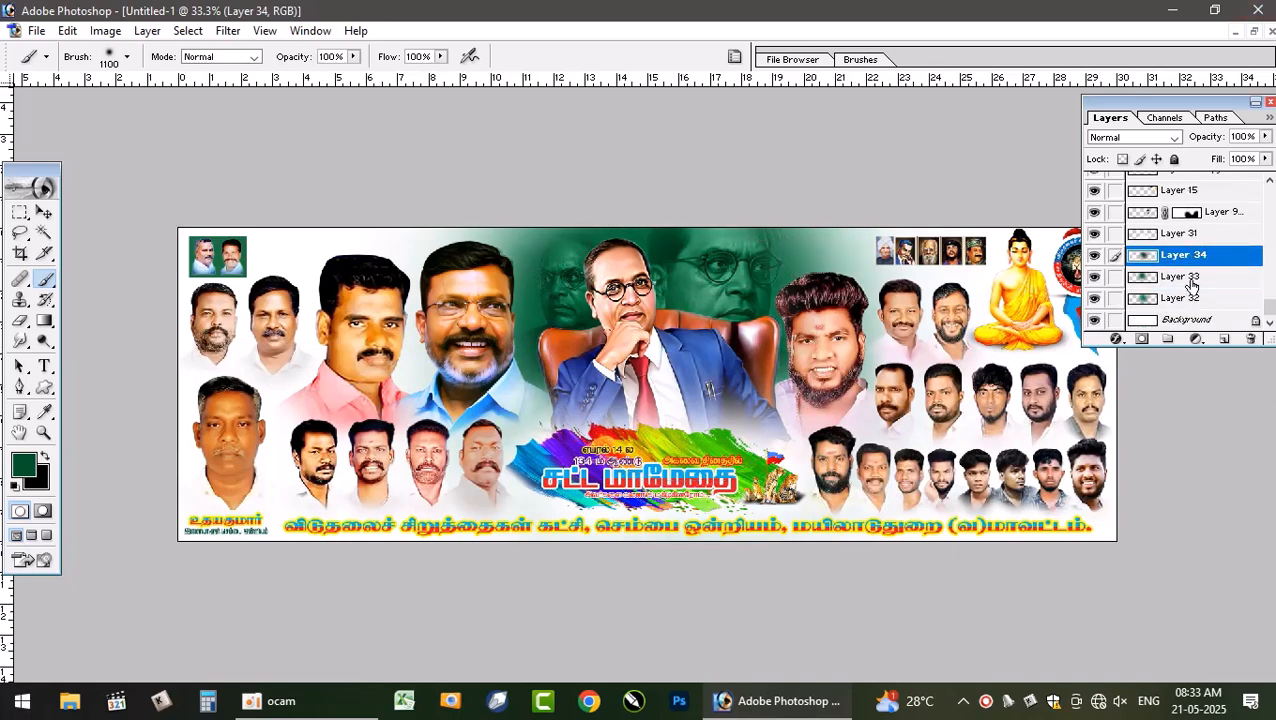
pyautogui.doubleClick(1146, 139)
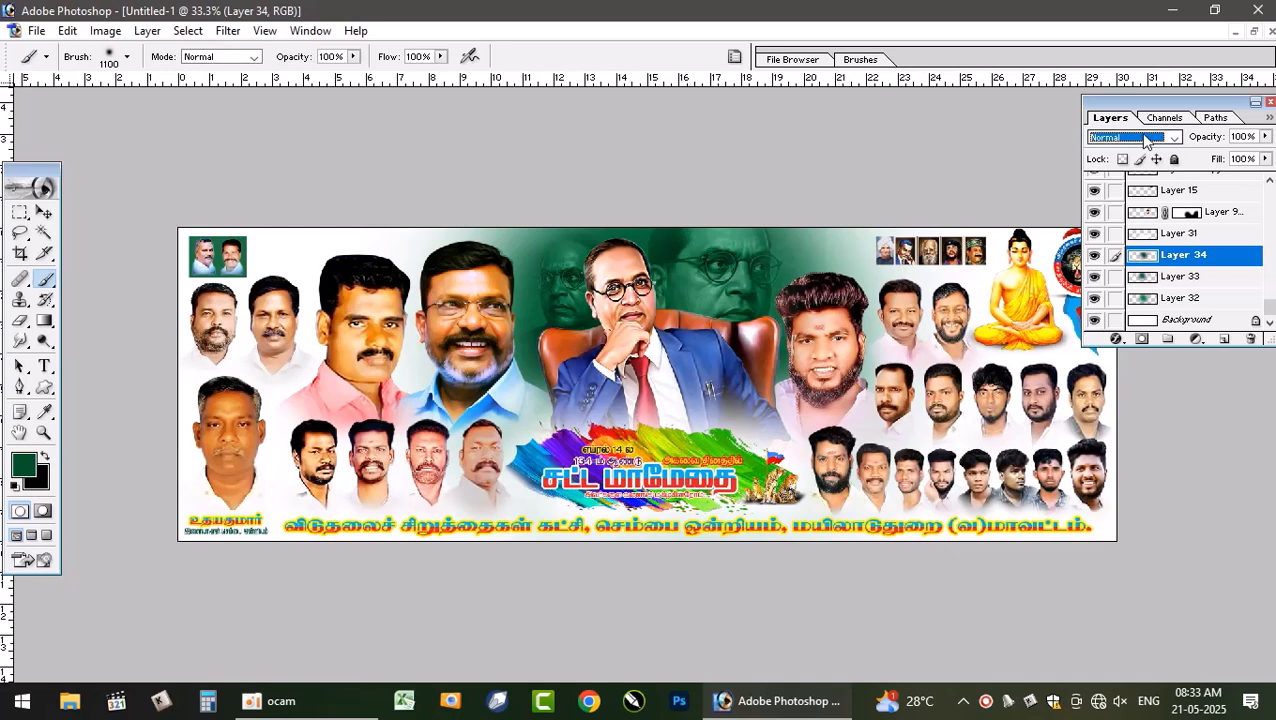
pyautogui.scroll(-2, 1145, 139)
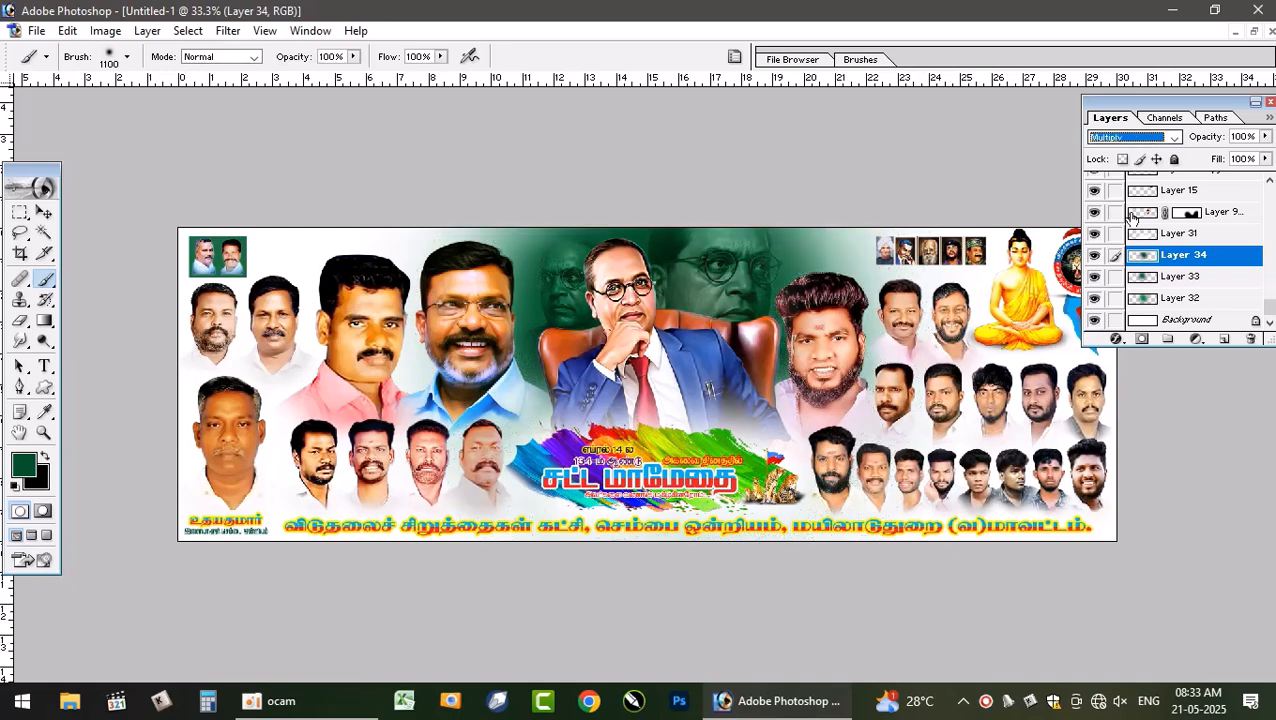
pyautogui.hotkey('alt', '[')
pyautogui.scroll(-4, 1138, 152)
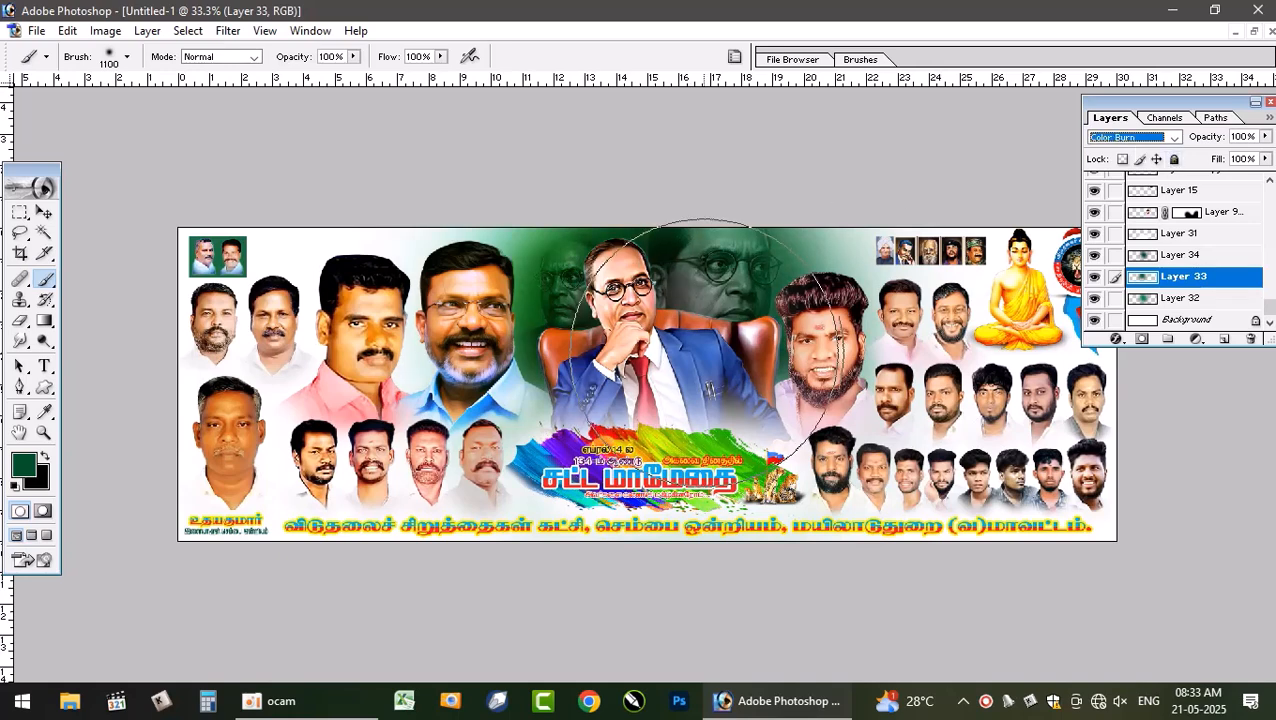
pyautogui.click(1190, 255)
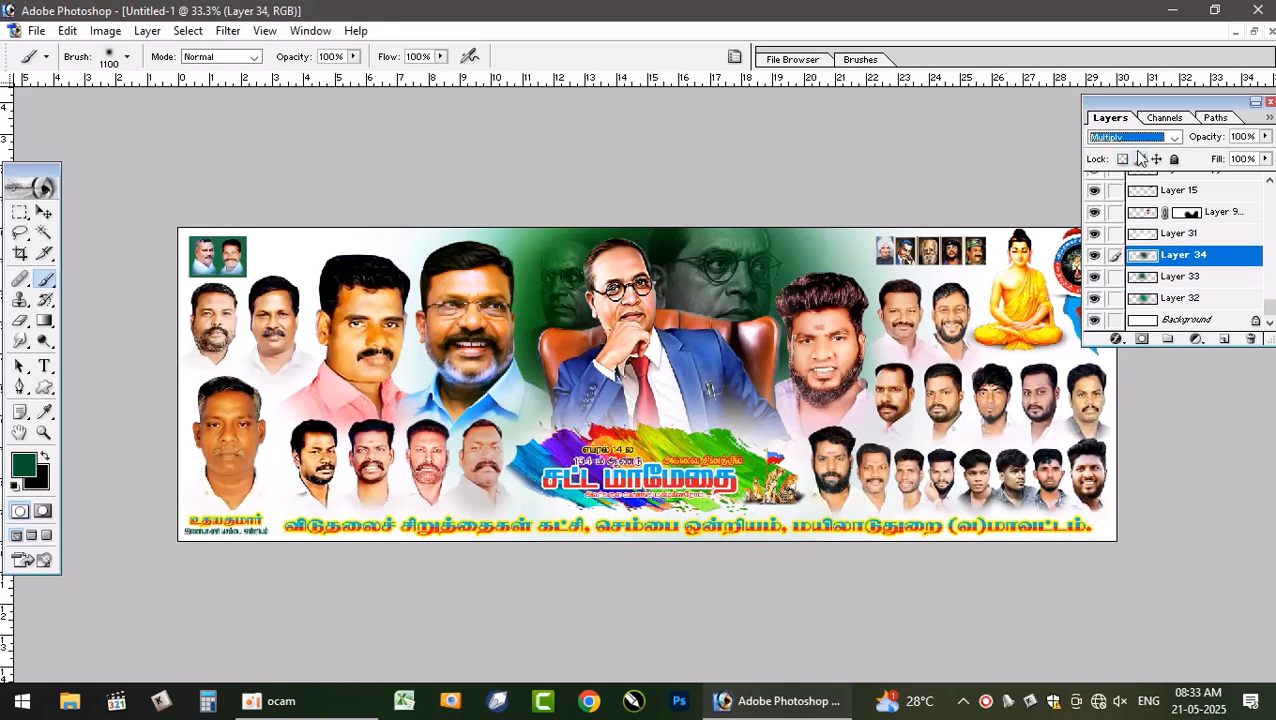
pyautogui.scroll(-3, 1141, 152)
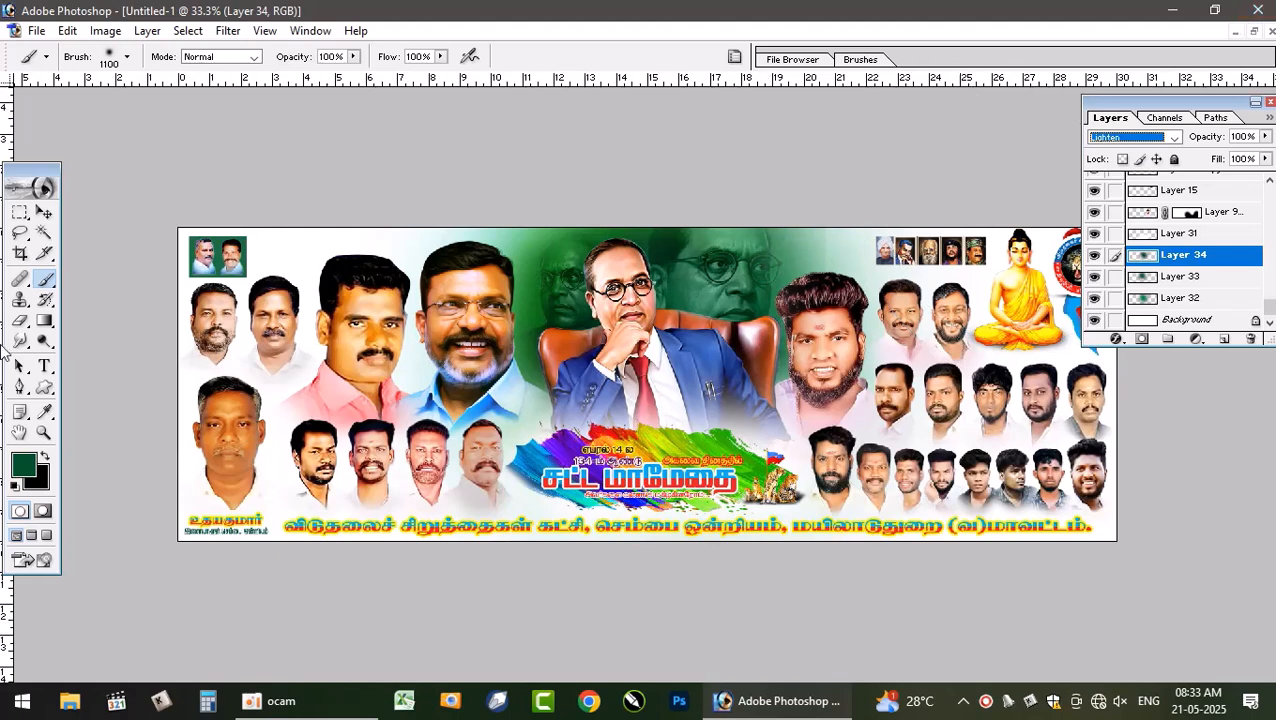
# - Add a new layer directly above the Background and choose the Foreground to Transparent preset for the Gradient tool
pyautogui.click(43, 212)
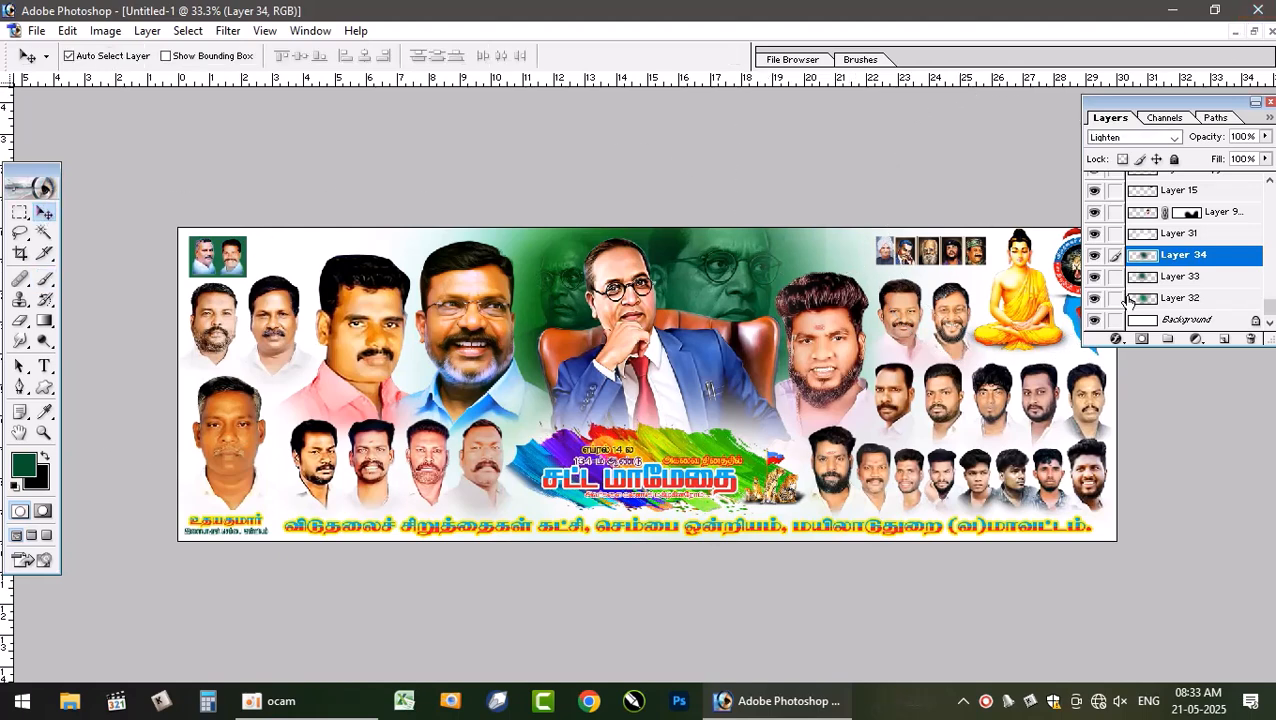
pyautogui.click(1158, 321)
pyautogui.click(1223, 340)
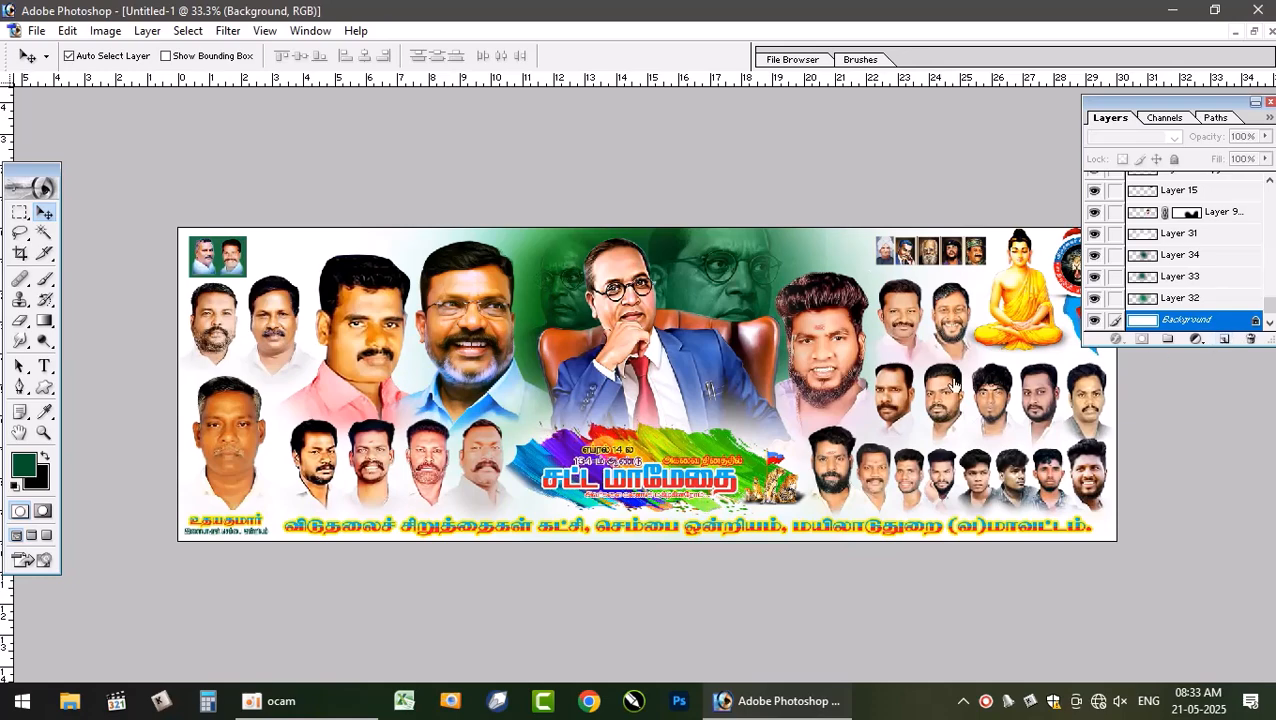
pyautogui.click(44, 321)
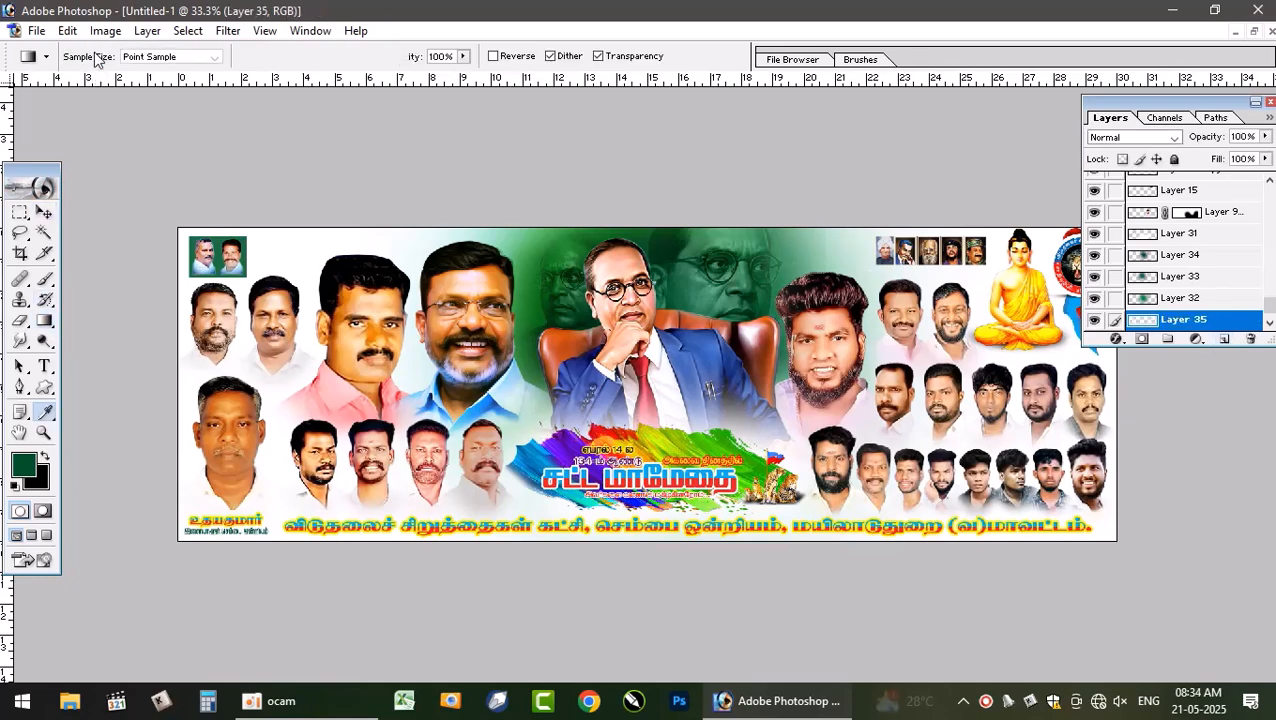
pyautogui.click(99, 56)
pyautogui.click(84, 104)
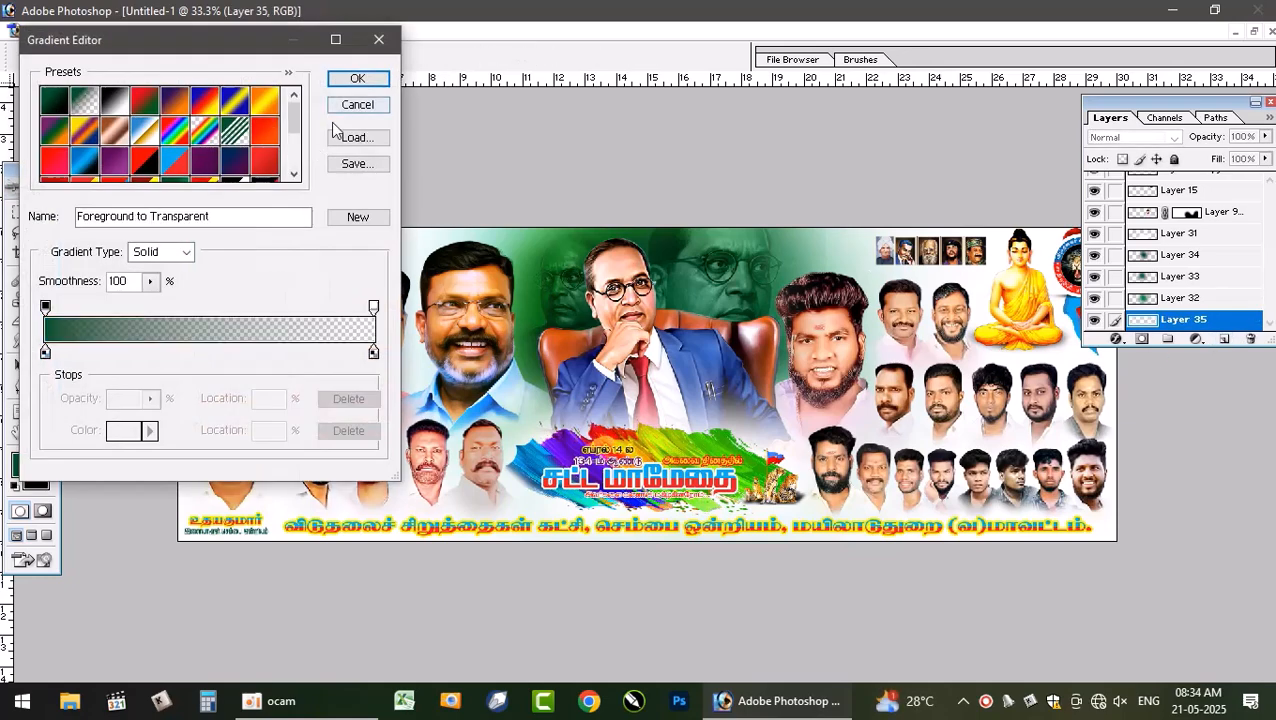
pyautogui.click(355, 80)
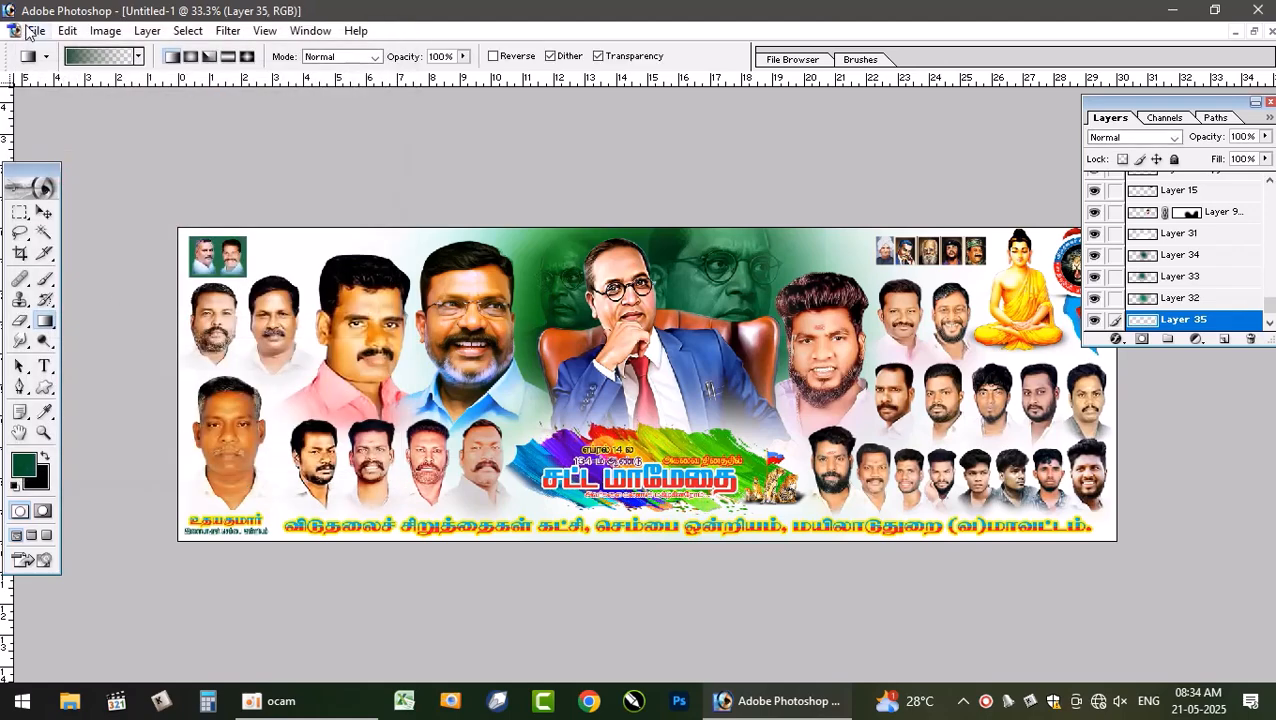
pyautogui.click(100, 56)
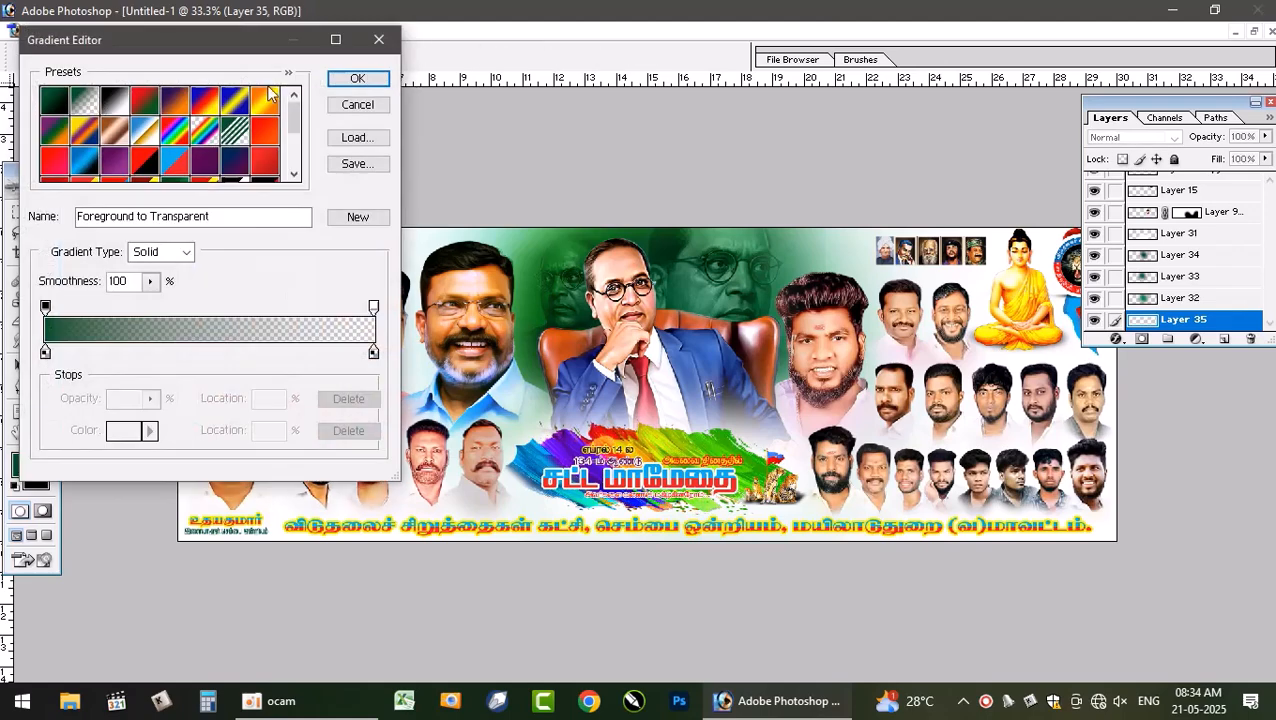
pyautogui.click(357, 104)
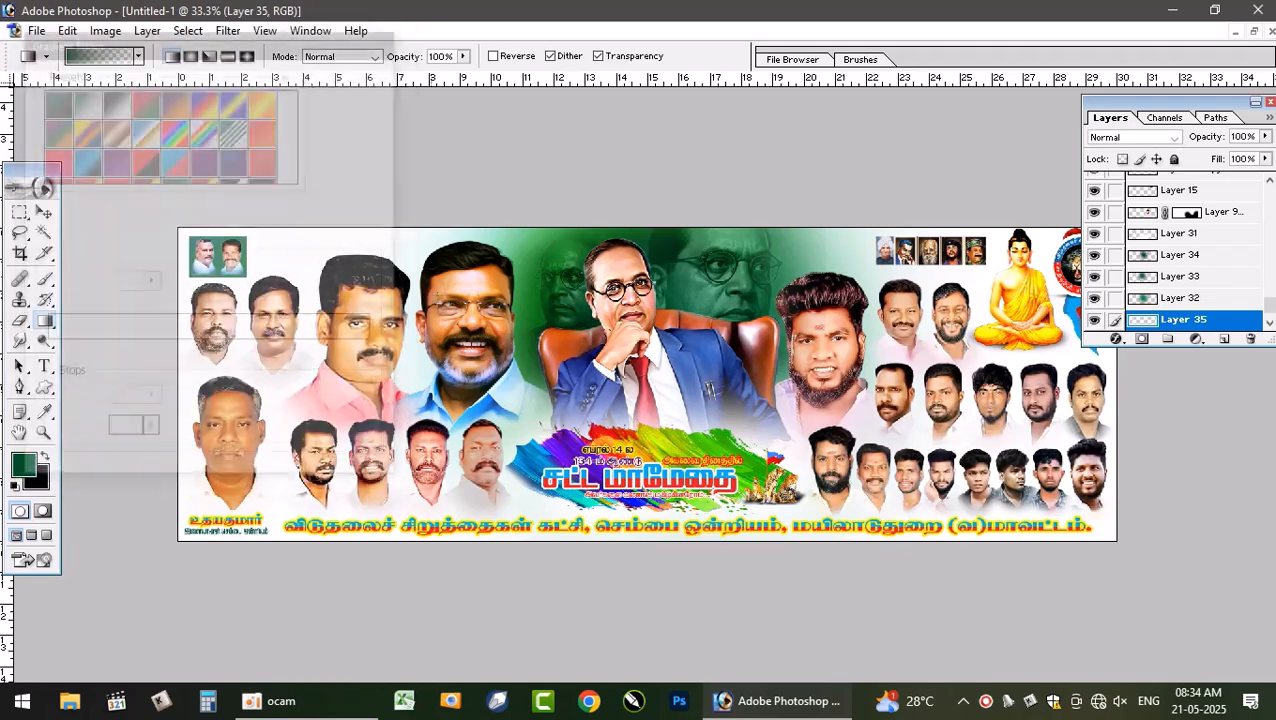
# - Fade green into the banner from its left side with a linear gradient on Layer 35, redoing the trial gradients
pyautogui.moveTo(179, 382); pyautogui.dragTo(723, 377)
pyautogui.hotkey('ctrl', 'z')
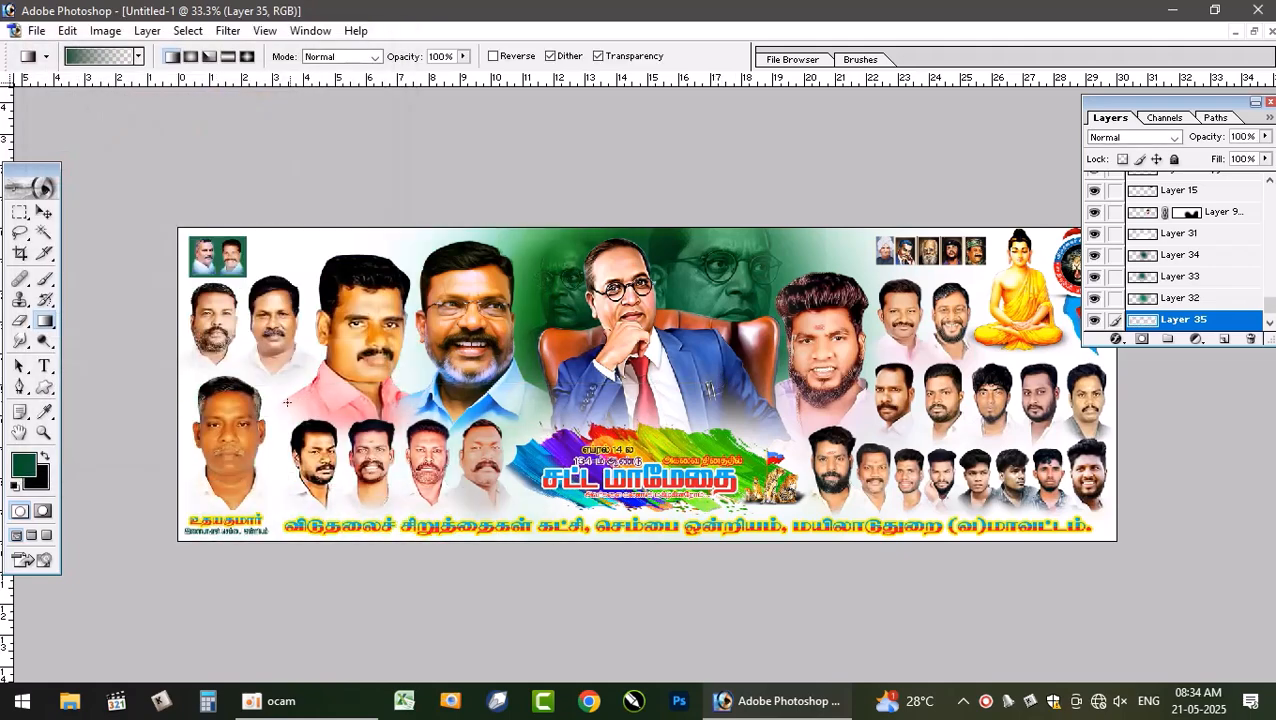
pyautogui.moveTo(368, 393); pyautogui.dragTo(367, 393)
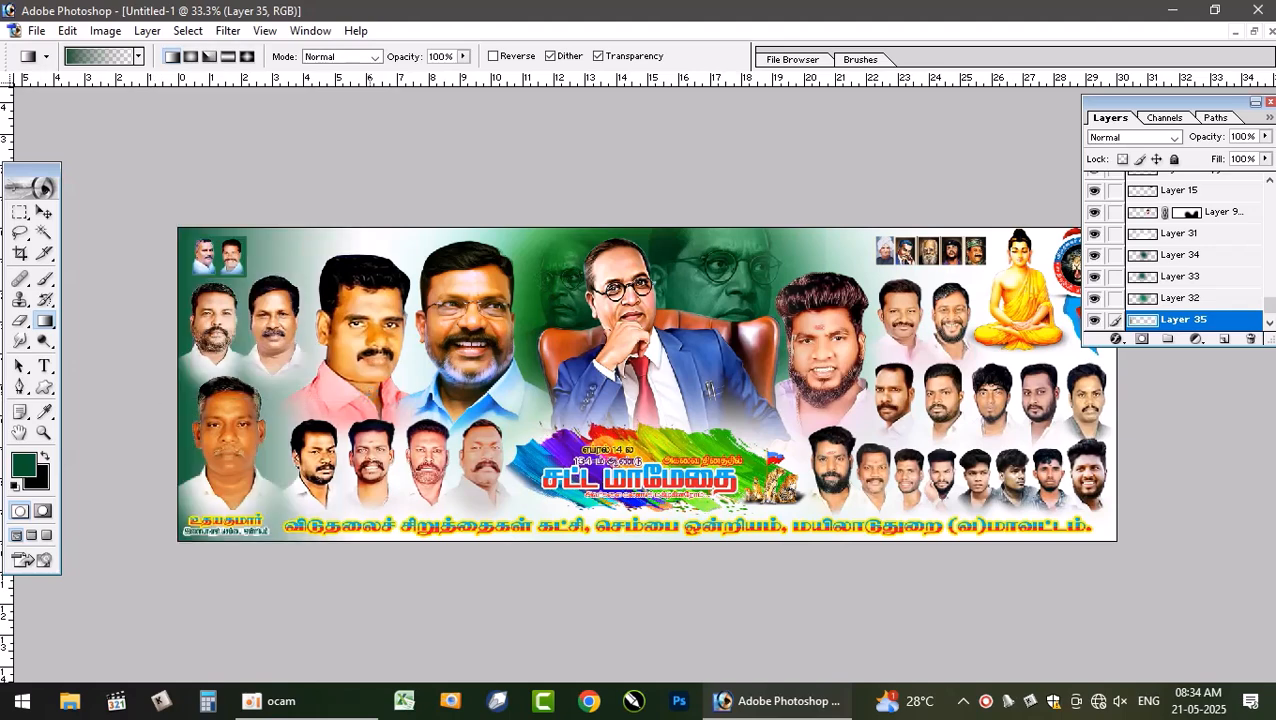
pyautogui.moveTo(123, 386); pyautogui.dragTo(438, 408)
pyautogui.hotkey('ctrl', 'z')
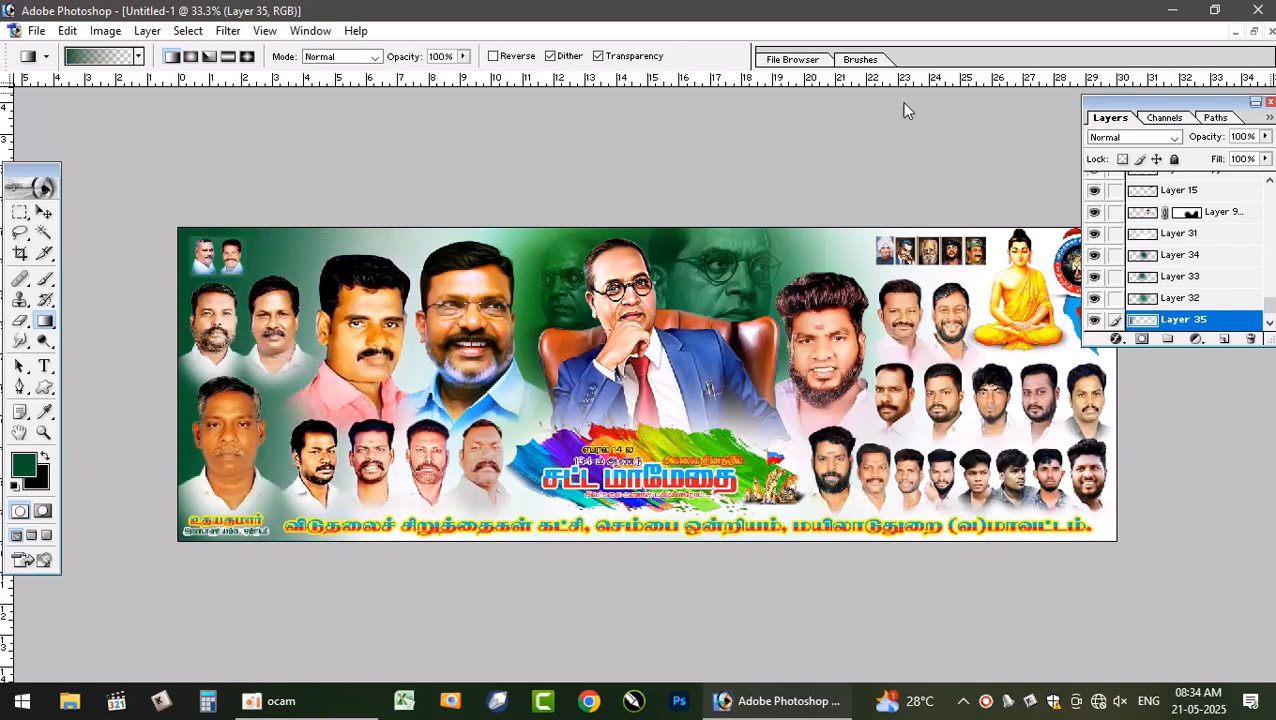
# - Fade green into the banner from its right side with the same foreground-to-transparent gradient on Layer 35
pyautogui.moveTo(904, 110); pyautogui.dragTo(655, 121)
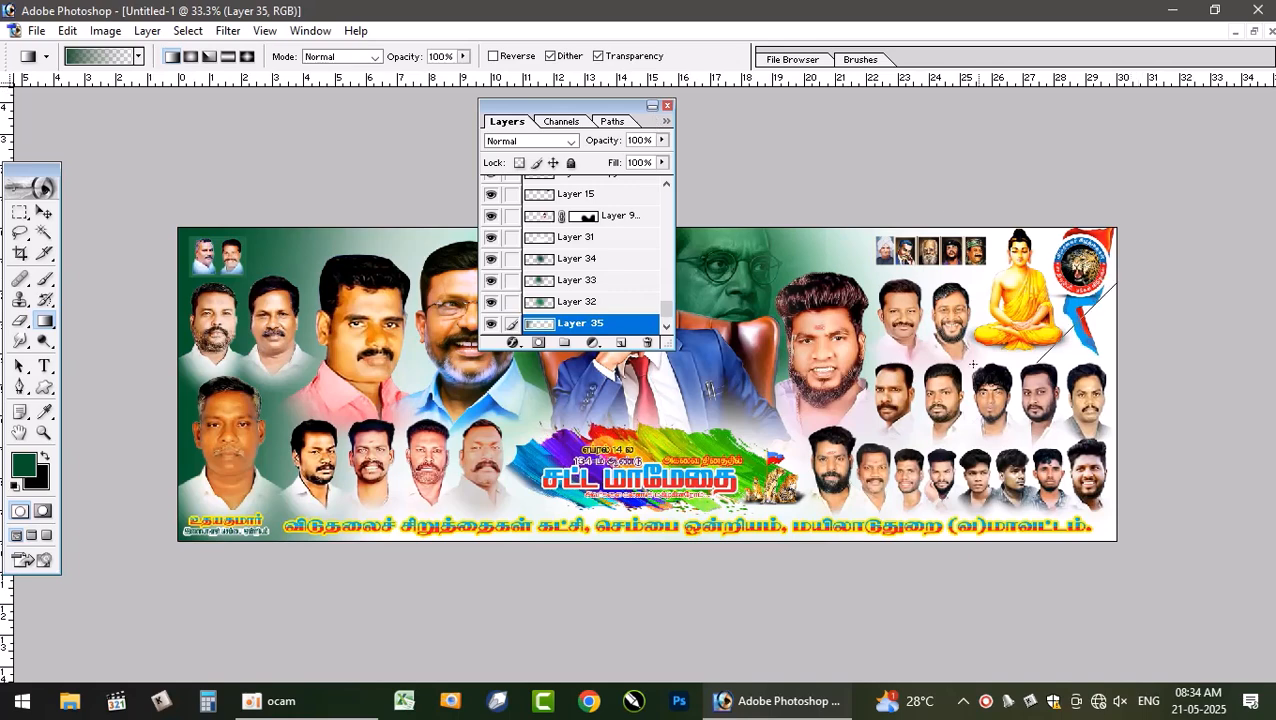
pyautogui.moveTo(869, 421); pyautogui.dragTo(810, 468)
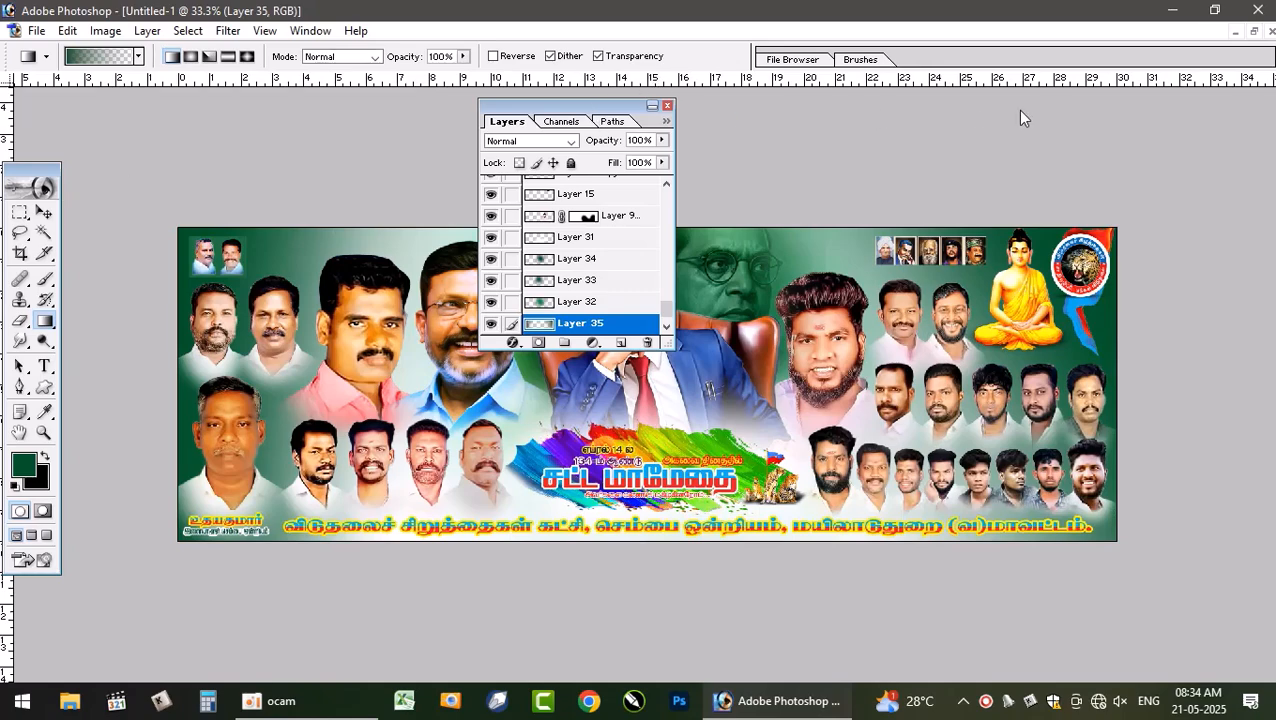
pyautogui.moveTo(597, 108); pyautogui.dragTo(1201, 117)
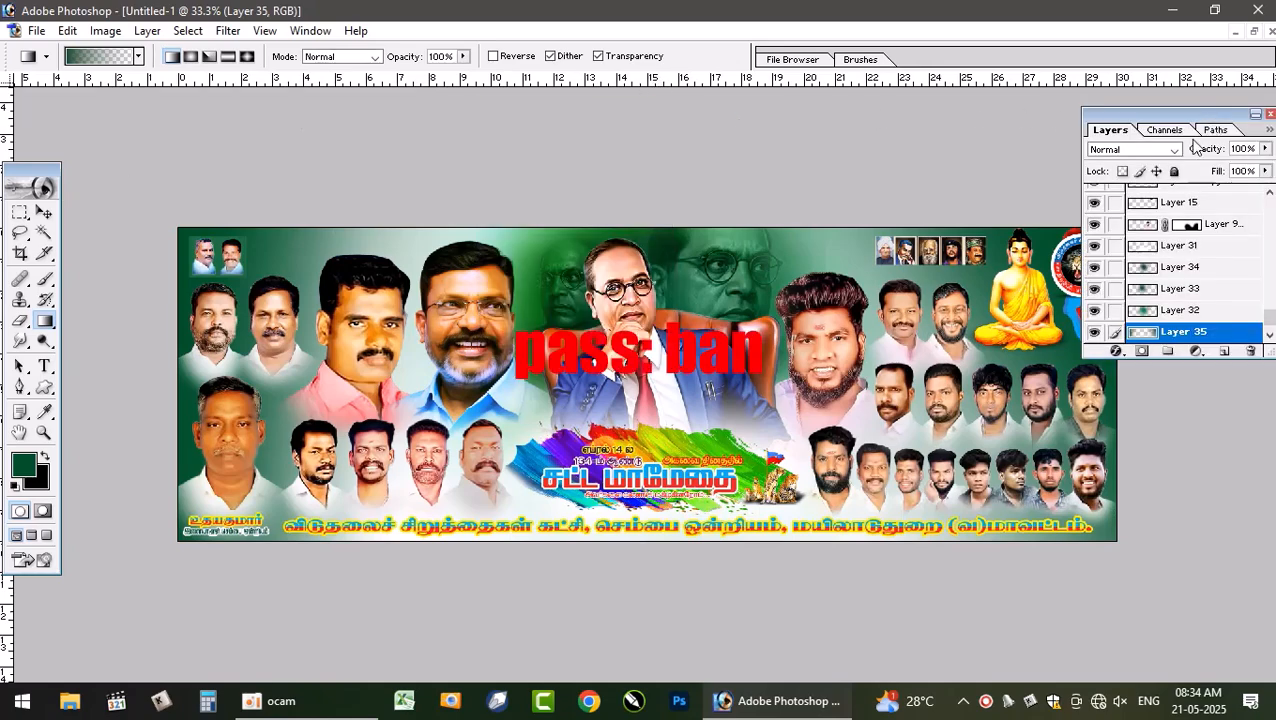
# - Add a new layer directly above Layer 34
pyautogui.click(1253, 31)
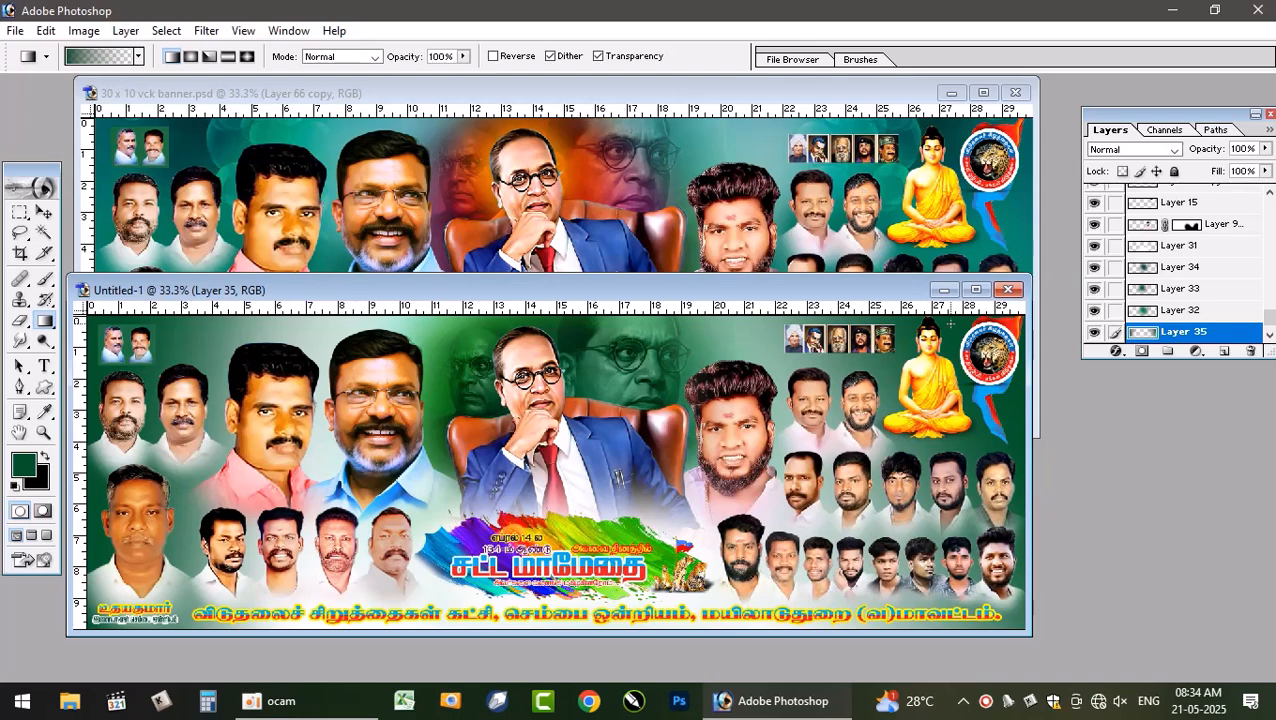
pyautogui.click(976, 290)
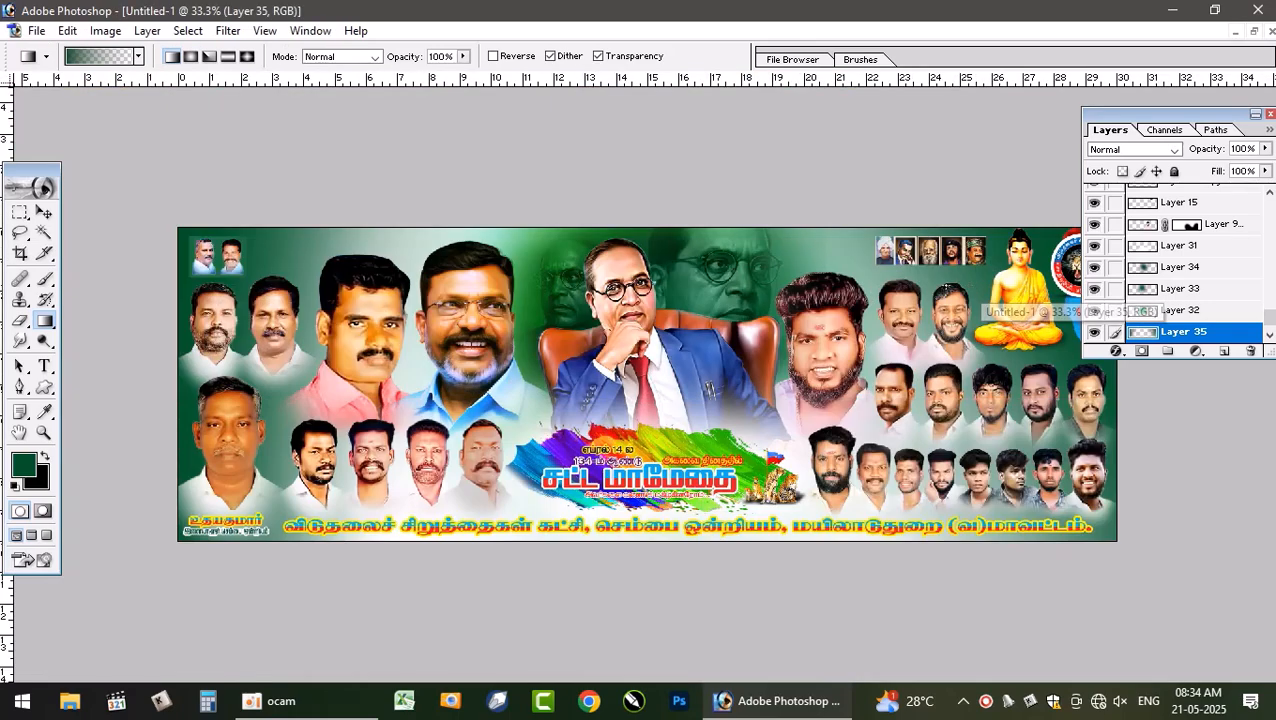
pyautogui.click(20, 212)
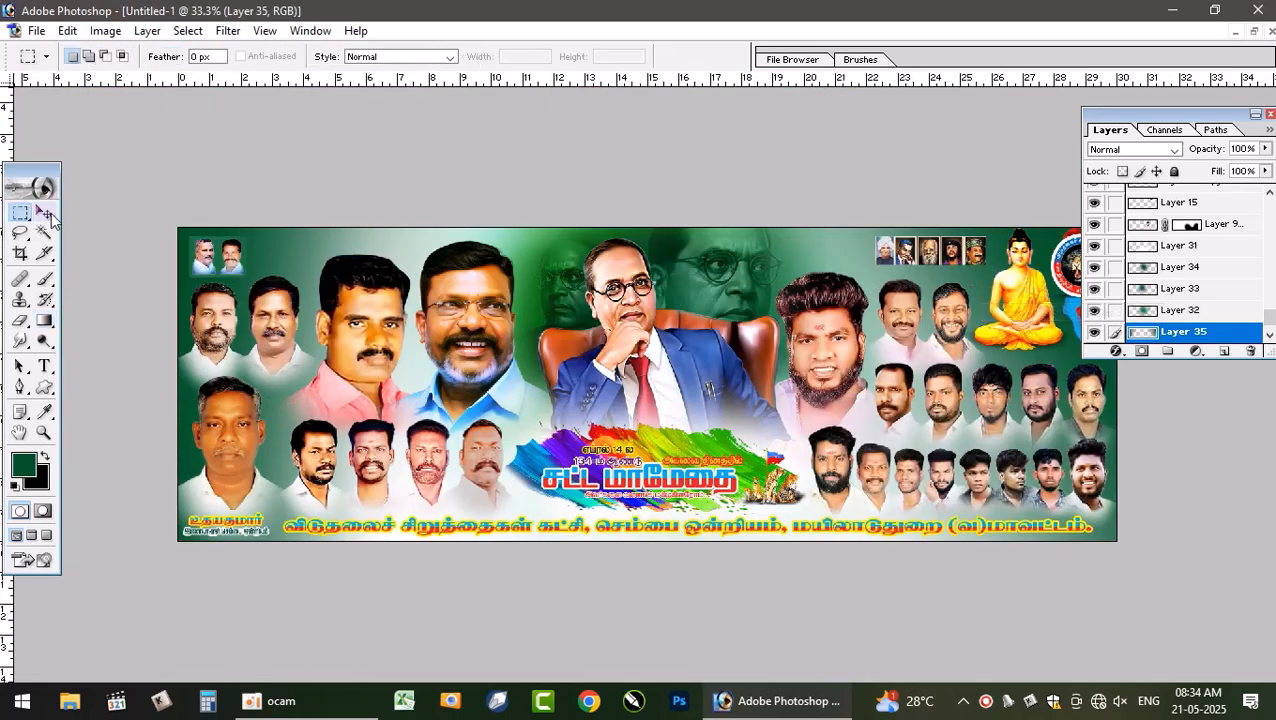
pyautogui.click(45, 213)
pyautogui.click(705, 289)
pyautogui.scroll(-3, 1247, 275)
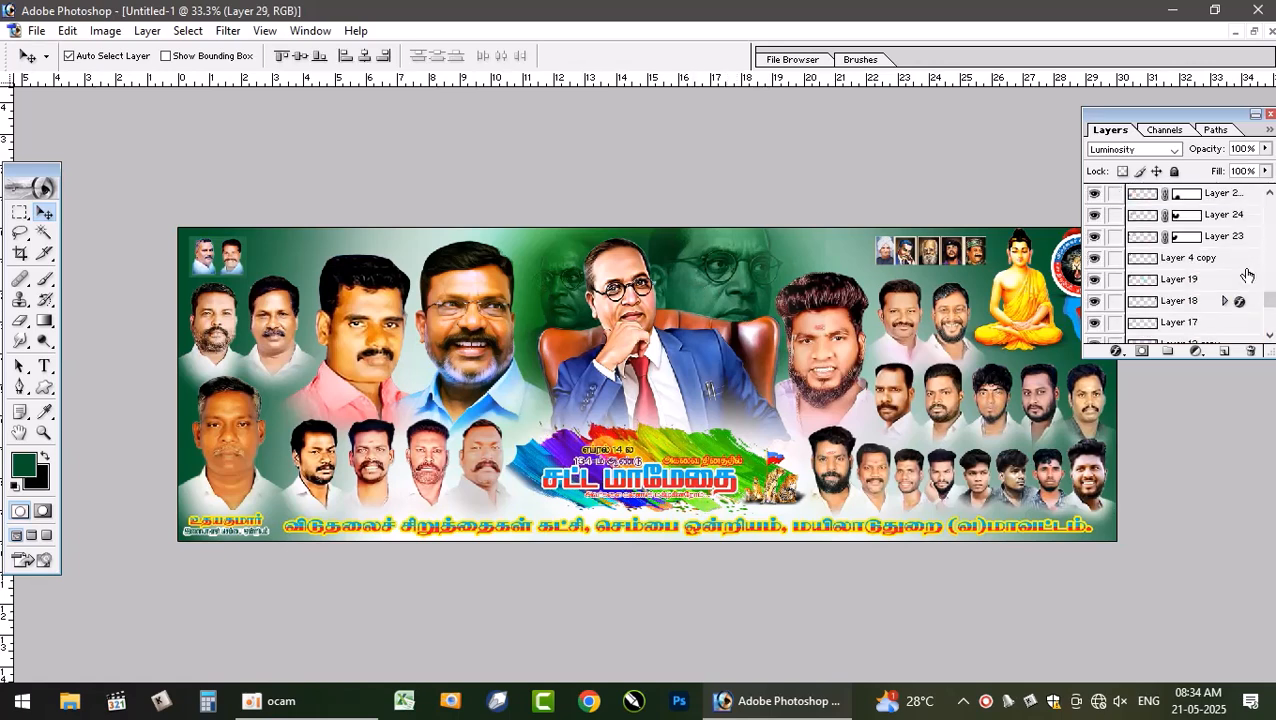
pyautogui.scroll(-2, 1247, 275)
pyautogui.scroll(-5, 1270, 315)
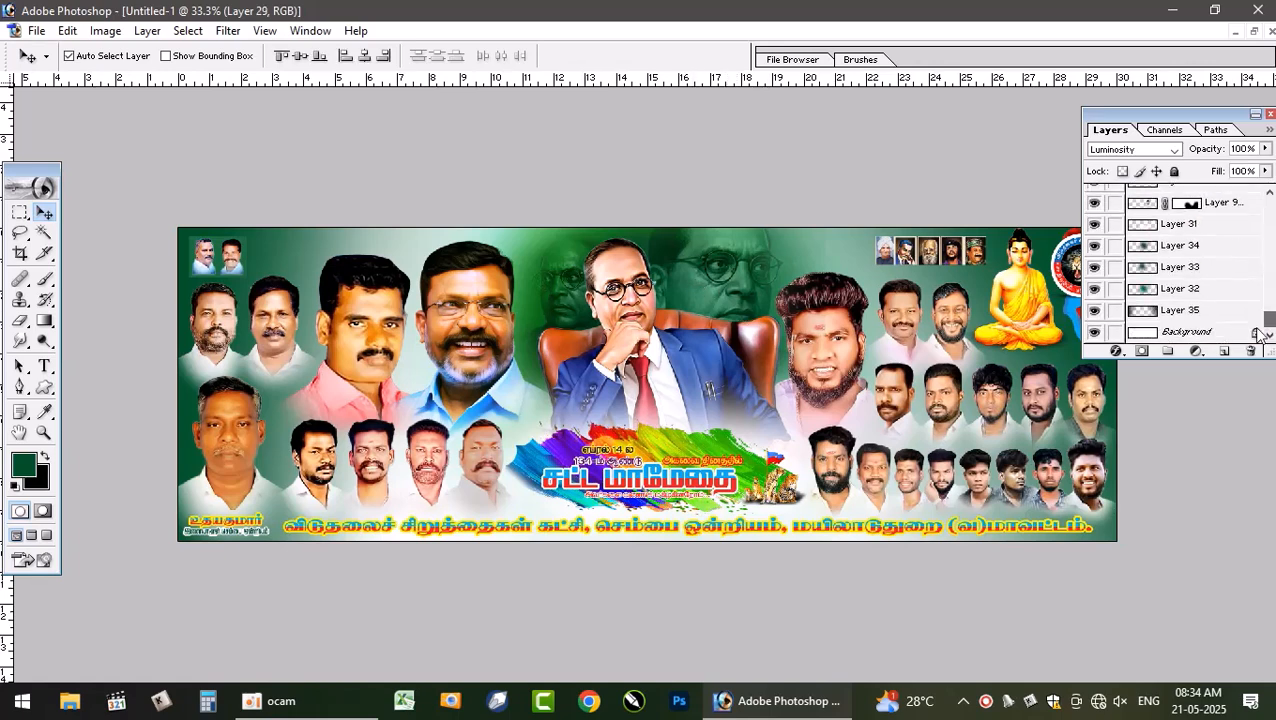
pyautogui.click(1182, 247)
pyautogui.click(1225, 350)
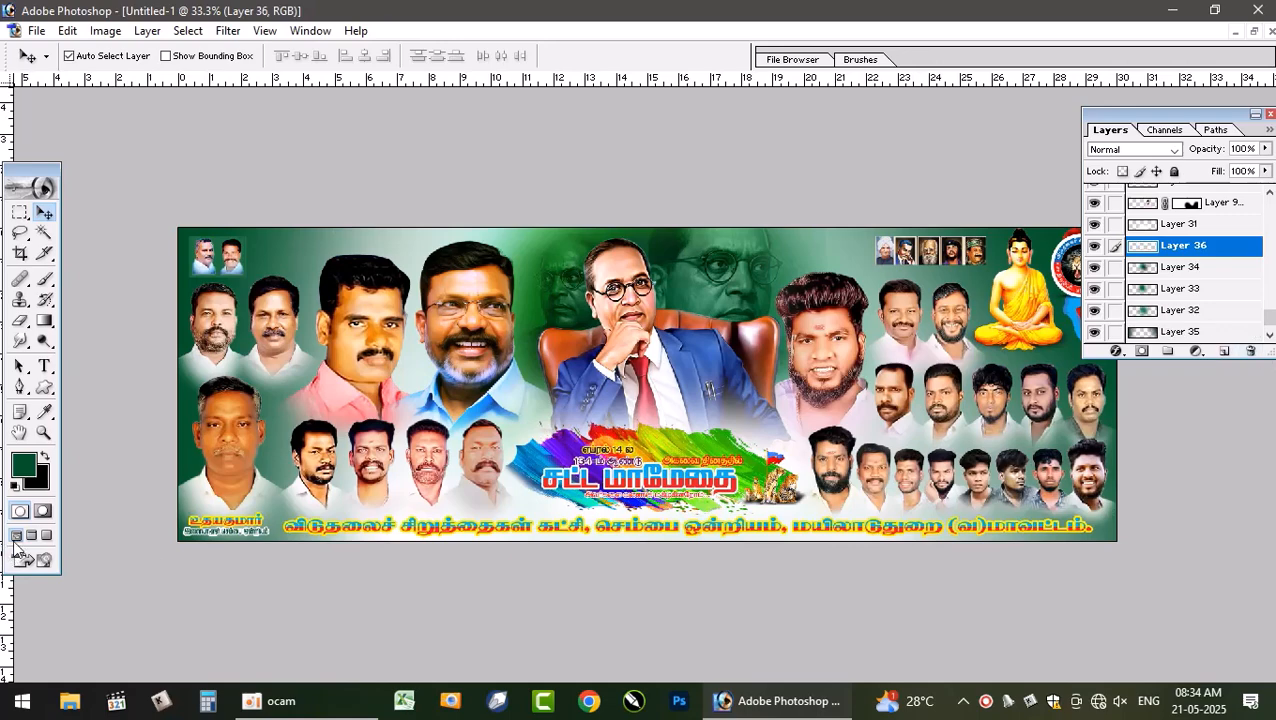
# - Set the foreground color to purple with C 50, M 100 and Y 0
pyautogui.click(30, 468)
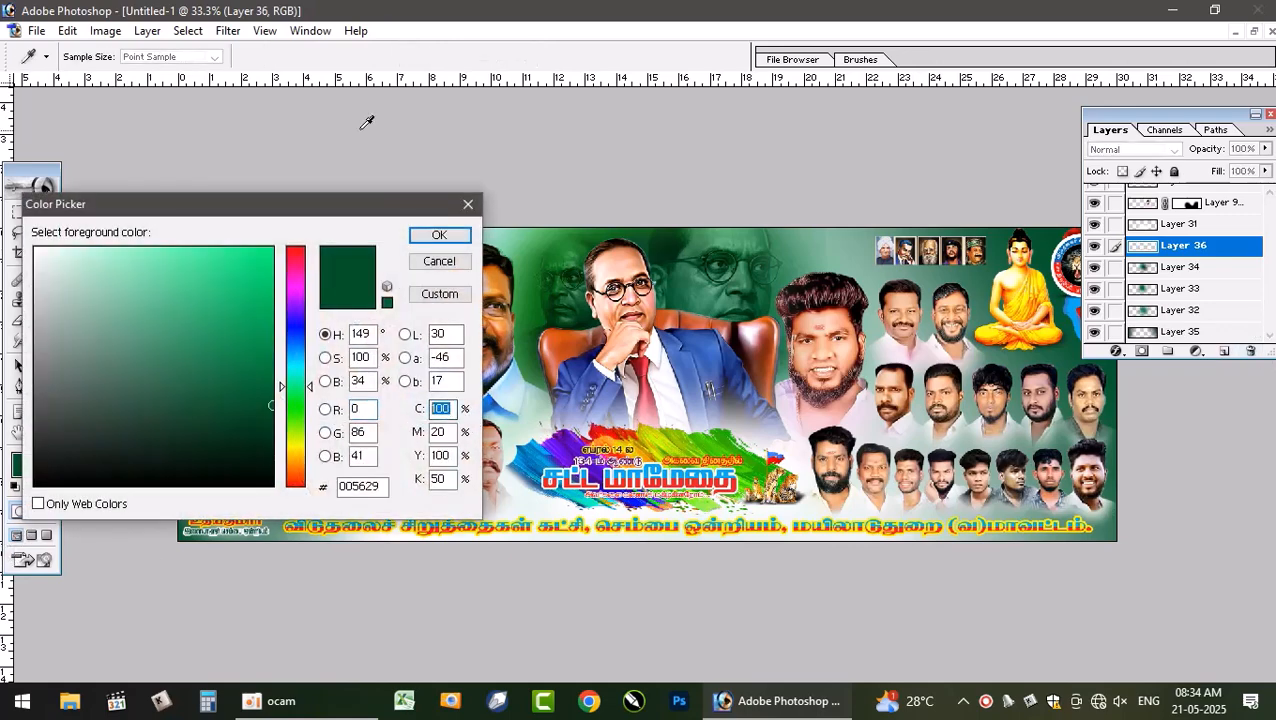
pyautogui.write('50')
pyautogui.press('Tab')
pyautogui.write('100')
pyautogui.press('Tab')
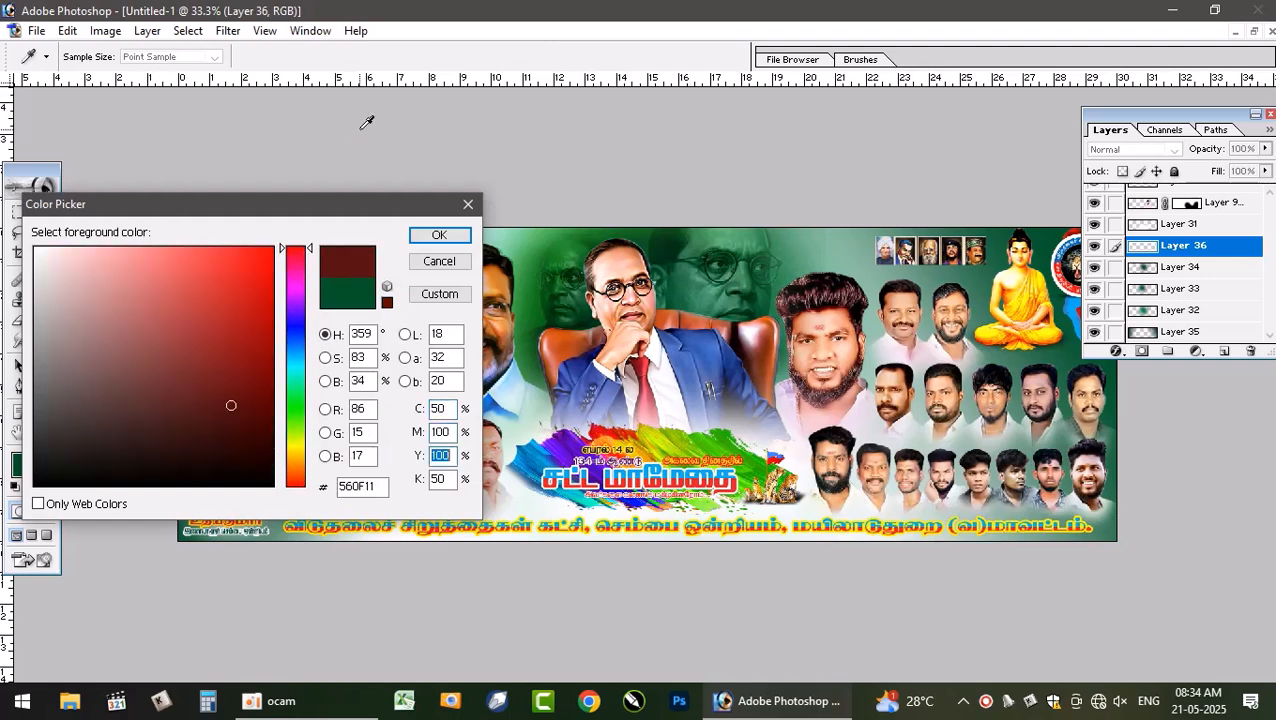
pyautogui.write('0')
pyautogui.press('Tab')
pyautogui.press('Return')
# - Paint purple over the faded portrait to the right of the seated man on Layer 36, using a smaller brush
pyautogui.press('b')
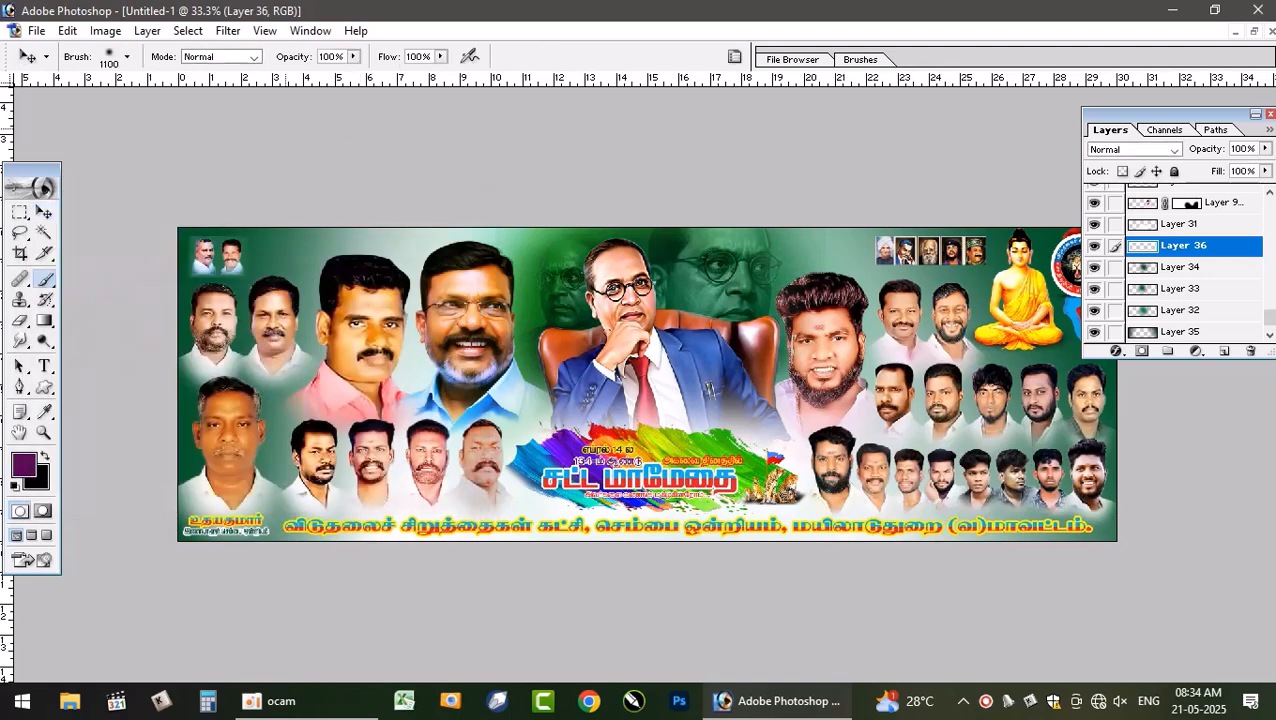
pyautogui.press('[')
pyautogui.press('[')
pyautogui.press('[')
pyautogui.press('[')
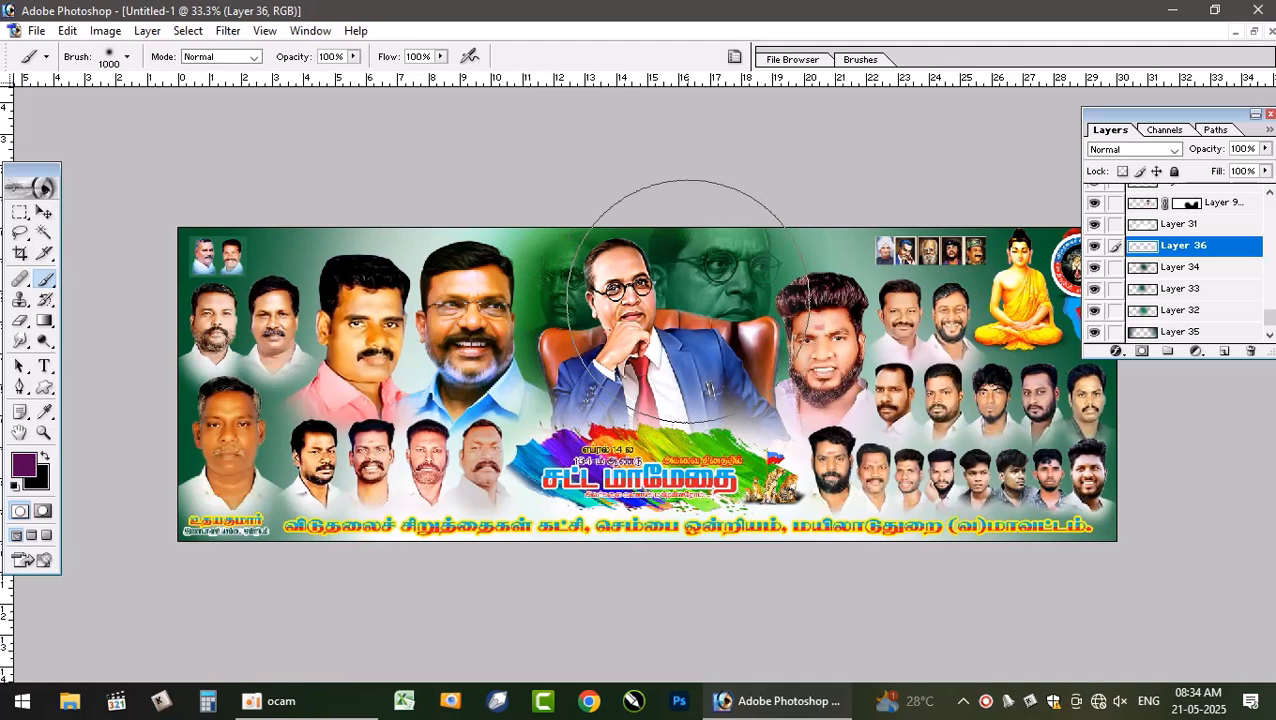
pyautogui.moveTo(680, 315)
pyautogui.mouseDown()
pyautogui.moveTo(565, 325)
pyautogui.moveTo(680, 290)
pyautogui.mouseUp()
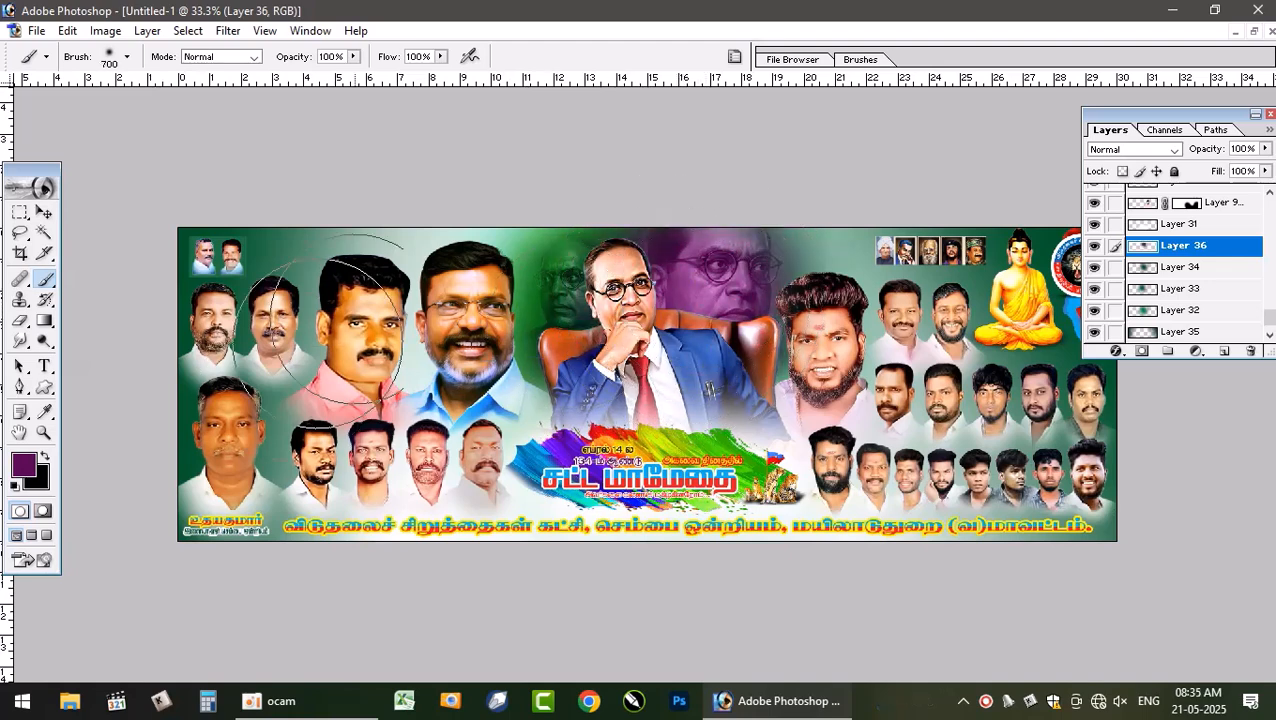
# - Change the foreground color to red (FE0000) and paint it over the faded portrait to the left of the seated man
pyautogui.click(22, 463)
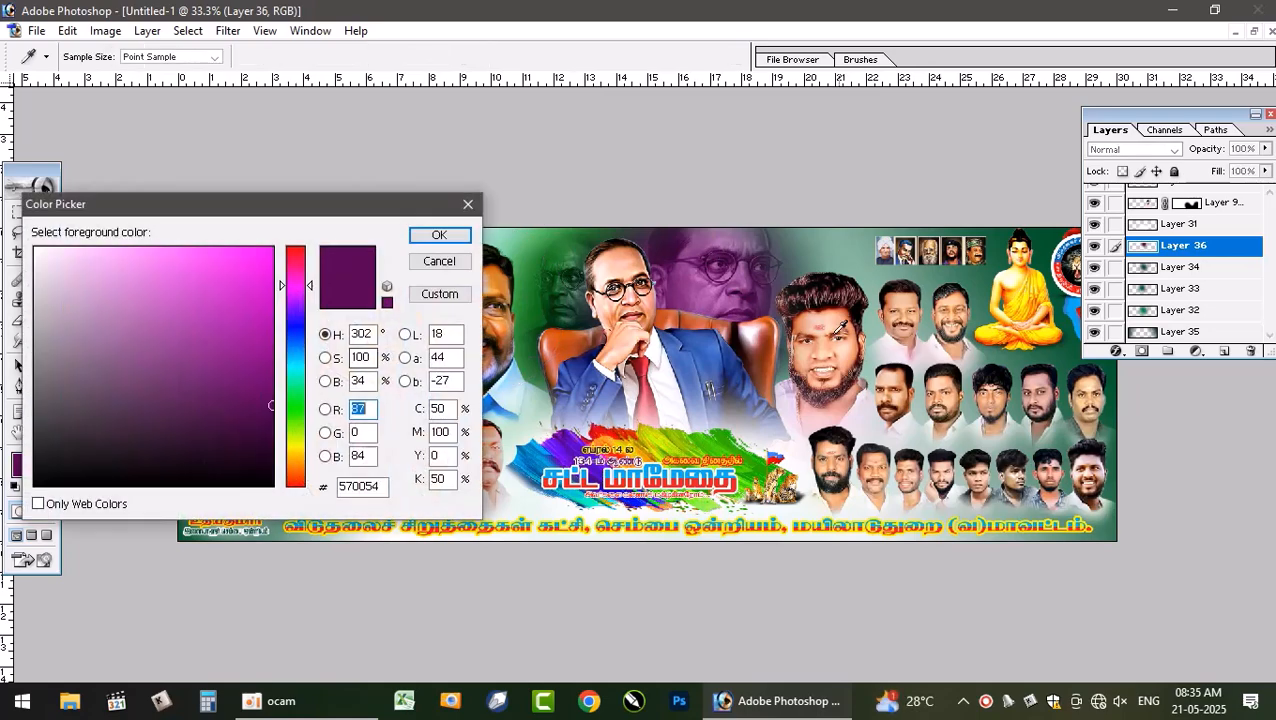
pyautogui.moveTo(293, 283); pyautogui.dragTo(290, 250)
pyautogui.click(272, 248)
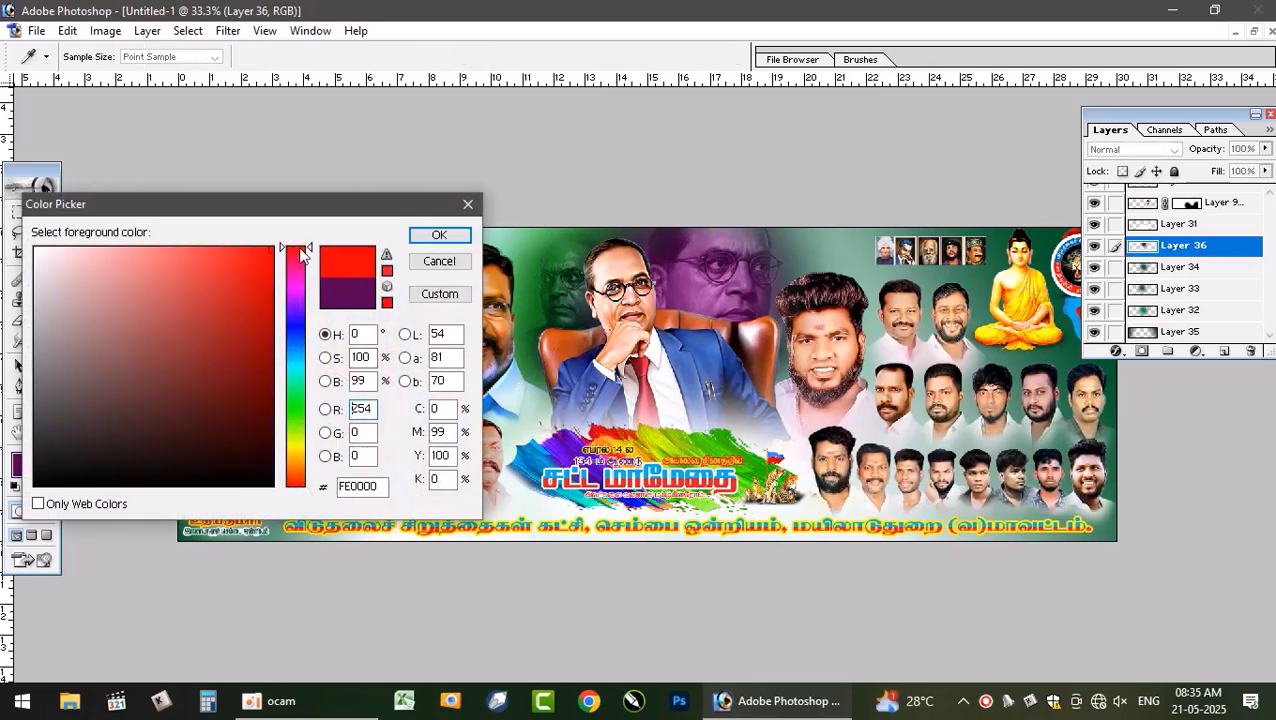
pyautogui.click(439, 235)
pyautogui.click(580, 248)
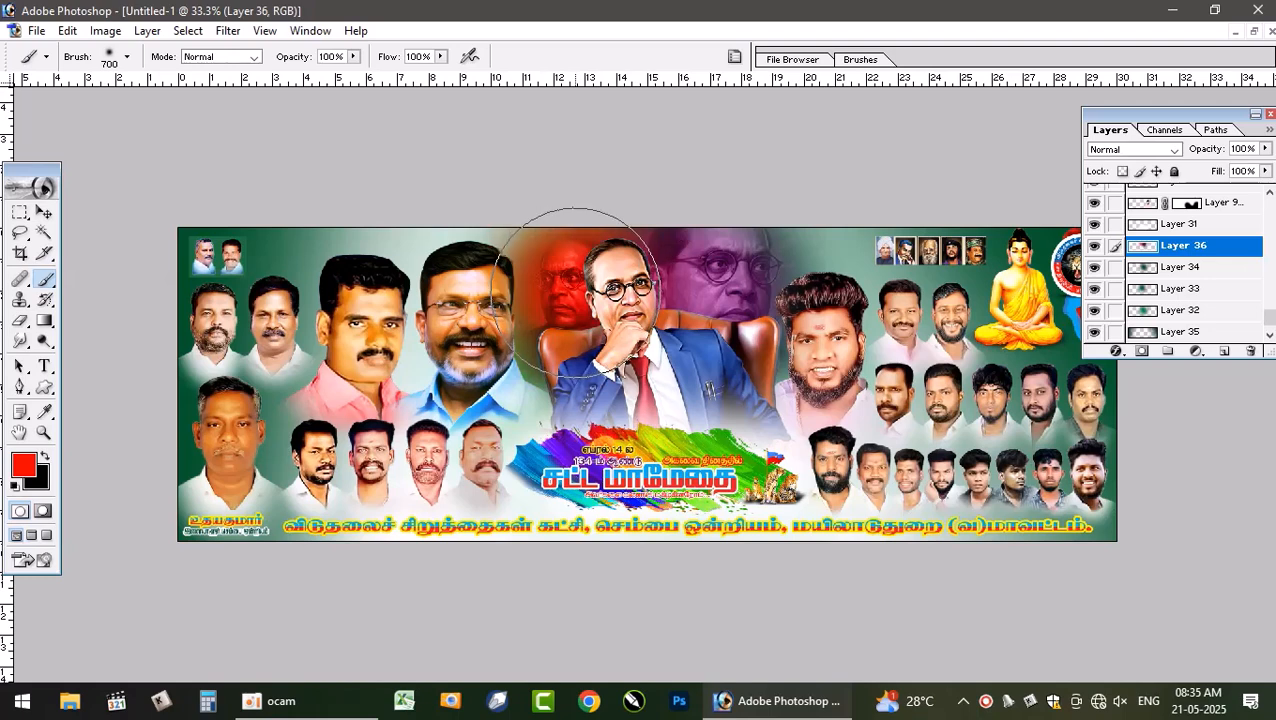
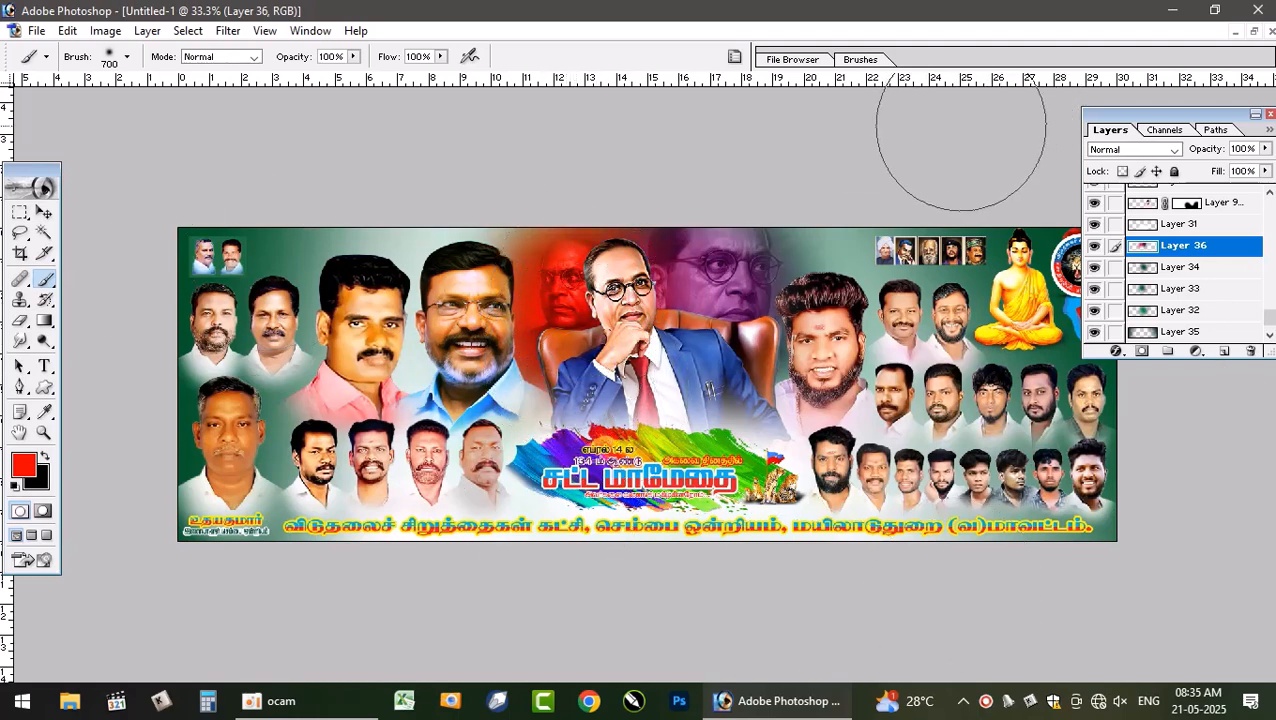
# - Set the blending mode of Layer 36 to Screen
pyautogui.click(1119, 151)
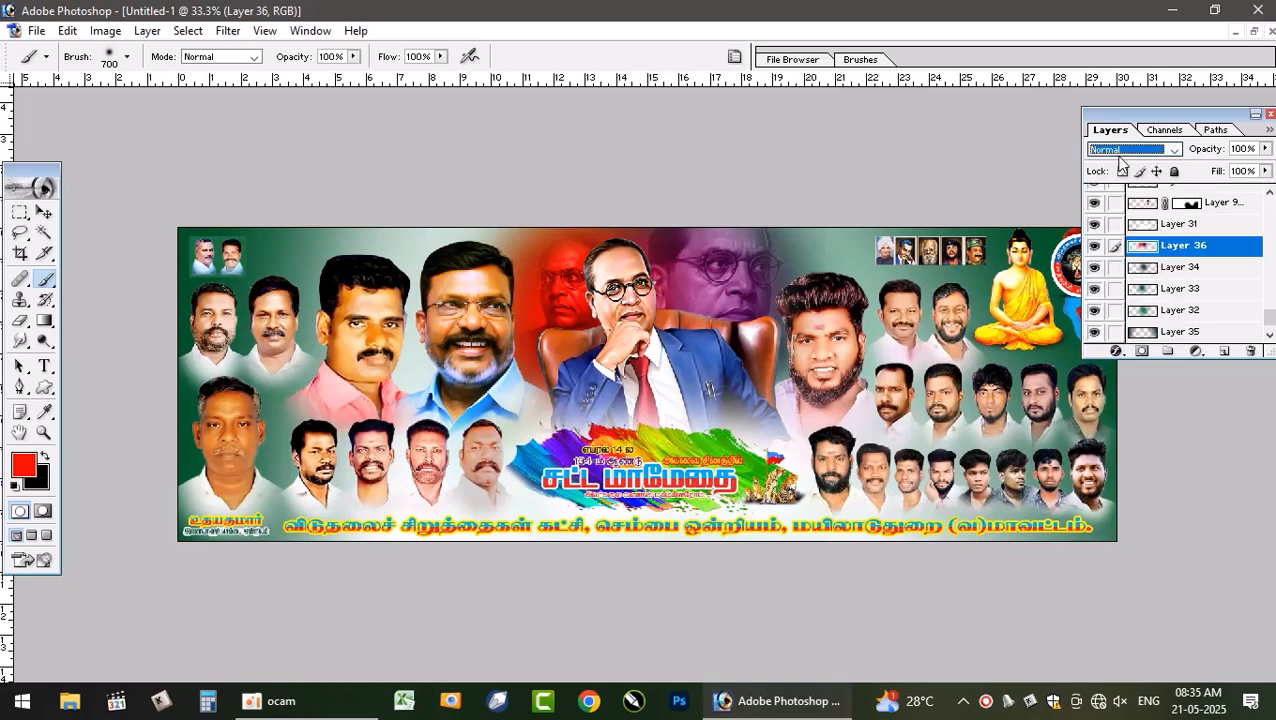
pyautogui.press('Down')
pyautogui.press('Down')
pyautogui.press('Down')
pyautogui.press('Down')
pyautogui.press('Down')
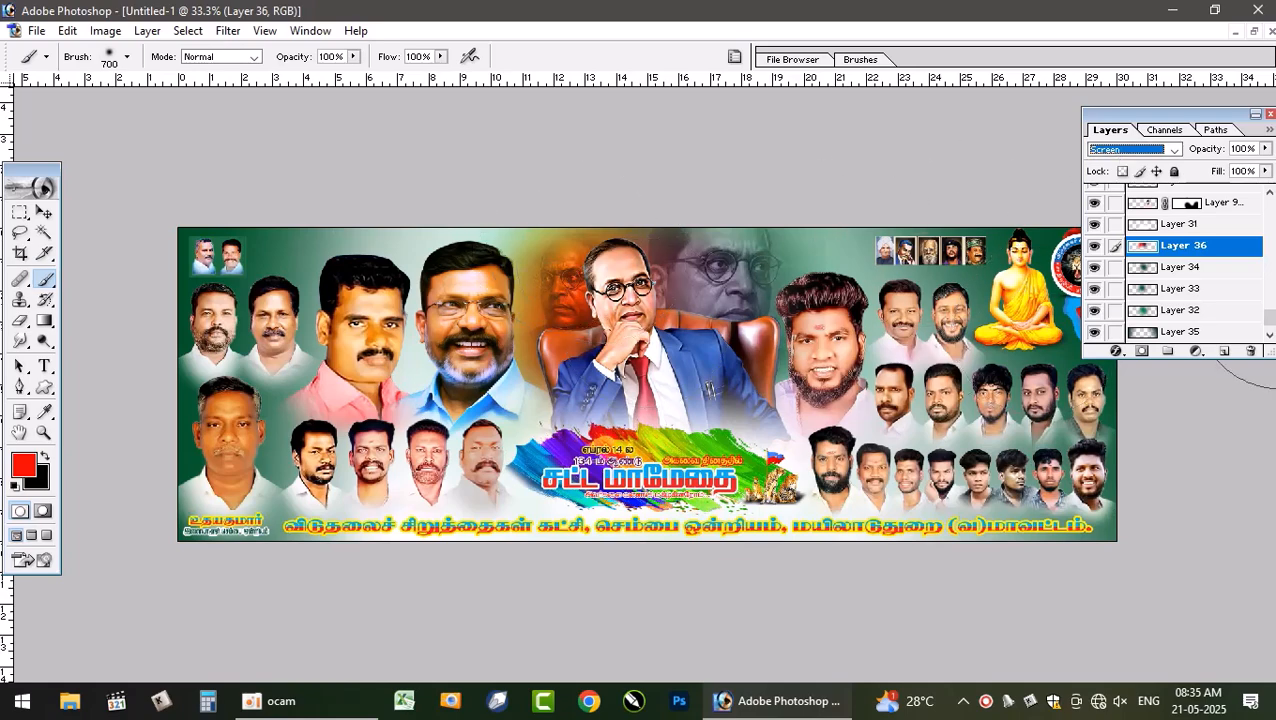
# - Add a new layer above Layer 36 and change the foreground color to yellow by setting M to 0
pyautogui.hotkey('ctrl', 'shift', 'alt', 'n')
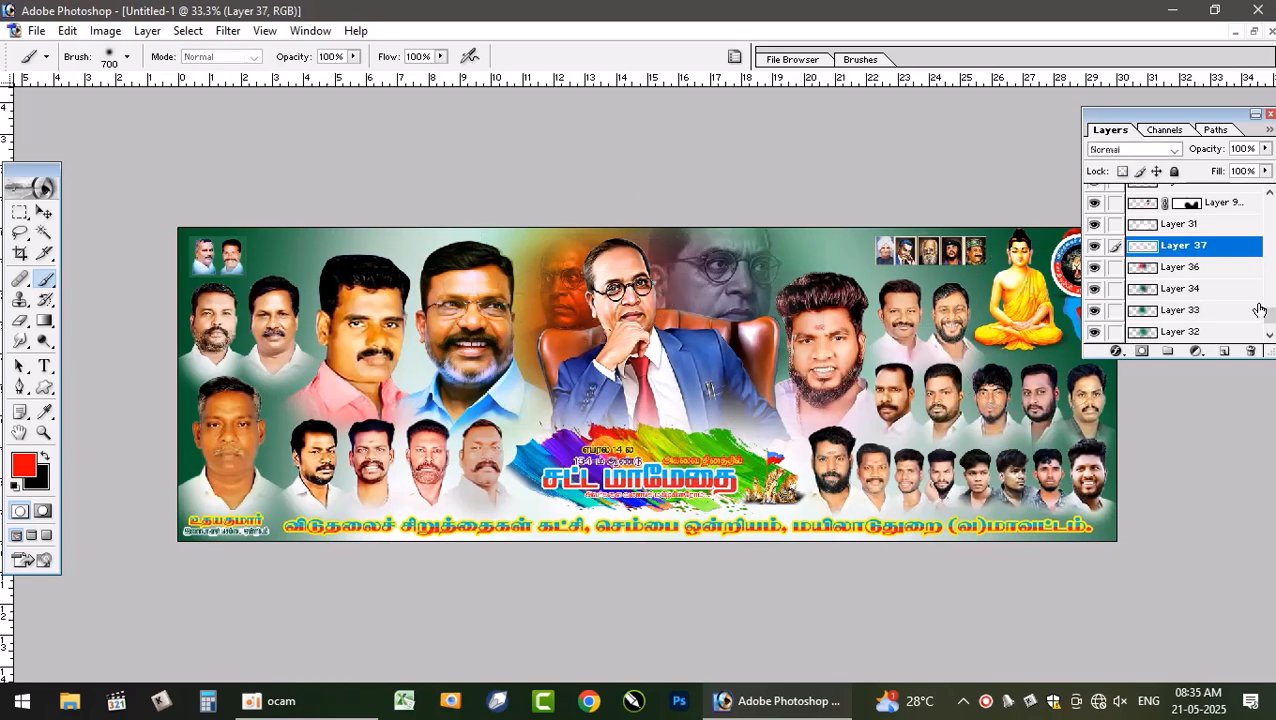
pyautogui.click(23, 465)
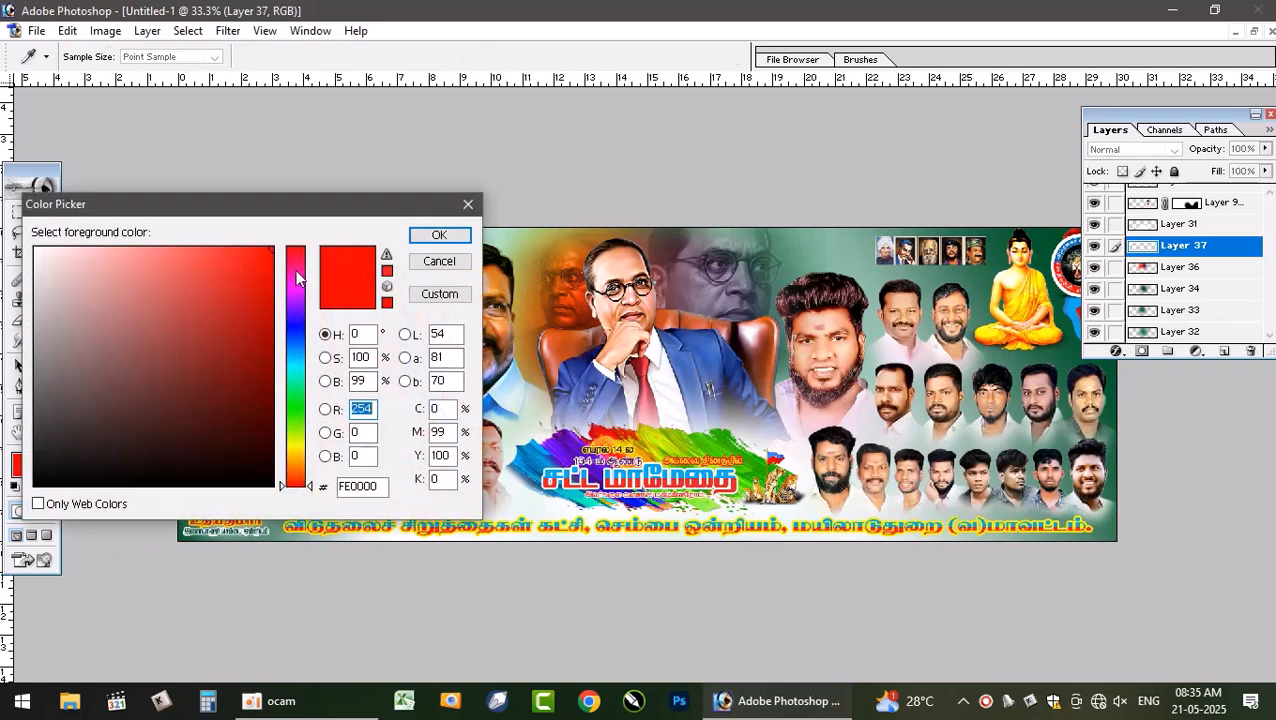
pyautogui.click(439, 235)
pyautogui.click(23, 465)
pyautogui.moveTo(453, 433); pyautogui.dragTo(216, 412)
pyautogui.write('0')
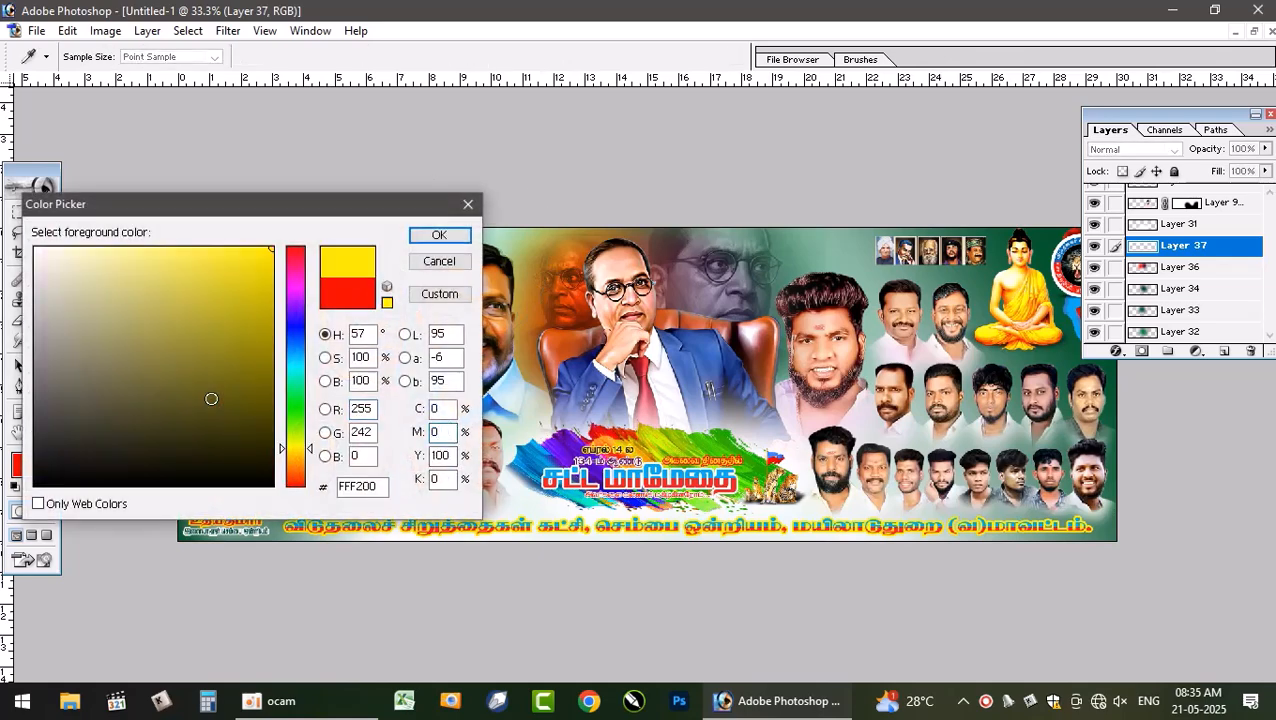
pyautogui.press('Return')
# - Paint yellow behind the seated man on Layer 37 with a 1000 px brush
pyautogui.press(']')
pyautogui.press(']')
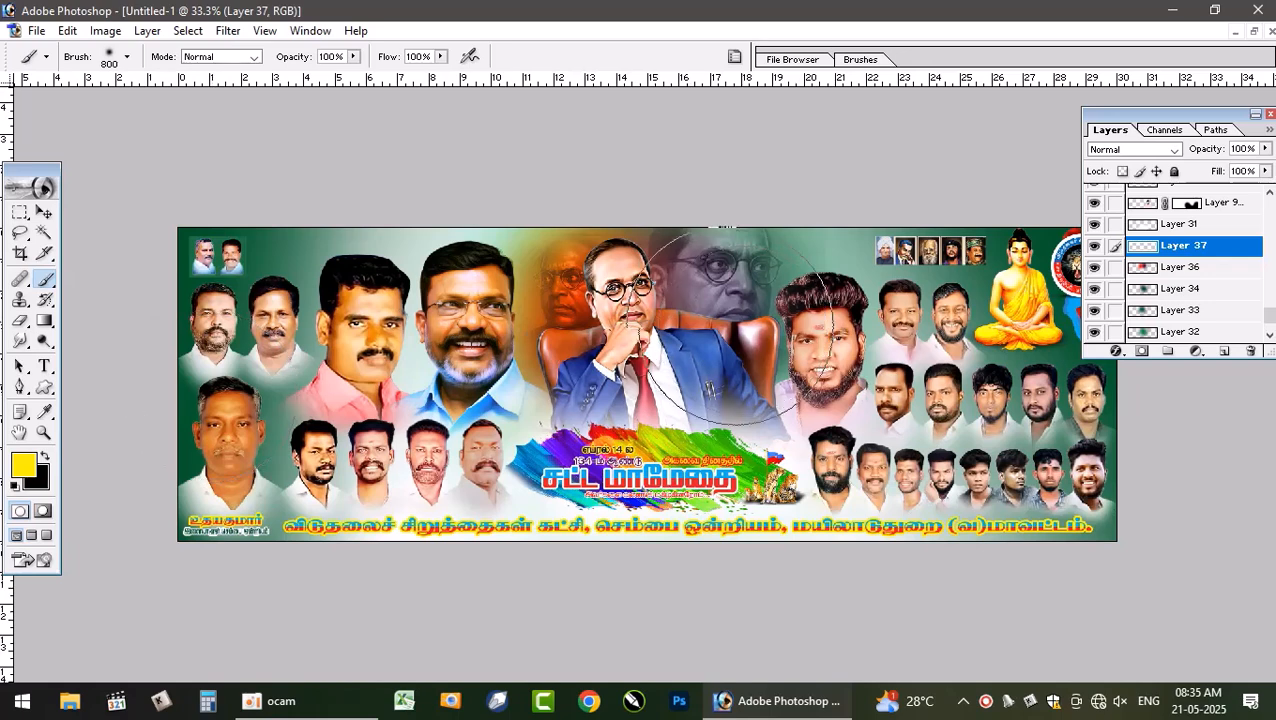
pyautogui.press(']')
pyautogui.click(632, 326)
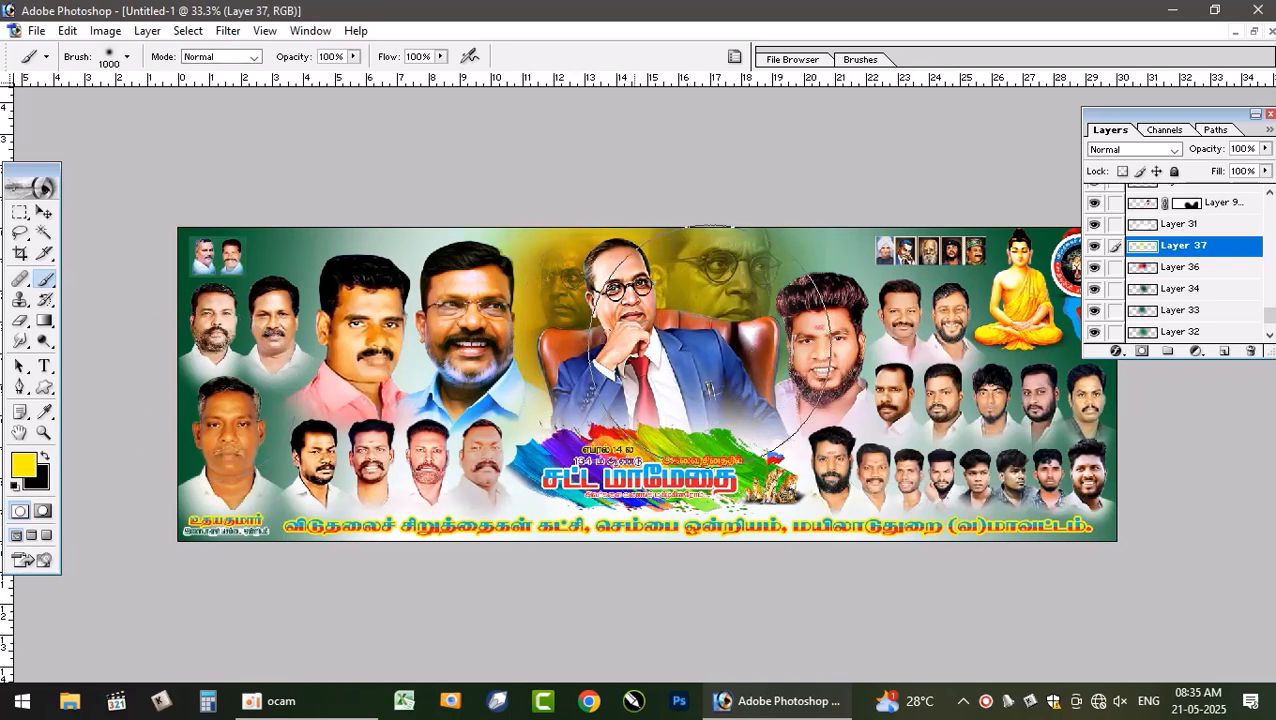
# - Add a layer above Layer 37 and paint orange (FF9C00) behind the seated man with a smaller brush
pyautogui.click(1222, 351)
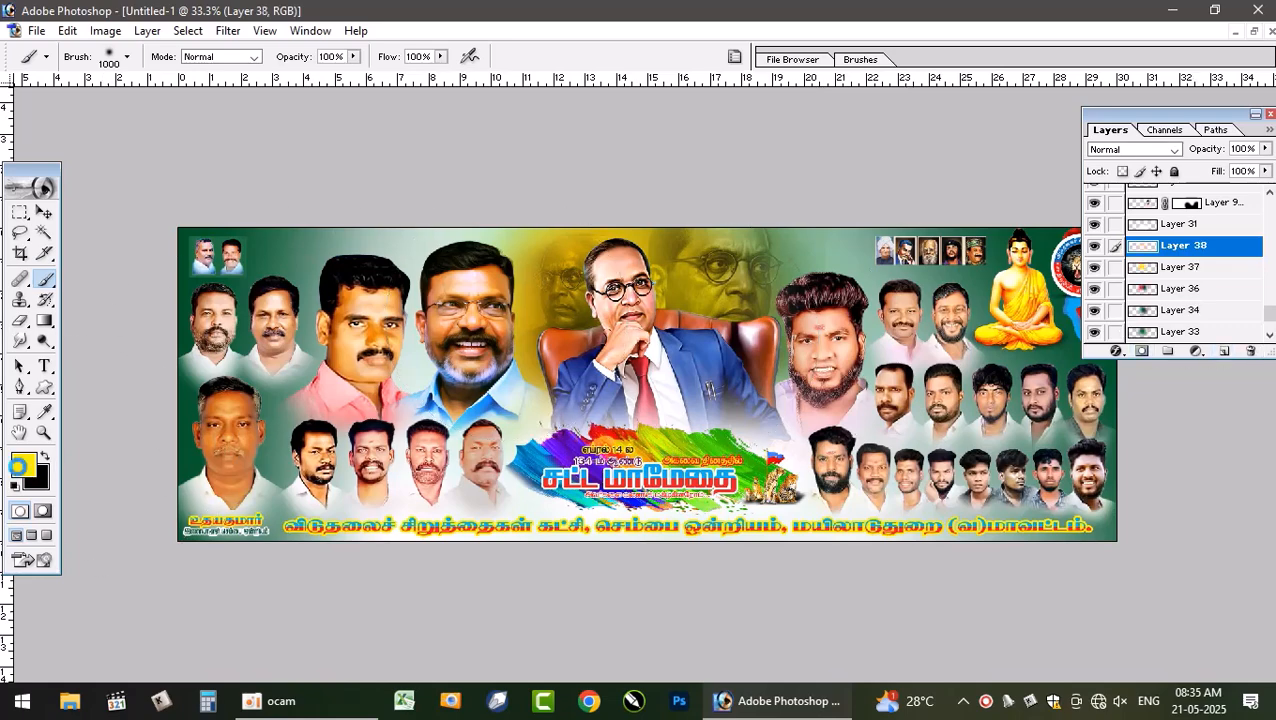
pyautogui.click(18, 465)
pyautogui.moveTo(297, 447); pyautogui.dragTo(294, 461)
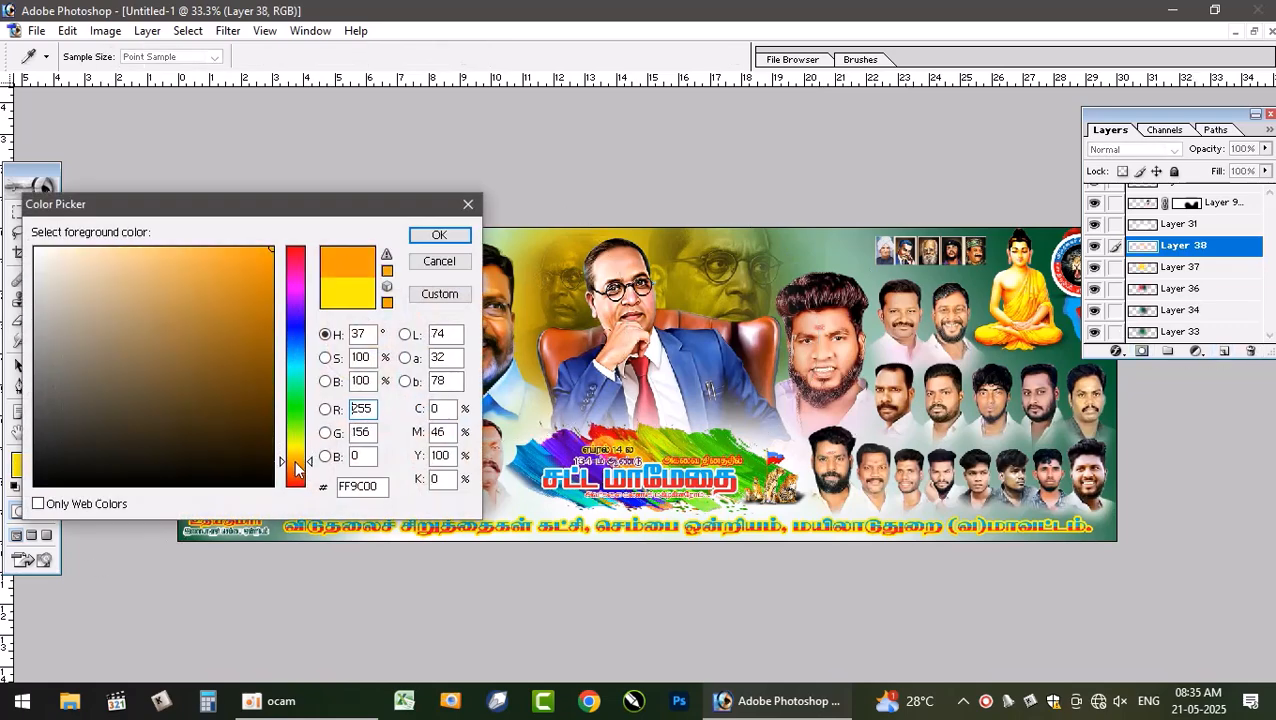
pyautogui.click(424, 239)
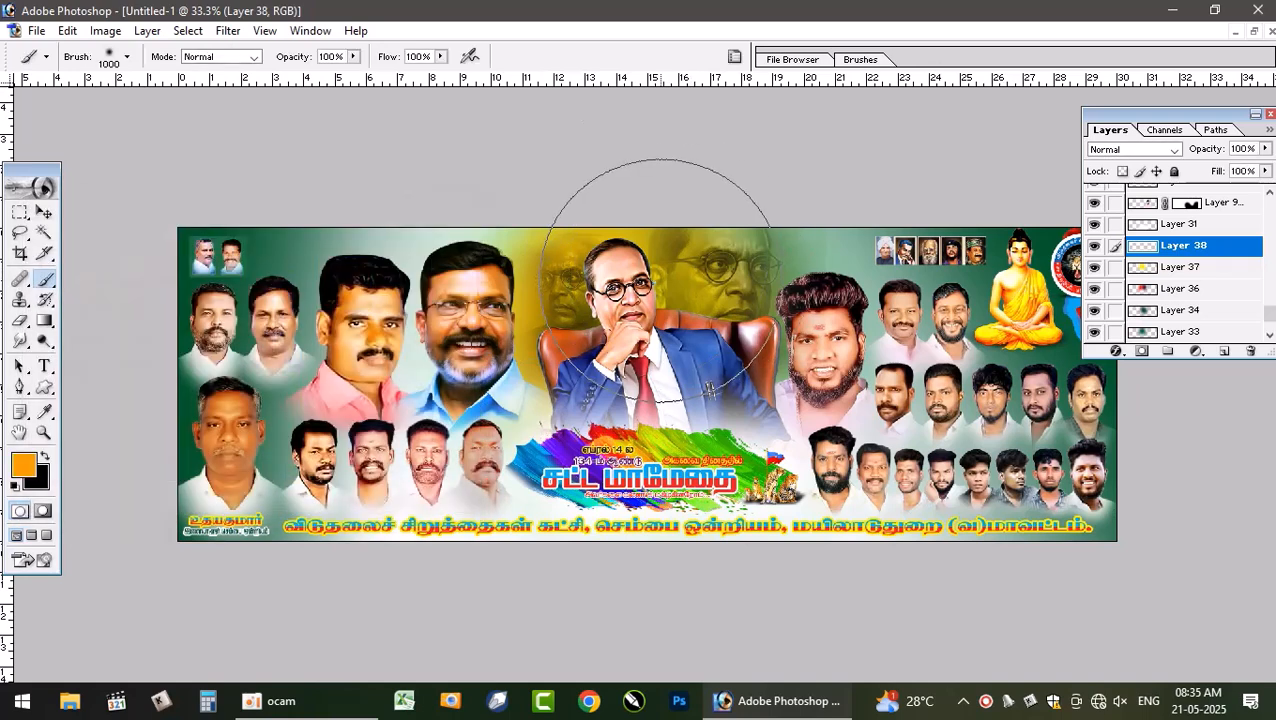
pyautogui.press('[')
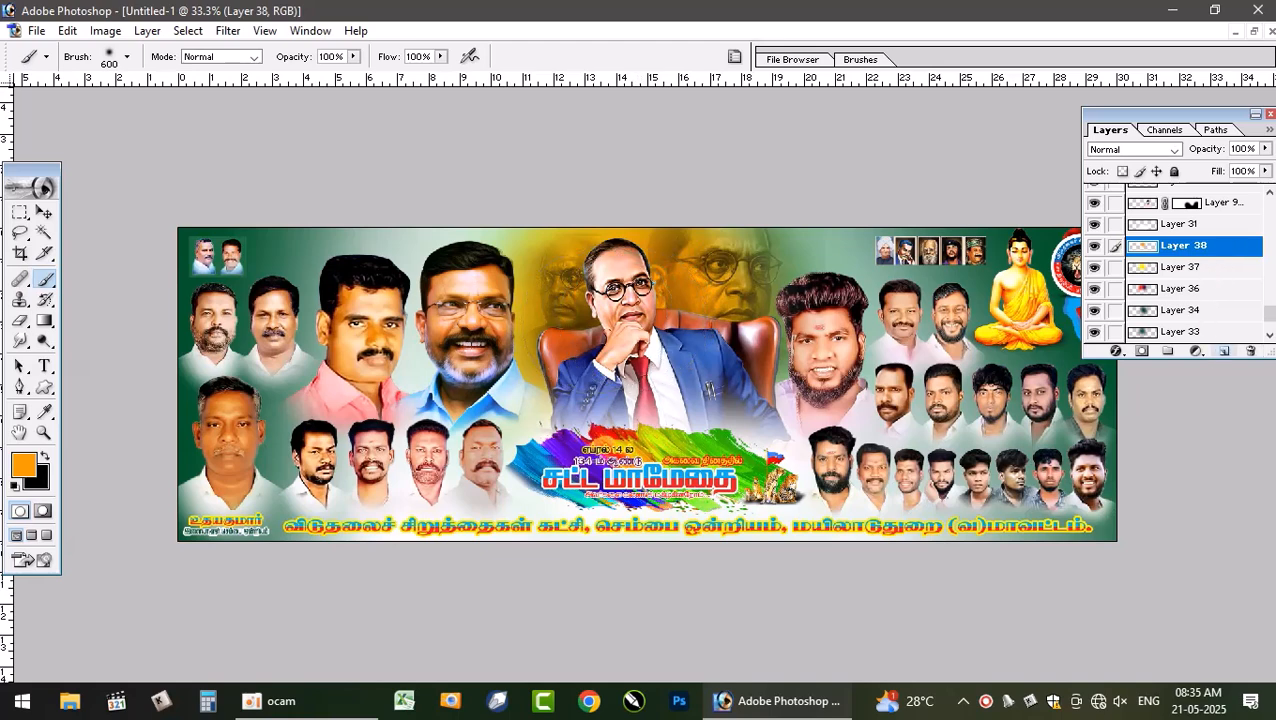
# - Add a new layer above Layer 38 and change the foreground color to magenta (960275)
pyautogui.click(1224, 351)
pyautogui.click(28, 468)
pyautogui.click(295, 277)
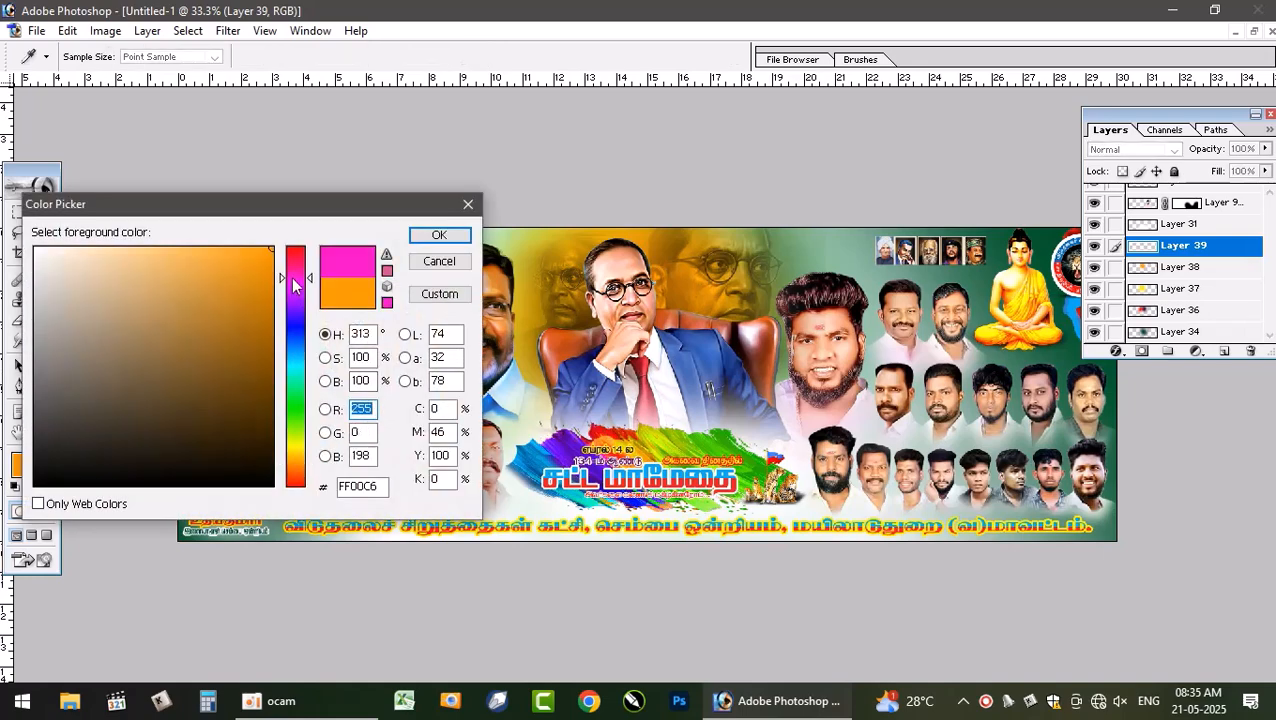
pyautogui.click(268, 343)
pyautogui.click(439, 234)
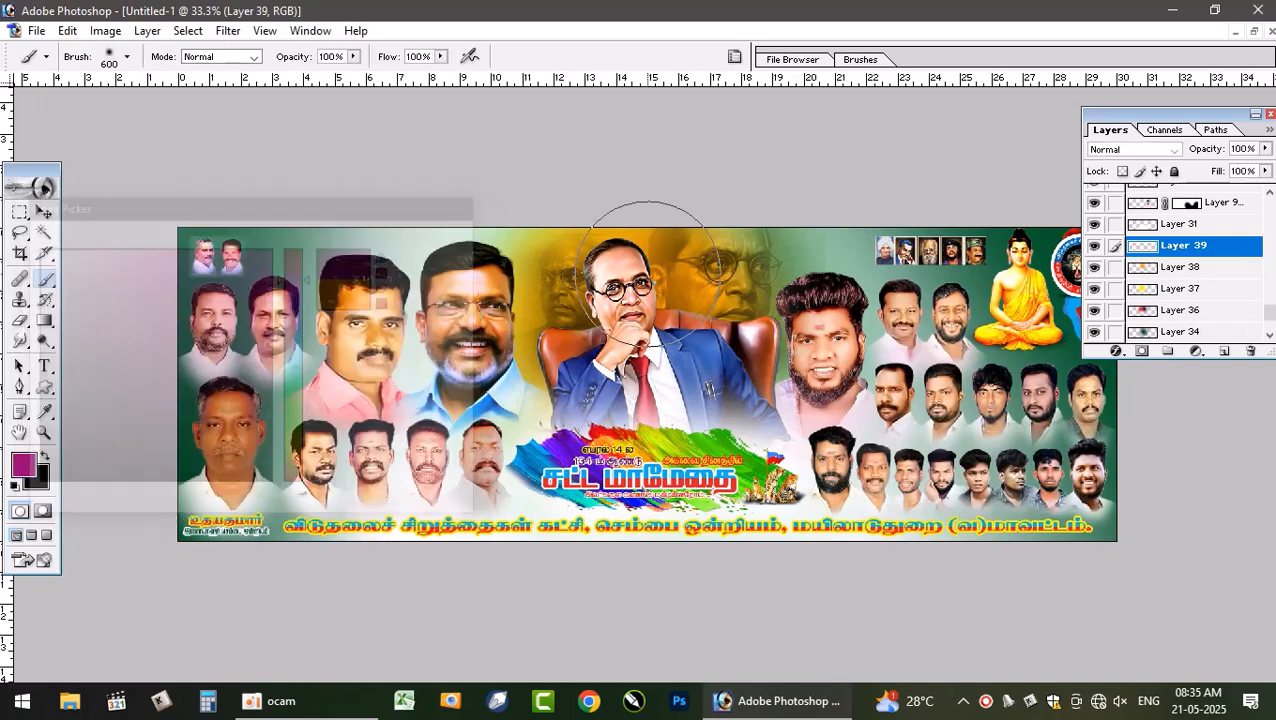
# - Paint magenta behind the seated man on Layer 39 with a 1000 px brush
pyautogui.press(']')
pyautogui.press(']')
pyautogui.press(']')
pyautogui.press(']')
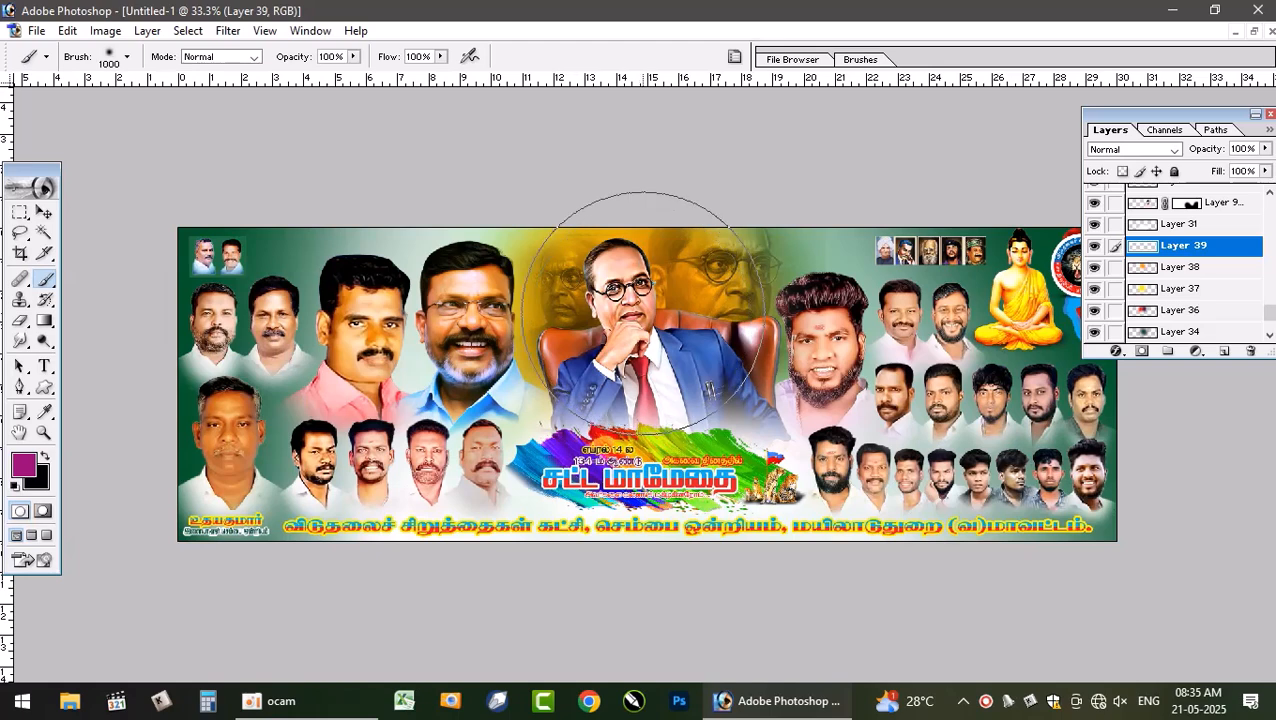
pyautogui.moveTo(643, 280); pyautogui.dragTo(652, 305)
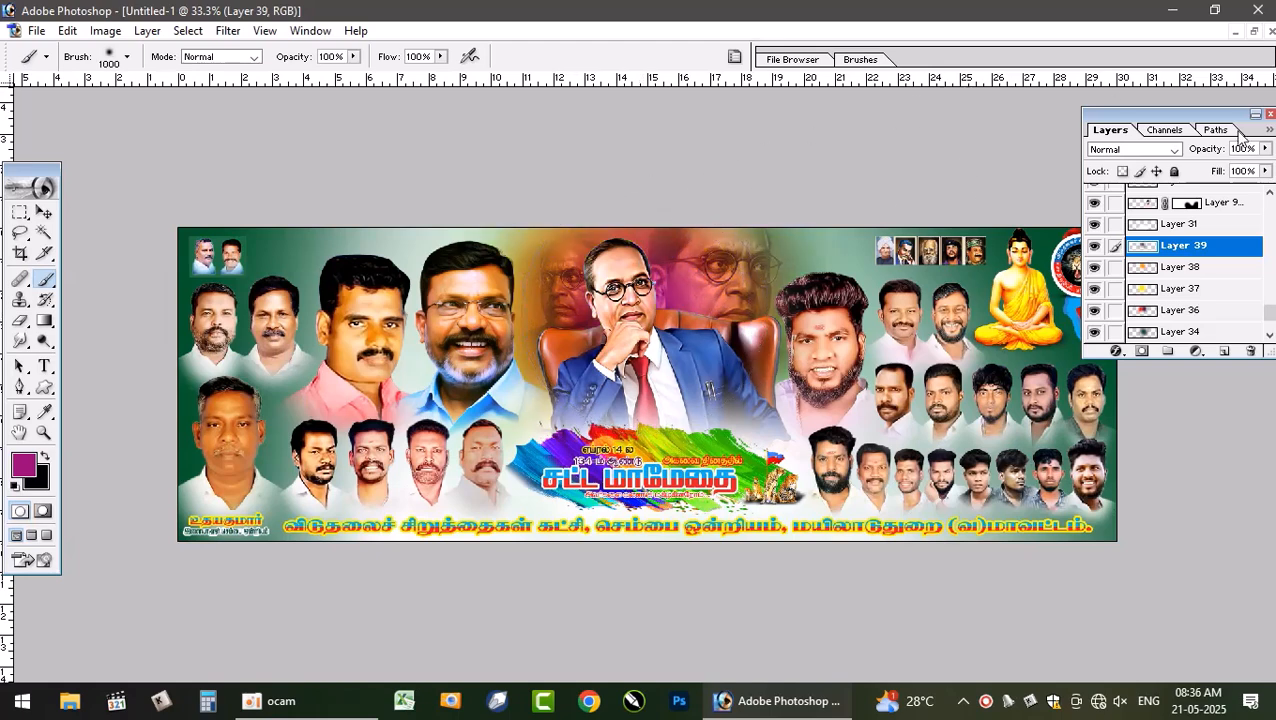
# - Set the blending mode of Layer 39 to Color Burn
pyautogui.click(1133, 150)
pyautogui.click(1137, 168)
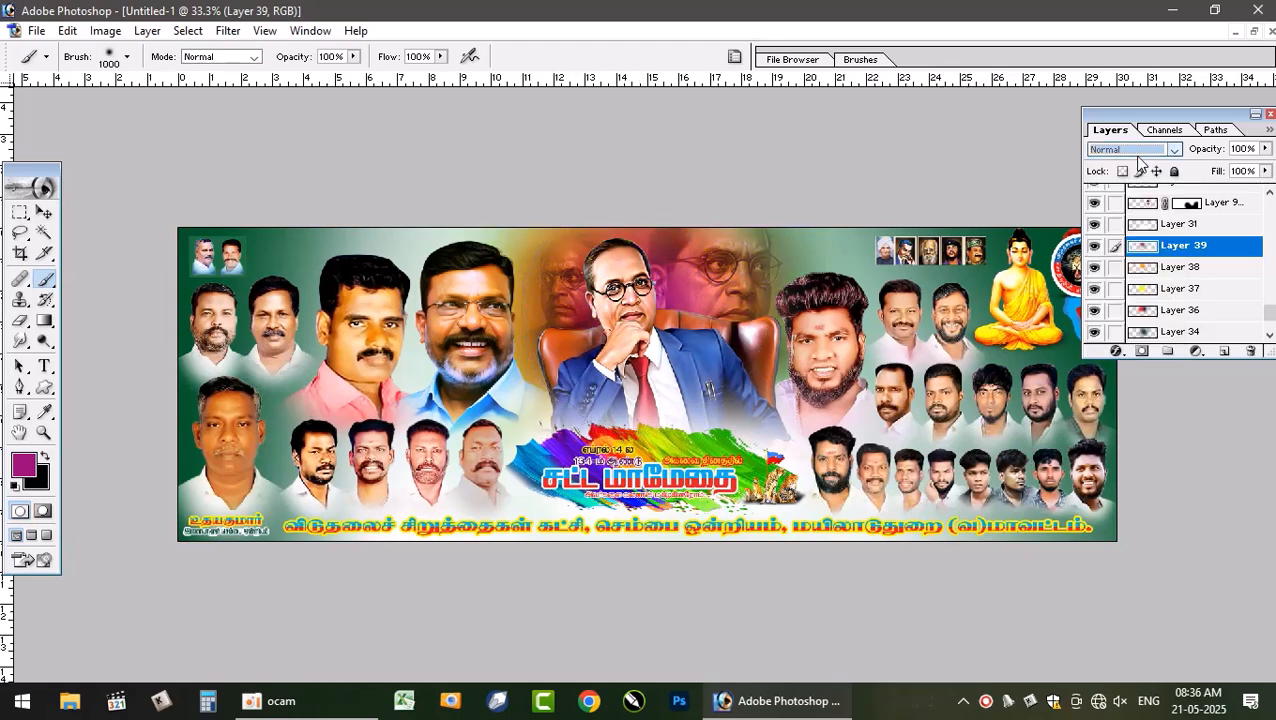
pyautogui.press('Down')
pyautogui.press('Down')
pyautogui.press('Down')
pyautogui.press('Down')
pyautogui.press('Down')
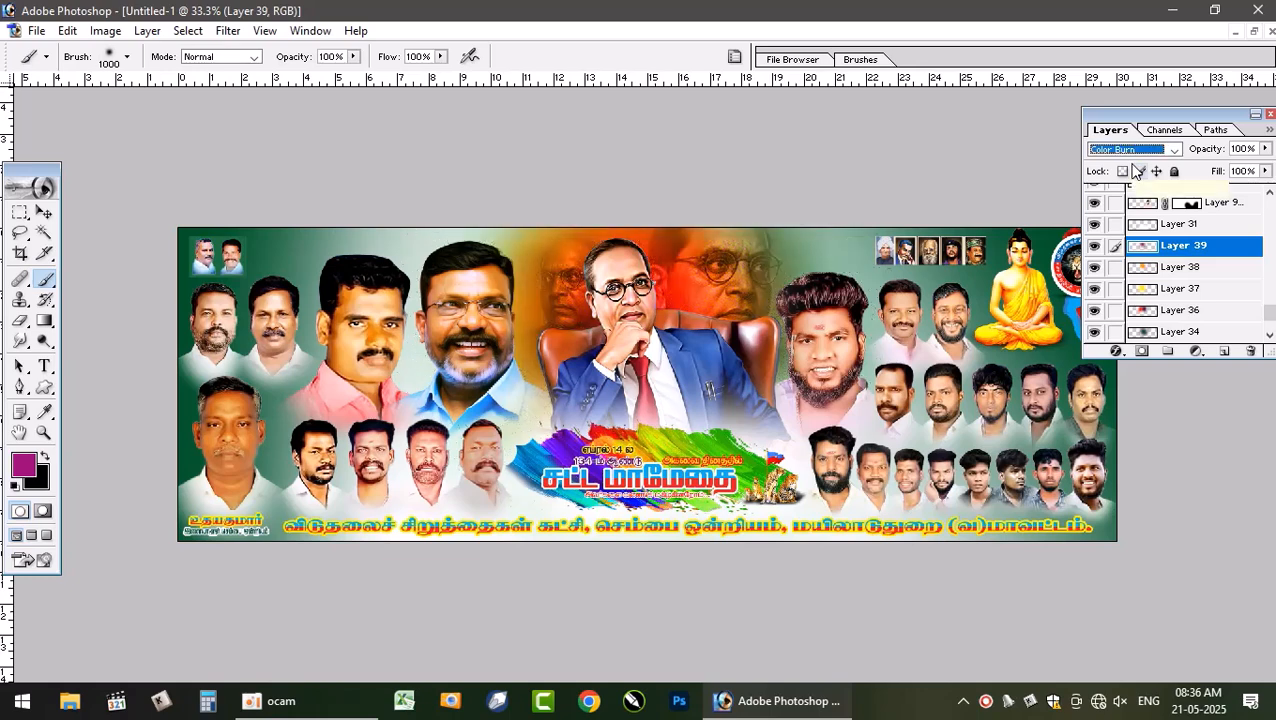
pyautogui.press('Up')
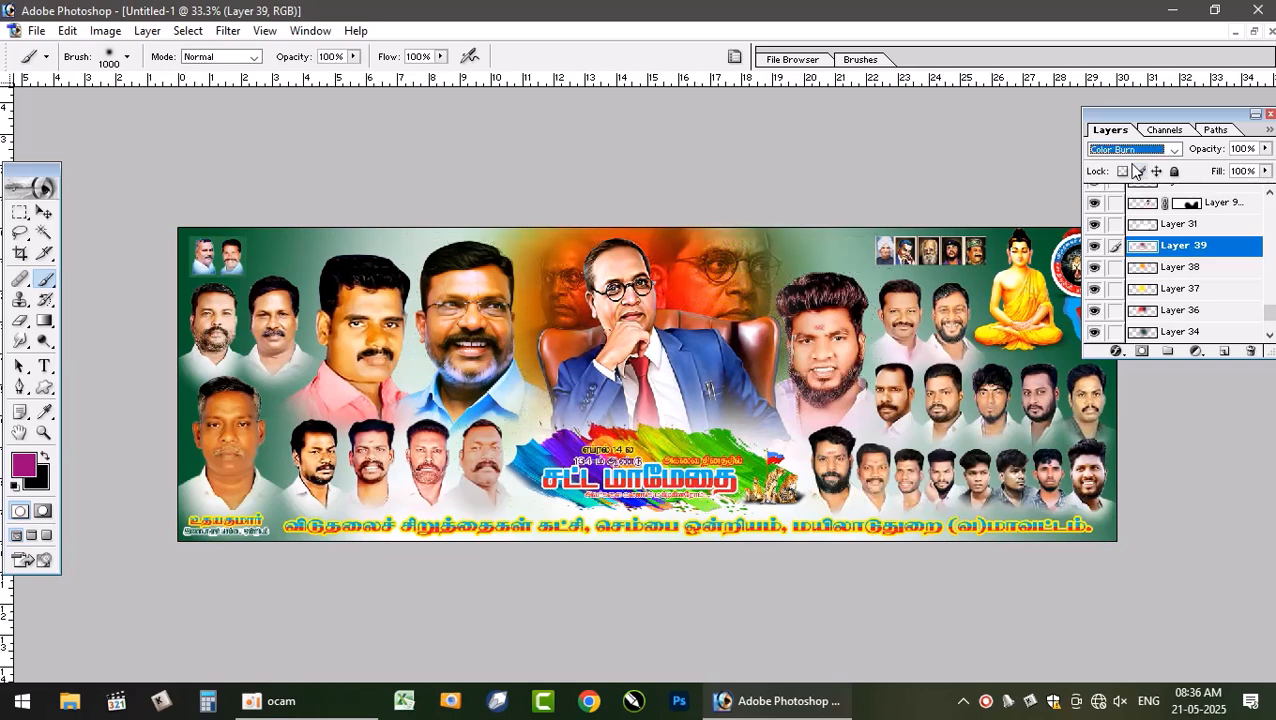
# - Try the Multiply and Lighten blending modes on Layer 38
pyautogui.click(1160, 267)
pyautogui.press('Down')
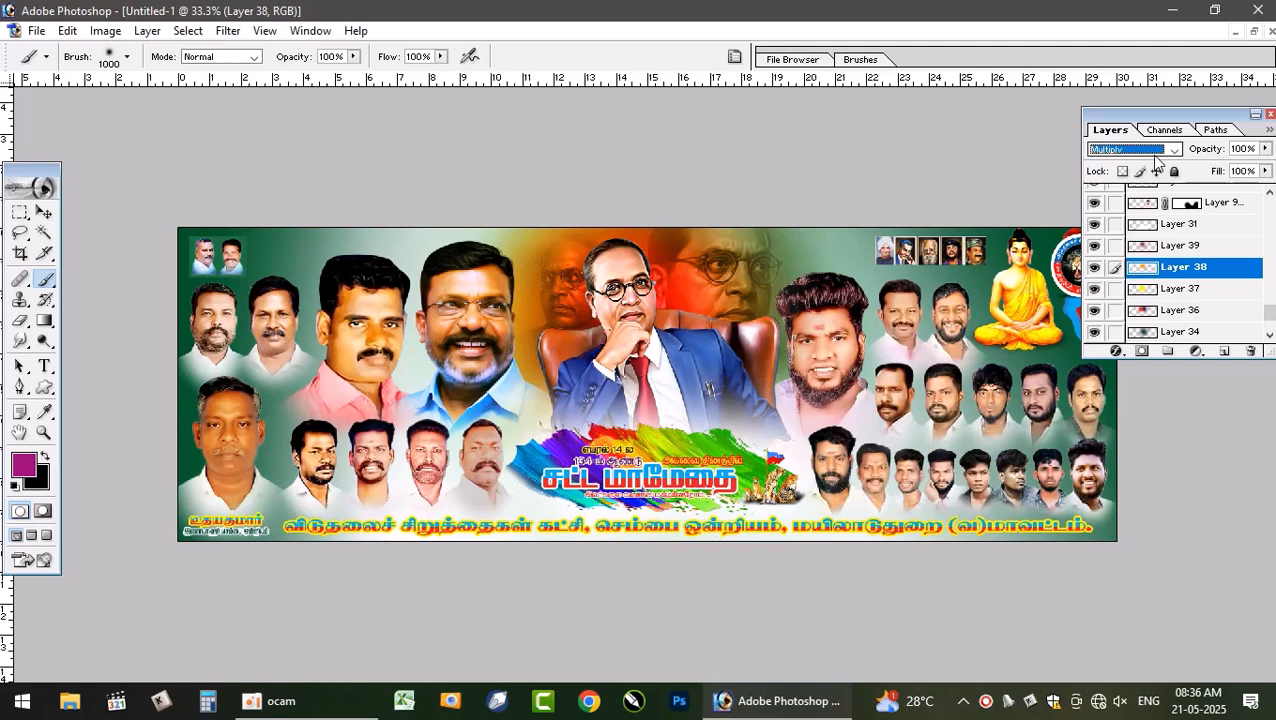
pyautogui.press('Down')
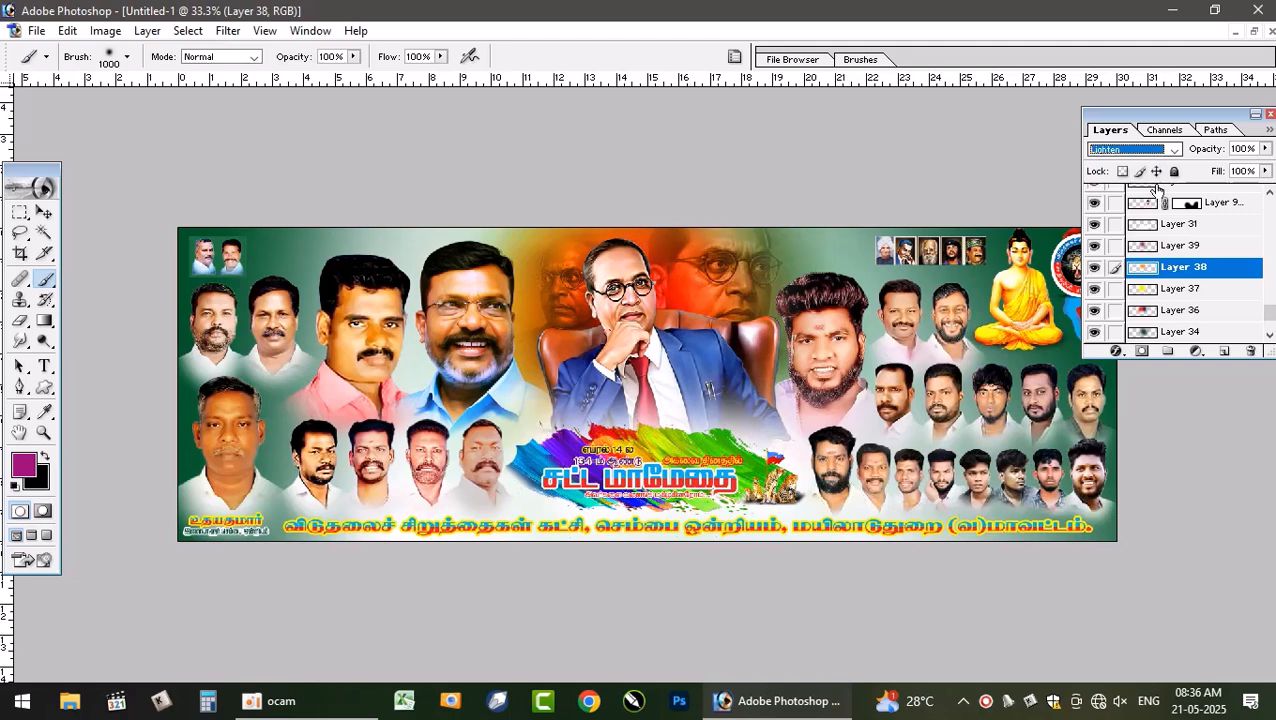
# - Set the blending mode of Layer 37 to Lighten
pyautogui.click(1164, 288)
pyautogui.press('Down')
pyautogui.press('Down')
pyautogui.press('Down')
pyautogui.press('Down')
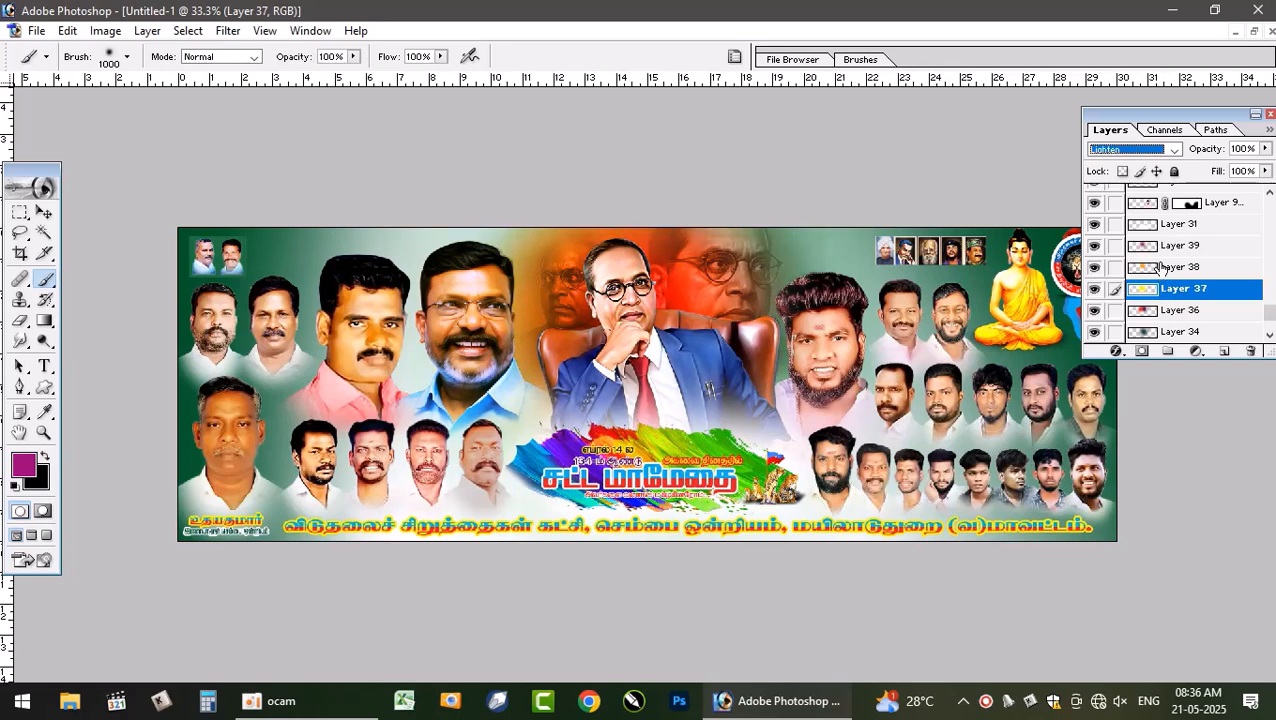
# - Set the blending mode of Layer 38 to Soft Light and compare the banner with the reference document
pyautogui.click(1181, 268)
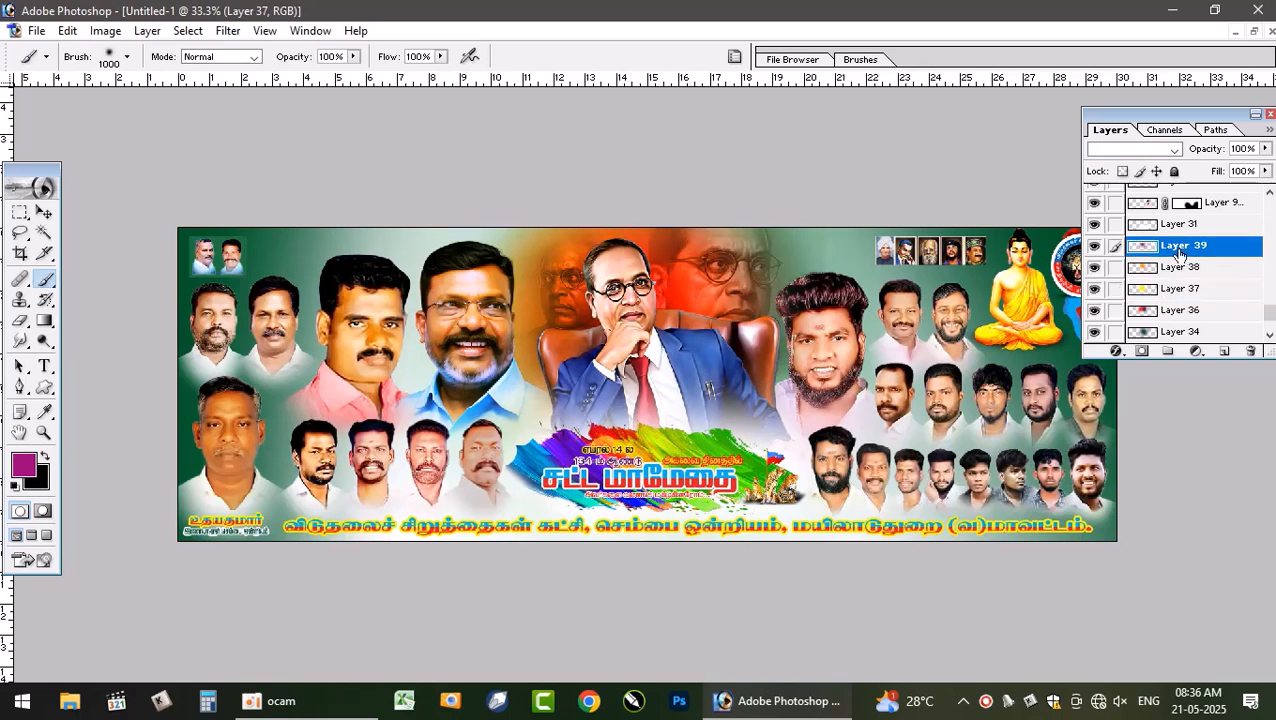
pyautogui.press('Down')
pyautogui.press('Down')
pyautogui.press('Down')
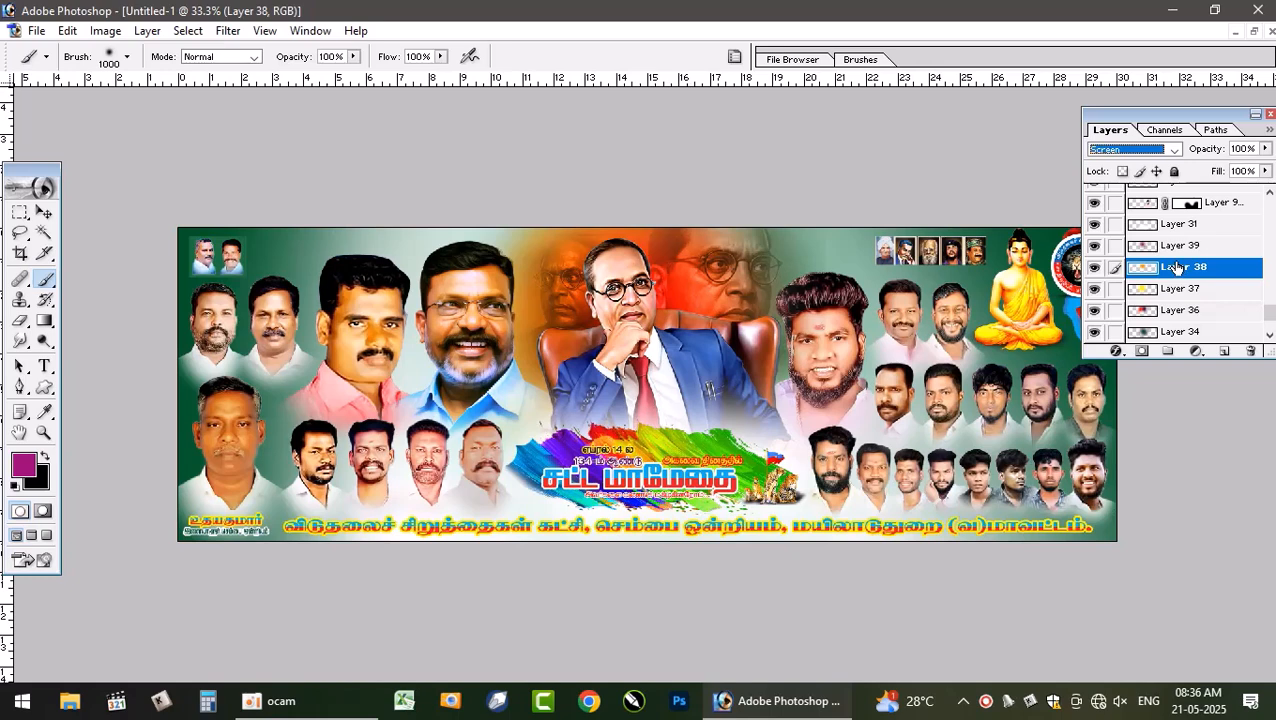
pyautogui.press('Down')
pyautogui.press('Down')
pyautogui.click(1255, 34)
pyautogui.click(1253, 33)
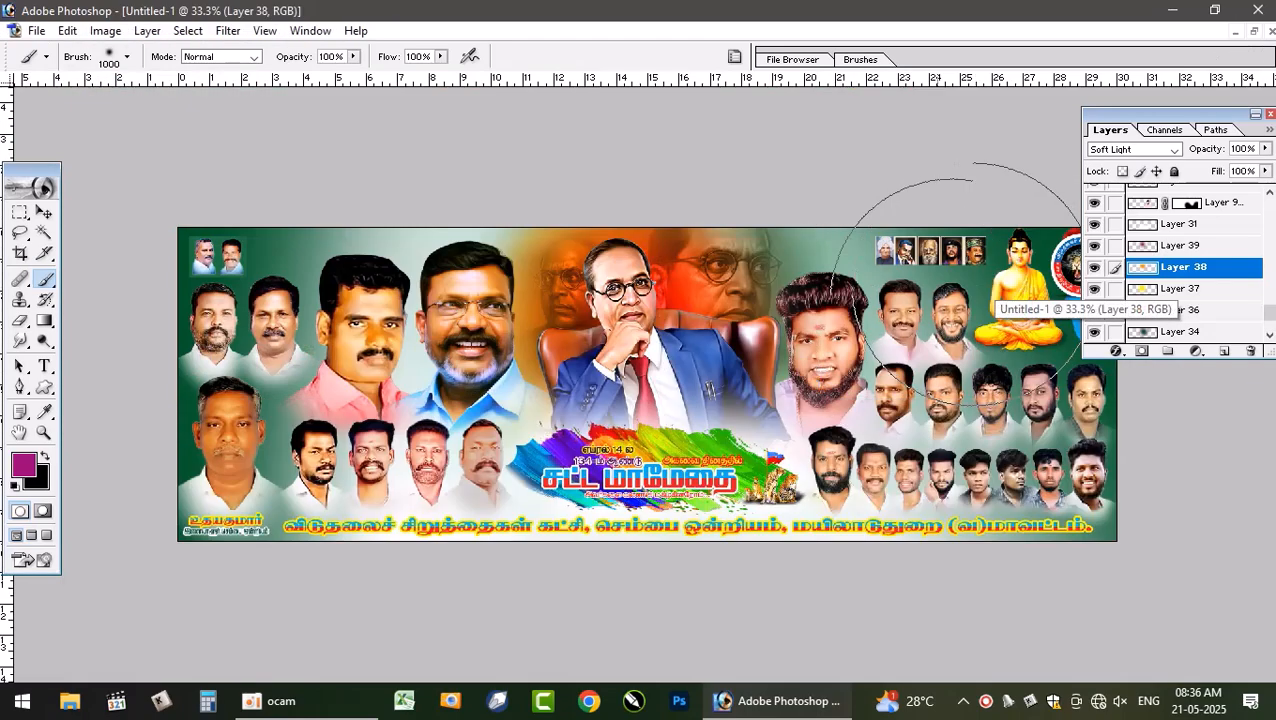
pyautogui.click(975, 289)
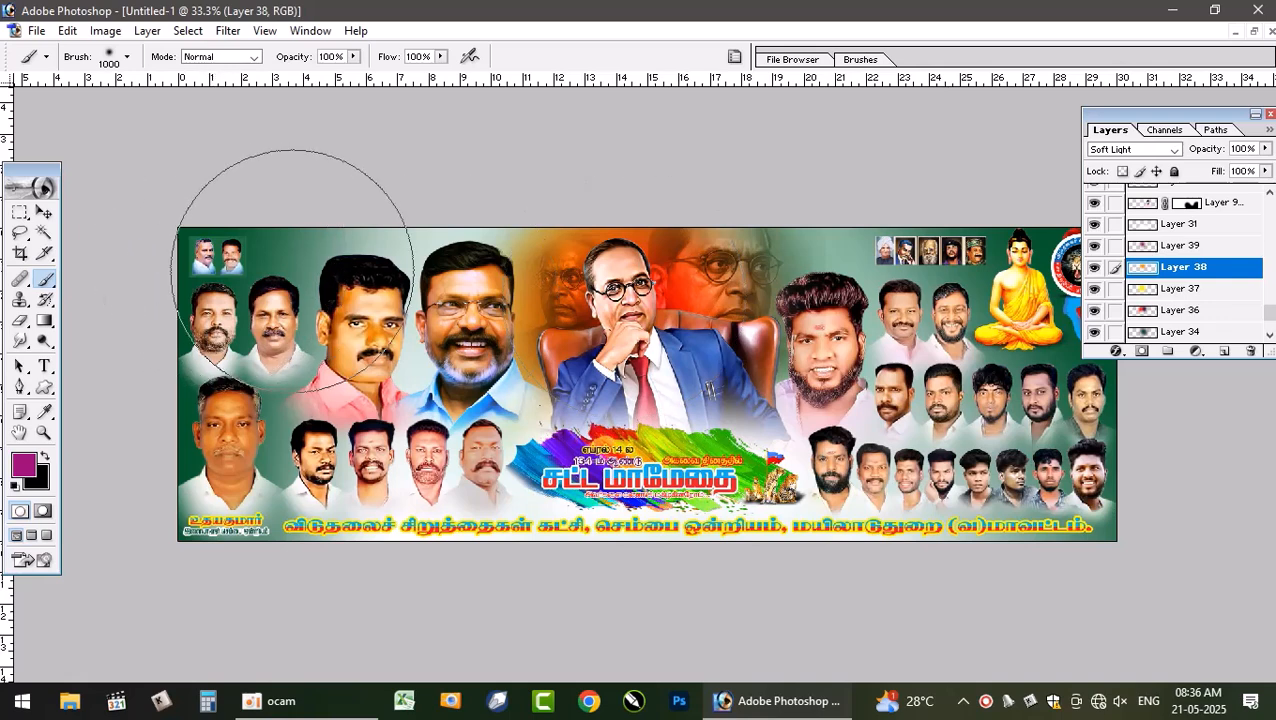
# - Select Layer 35 and change the foreground color to dark green with C 100, M 50 and Y 100
pyautogui.scroll(-2, 1190, 311)
pyautogui.click(1181, 311)
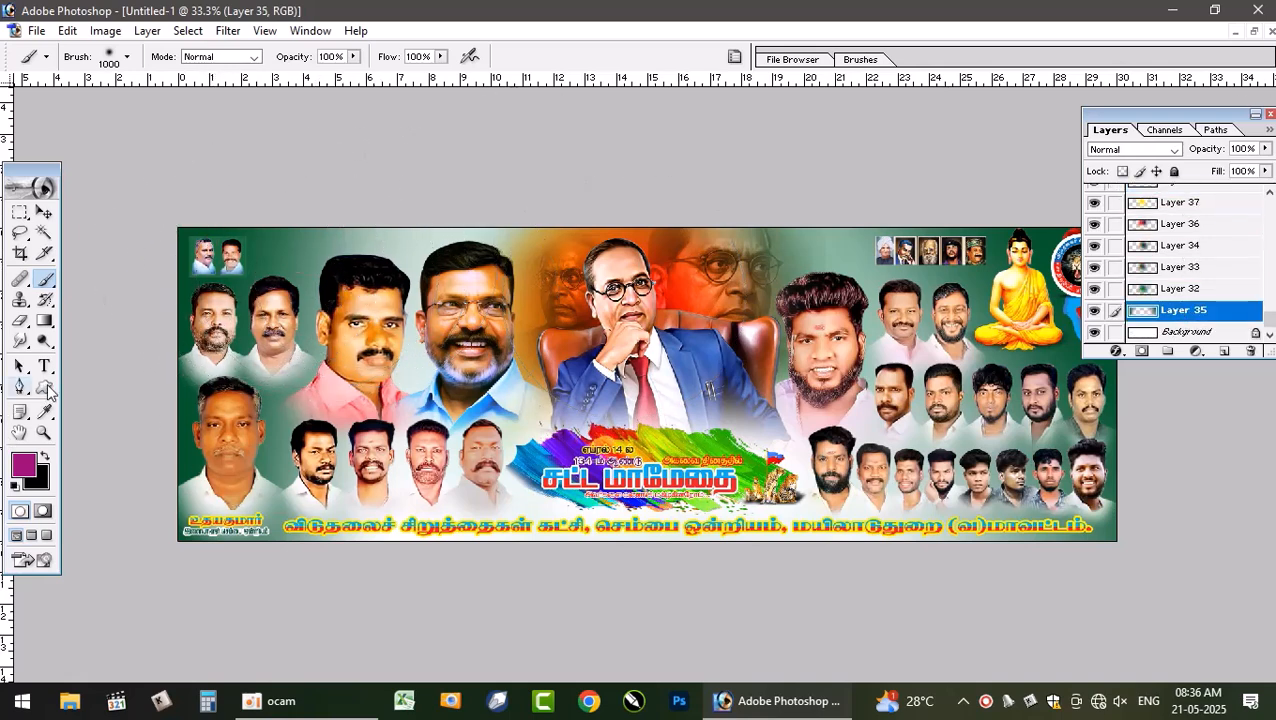
pyautogui.click(44, 411)
pyautogui.click(24, 464)
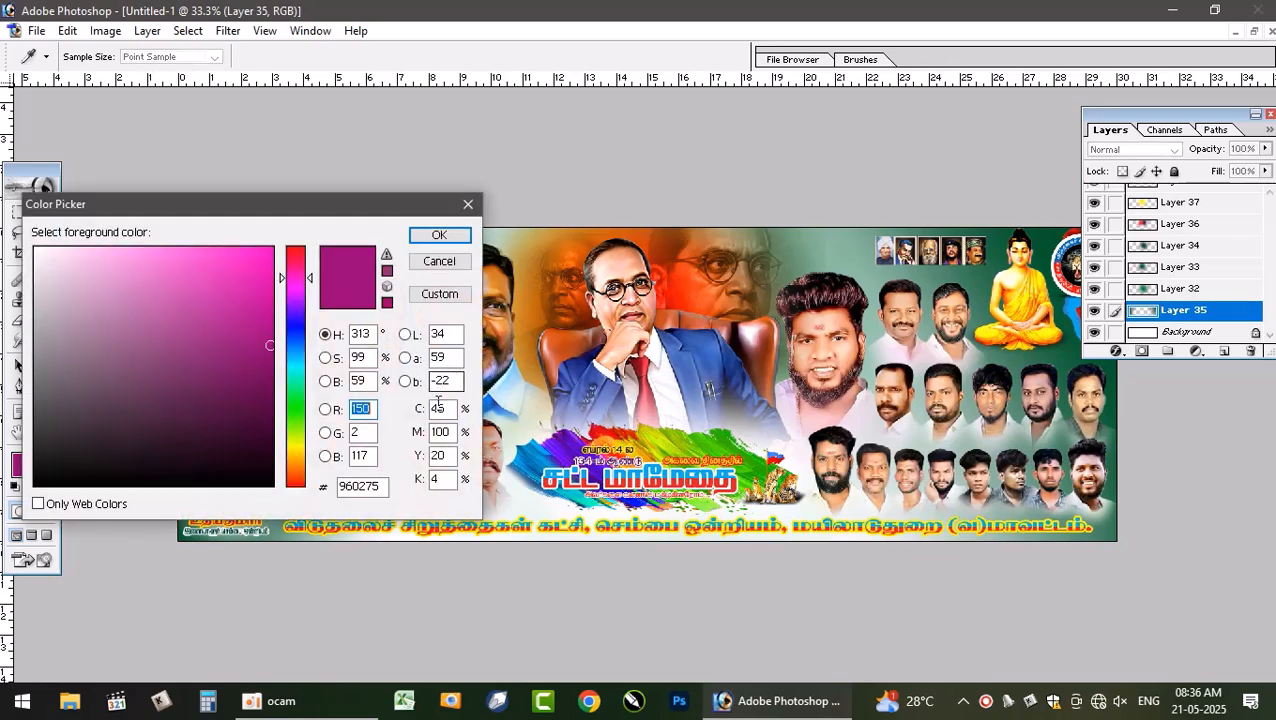
pyautogui.doubleClick(447, 410)
pyautogui.write('50')
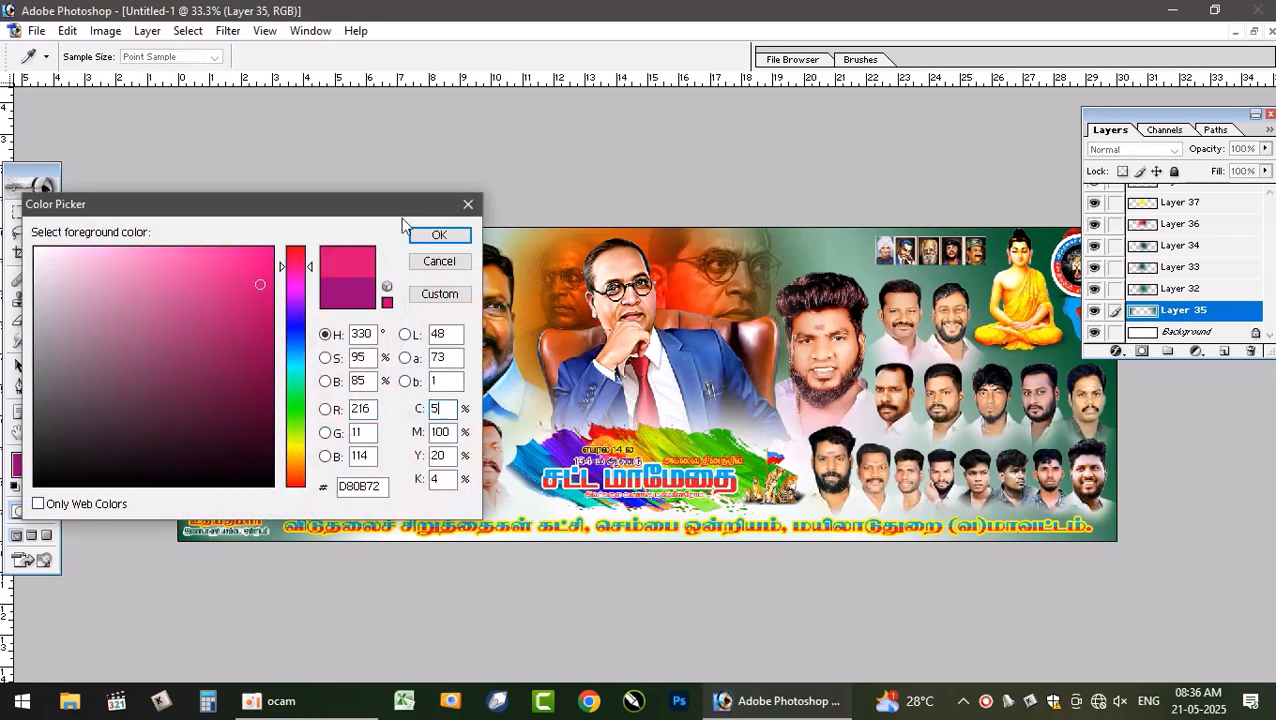
pyautogui.press('BackSpace')
pyautogui.press('BackSpace')
pyautogui.write('100')
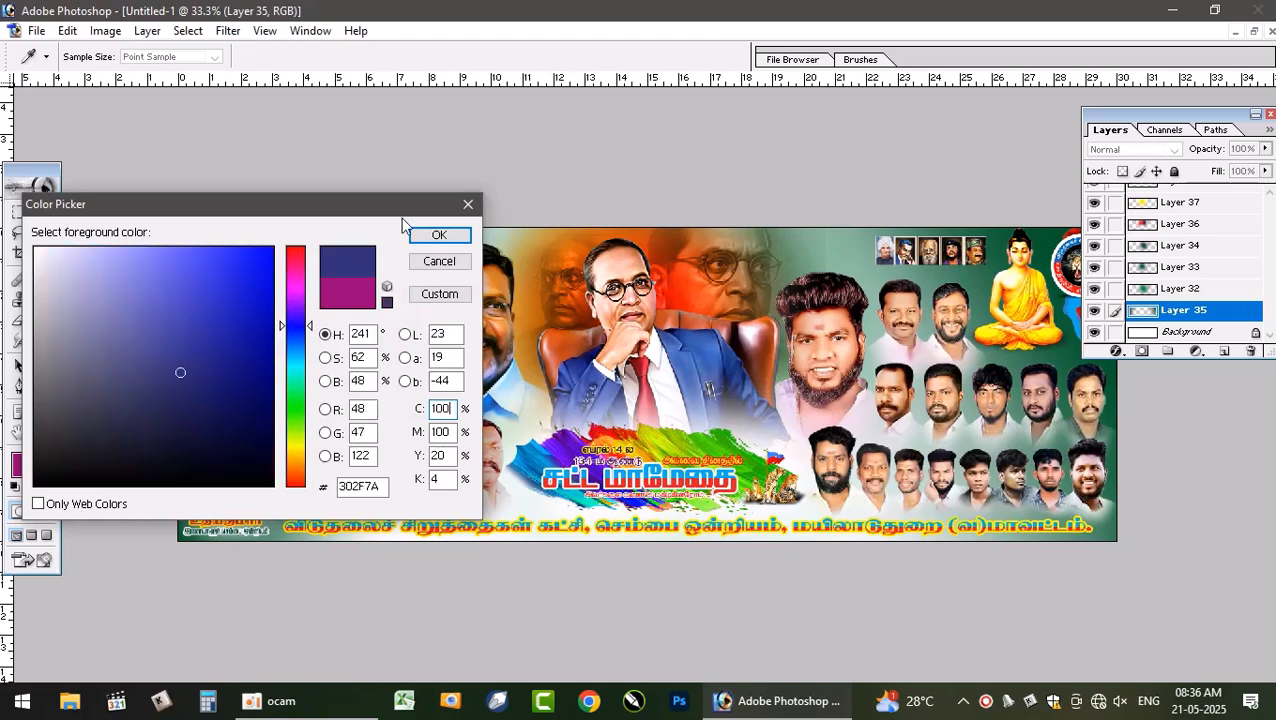
pyautogui.press('Tab')
pyautogui.write('50')
pyautogui.press('Tab')
pyautogui.write('100')
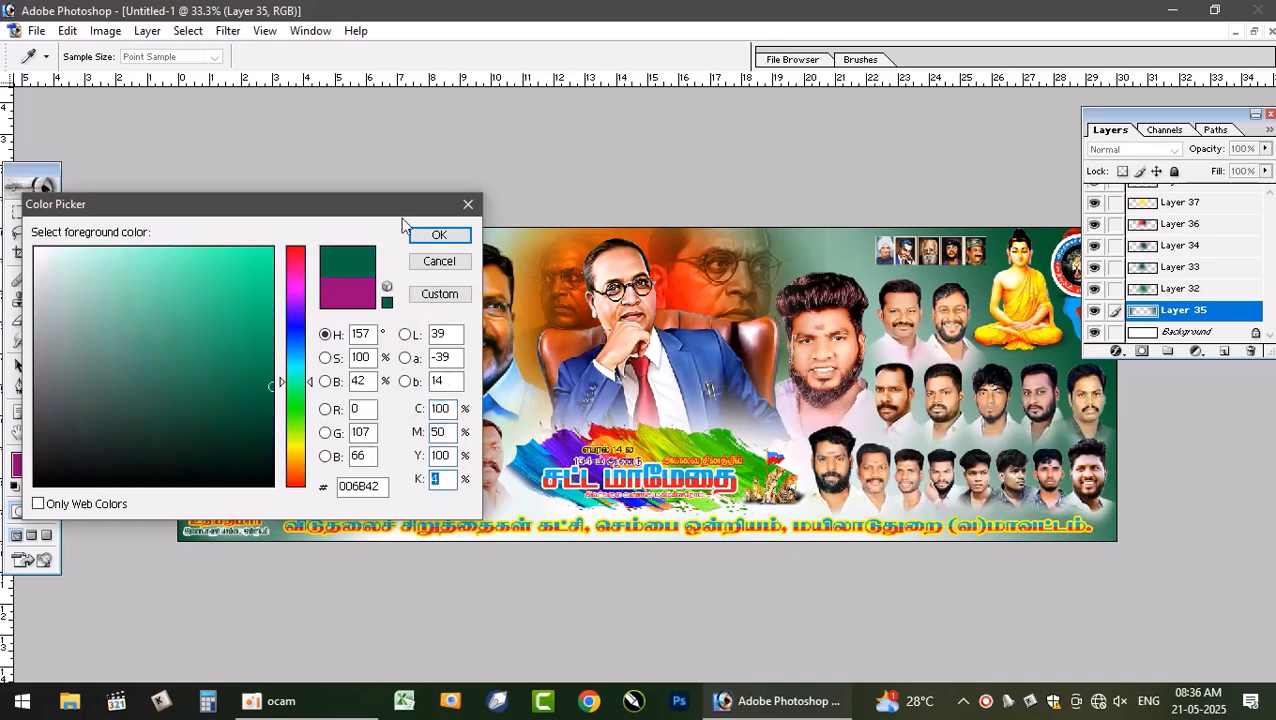
pyautogui.click(438, 235)
# - Enlarge the brush to 2000 px and paint dark green over the outer edges of the background on Layer 35
pyautogui.press('b')
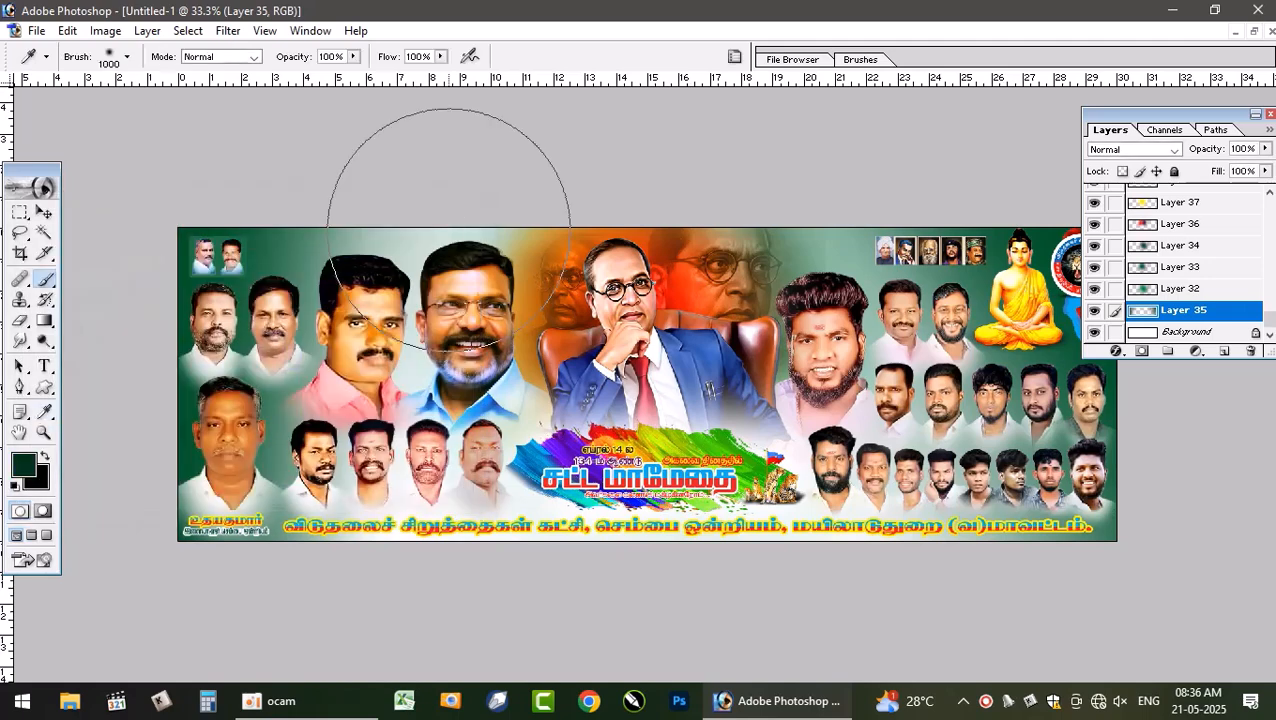
pyautogui.press(']')
pyautogui.press(']')
pyautogui.press(']')
pyautogui.press(']')
pyautogui.press(']')
pyautogui.press(']')
pyautogui.press(']')
pyautogui.press(']')
pyautogui.press(']')
pyautogui.press(']')
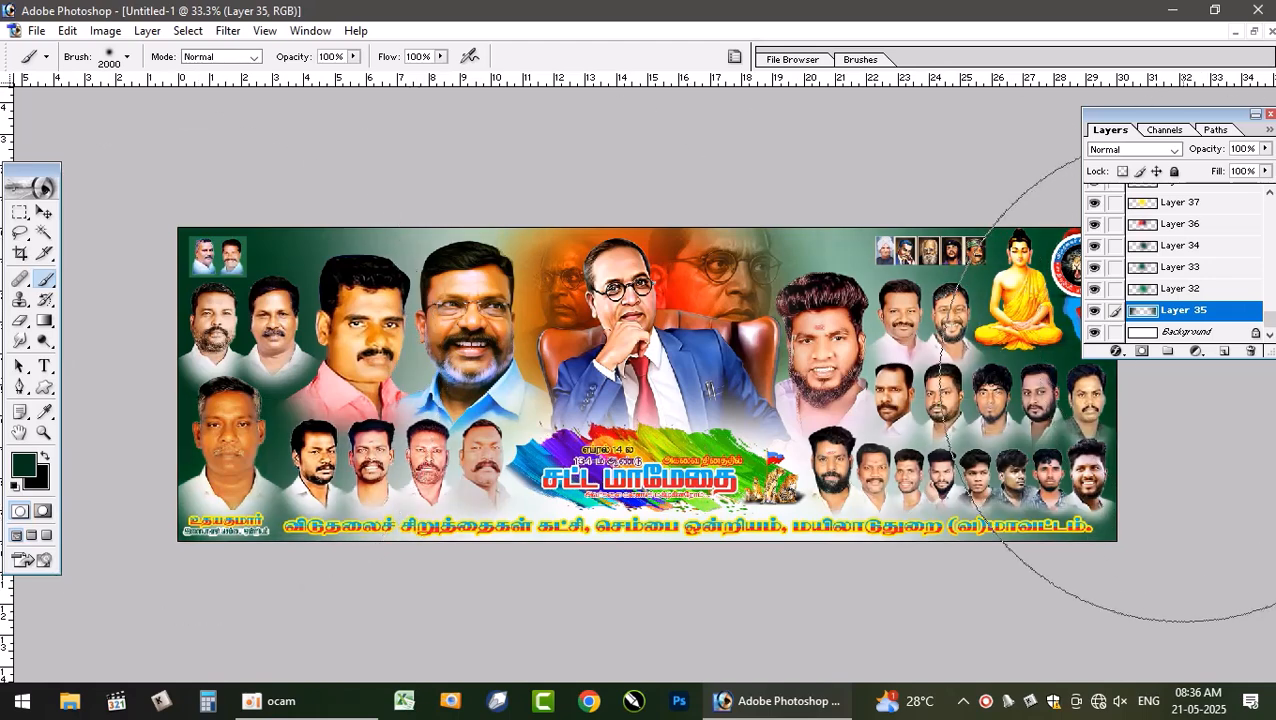
# - Try blending modes such as Lighten, Overlay and Darken on Layer 35 and return it to Normal
pyautogui.click(1129, 152)
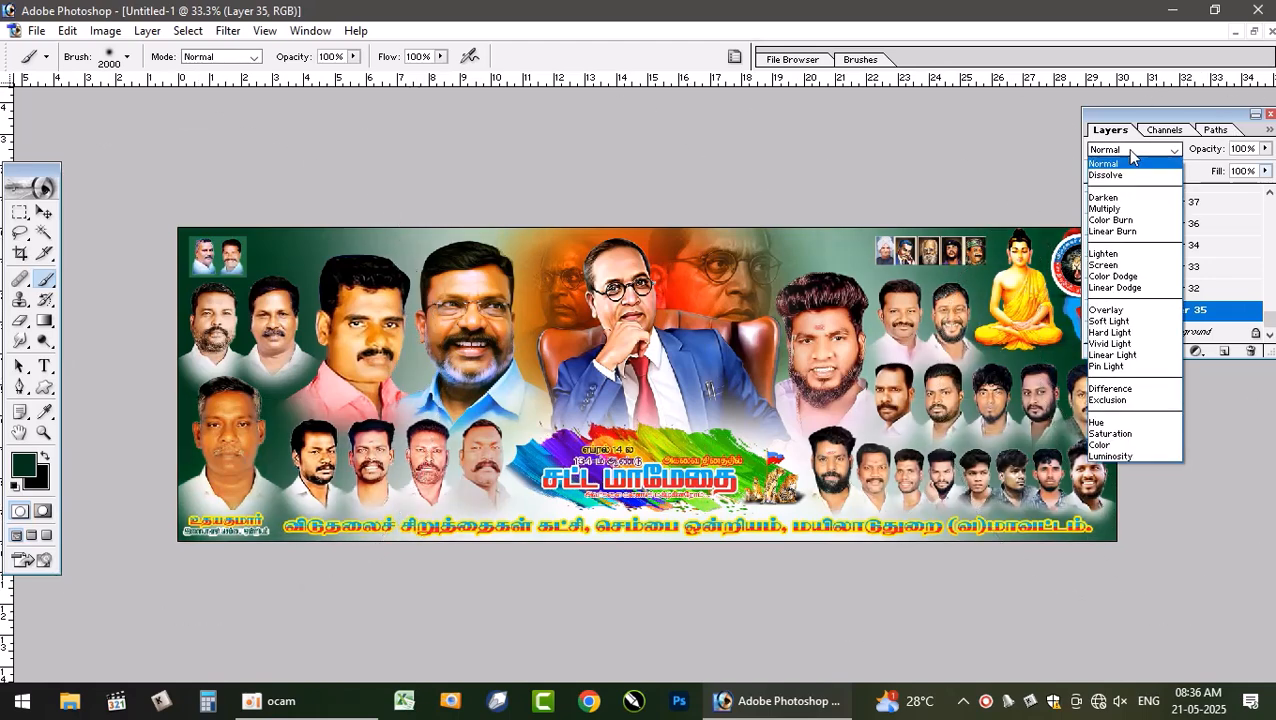
pyautogui.click(1131, 156)
pyautogui.press('Down')
pyautogui.press('Down')
pyautogui.press('Down')
pyautogui.press('Down')
pyautogui.press('Down')
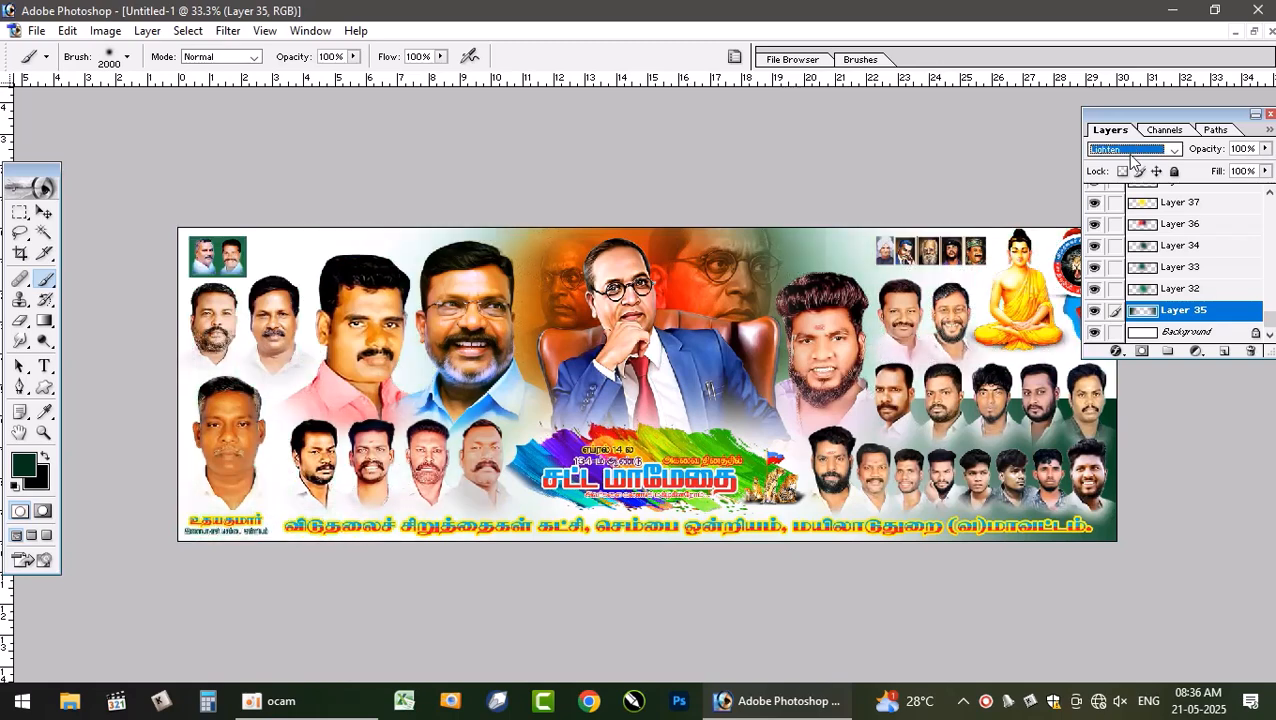
pyautogui.press('Down')
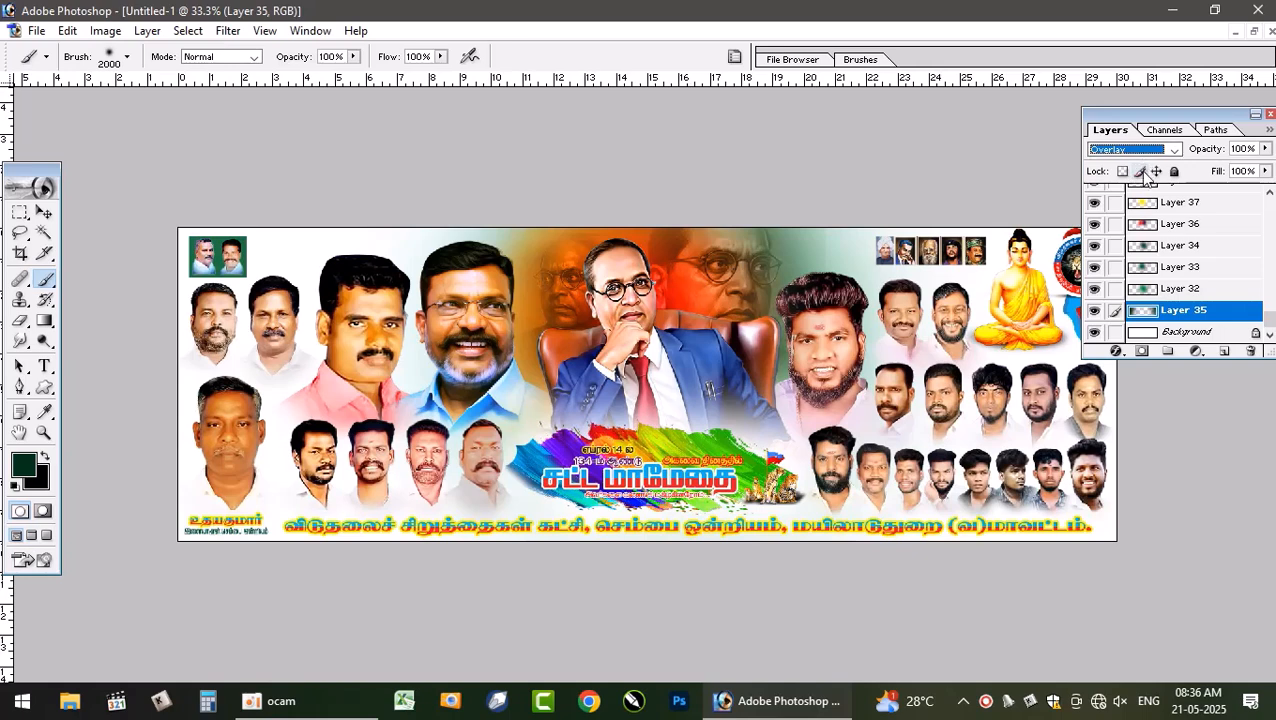
pyautogui.press('Up')
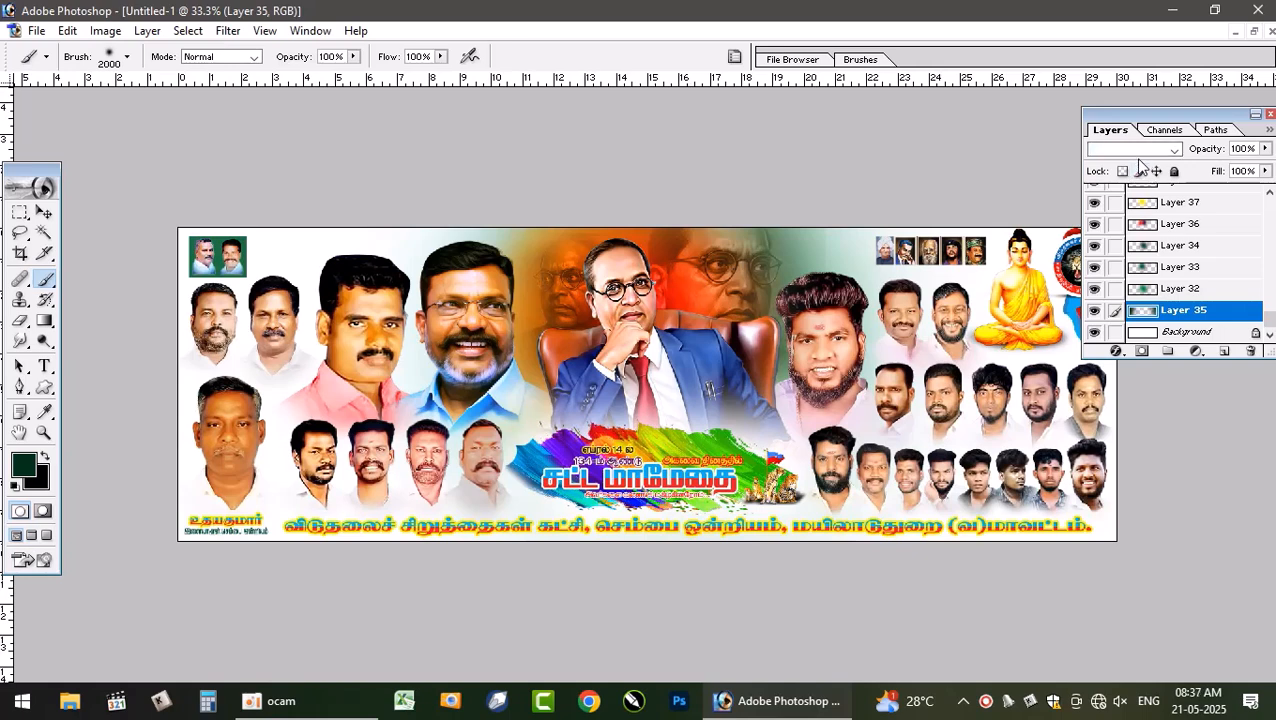
pyautogui.press('Up')
pyautogui.press('Up')
pyautogui.press('Up')
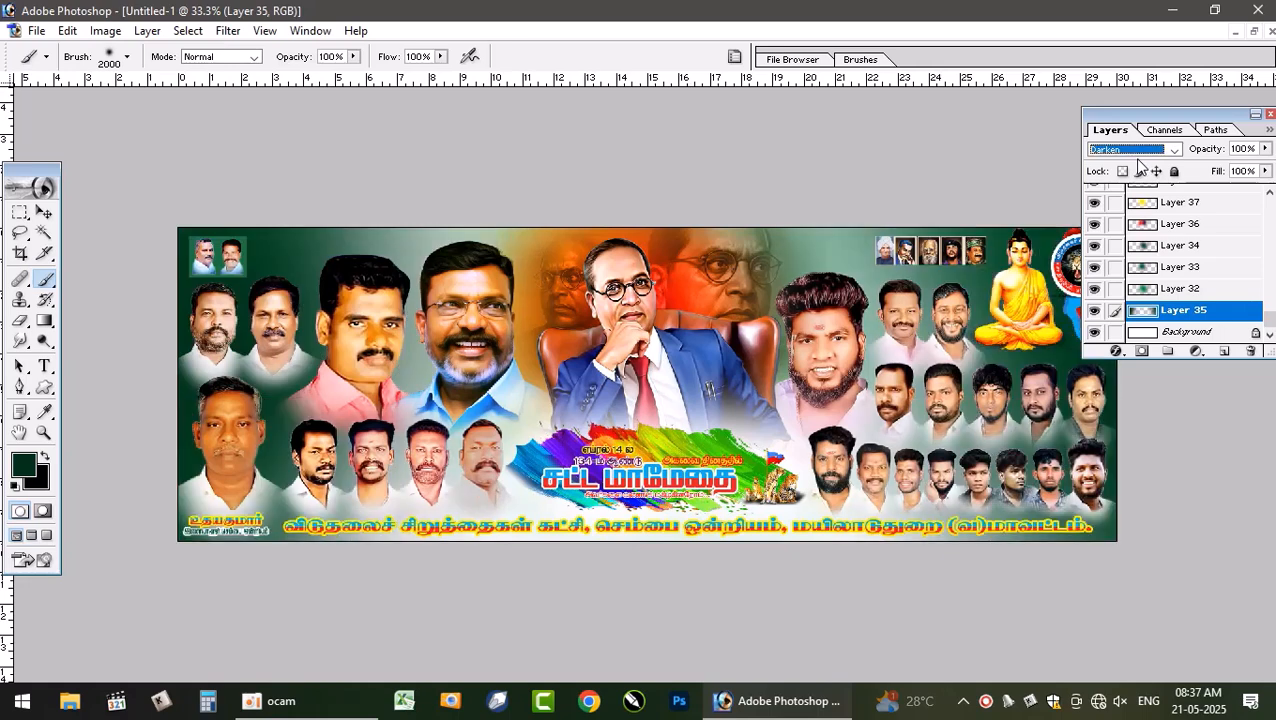
pyautogui.press('Up')
pyautogui.press('Up')
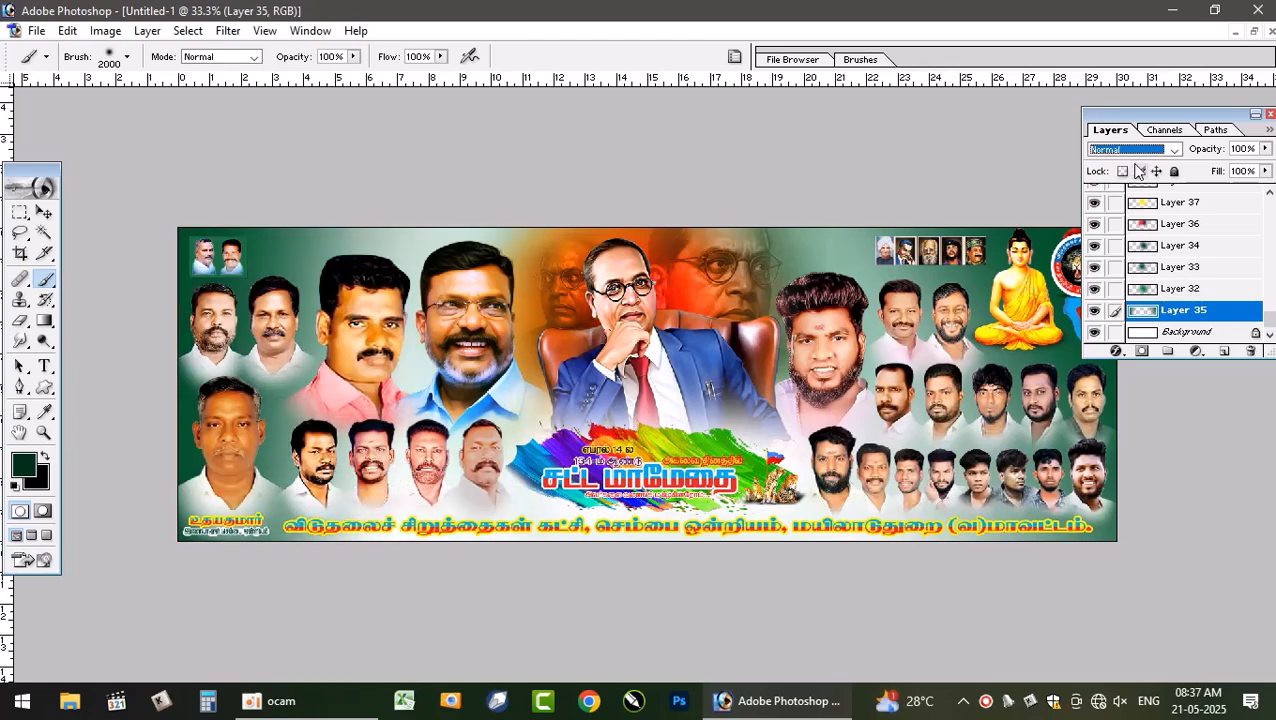
# - Add a new layer above Layer 35 and paint dark green along the banner's outer edges with the 2000 px brush
pyautogui.hotkey('ctrl', 'shift', 'n')
pyautogui.press('Return')
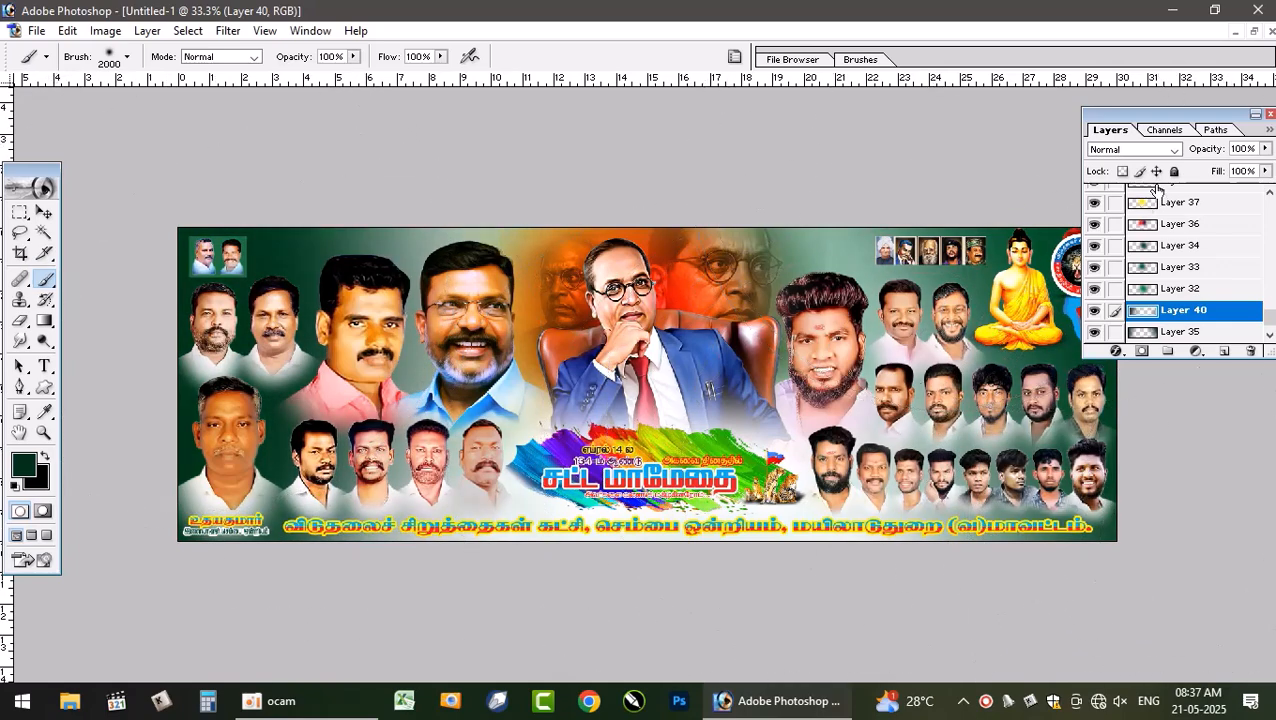
# - Set the blending mode of Layer 40 to Color Dodge
pyautogui.click(1137, 150)
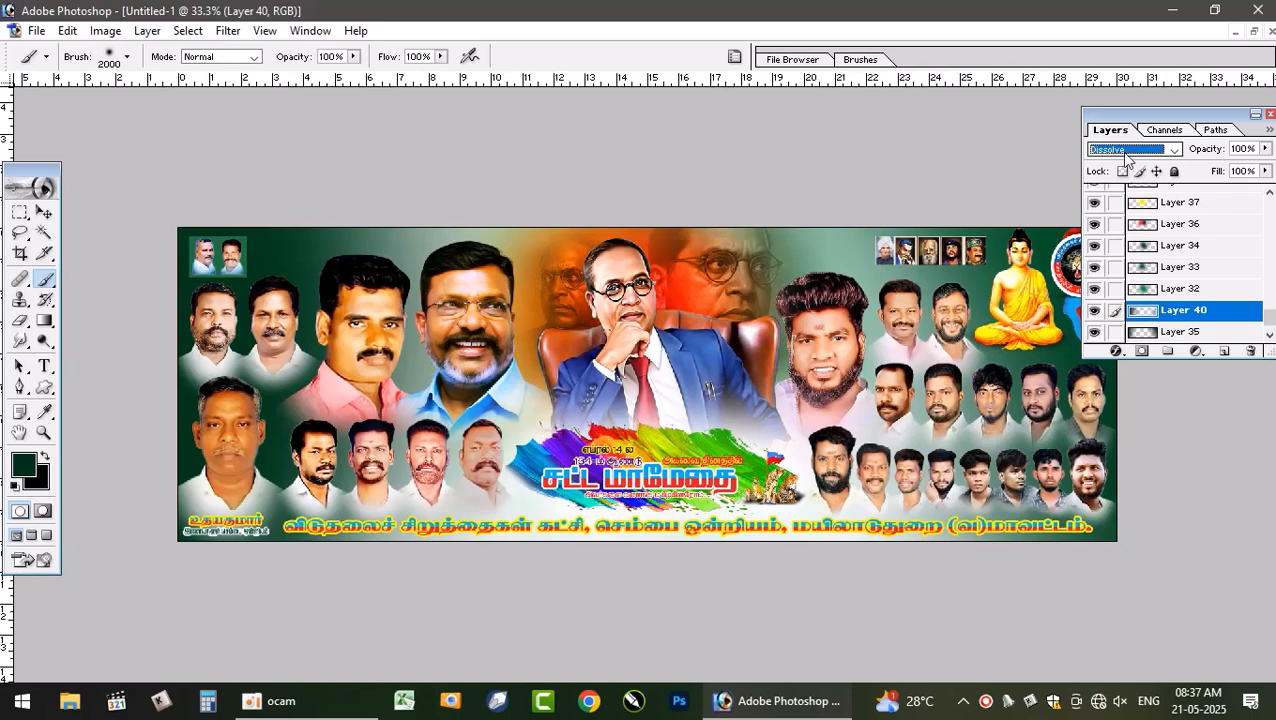
pyautogui.press('Down')
pyautogui.press('Down')
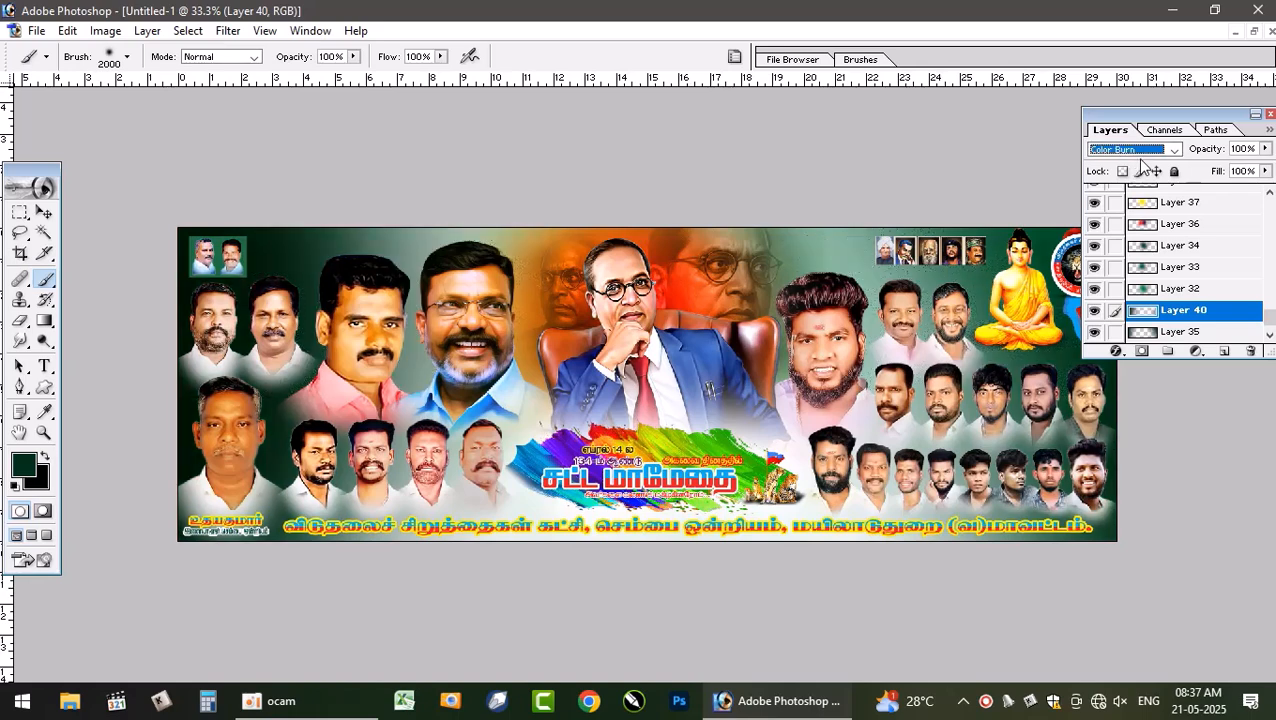
pyautogui.press('Down')
pyautogui.press('Down')
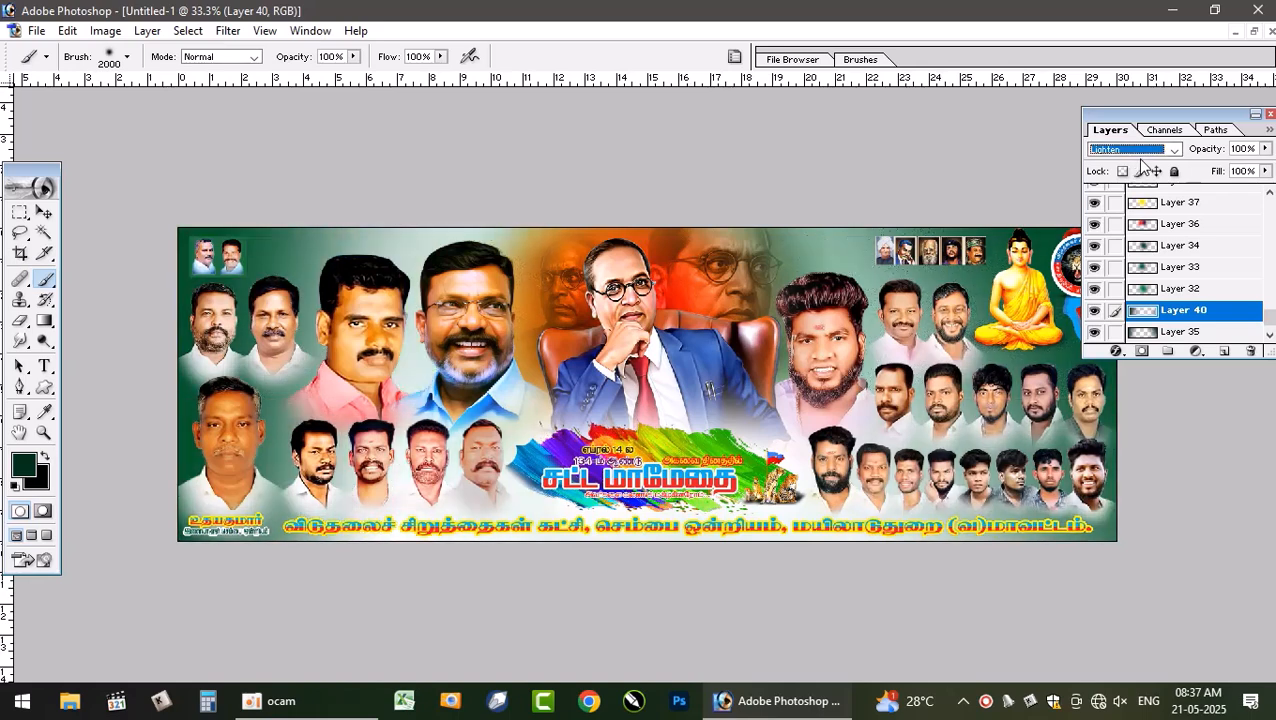
pyautogui.press('Down')
pyautogui.press('Down')
pyautogui.press('Down')
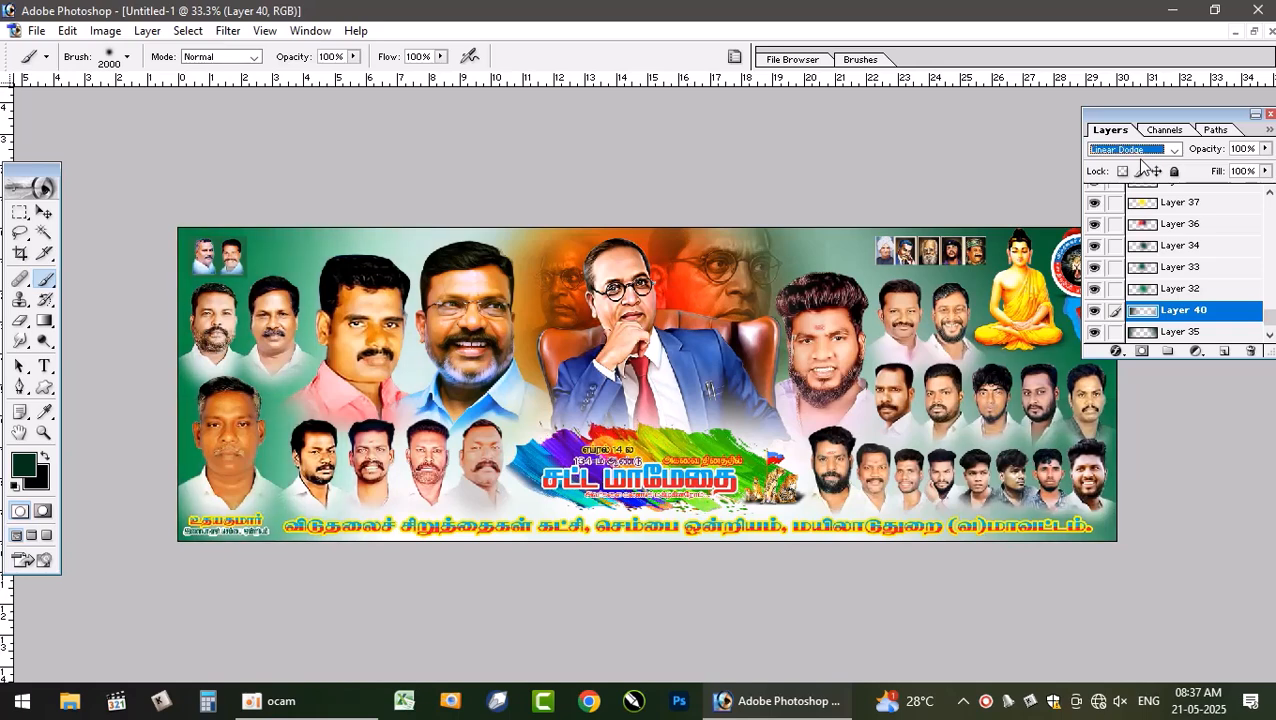
pyautogui.press('Up')
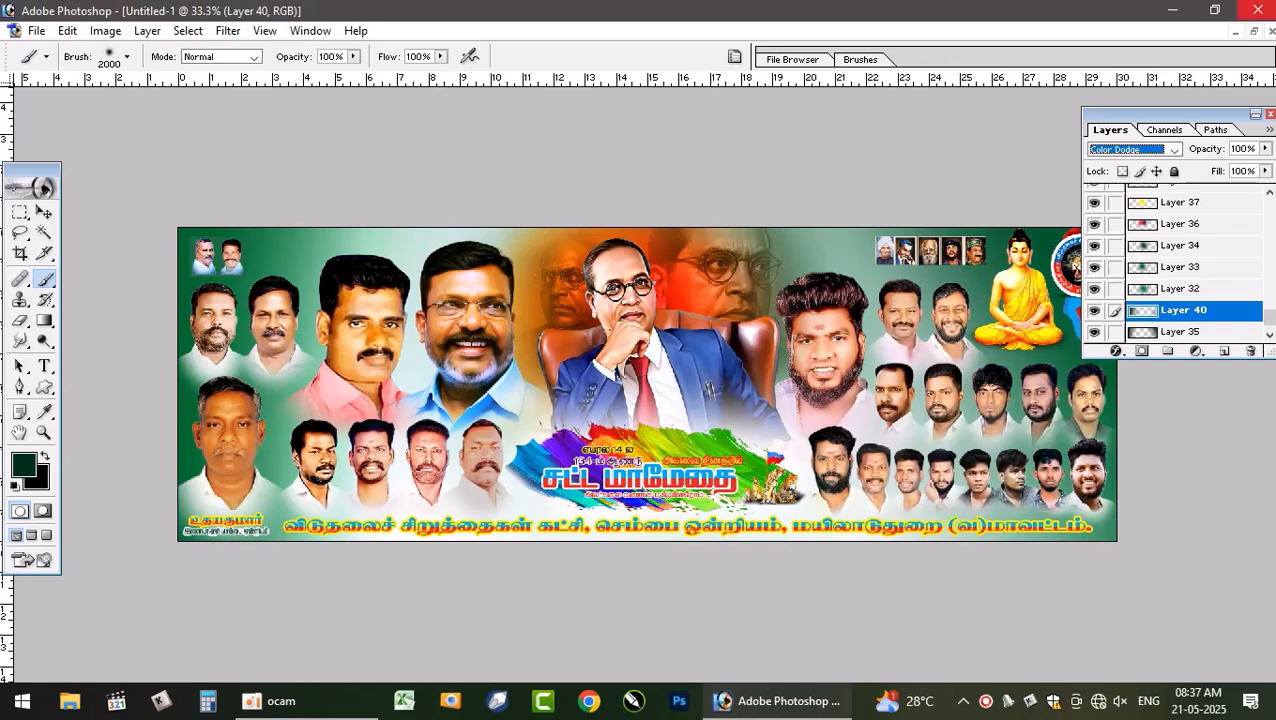
# - Copy the green background layer, Layer 68, from 30 x 10 vck banner.psd into Untitled-1 with the Move tool
pyautogui.click(1254, 31)
pyautogui.click(521, 195)
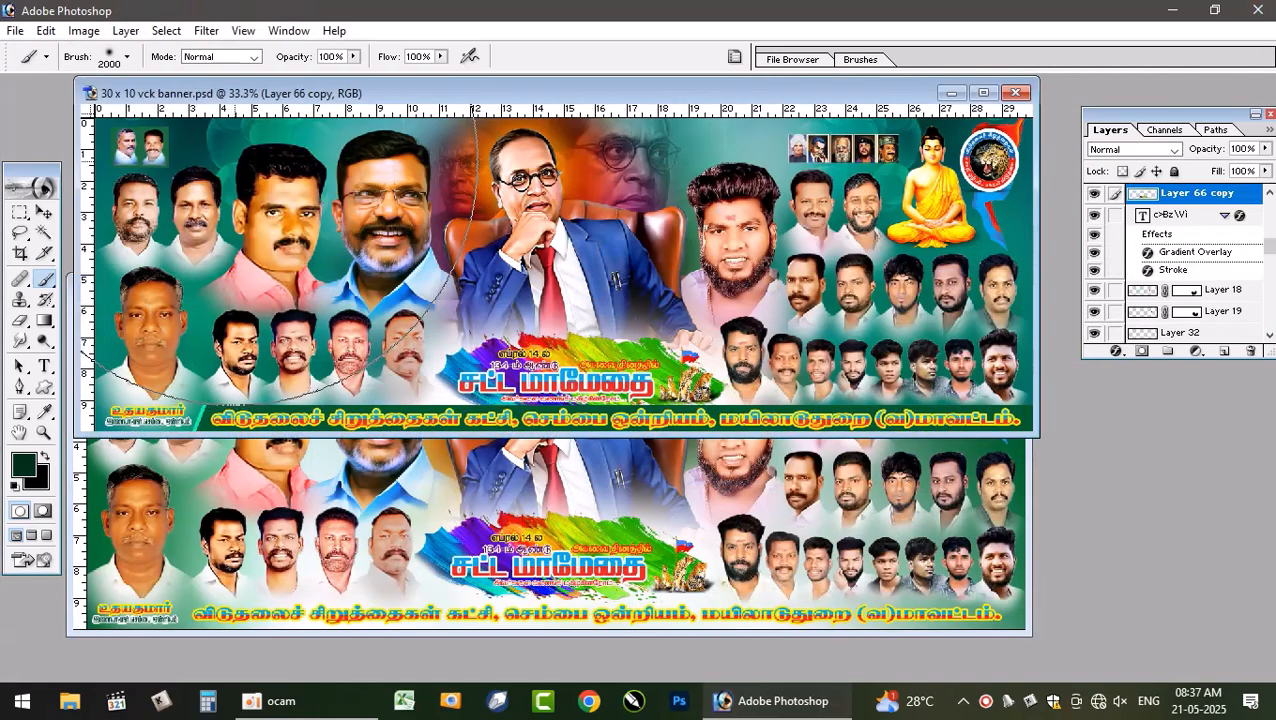
pyautogui.press('v')
pyautogui.moveTo(221, 142); pyautogui.dragTo(278, 507)
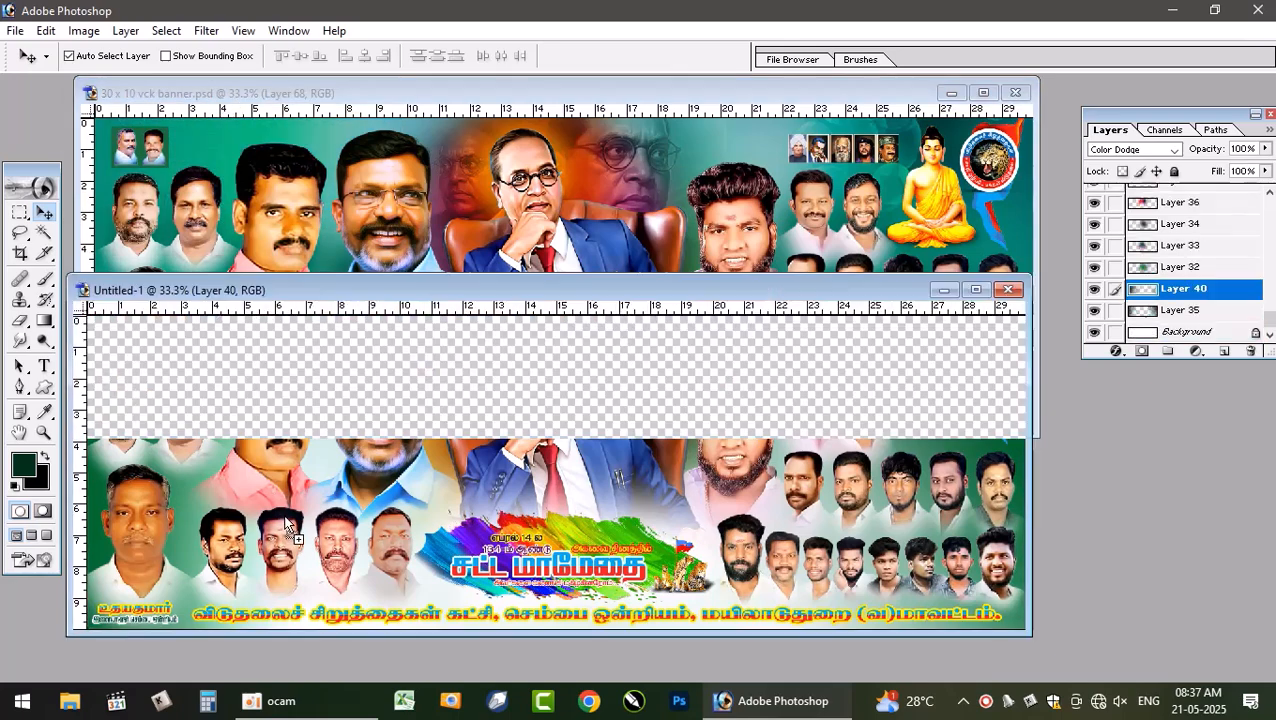
# - Align Layer 41 with the banner's top-left corner and scale it proportionally to about 102.9%
pyautogui.click(984, 289)
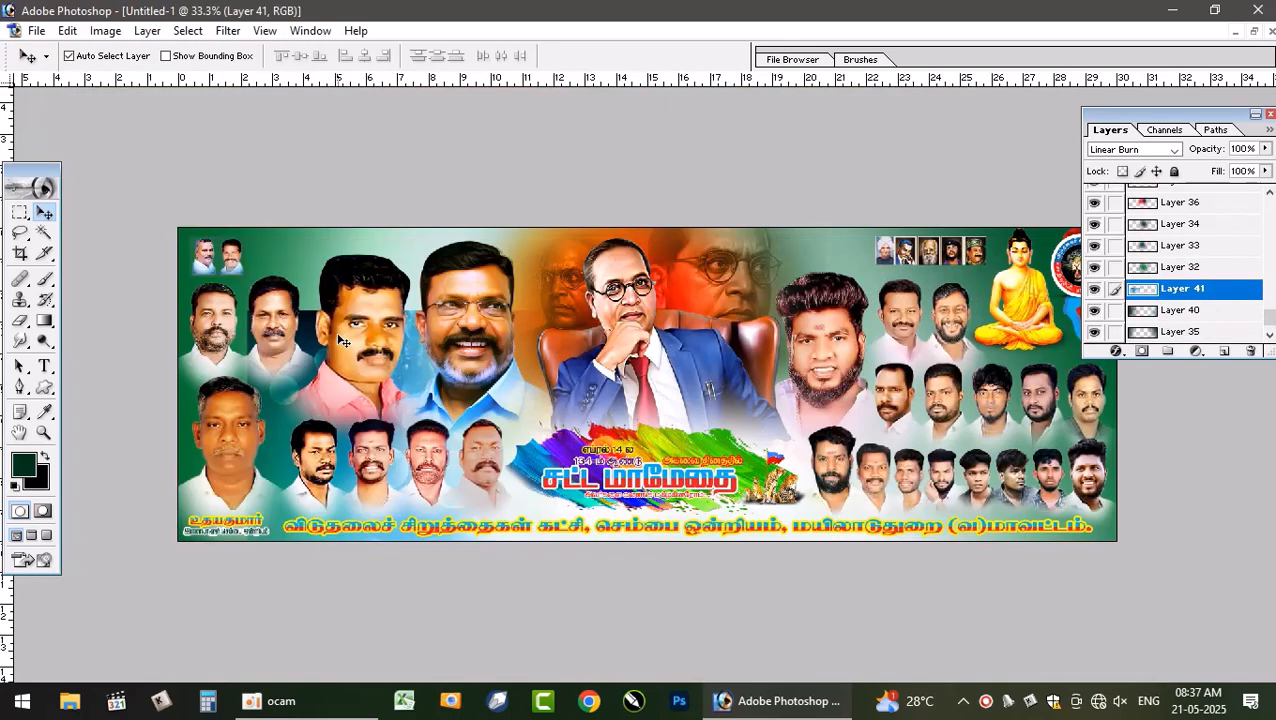
pyautogui.moveTo(317, 347)
pyautogui.mouseDown()
pyautogui.moveTo(270, 264)
pyautogui.moveTo(238, 257)
pyautogui.mouseUp()
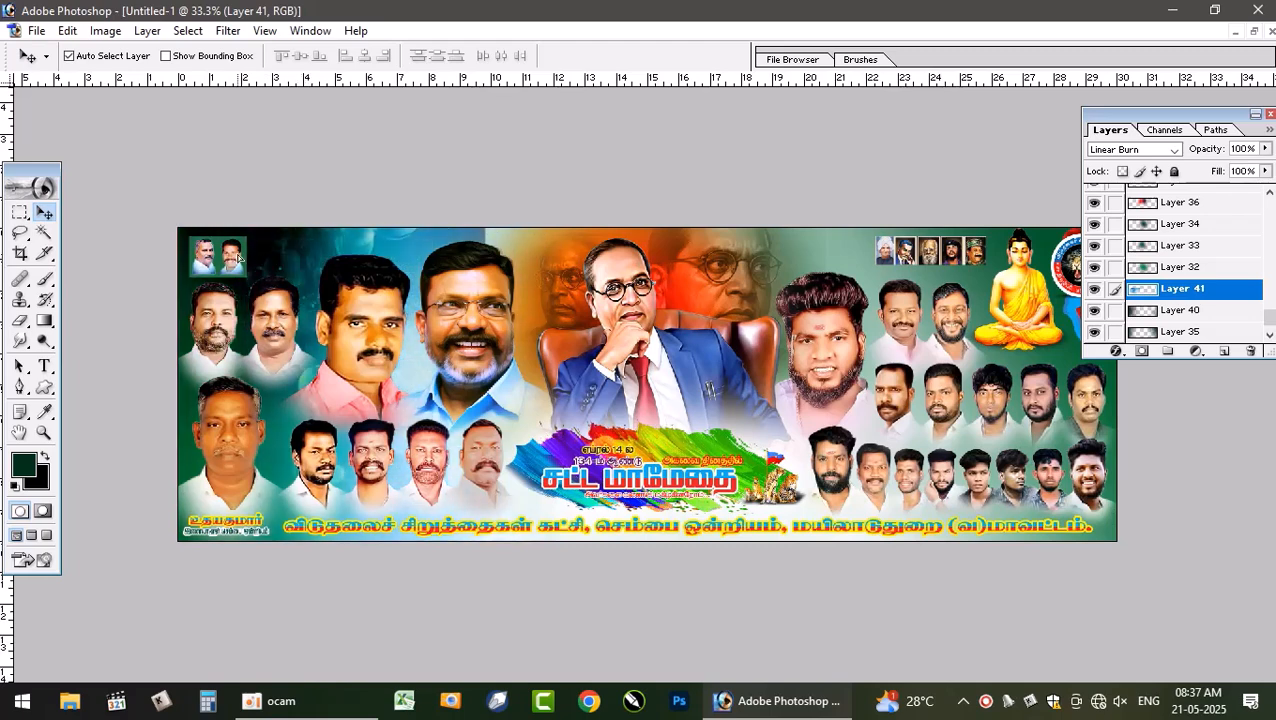
pyautogui.hotkey('ctrl', 't')
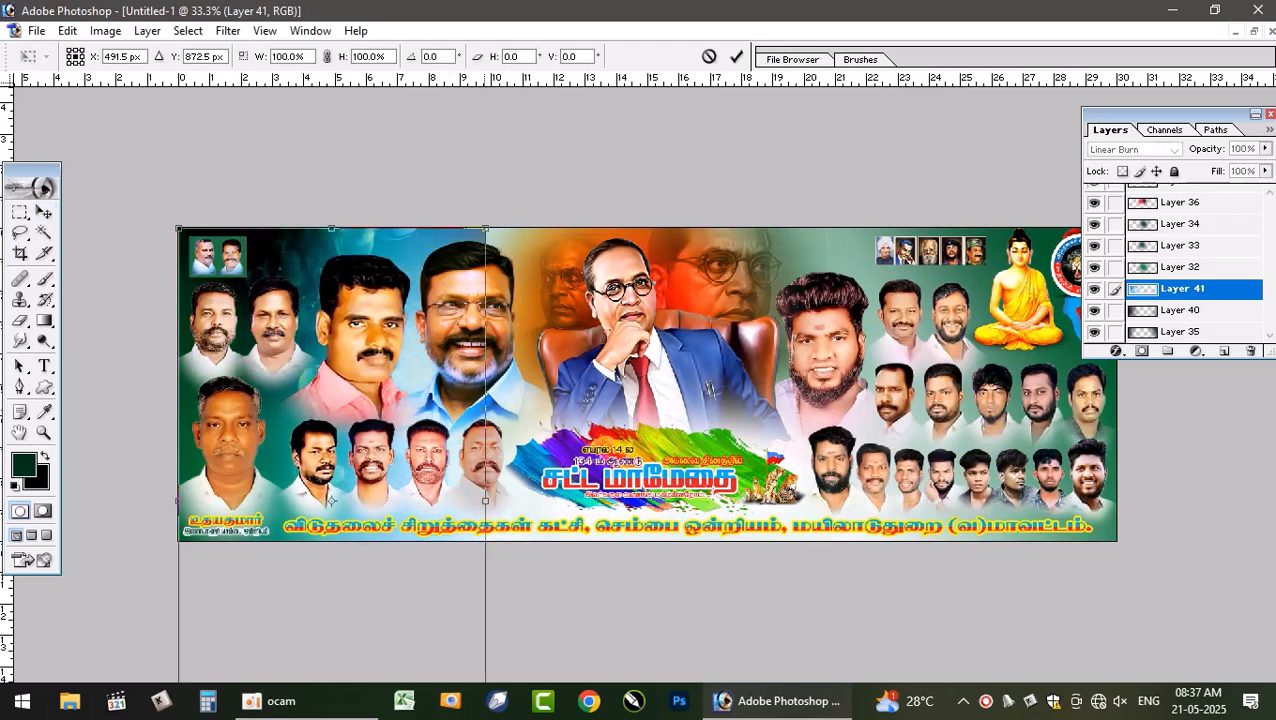
pyautogui.moveTo(487, 226); pyautogui.dragTo(497, 208)
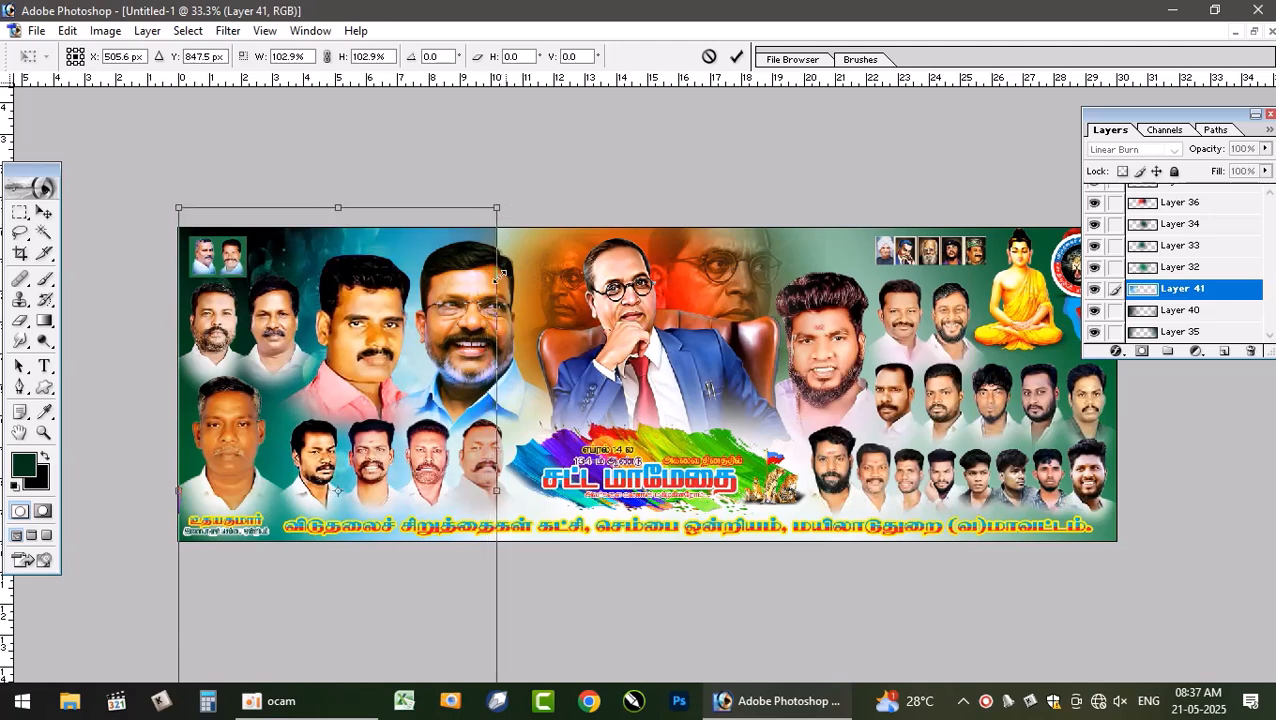
pyautogui.press('Return')
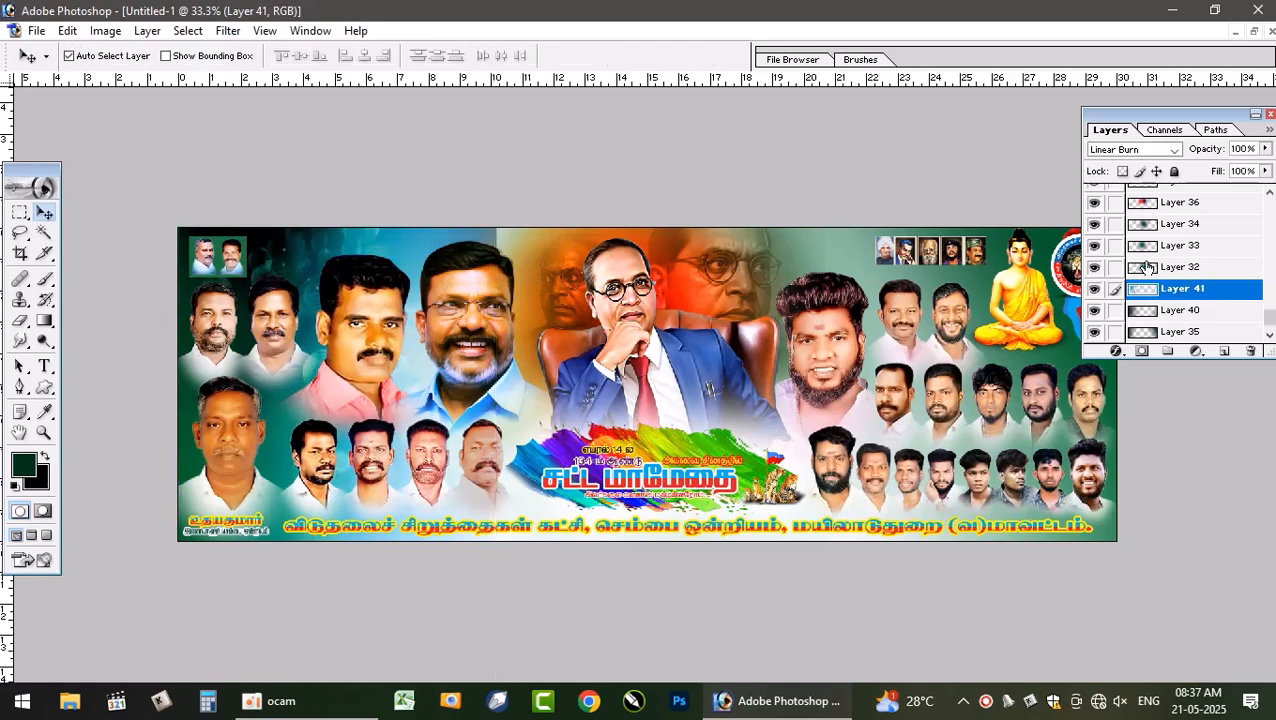
# - Try blending modes such as Screen and Overlay on Layer 41 and set it to Hard Light
pyautogui.click(1150, 150)
pyautogui.click(1150, 152)
pyautogui.press('Down')
pyautogui.press('Down')
pyautogui.press('Down')
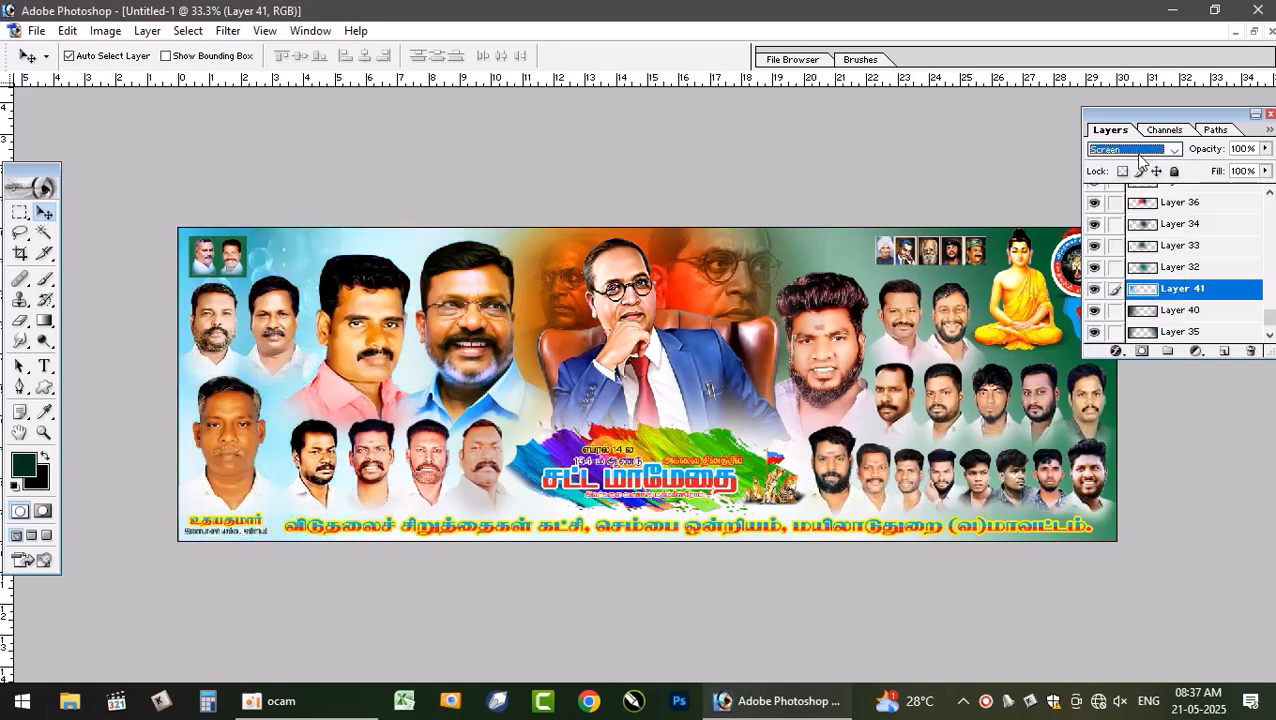
pyautogui.press('Down')
pyautogui.press('Down')
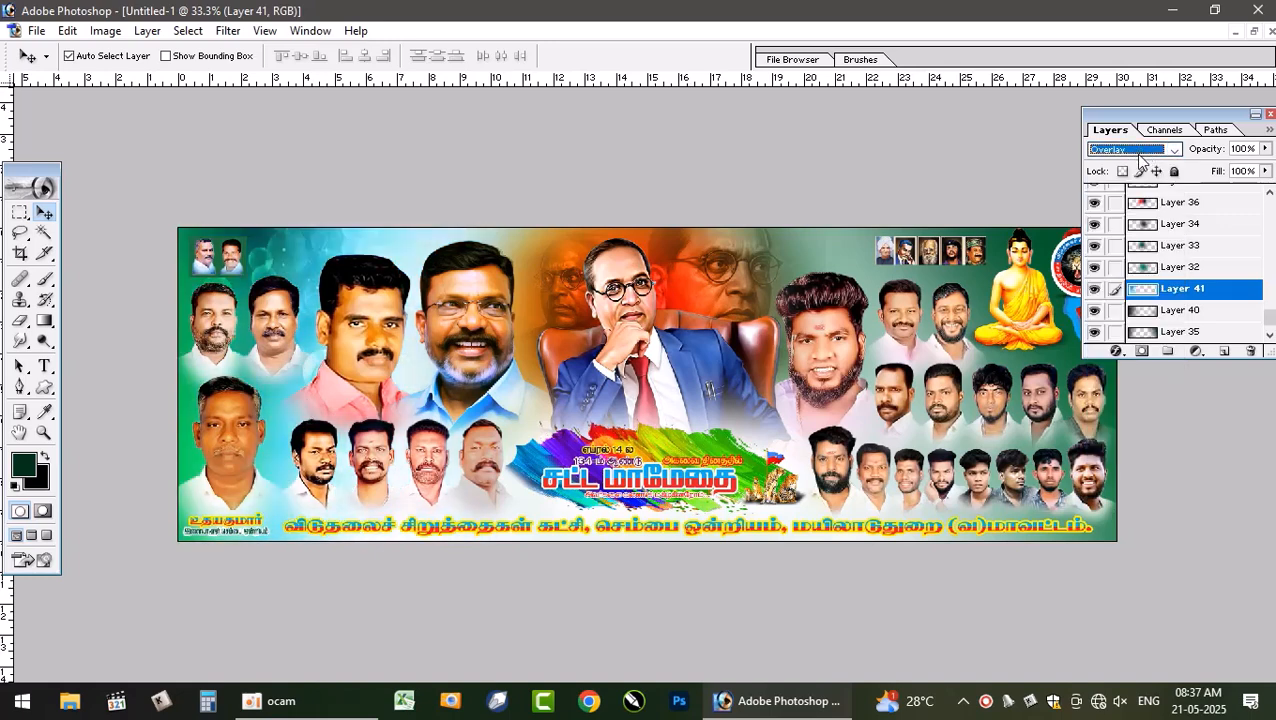
pyautogui.press('Down')
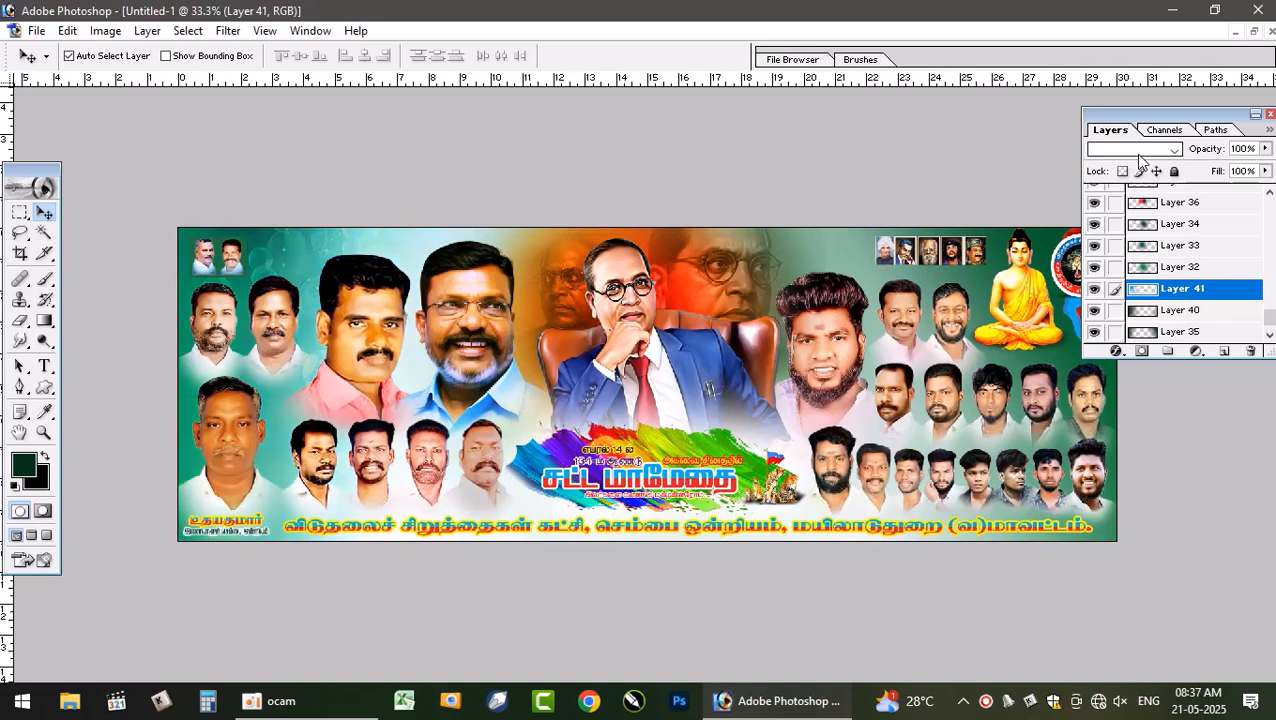
pyautogui.press('Down')
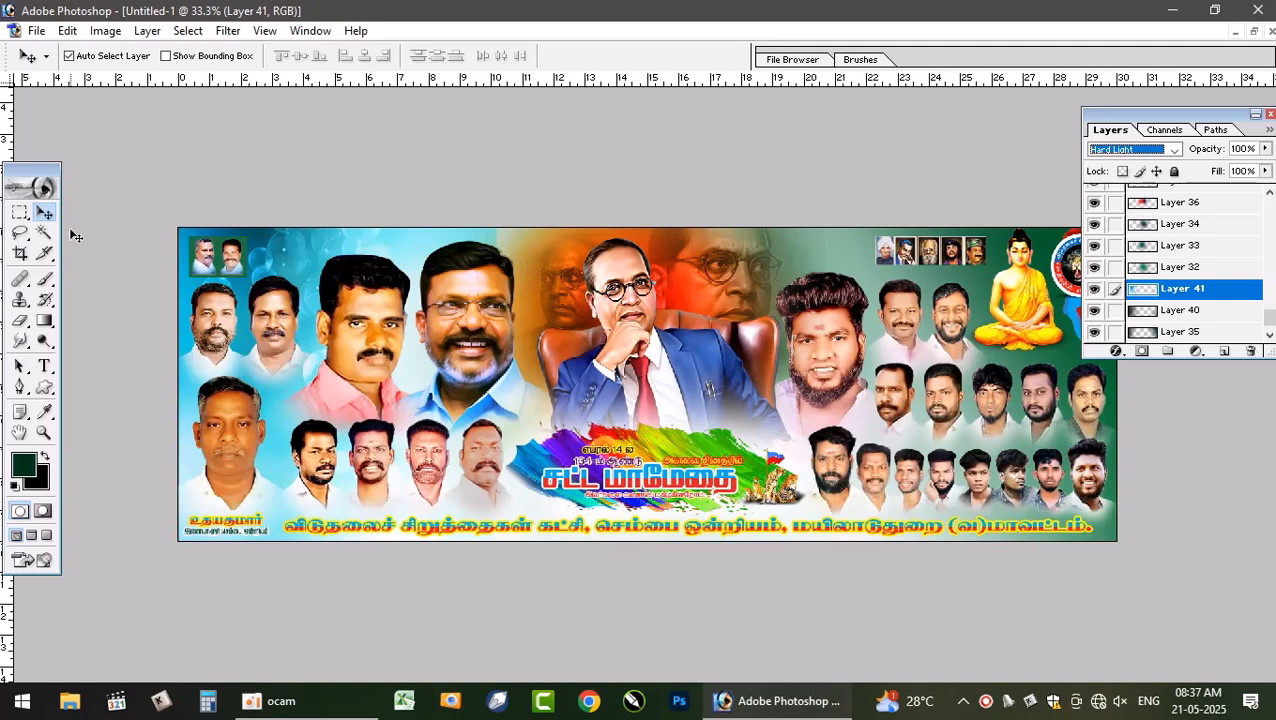
# - Crop the whole document to the canvas bounds to trim the parts of Layer 41 hanging outside the banner
pyautogui.click(21, 213)
pyautogui.hotkey('ctrl', 'a')
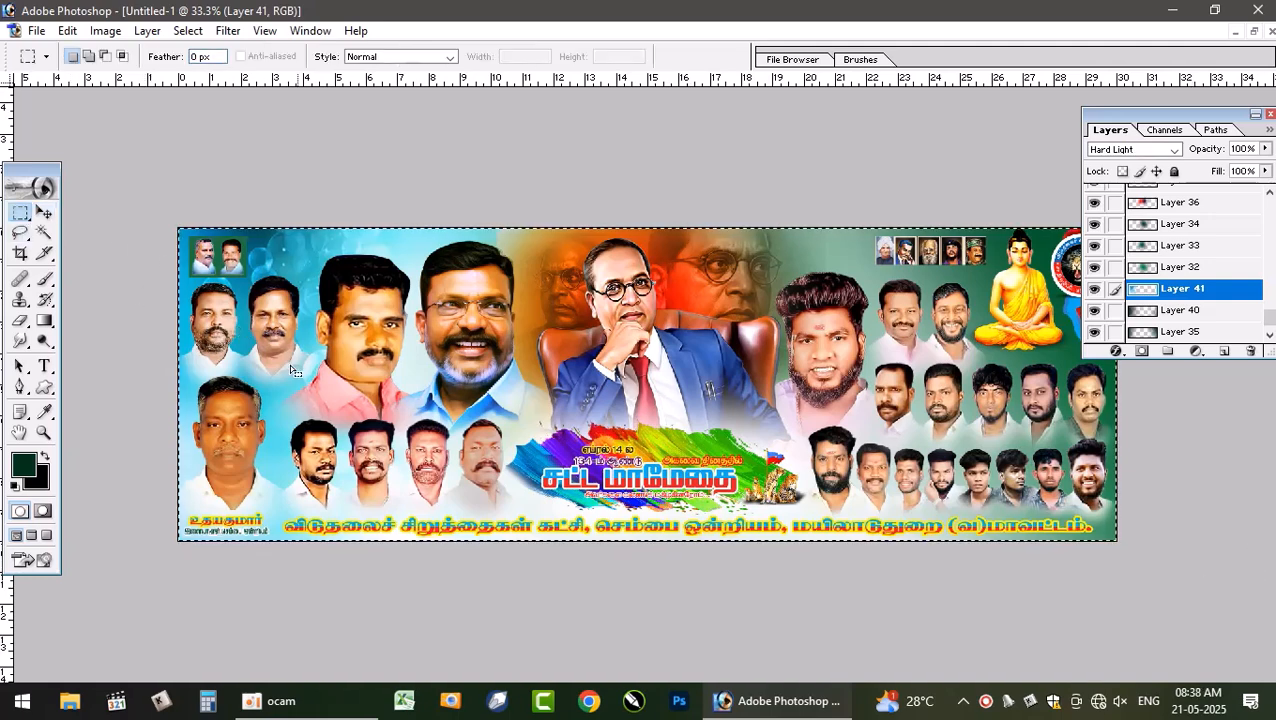
pyautogui.click(21, 253)
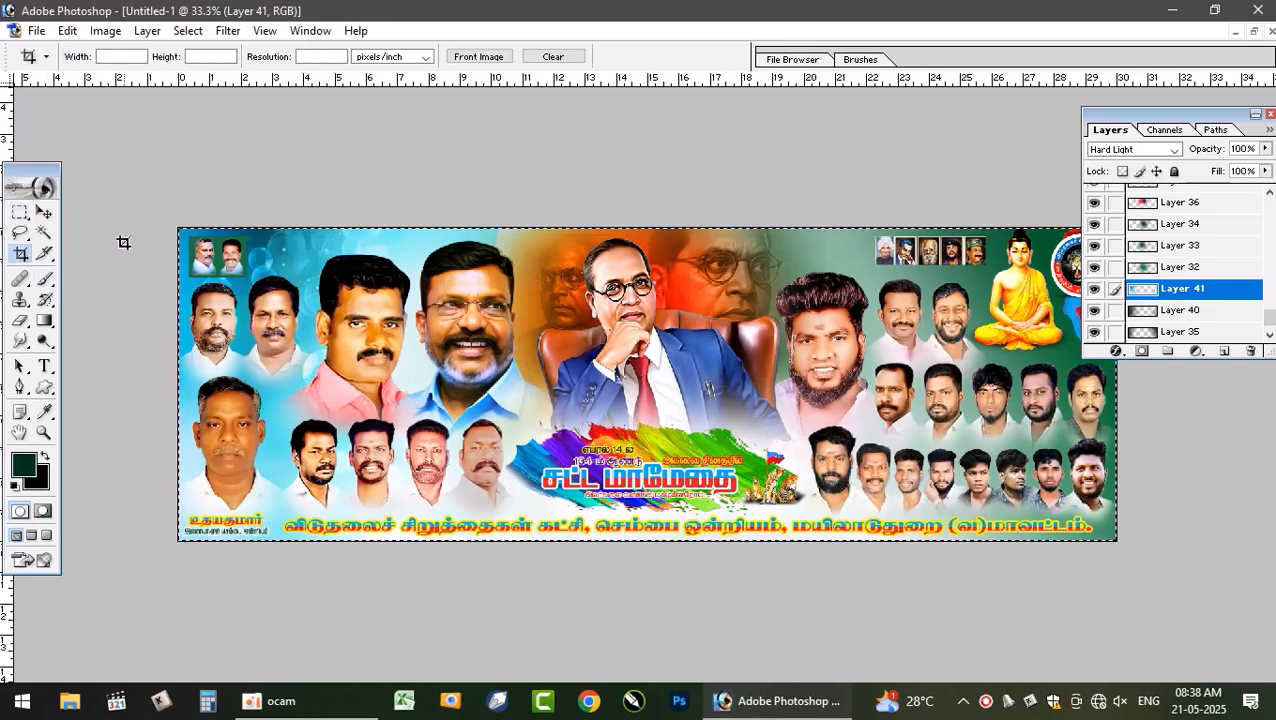
pyautogui.moveTo(139, 196); pyautogui.dragTo(1272, 624)
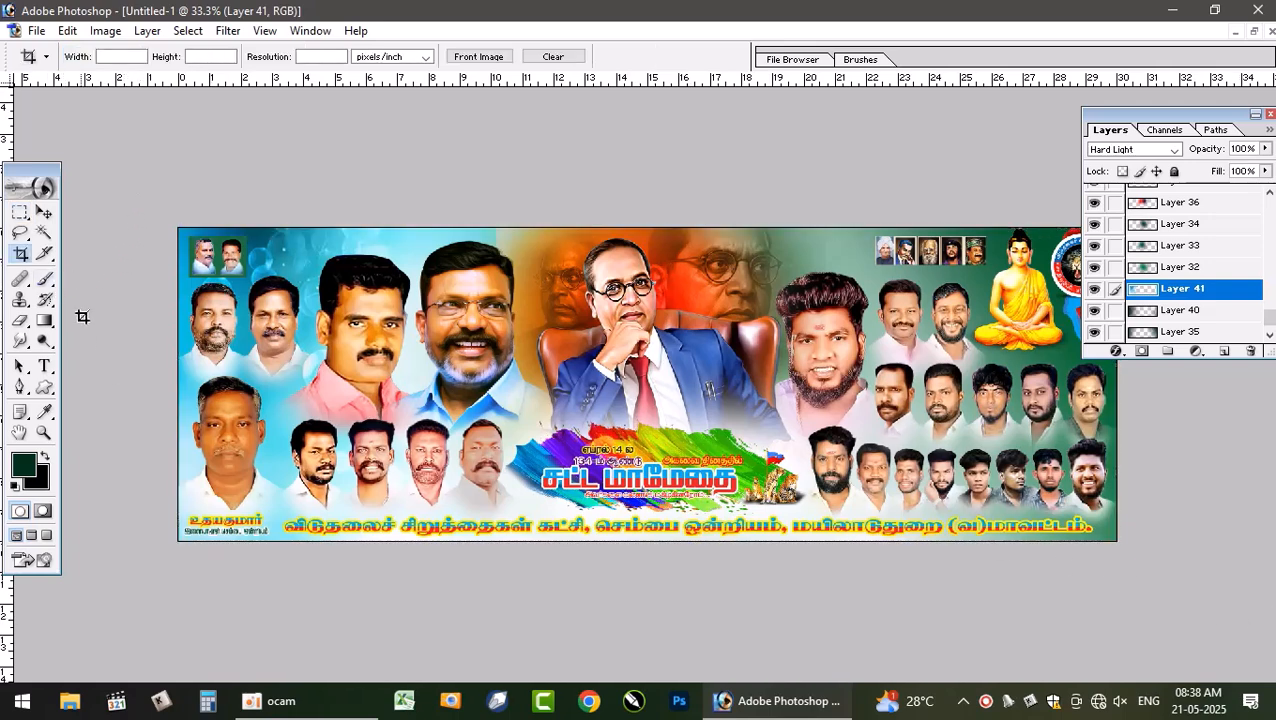
pyautogui.moveTo(257, 255); pyautogui.dragTo(1259, 608)
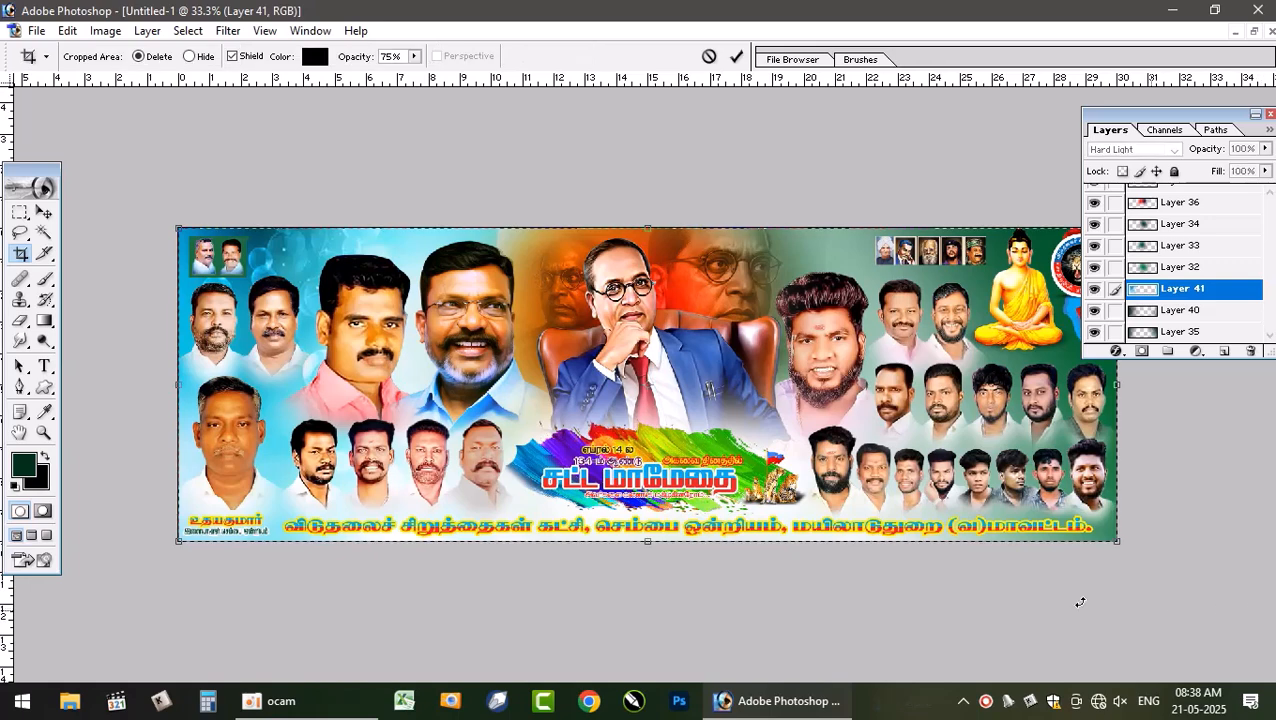
pyautogui.press('Return')
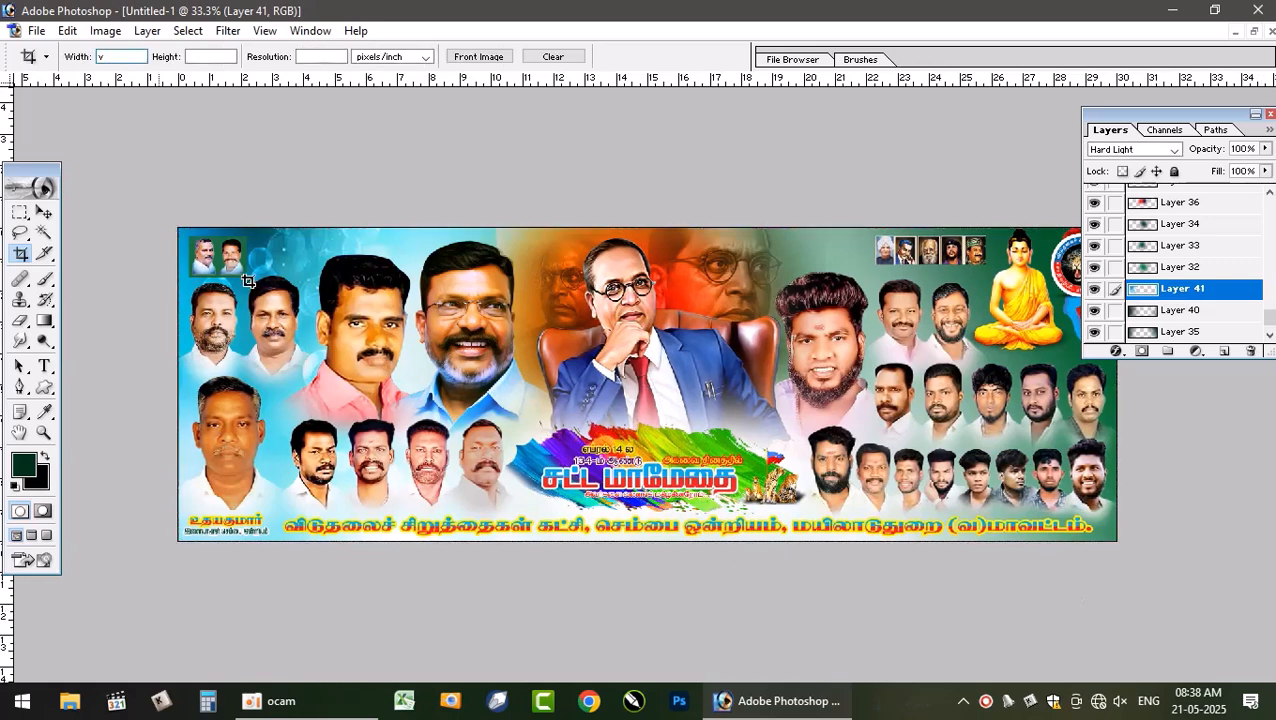
pyautogui.click(44, 212)
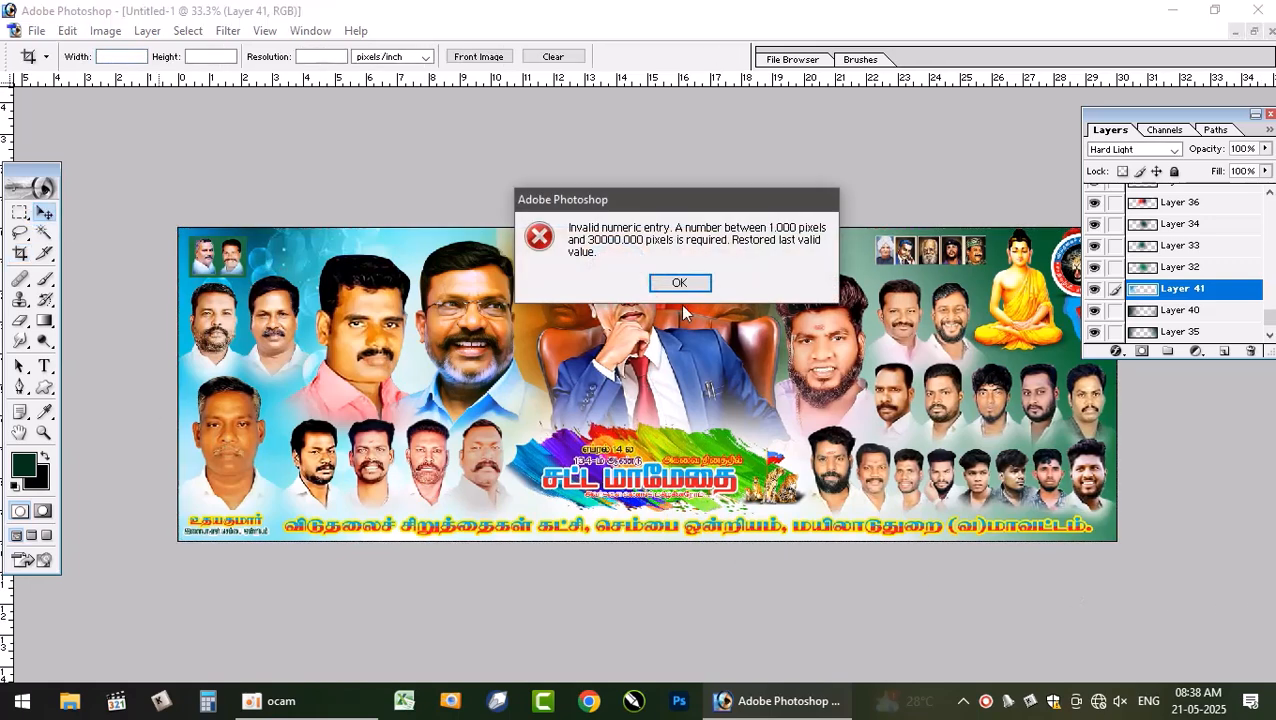
pyautogui.press('Return')
pyautogui.moveTo(281, 260); pyautogui.dragTo(299, 242)
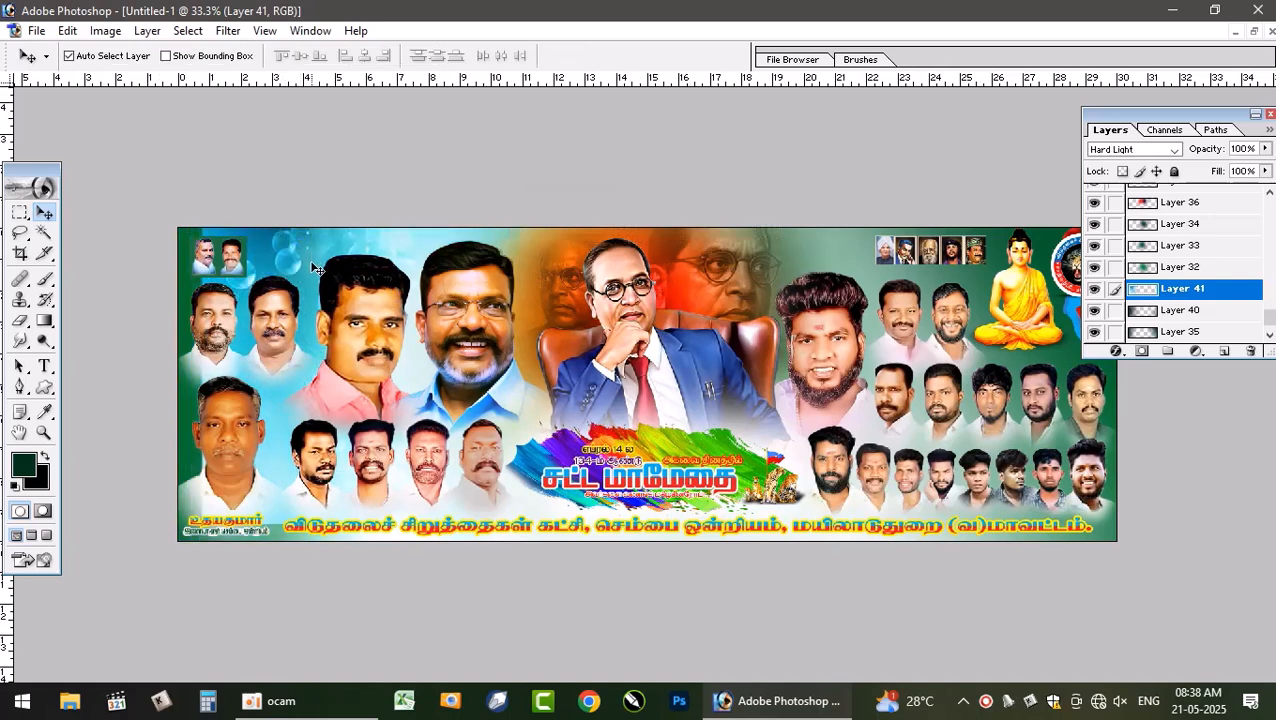
# - Duplicate Layer 41, flip the copy horizontally and align it with the banner's right edge
pyautogui.hotkey('ctrl', 'j')
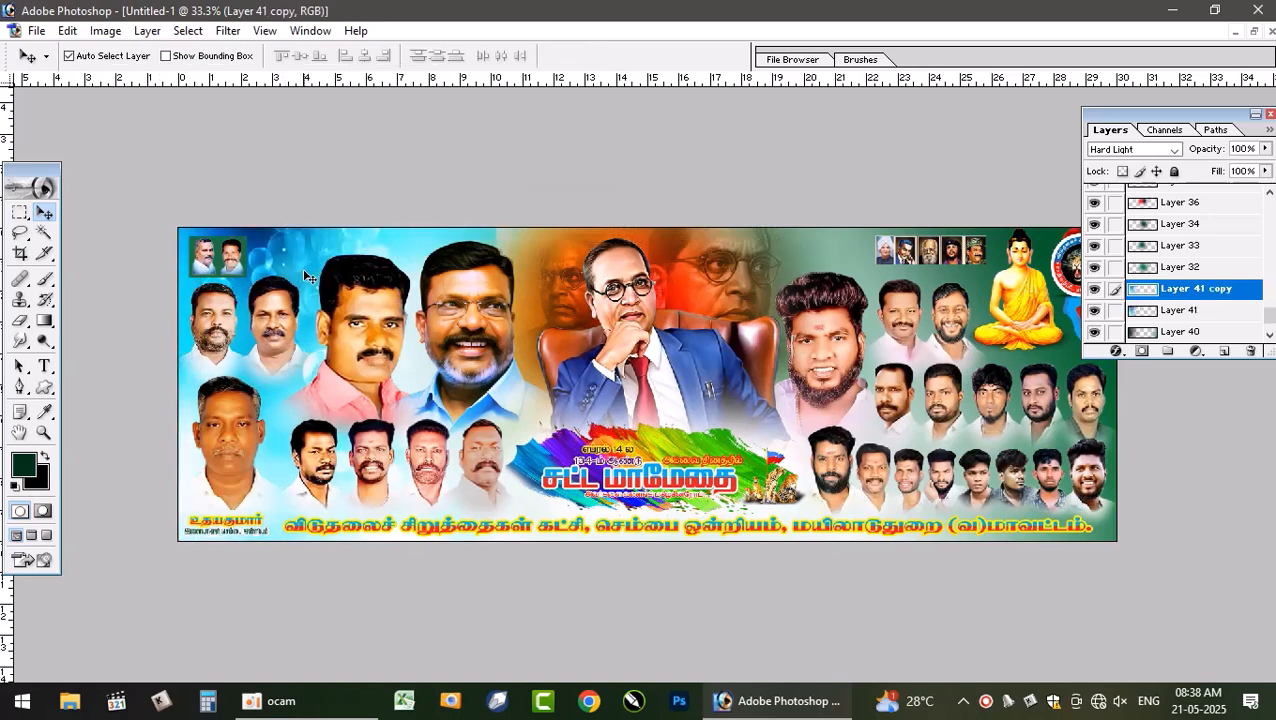
pyautogui.hotkey('ctrl', 't')
pyautogui.rightClick(302, 268)
pyautogui.click(373, 490)
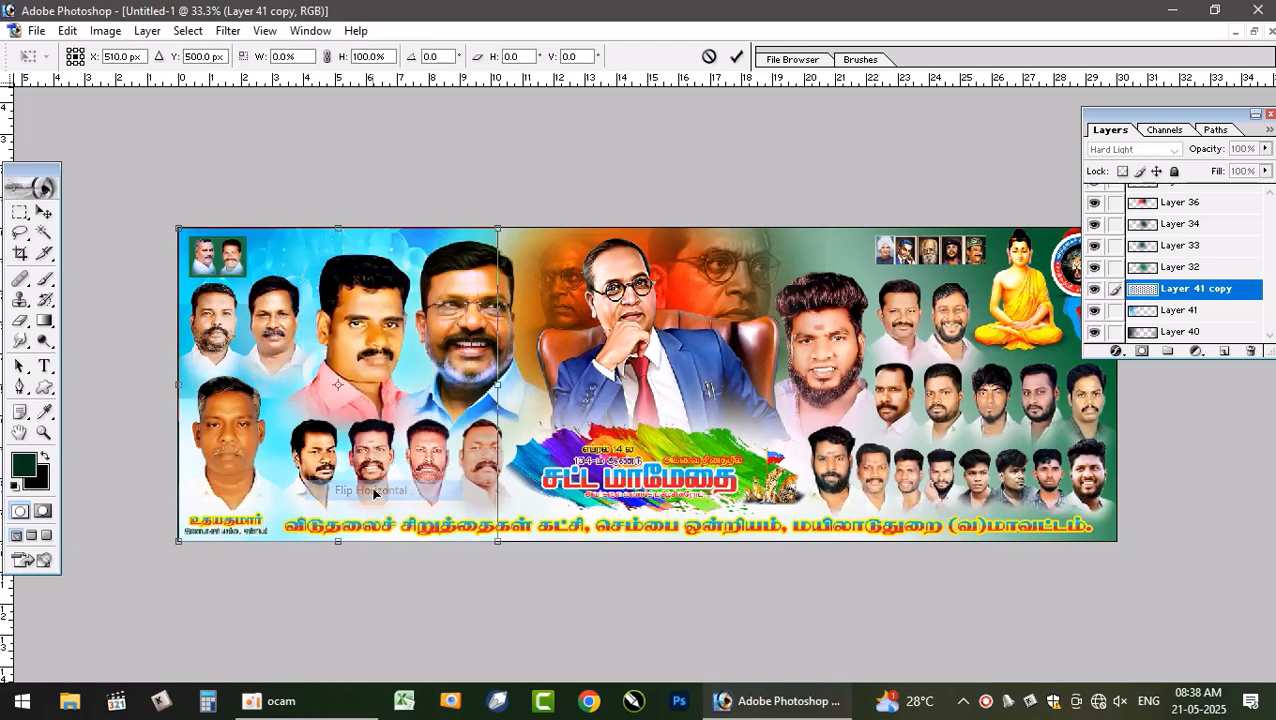
pyautogui.press('Return')
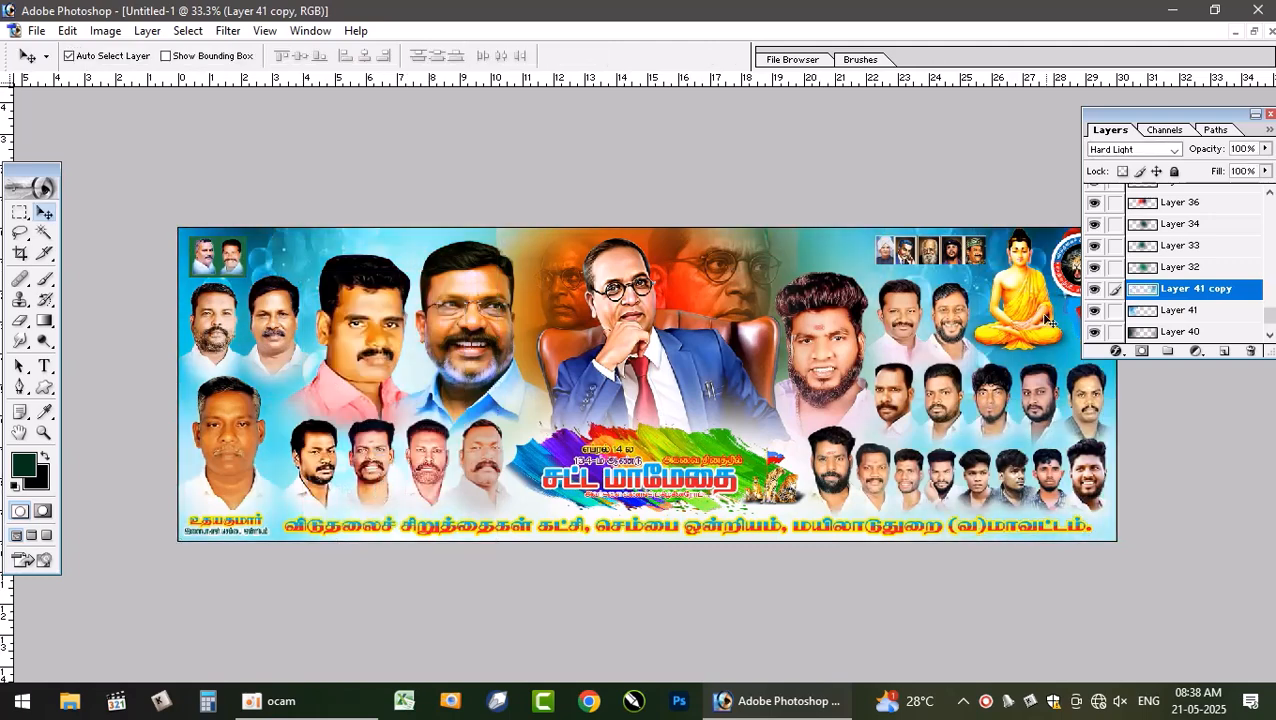
# - Soften the inner edges of Layer 41 and Layer 41 copy with the 500 px Eraser
pyautogui.click(282, 250)
pyautogui.press('e')
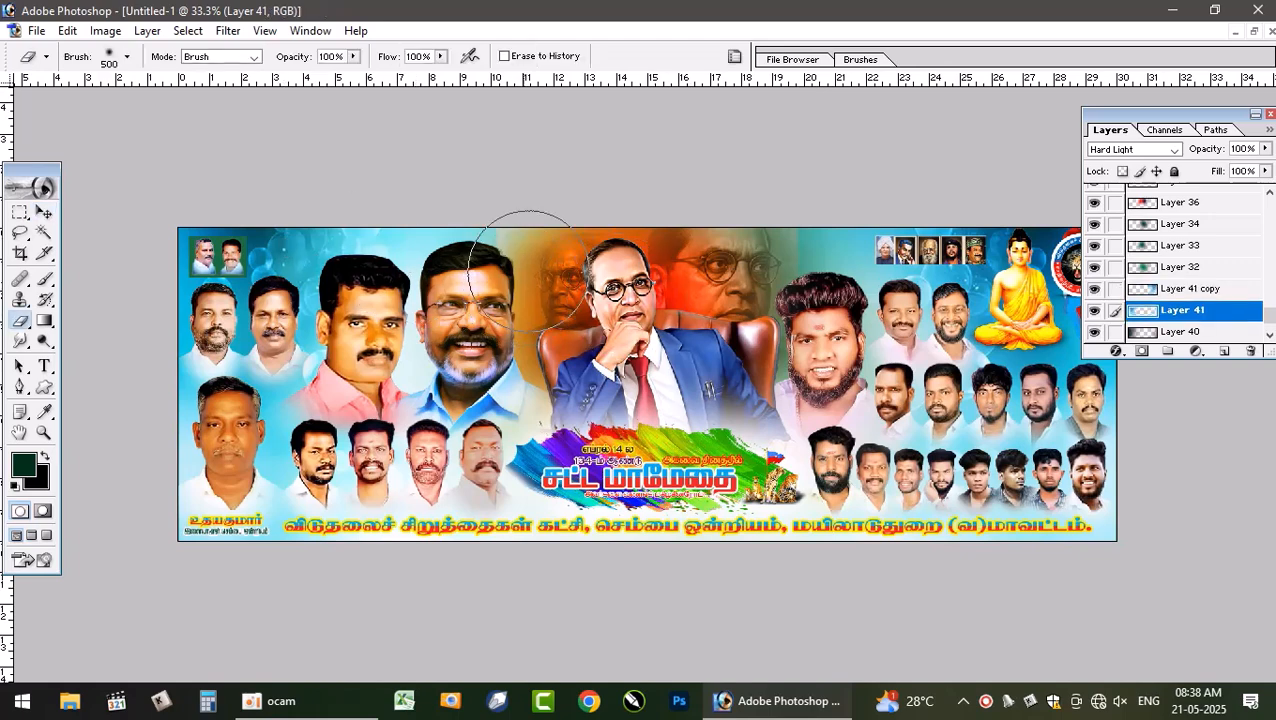
pyautogui.press('v')
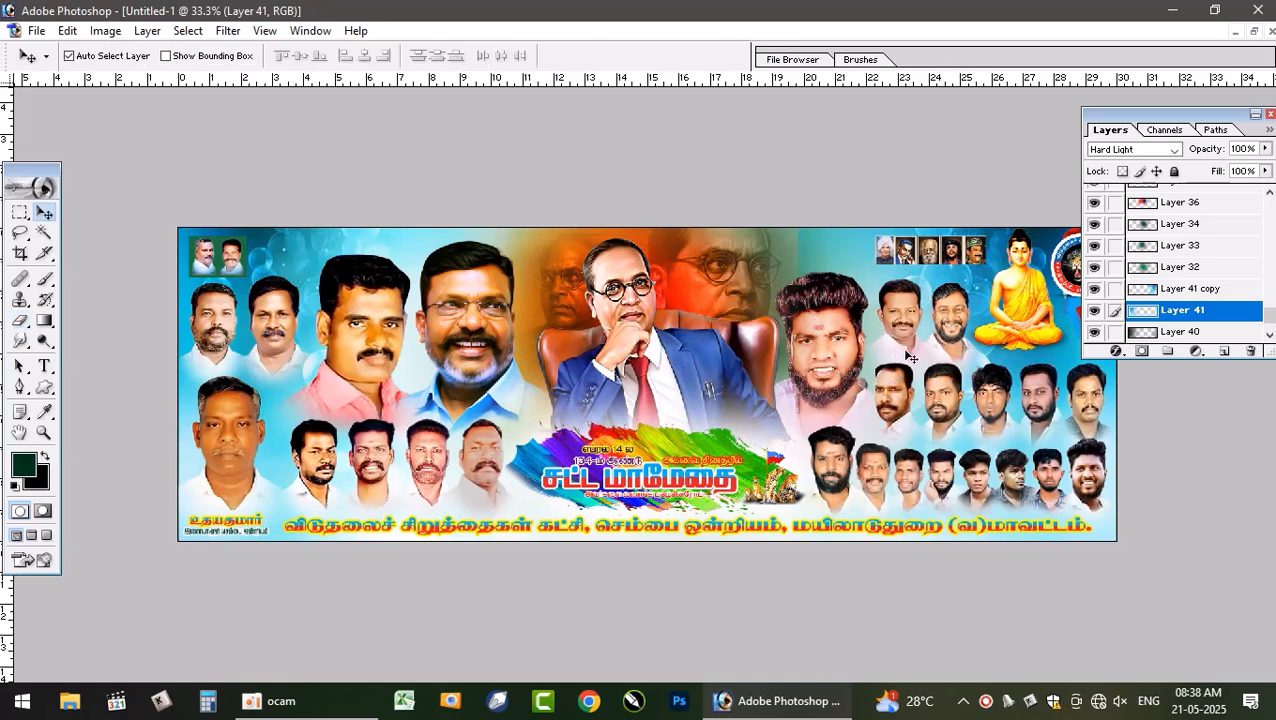
pyautogui.hotkey('alt', ']')
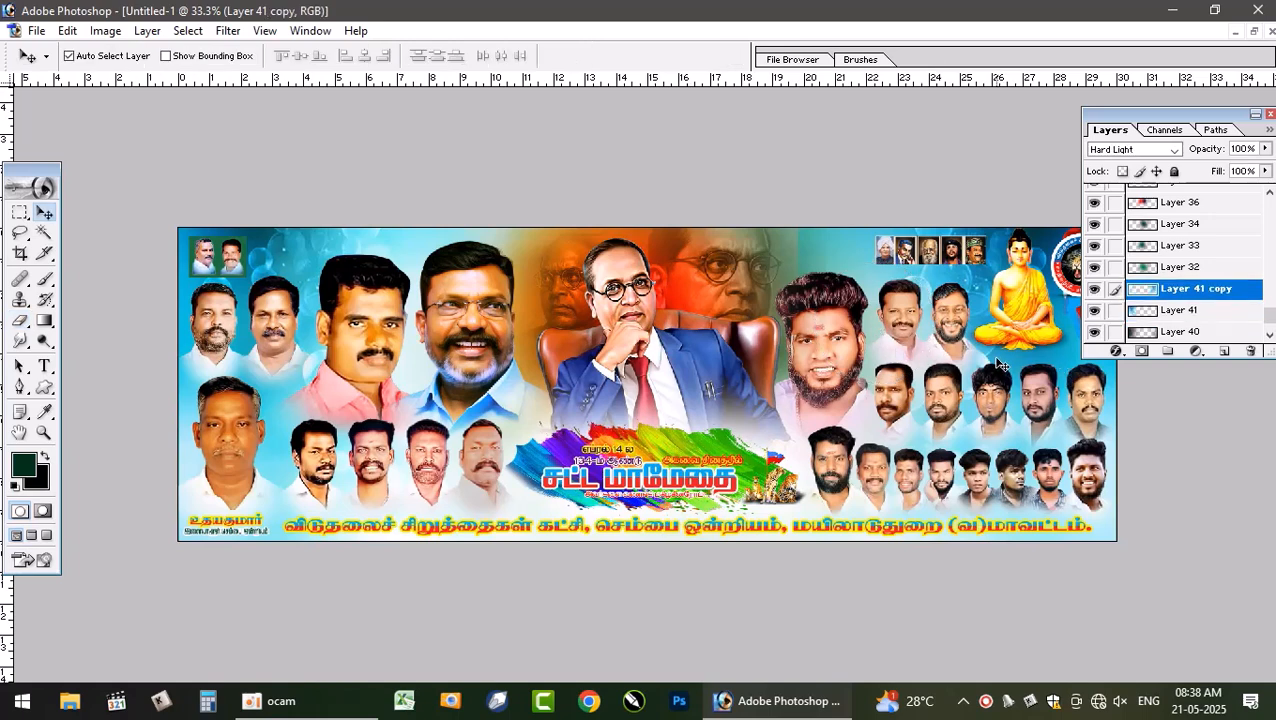
pyautogui.press('e')
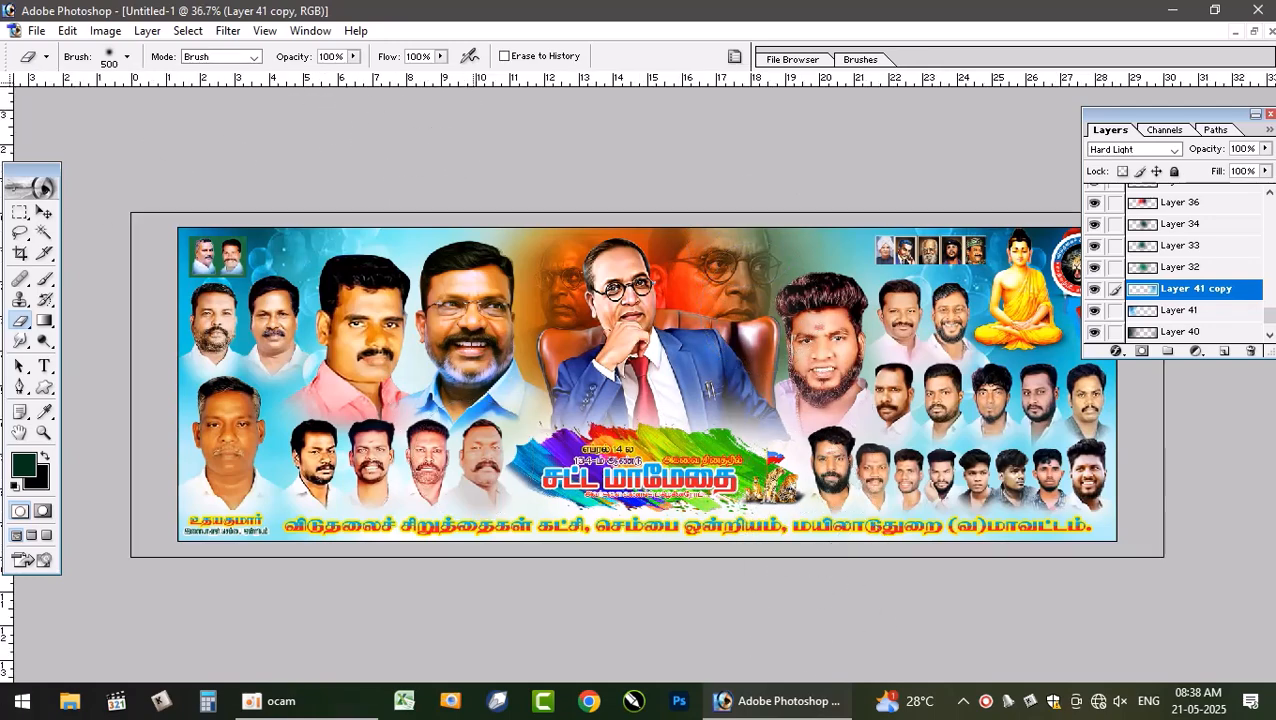
pyautogui.scroll(1, 470, 460)
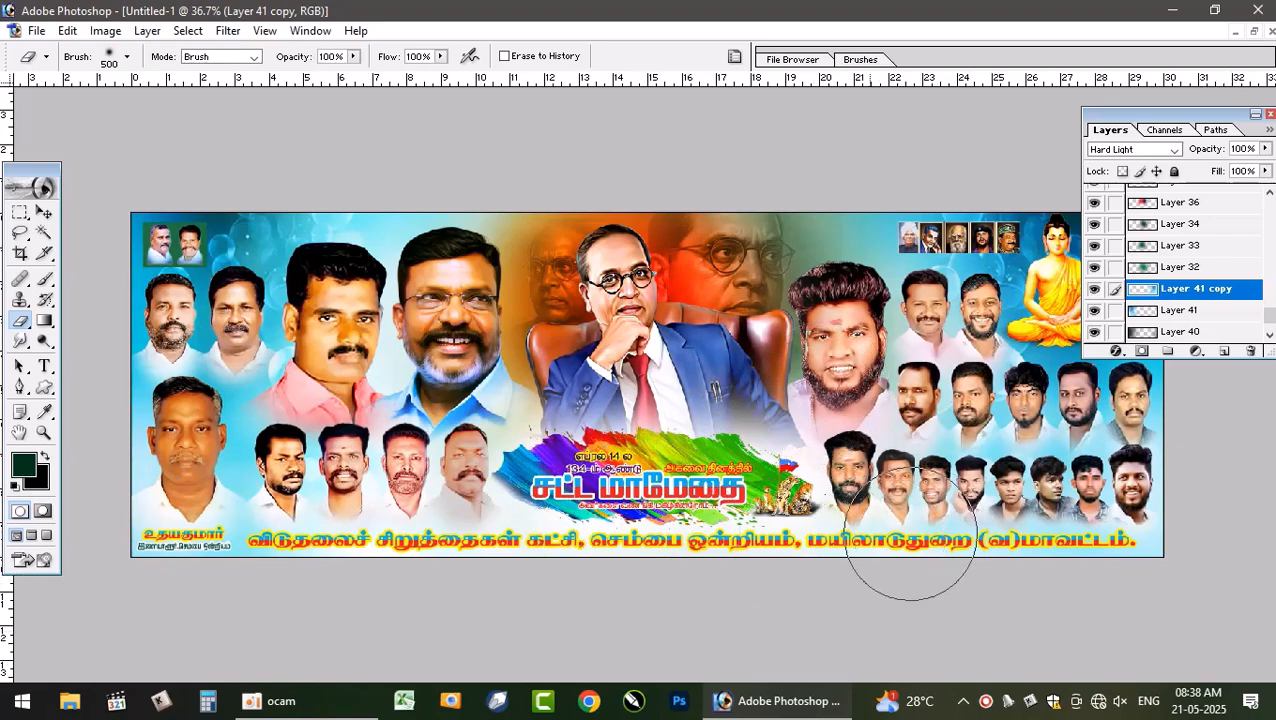
# - Add a new layer and fill a rectangular strip behind the bottom line of yellow text with dark green
pyautogui.click(20, 213)
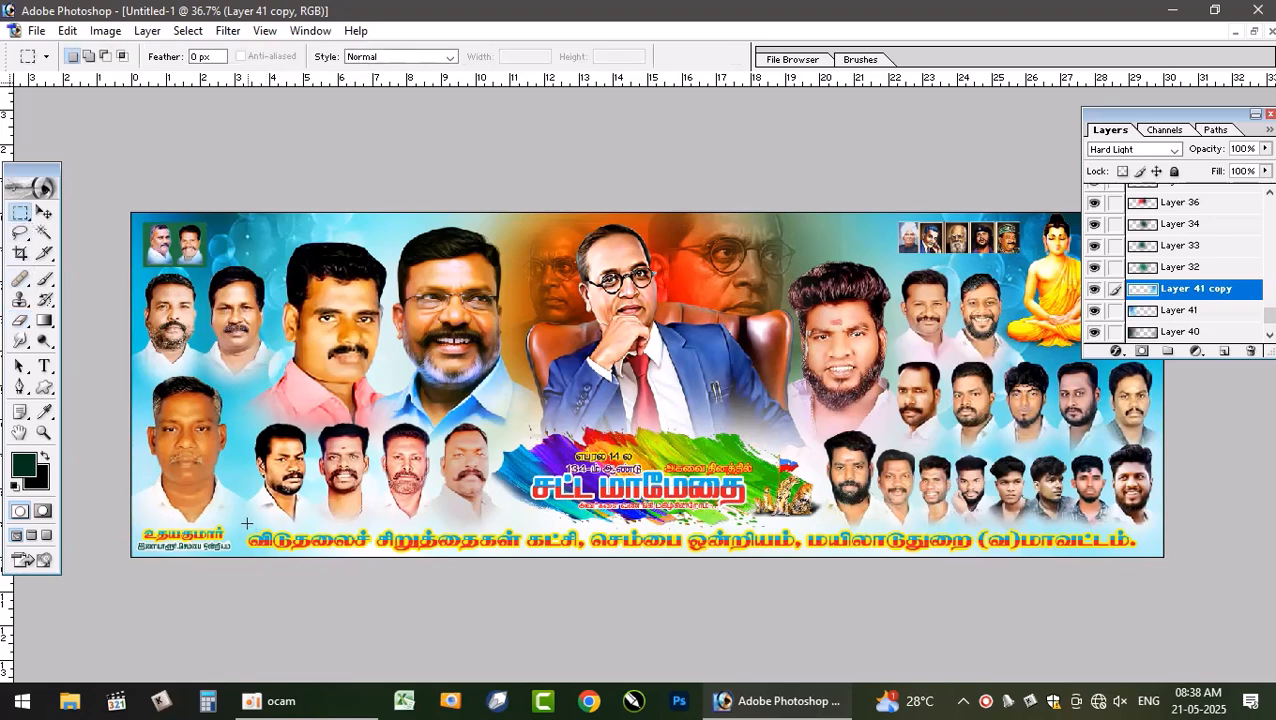
pyautogui.moveTo(416, 575); pyautogui.dragTo(1212, 582)
pyautogui.hotkey('ctrl', 'shift', 'n')
pyautogui.press('Return')
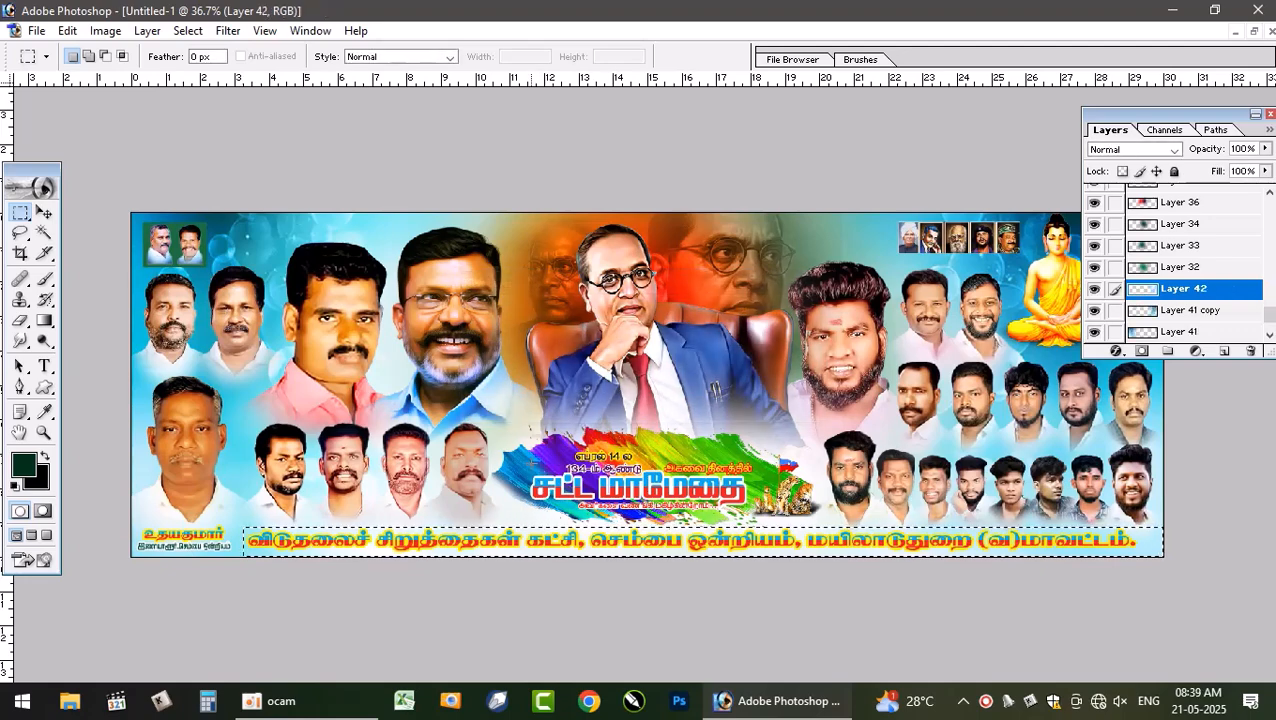
pyautogui.hotkey('alt', 'BackSpace')
pyautogui.hotkey('ctrl', 'd')
pyautogui.press('v')
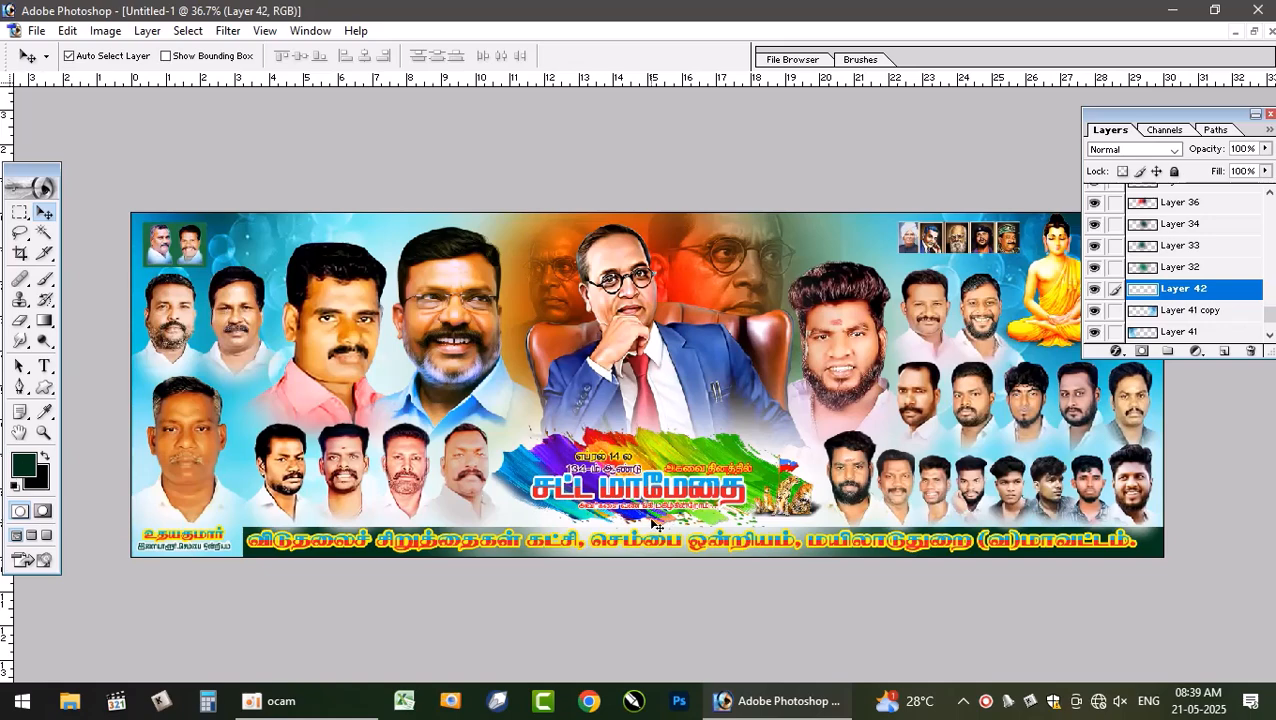
# - Restack the dark green strip, Layer 42, and bring the bottom yellow text line to the top of the layer stack
pyautogui.hotkey('ctrl', 'shift', ']')
pyautogui.hotkey('ctrl', '[')
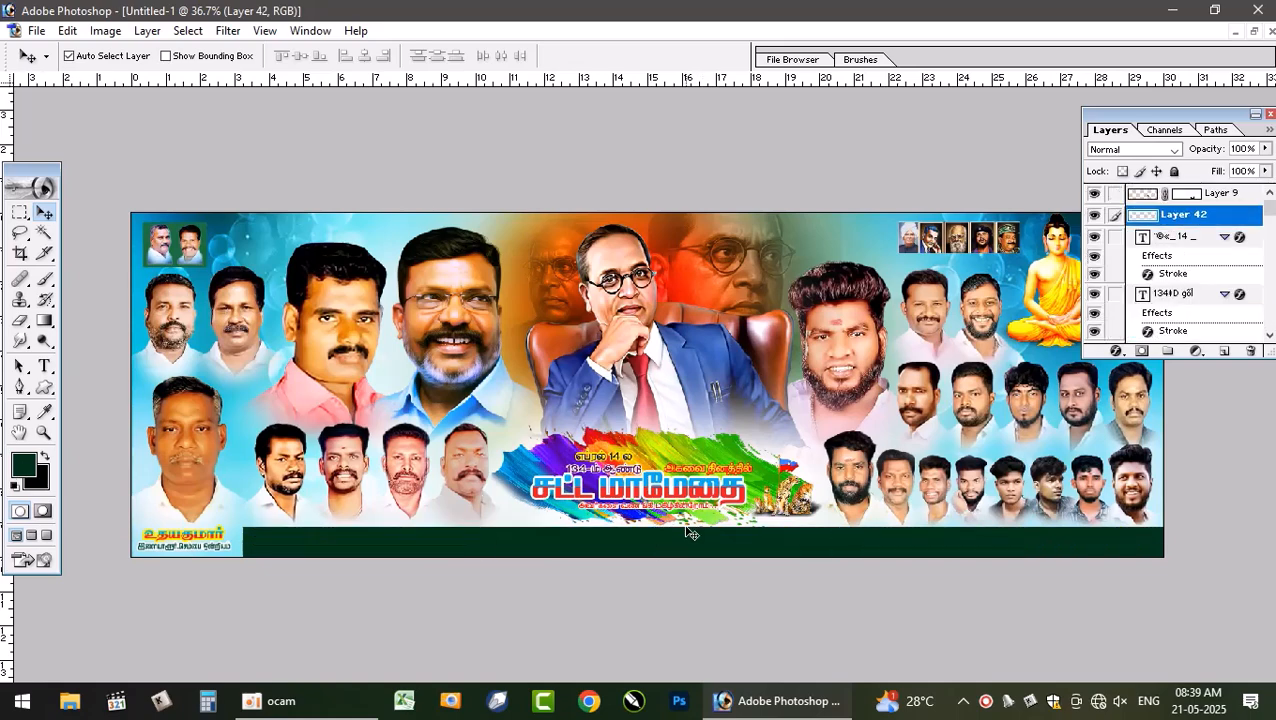
pyautogui.hotkey('ctrl', '[')
pyautogui.hotkey('ctrl', '[')
pyautogui.hotkey('ctrl', '[')
pyautogui.hotkey('ctrl', '[')
pyautogui.hotkey('ctrl', '[')
pyautogui.hotkey('ctrl', '[')
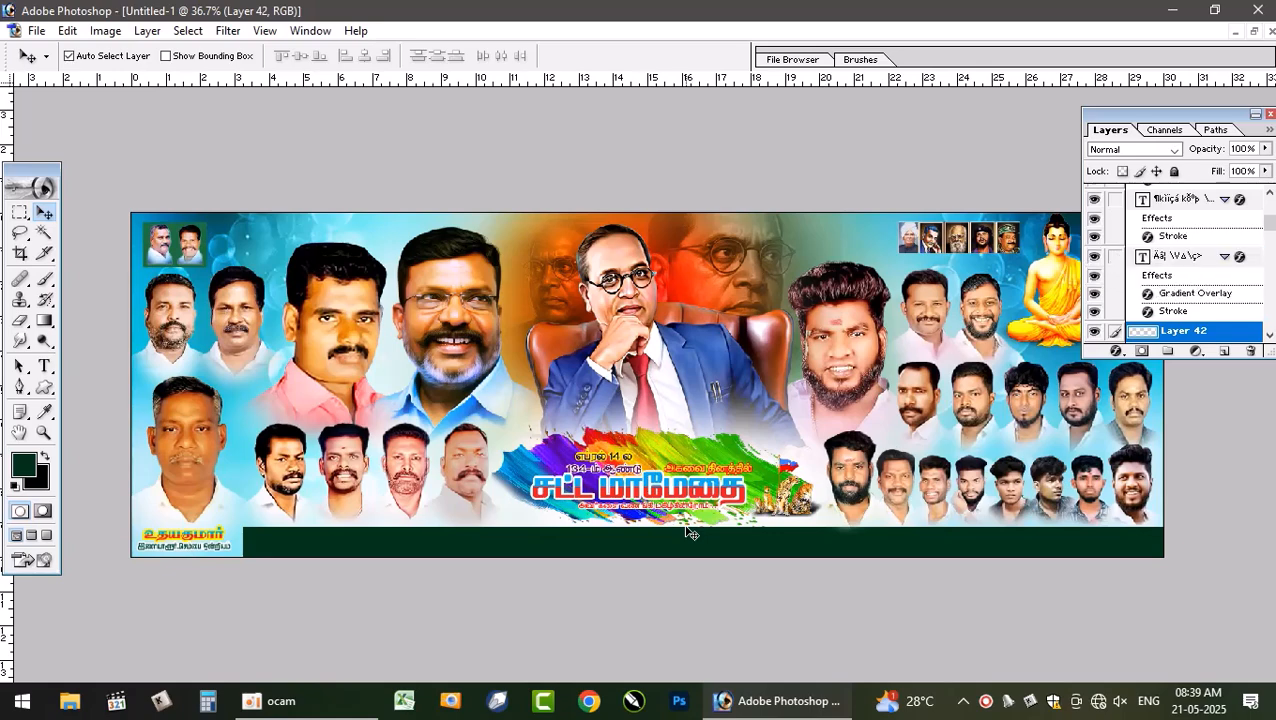
pyautogui.rightClick(893, 538)
pyautogui.click(922, 546)
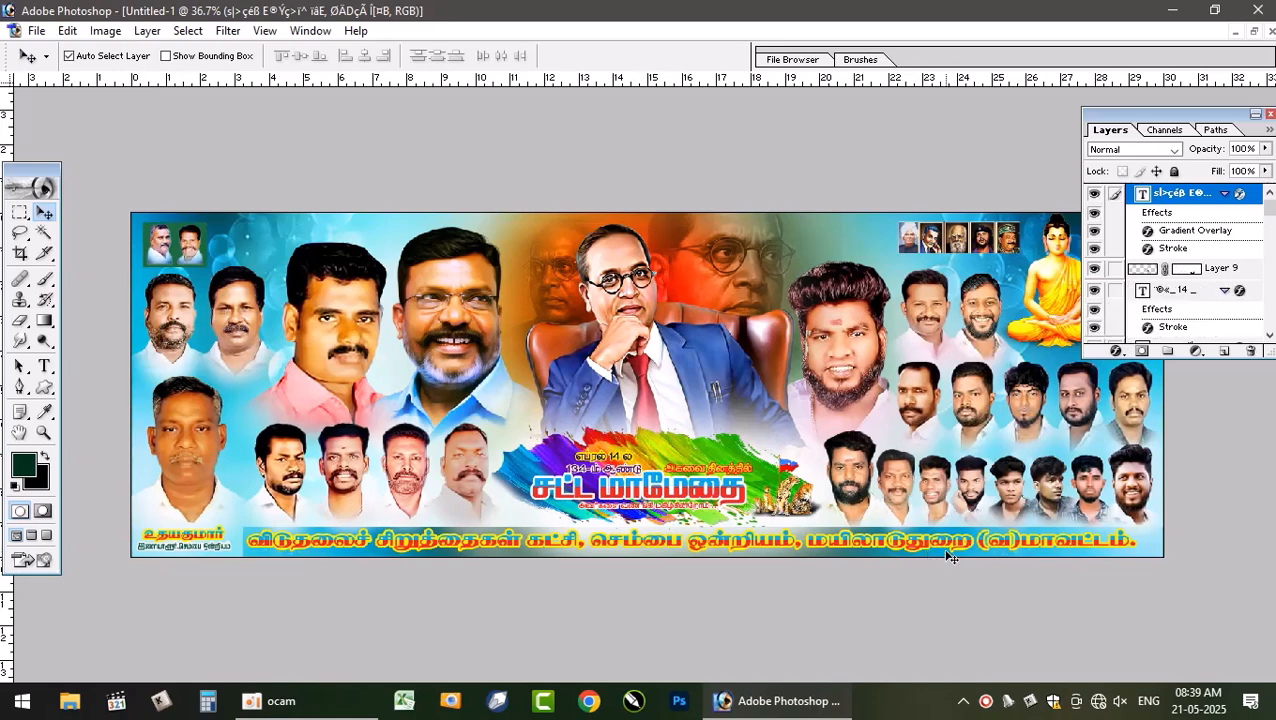
# - Try Layer 41 copy at the top of the layer stack, and hide and show Layer 31 to check its effect
pyautogui.rightClick(951, 557)
pyautogui.click(983, 563)
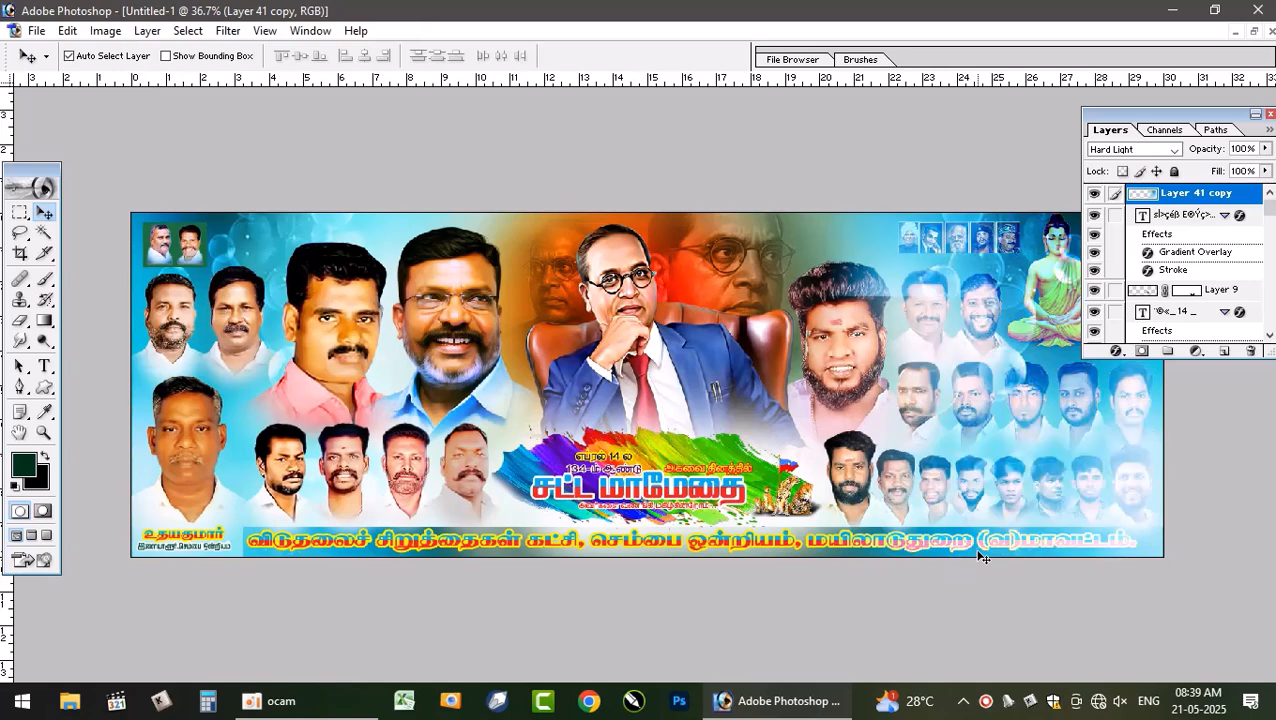
pyautogui.rightClick(856, 558)
pyautogui.click(886, 563)
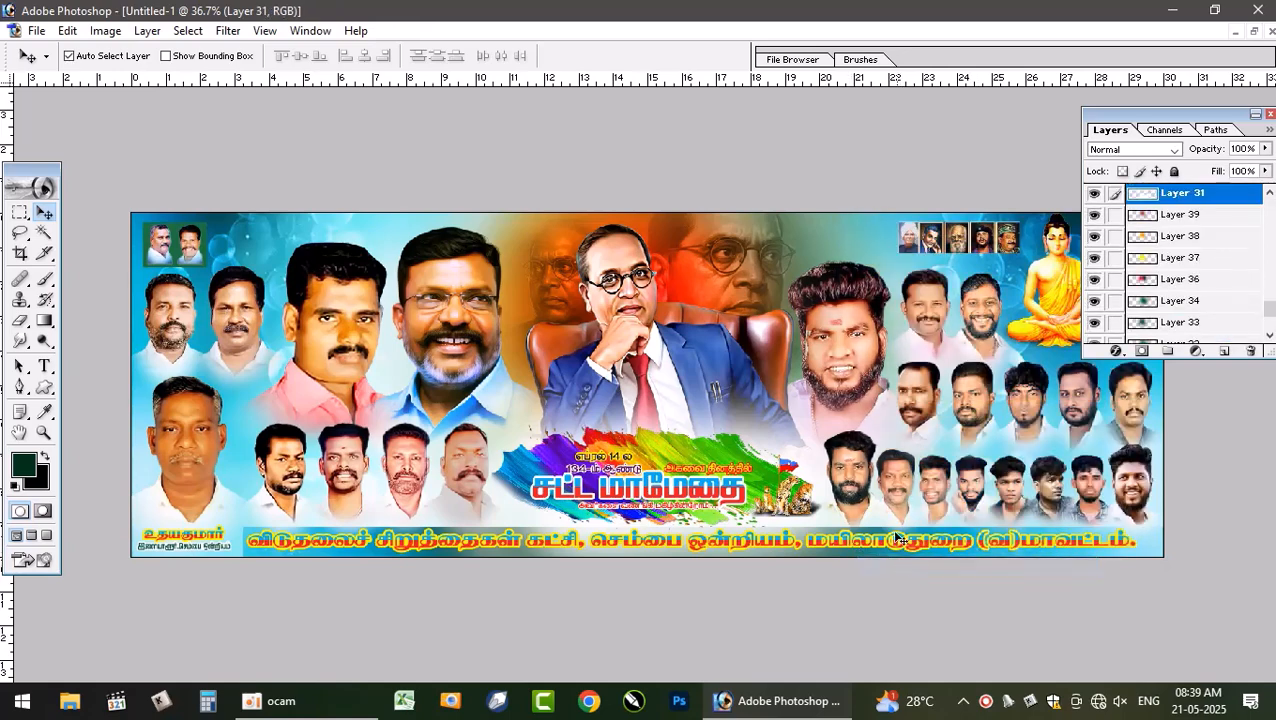
pyautogui.click(1095, 192)
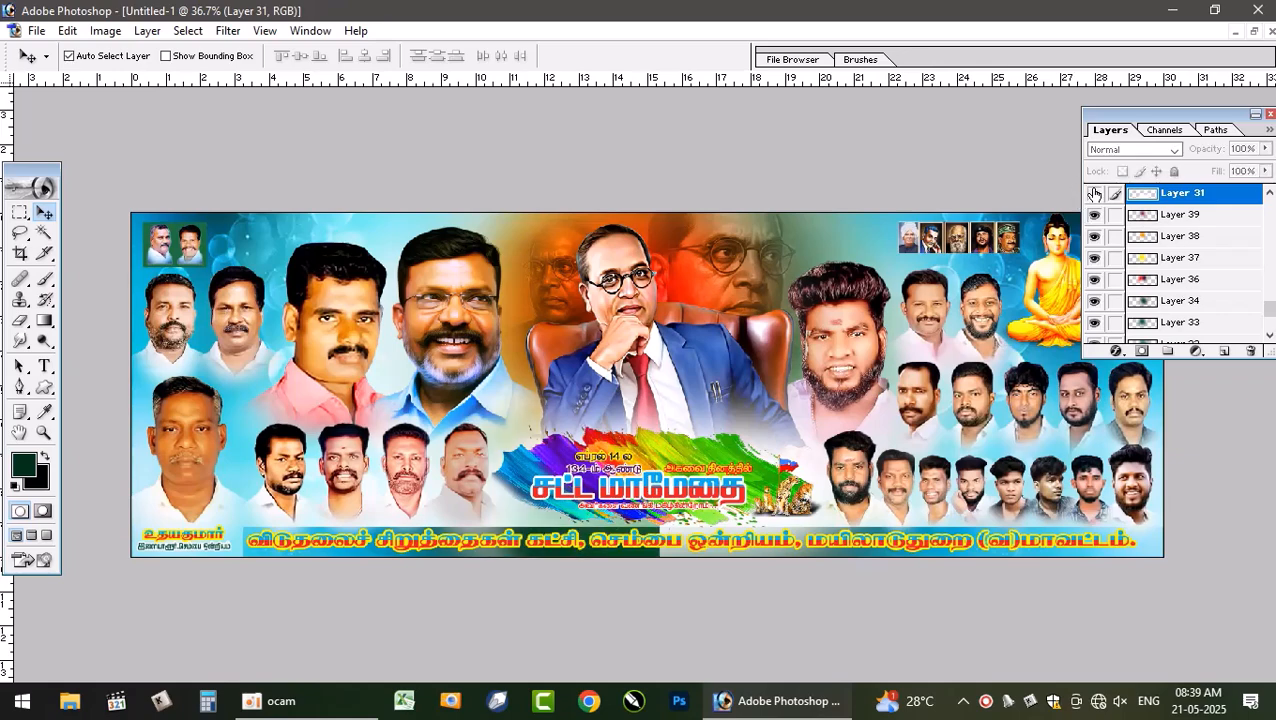
pyautogui.click(1093, 192)
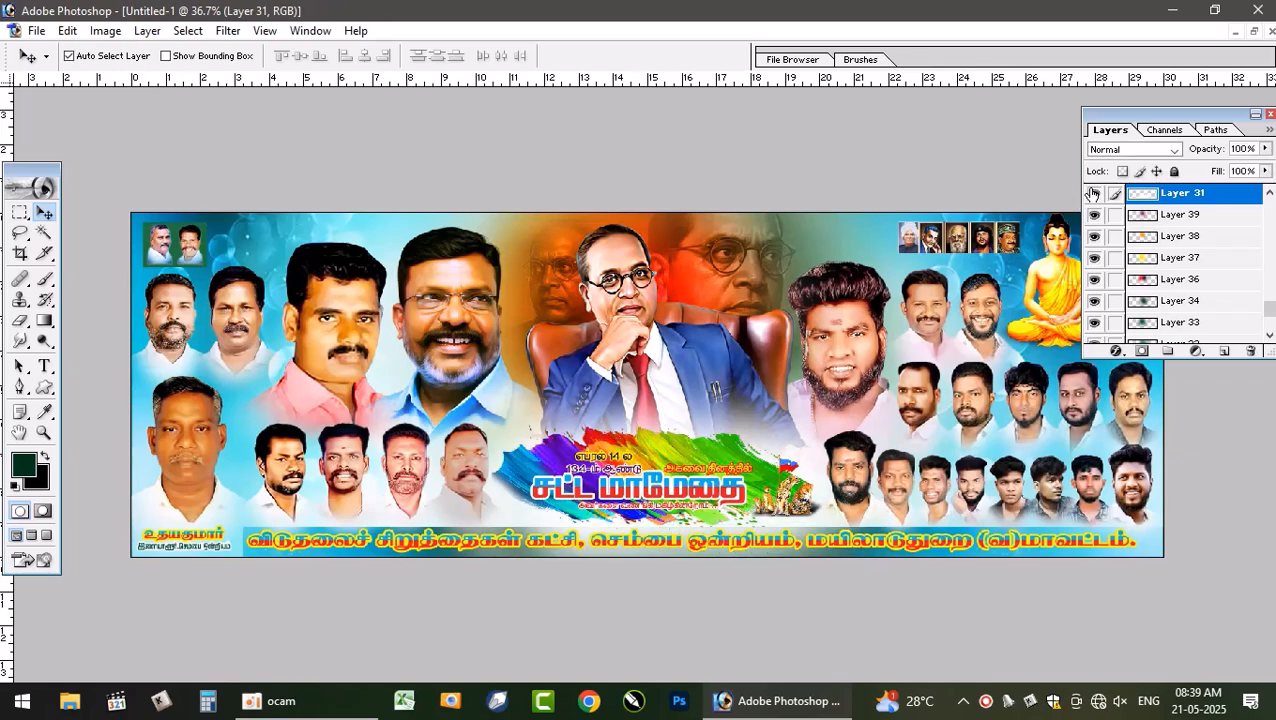
# - Move the dark green strip, Layer 42, up the layer stack to directly beneath the bottom yellow text line
pyautogui.rightClick(330, 556)
pyautogui.click(376, 586)
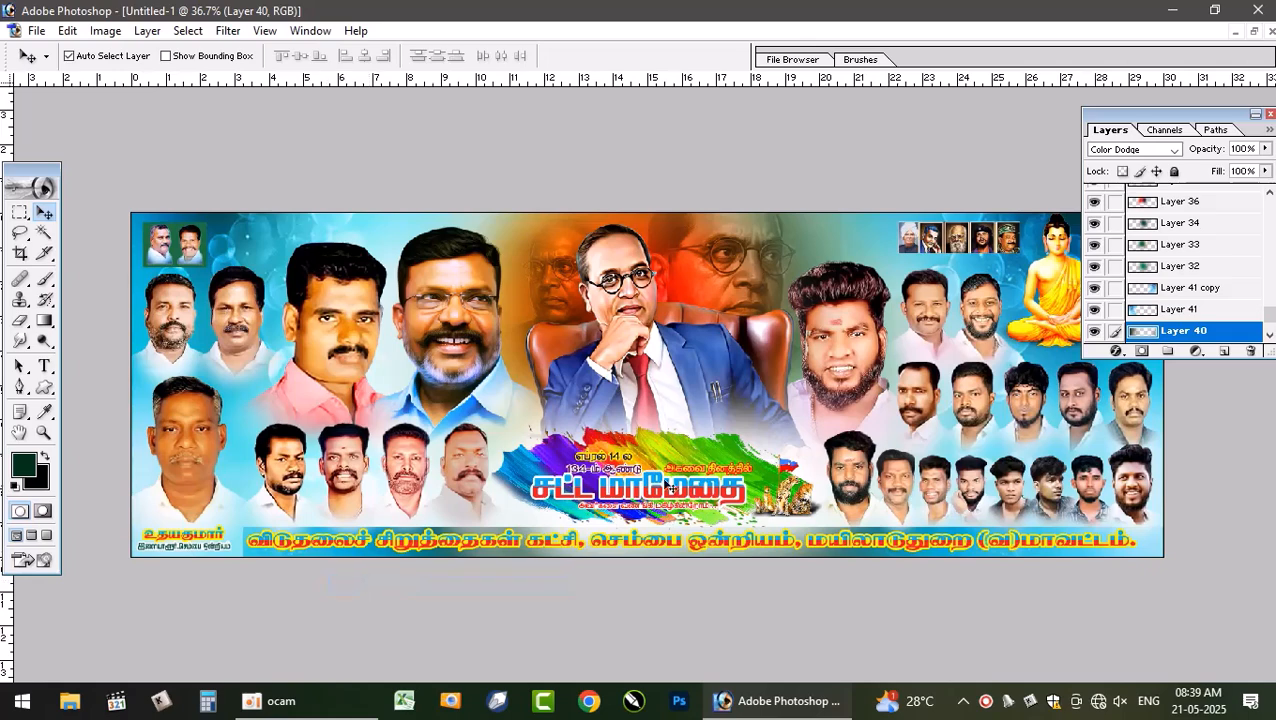
pyautogui.rightClick(365, 550)
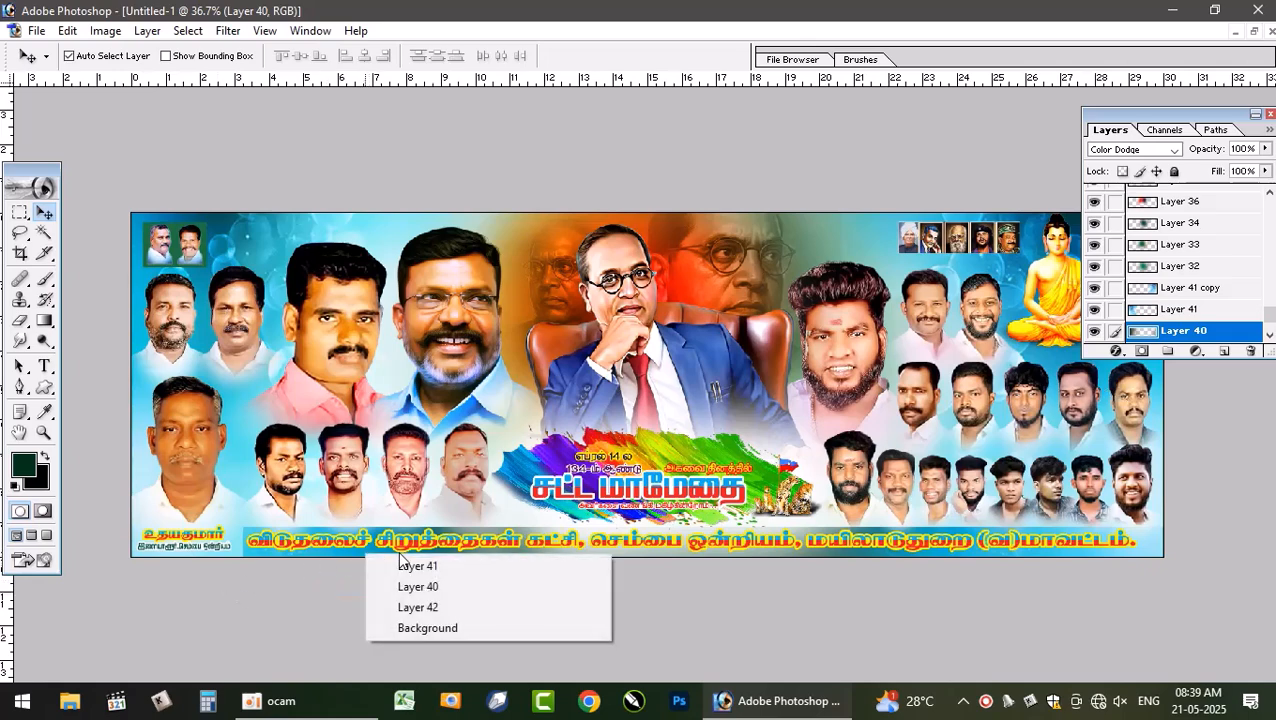
pyautogui.click(395, 564)
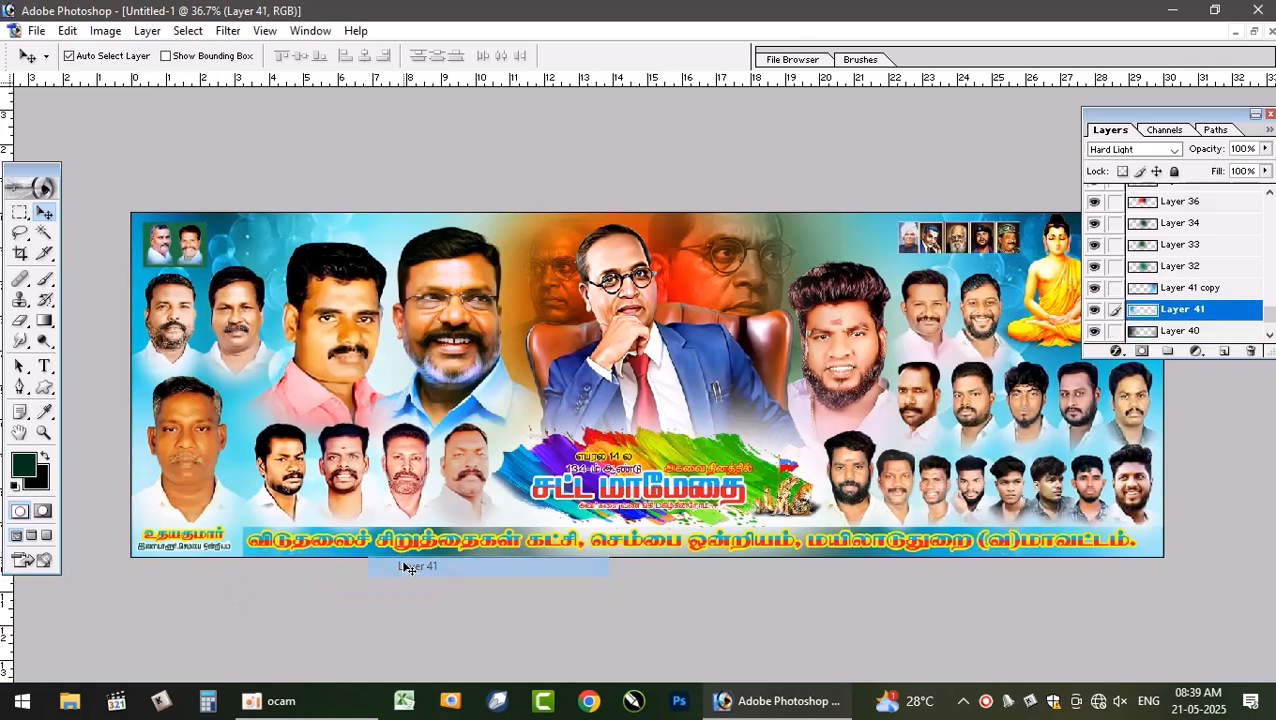
pyautogui.scroll(-1, 1178, 330)
pyautogui.click(1189, 314)
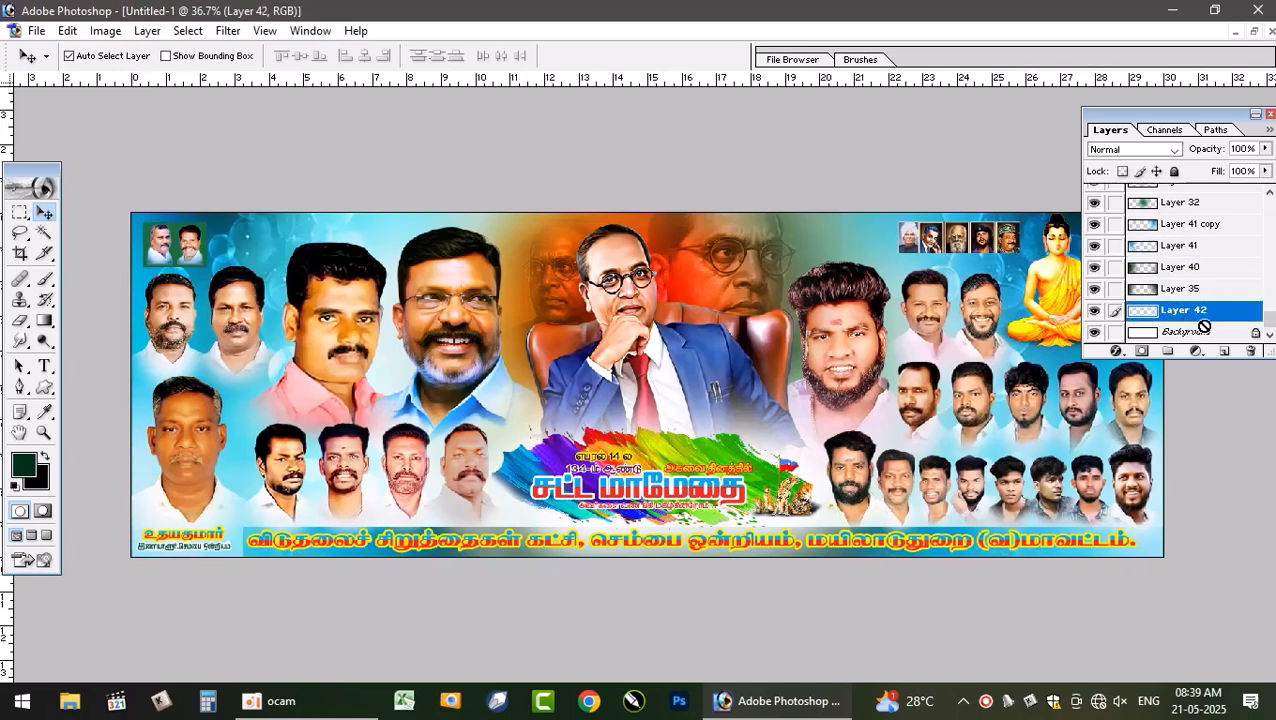
pyautogui.hotkey('ctrl', 'shift', ']')
pyautogui.hotkey('ctrl', '[')
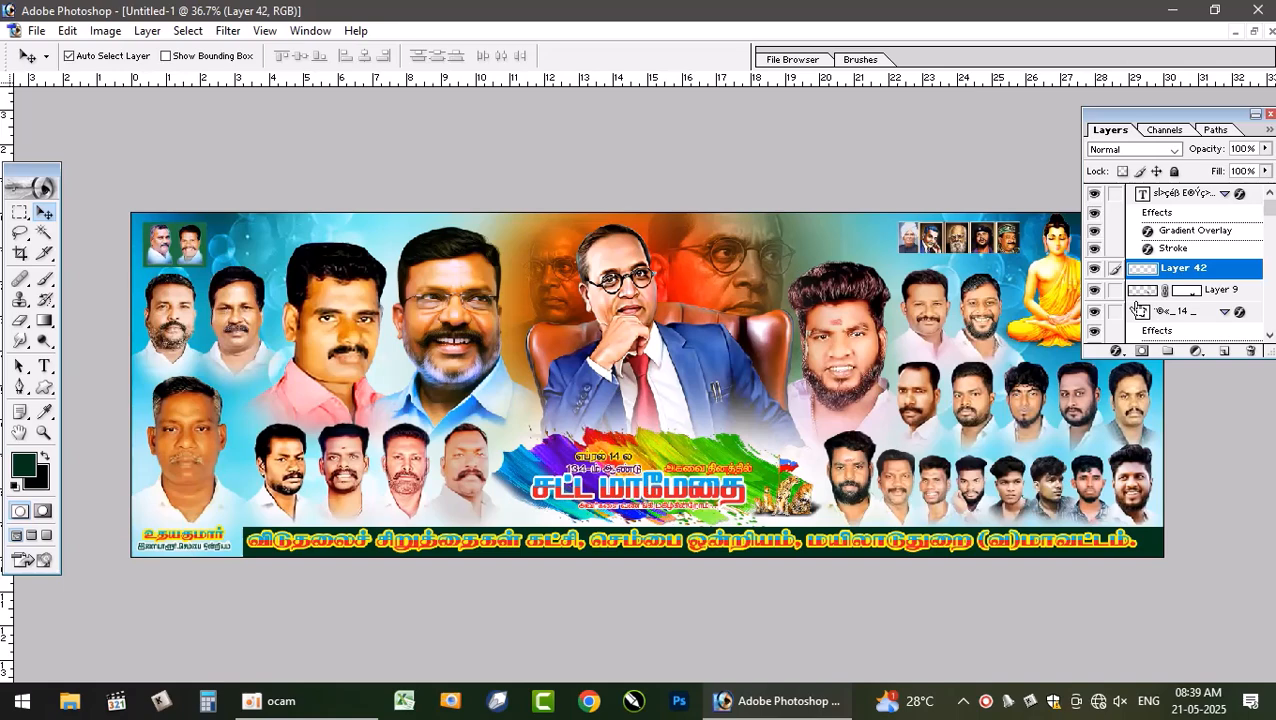
# - Recolor the dark green strip to teal with Hue/Saturation, using hue about +32, saturation +65 and a slight lightness increase
pyautogui.hotkey('ctrl', 'u')
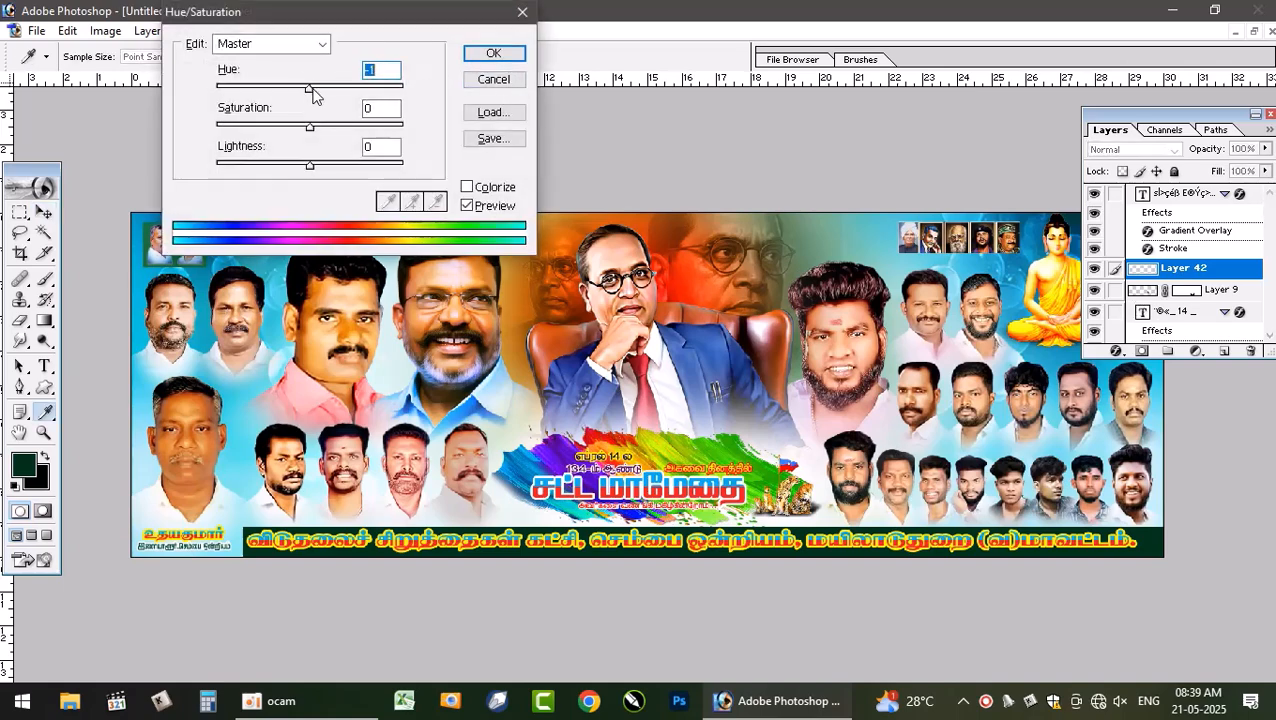
pyautogui.moveTo(313, 93); pyautogui.dragTo(379, 102)
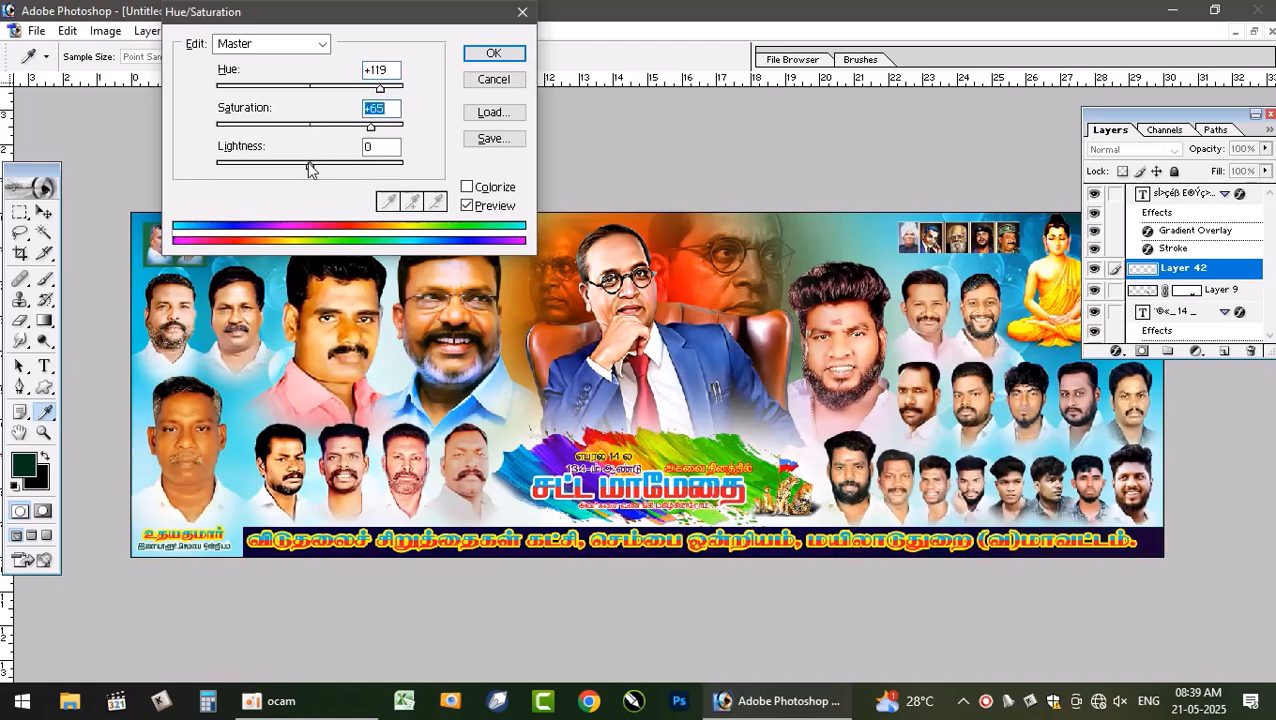
pyautogui.moveTo(310, 170); pyautogui.dragTo(337, 170)
pyautogui.moveTo(380, 88); pyautogui.dragTo(341, 97)
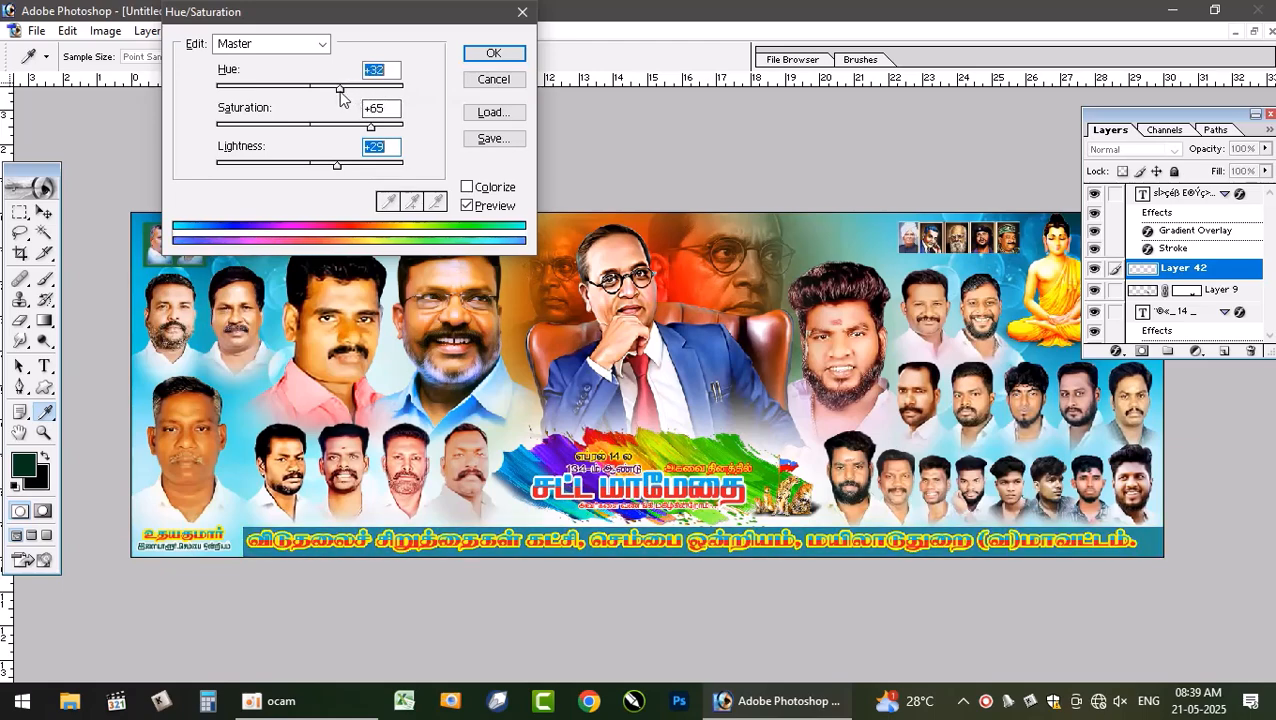
pyautogui.moveTo(335, 170); pyautogui.dragTo(317, 172)
pyautogui.click(493, 53)
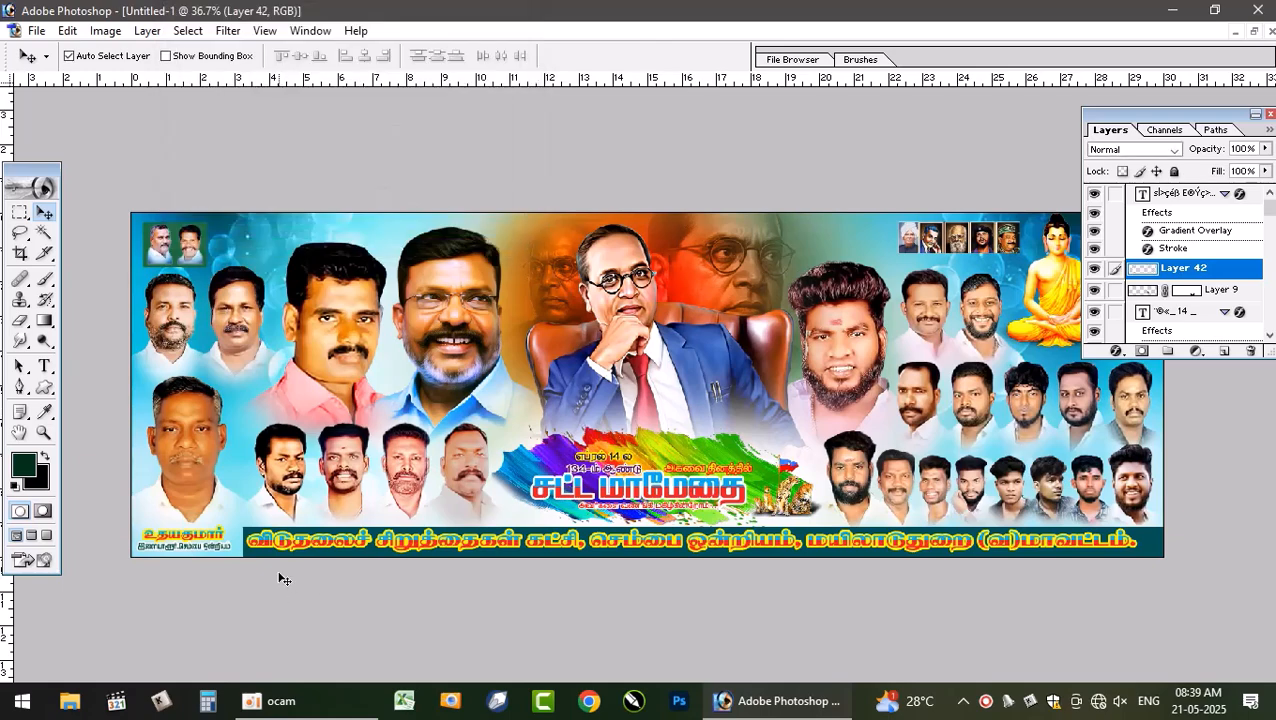
# - Widen the teal strip to about 100.7% toward the name text and distort its left end into a slanted edge
pyautogui.hotkey('ctrl', 't')
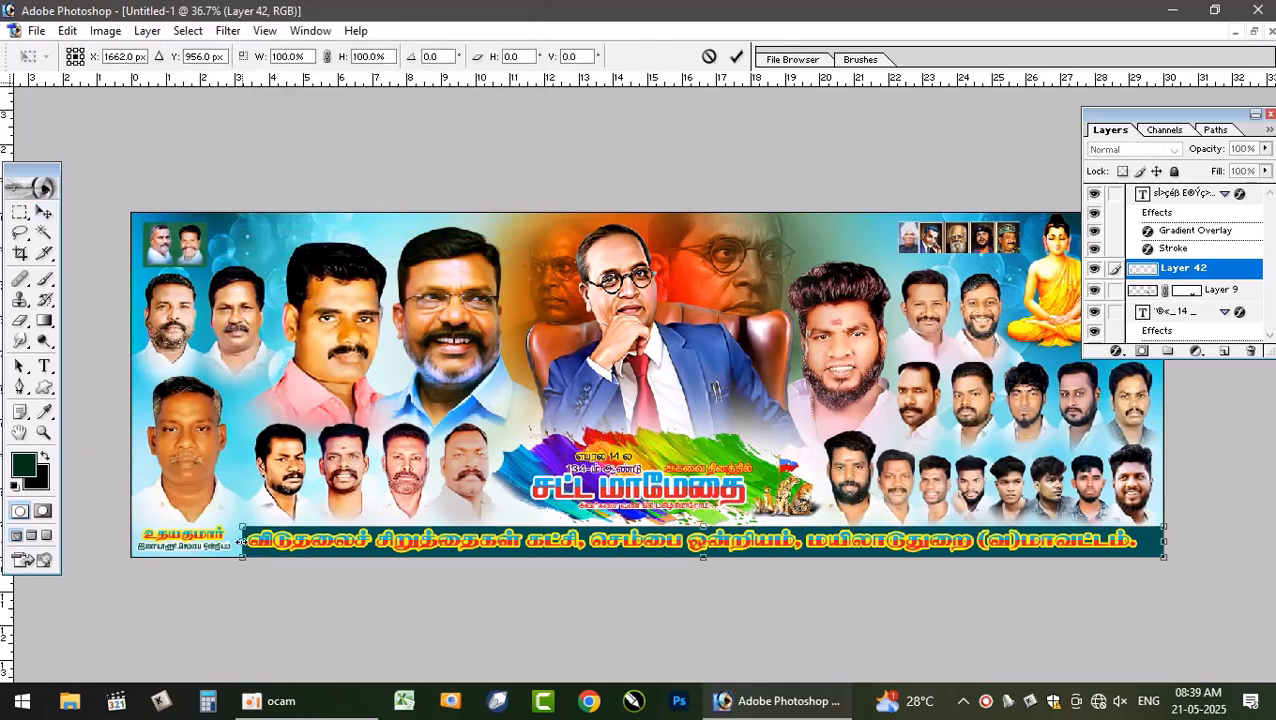
pyautogui.rightClick(234, 280)
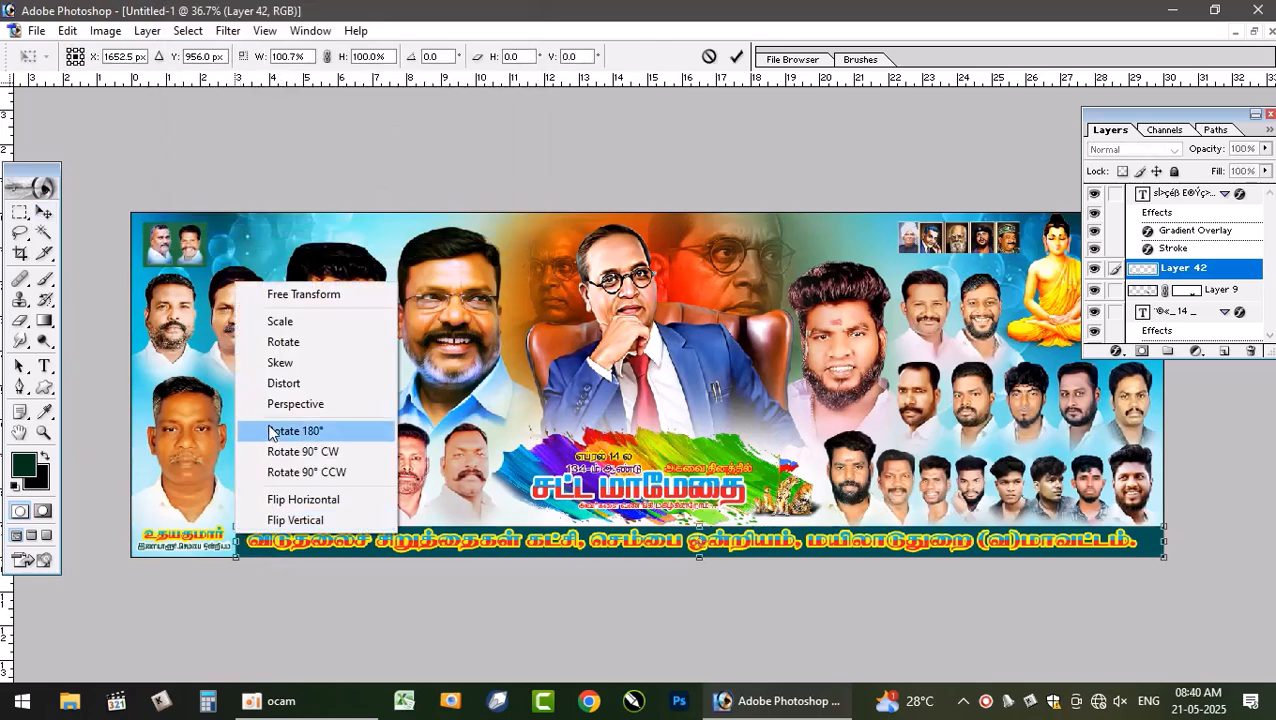
pyautogui.click(300, 385)
pyautogui.moveTo(237, 527); pyautogui.dragTo(251, 527)
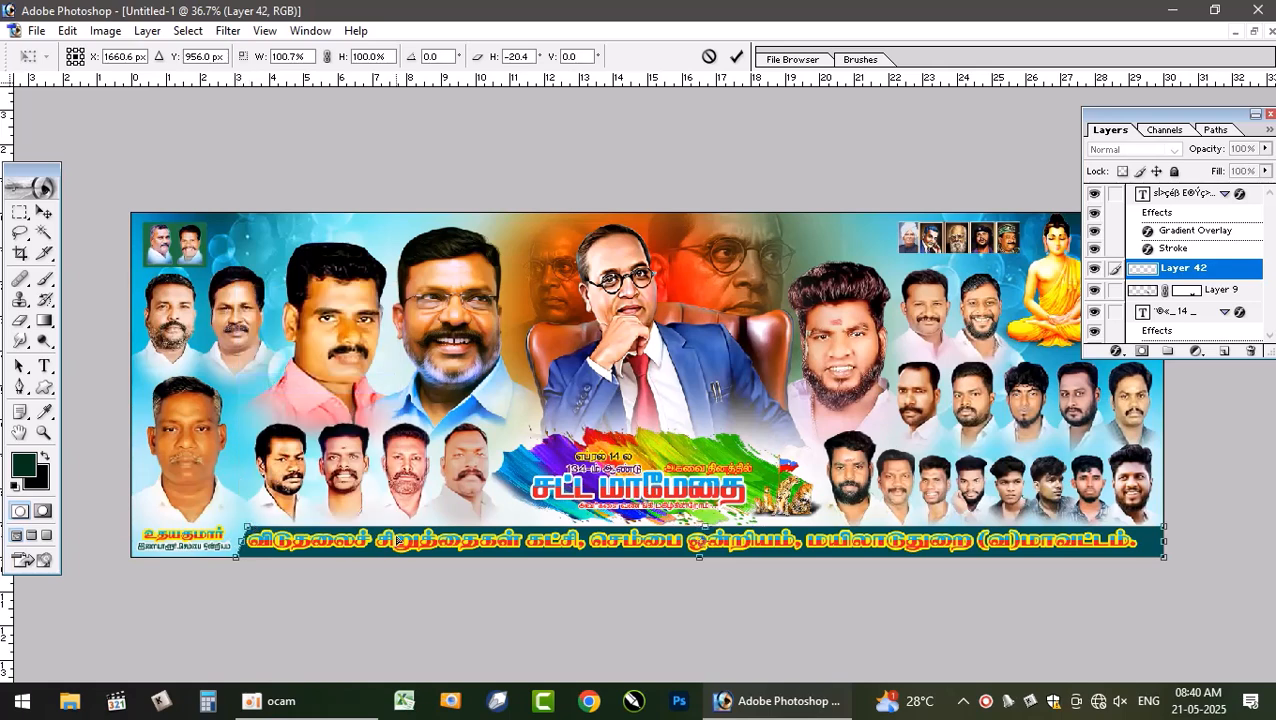
pyautogui.press('Return')
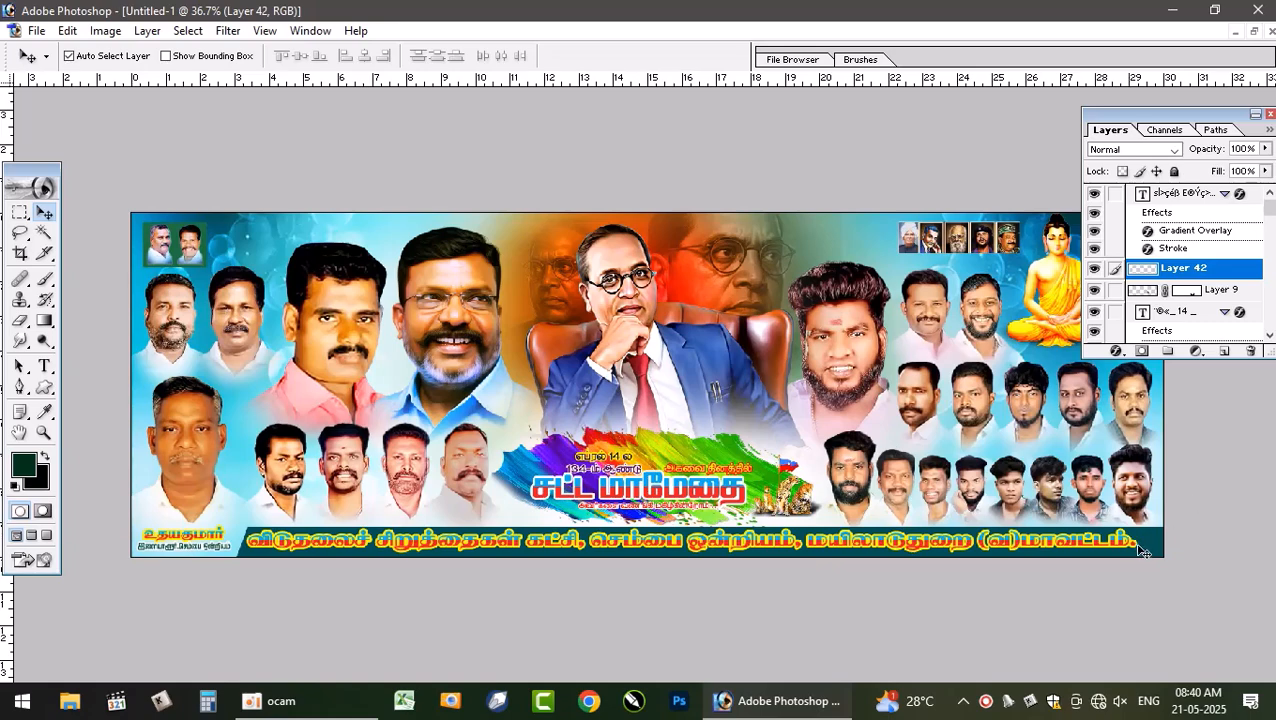
# - Nudge the bottom yellow text line slightly down and fine-tune the top edge of the teal strip behind it
pyautogui.click(516, 538)
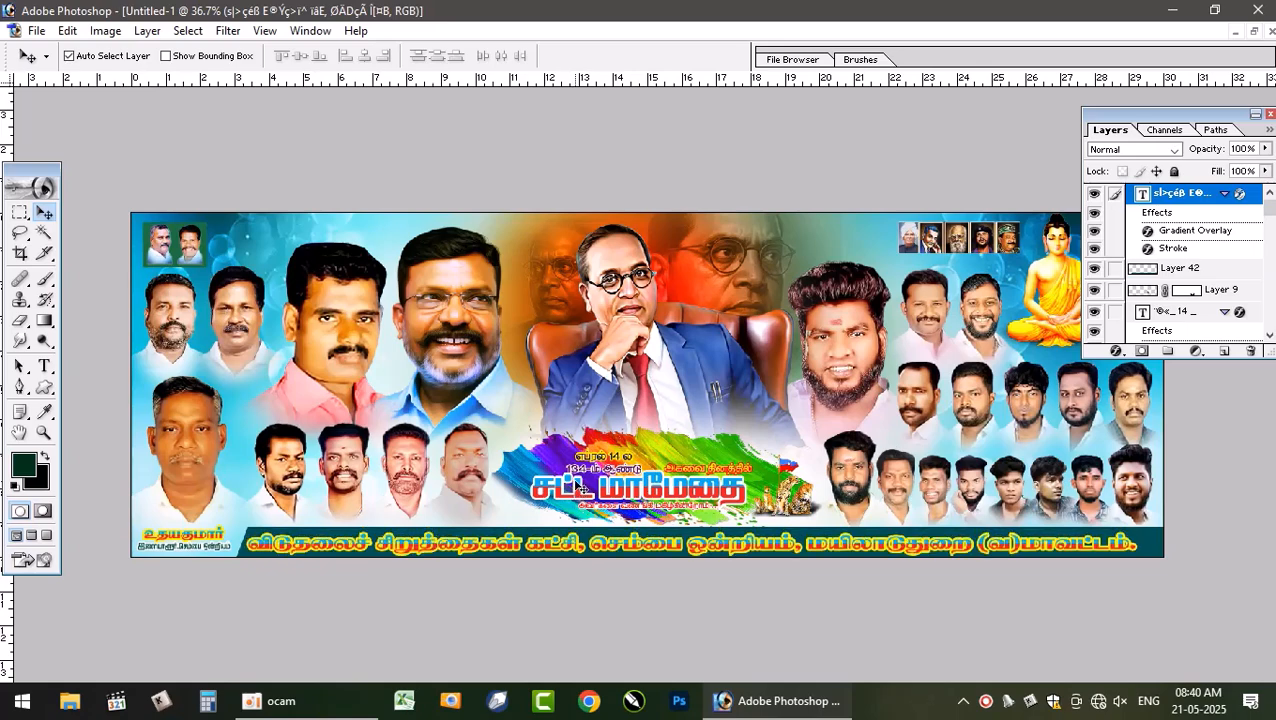
pyautogui.click(1140, 548)
pyautogui.hotkey('ctrl', 't')
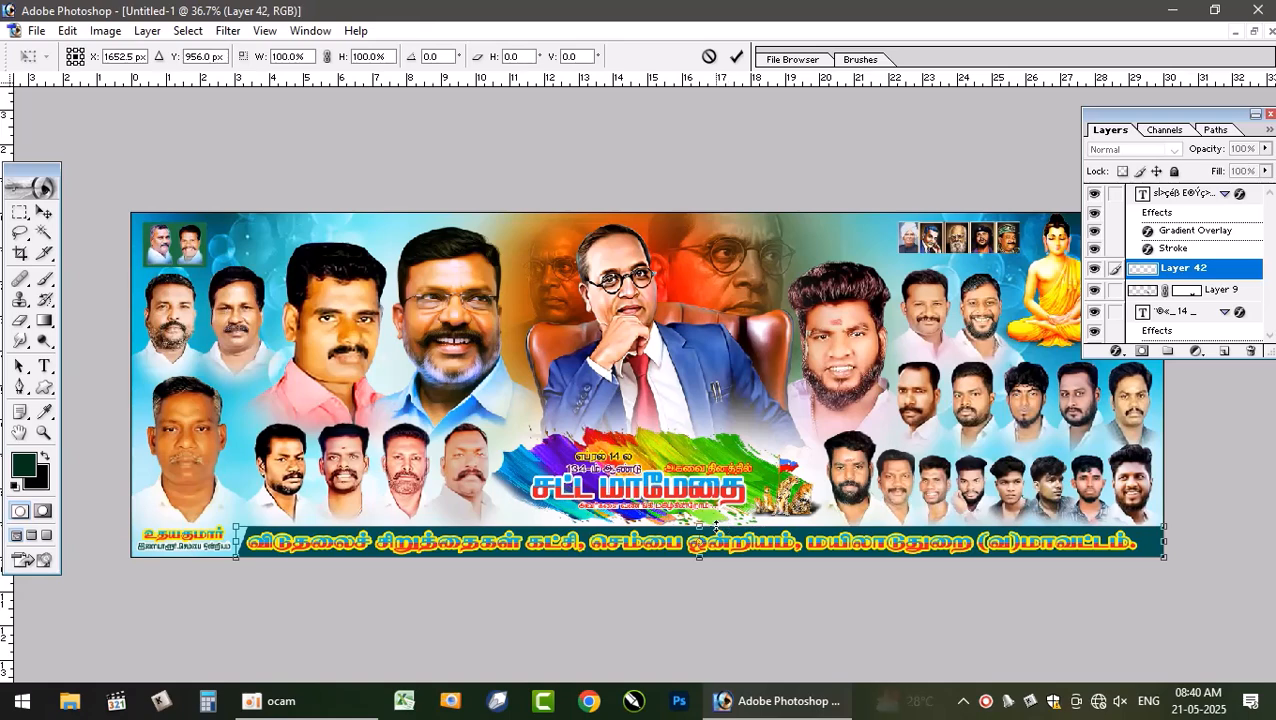
pyautogui.moveTo(716, 524); pyautogui.dragTo(713, 525)
pyautogui.press('Return')
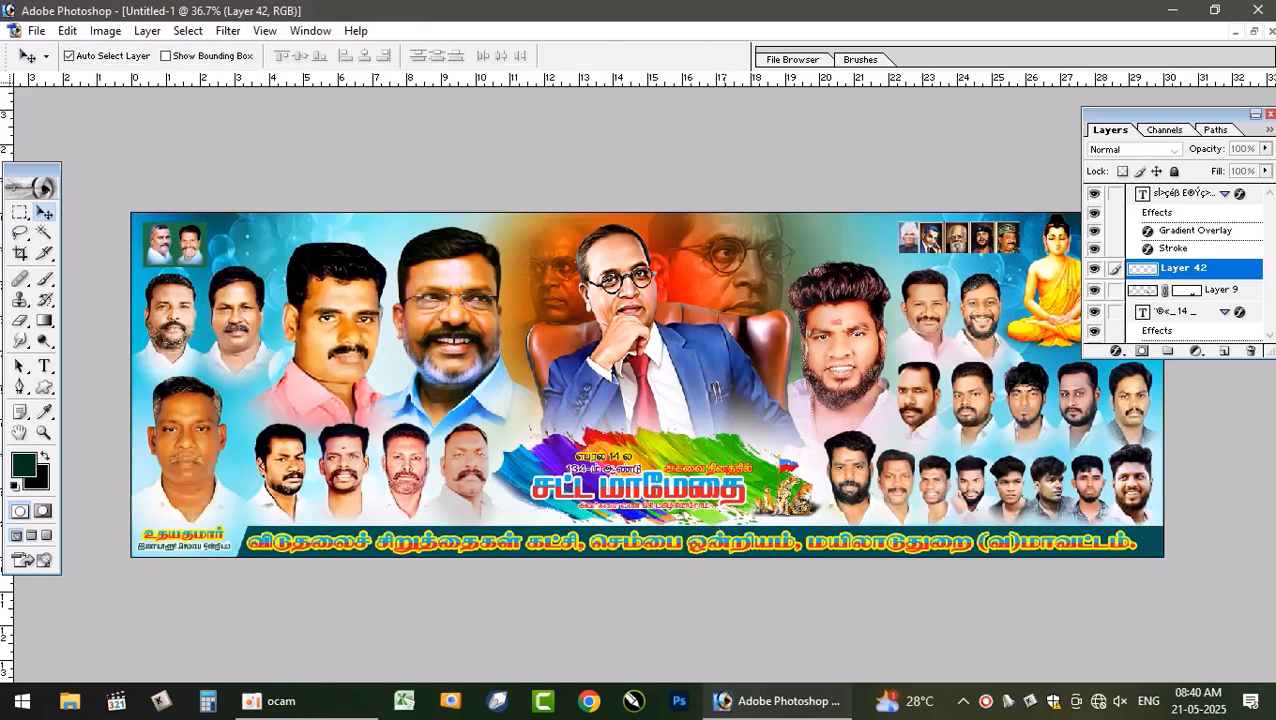
# - Duplicate the teal strip, place the copy beneath Layer 42, and set the copy's blend mode to Linear Burn
pyautogui.hotkey('ctrl', 'j')
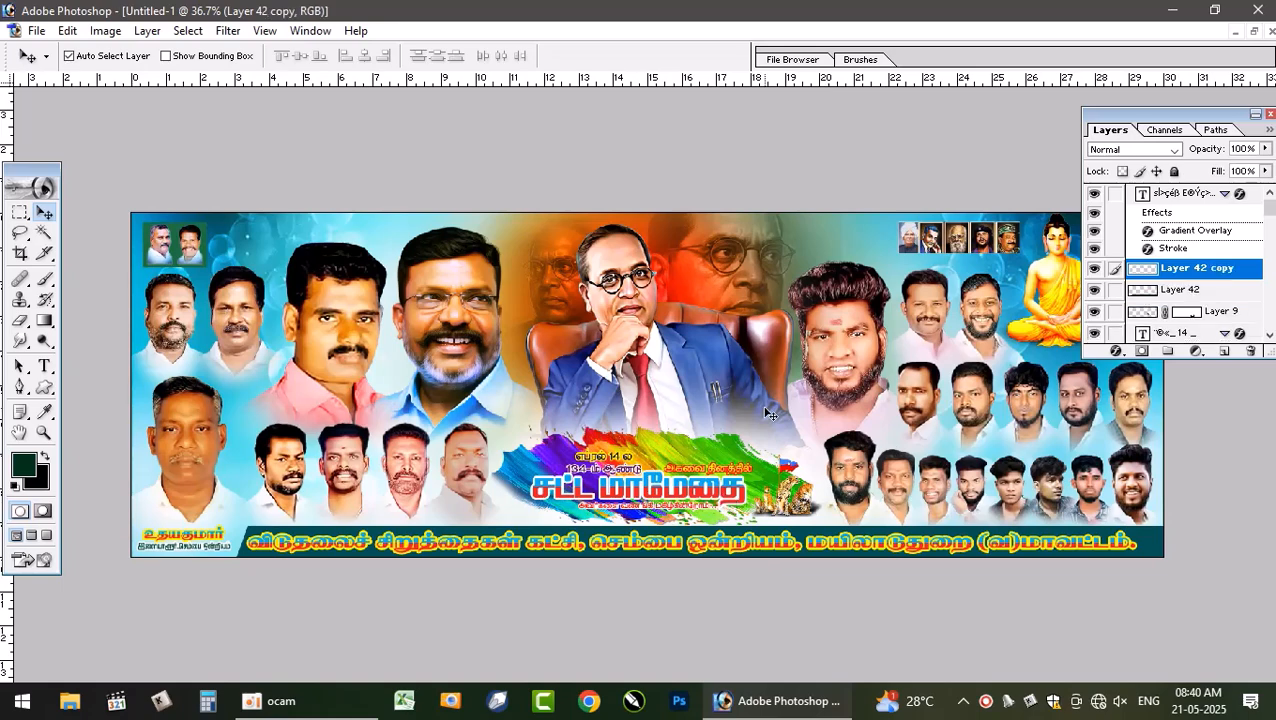
pyautogui.hotkey('ctrl', '[')
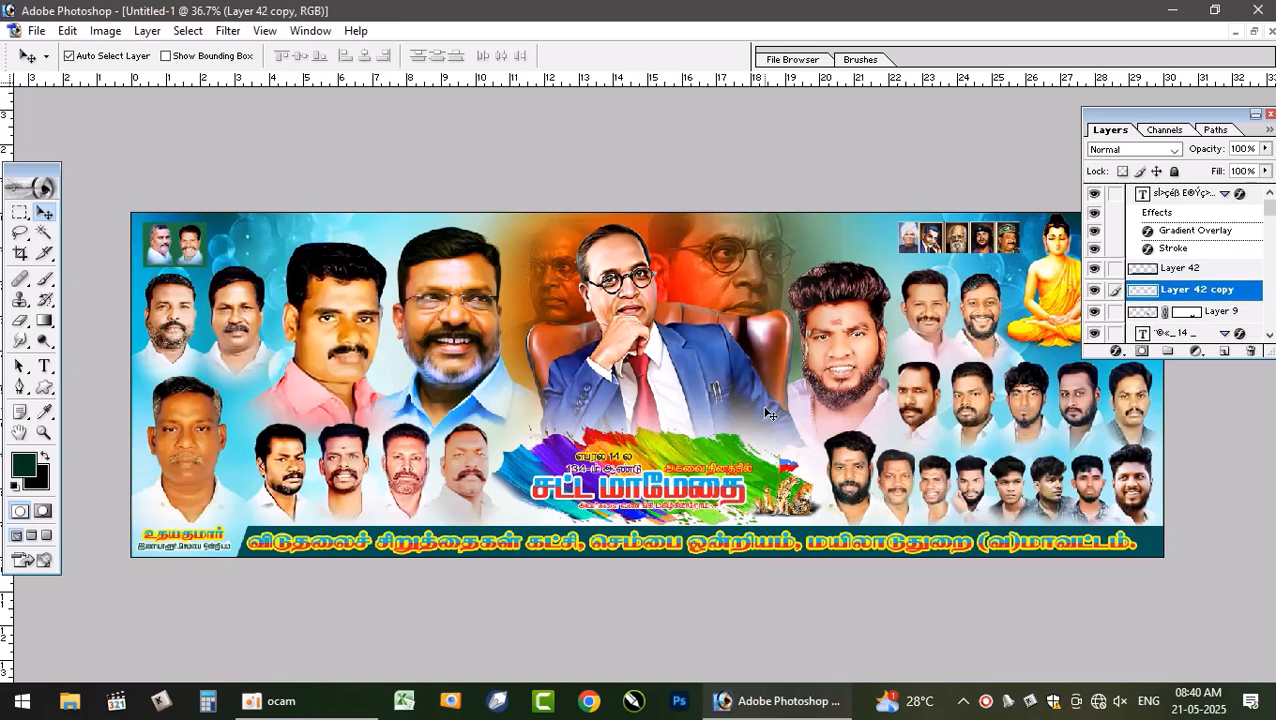
pyautogui.click(1121, 152)
pyautogui.click(1121, 158)
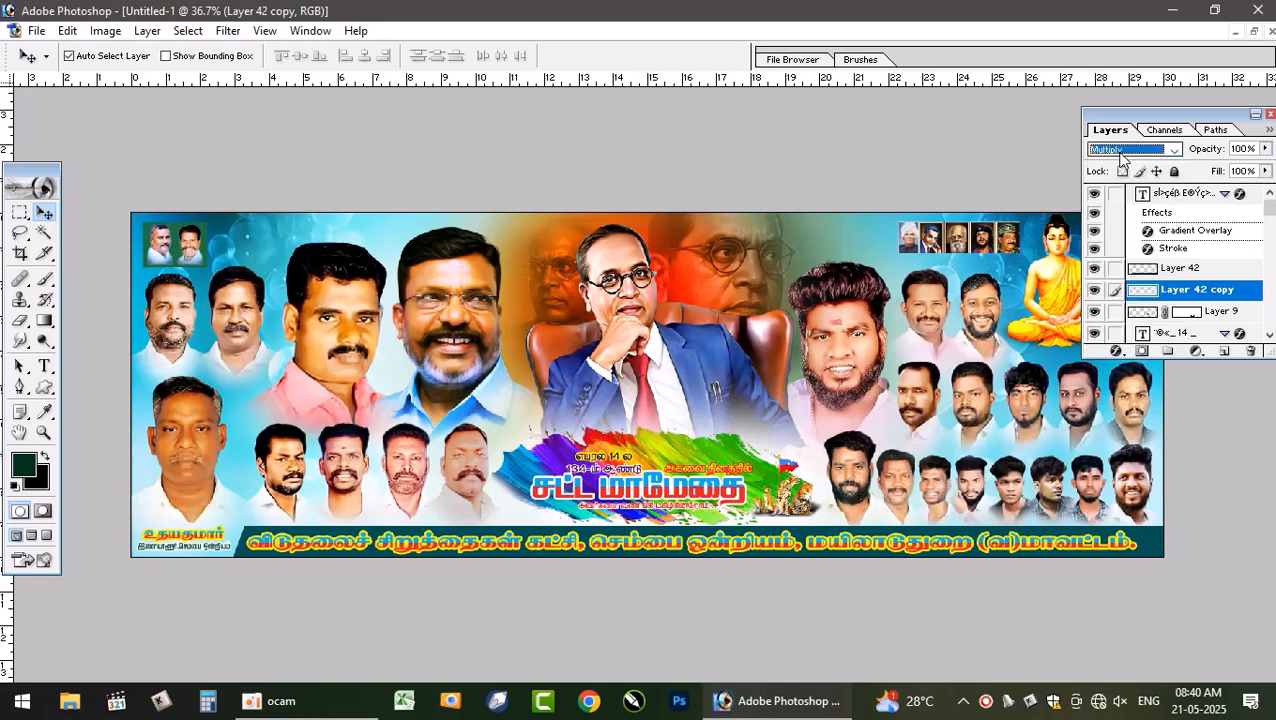
pyautogui.scroll(-1, 1121, 153)
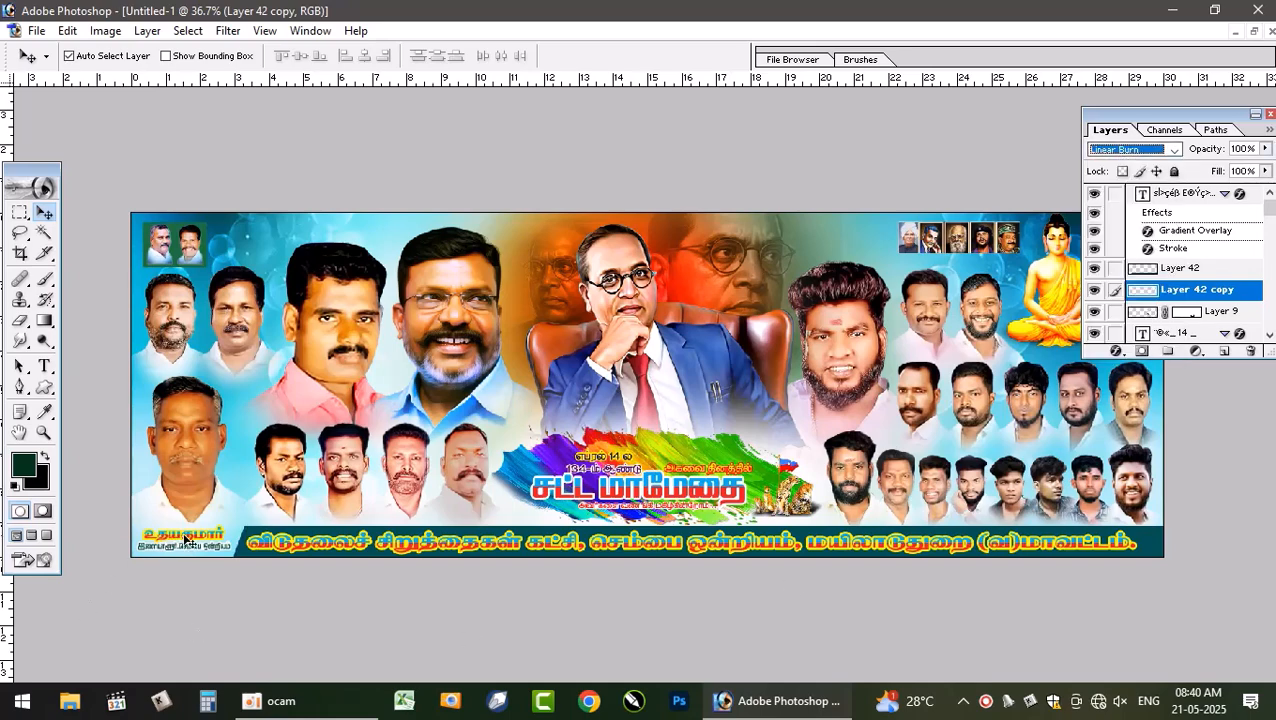
# - Inspect the lower-left name text and slanted strip end up close, and review the whole banner with the Layers palette closed
pyautogui.click(44, 432)
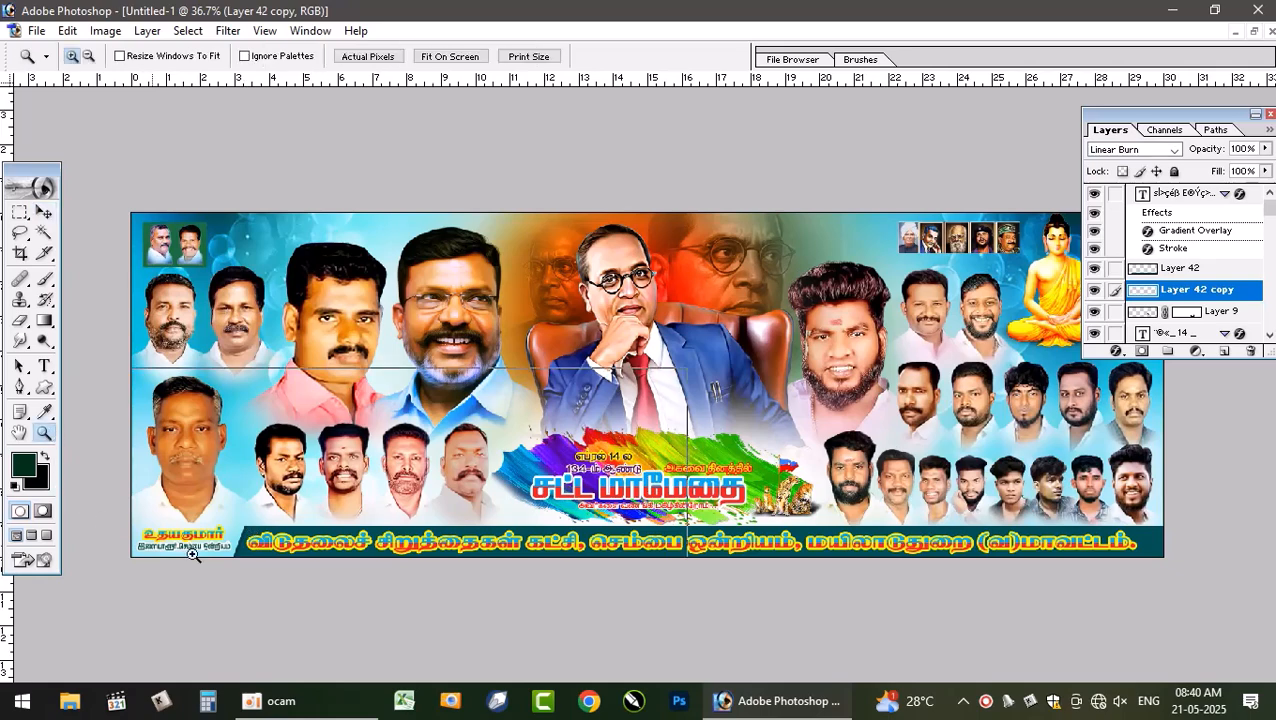
pyautogui.click(150, 545)
pyautogui.click(158, 632)
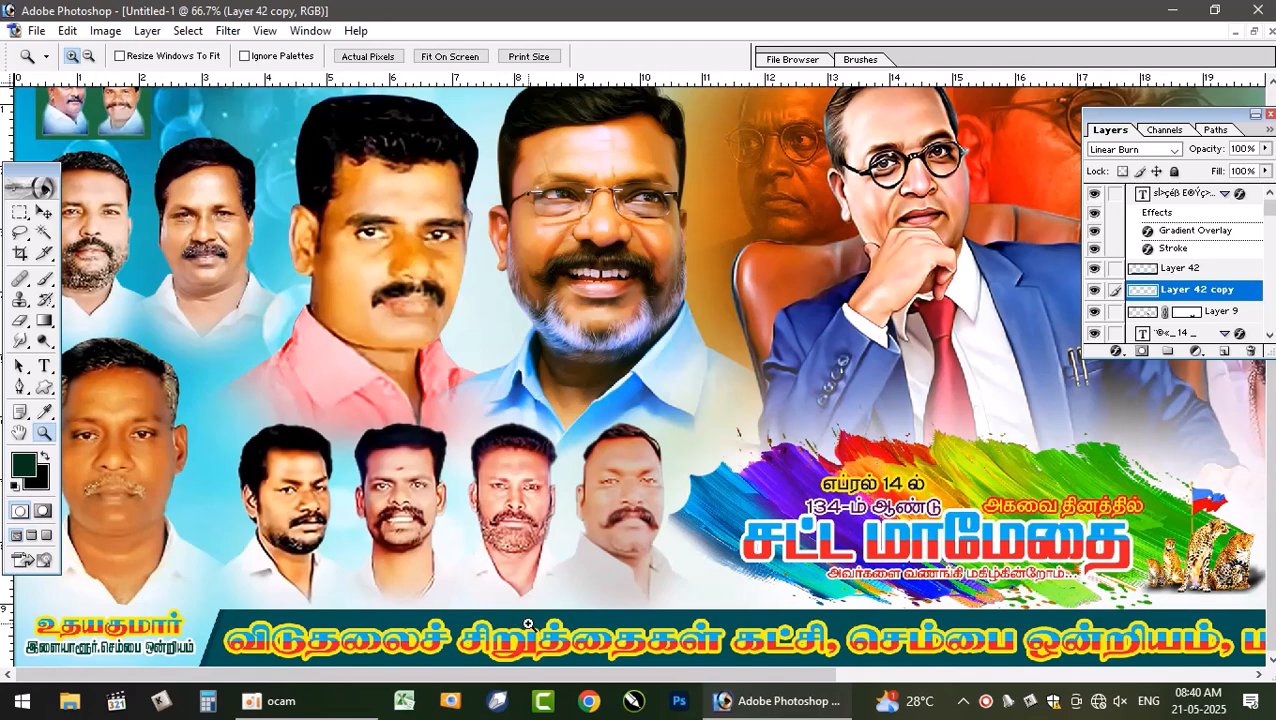
pyautogui.hotkey('ctrl', '0')
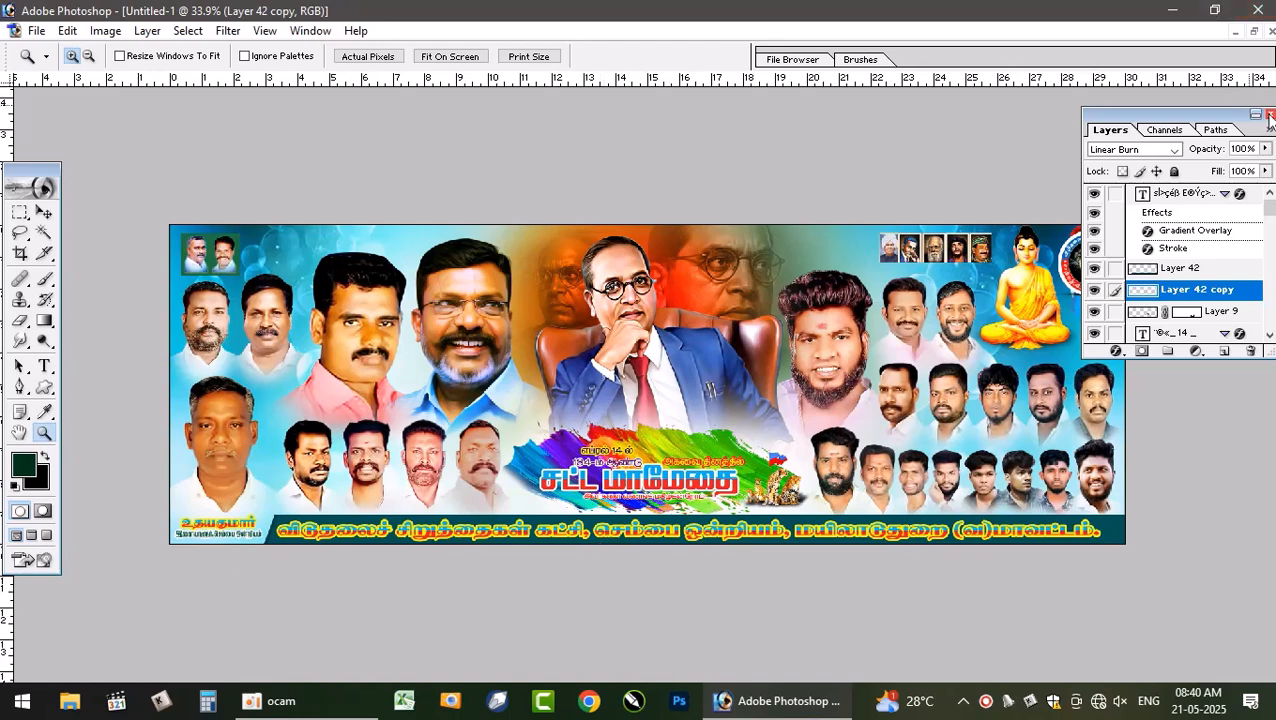
pyautogui.click(1269, 114)
pyautogui.press('v')
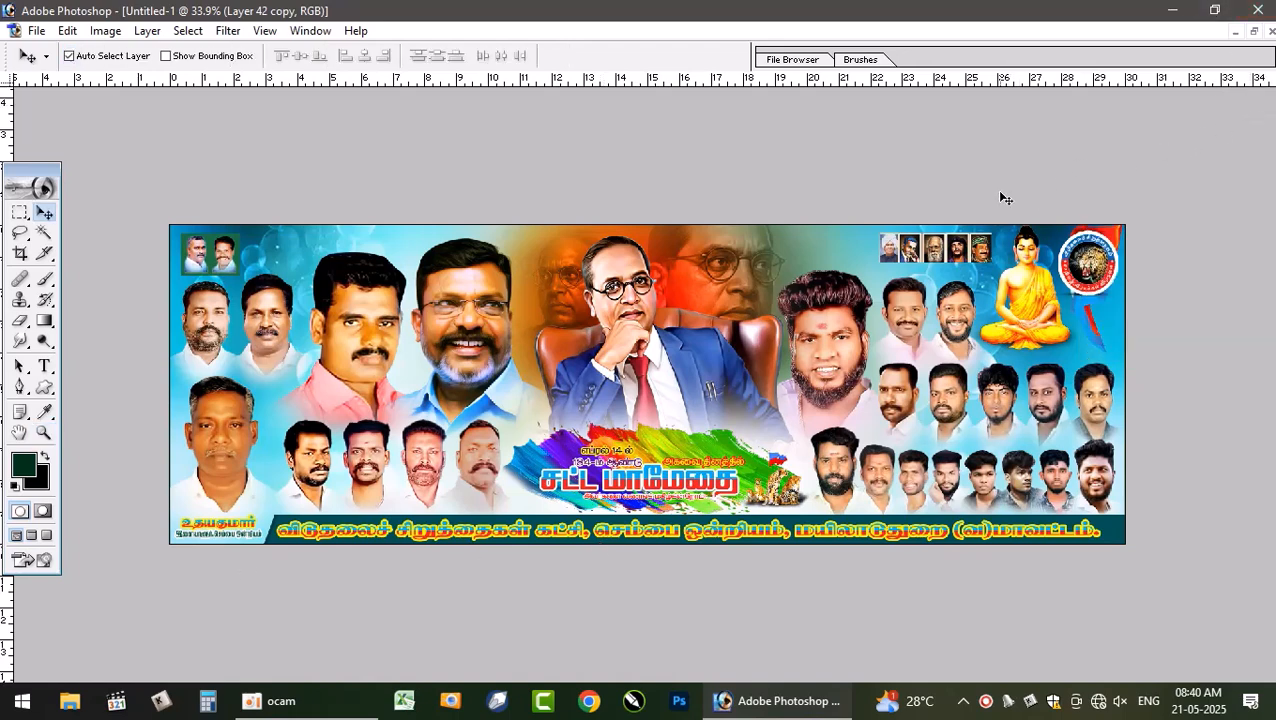